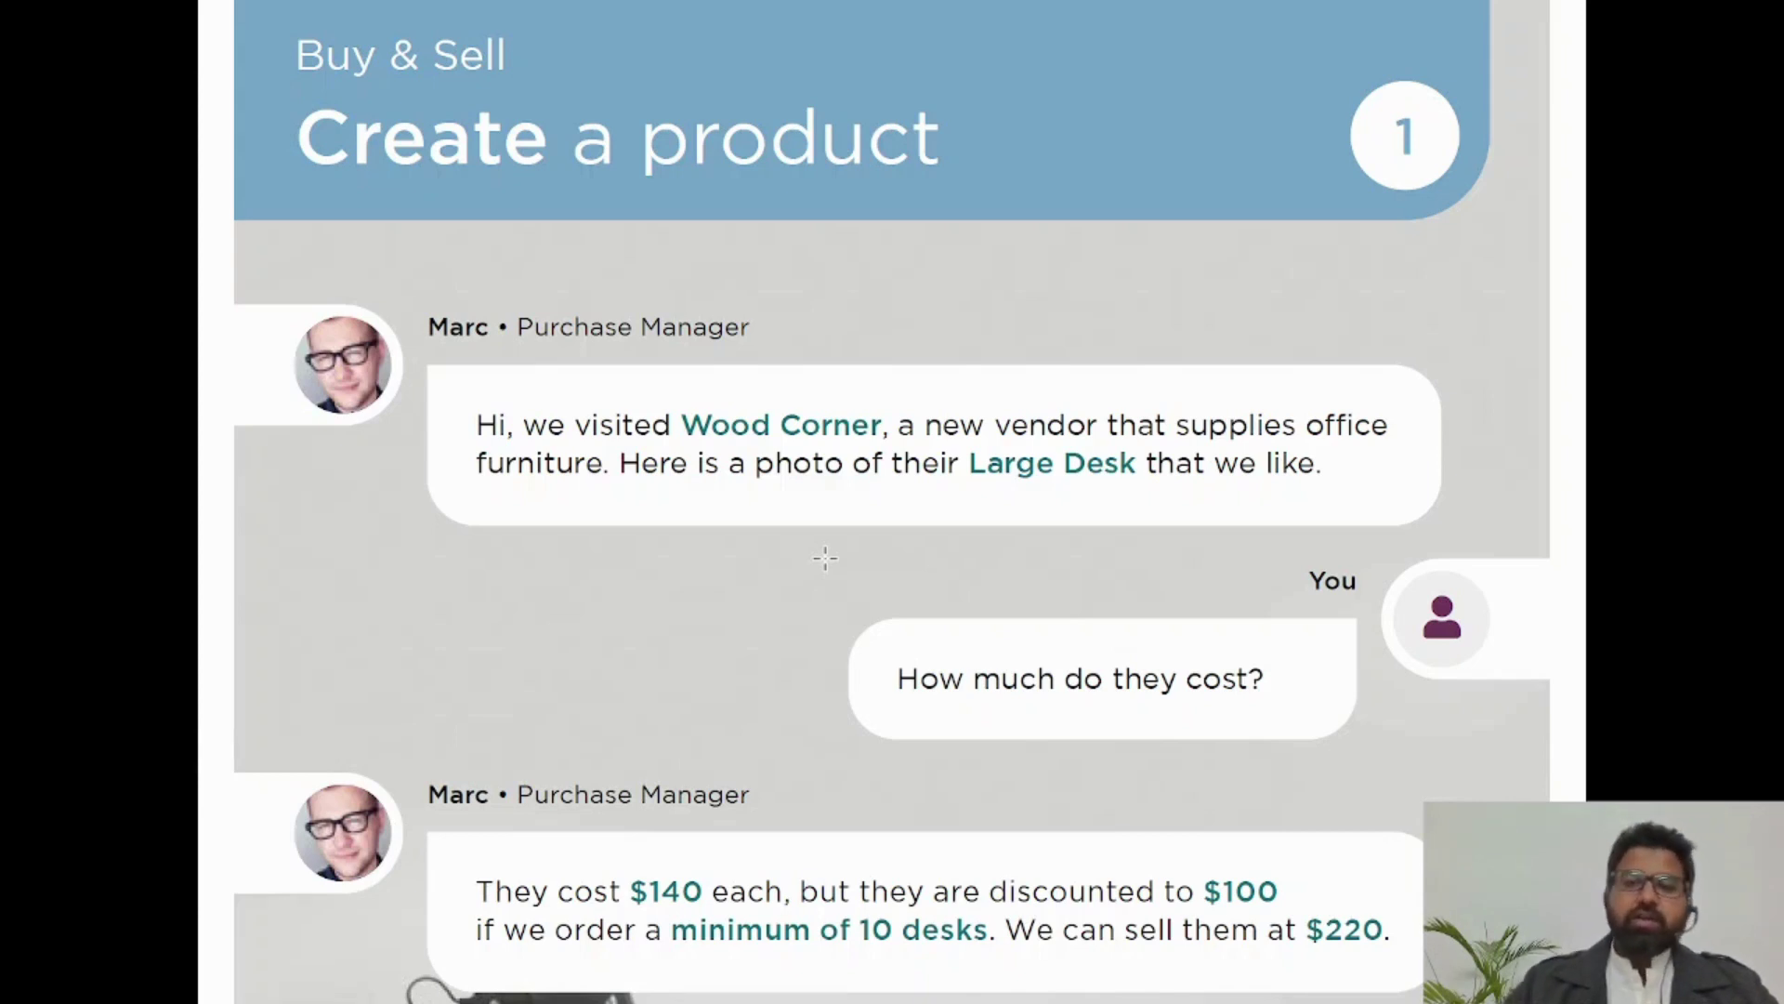
# Step: Scroll the Create a product brief down until the whole Large Desk photo is visible
pyautogui.scroll(-3, 1140, 685)
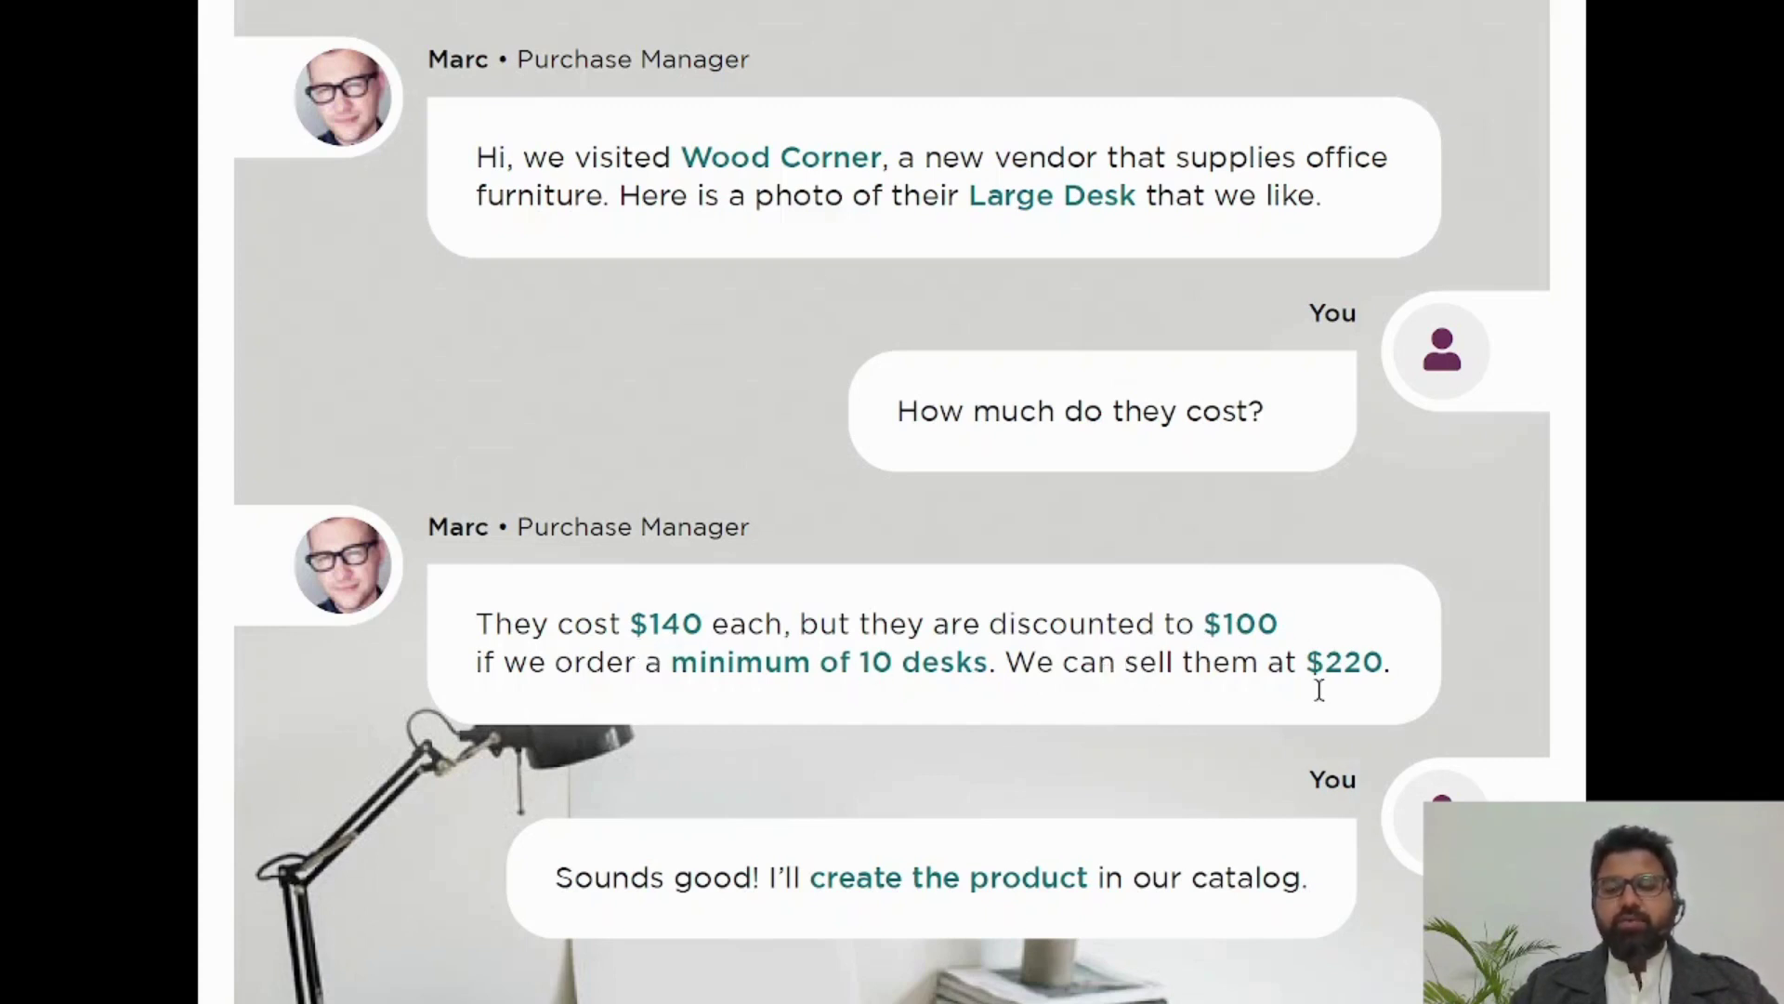
pyautogui.scroll(-2, 1319, 690)
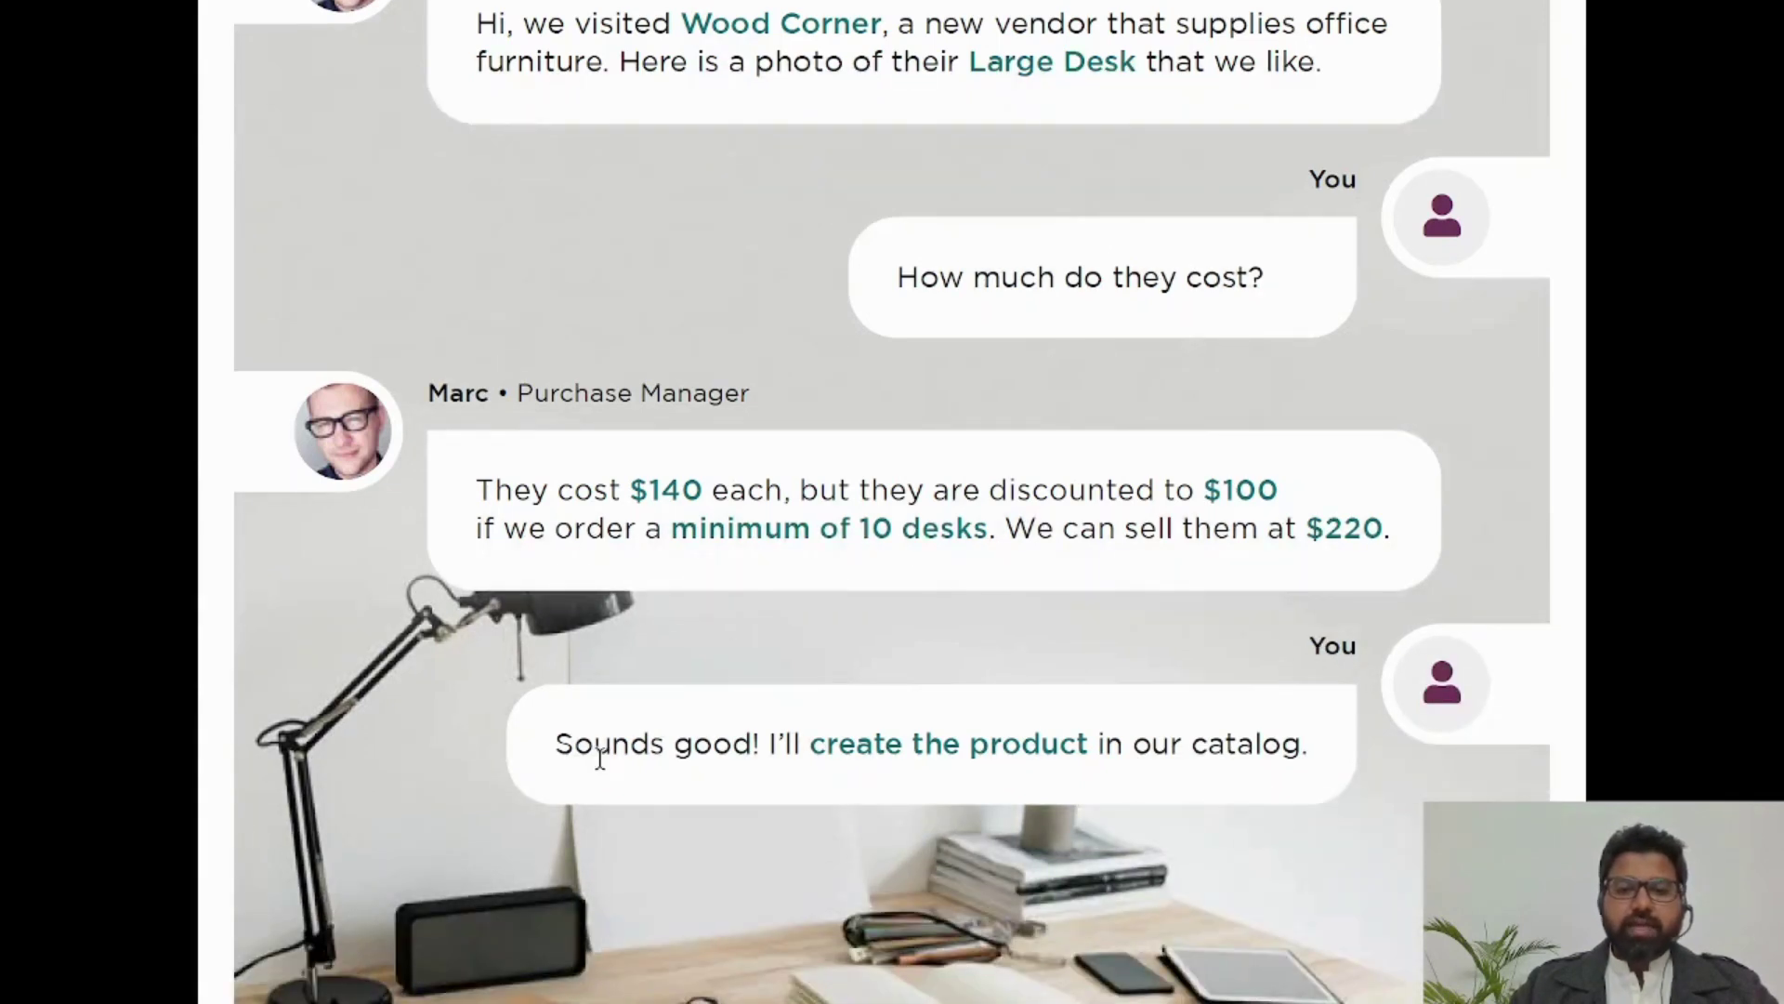
pyautogui.scroll(-2, 1229, 769)
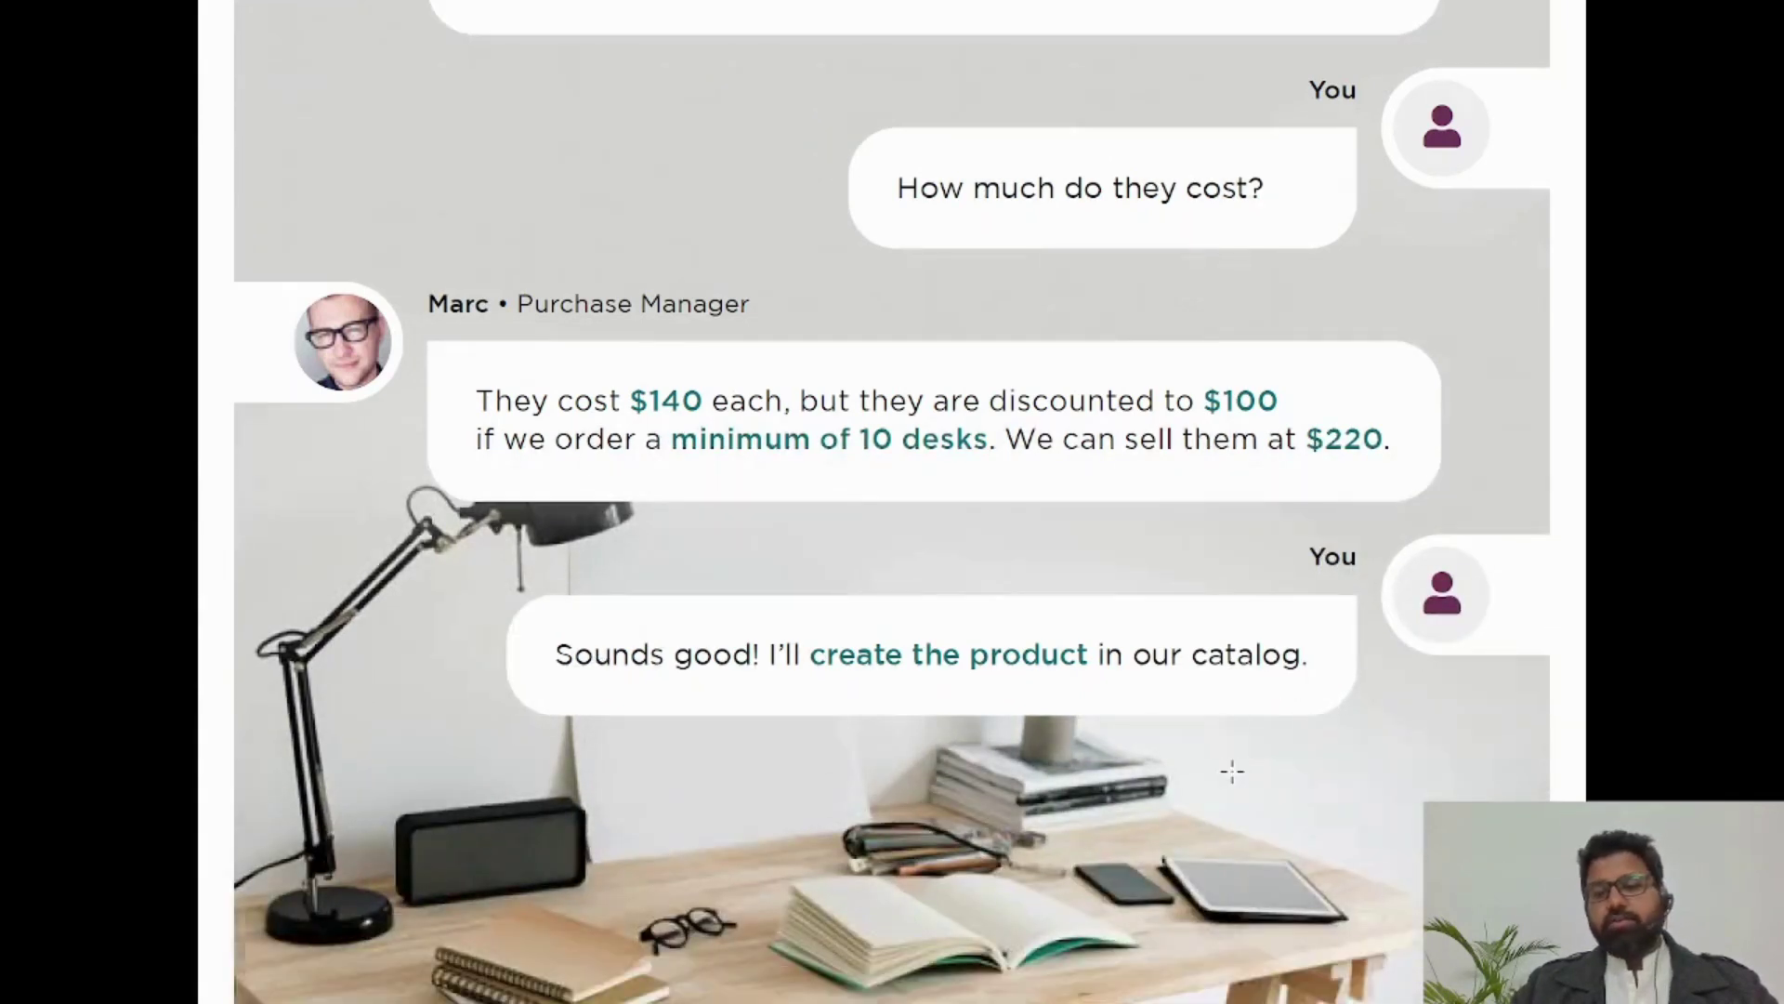
pyautogui.scroll(-6, 1231, 769)
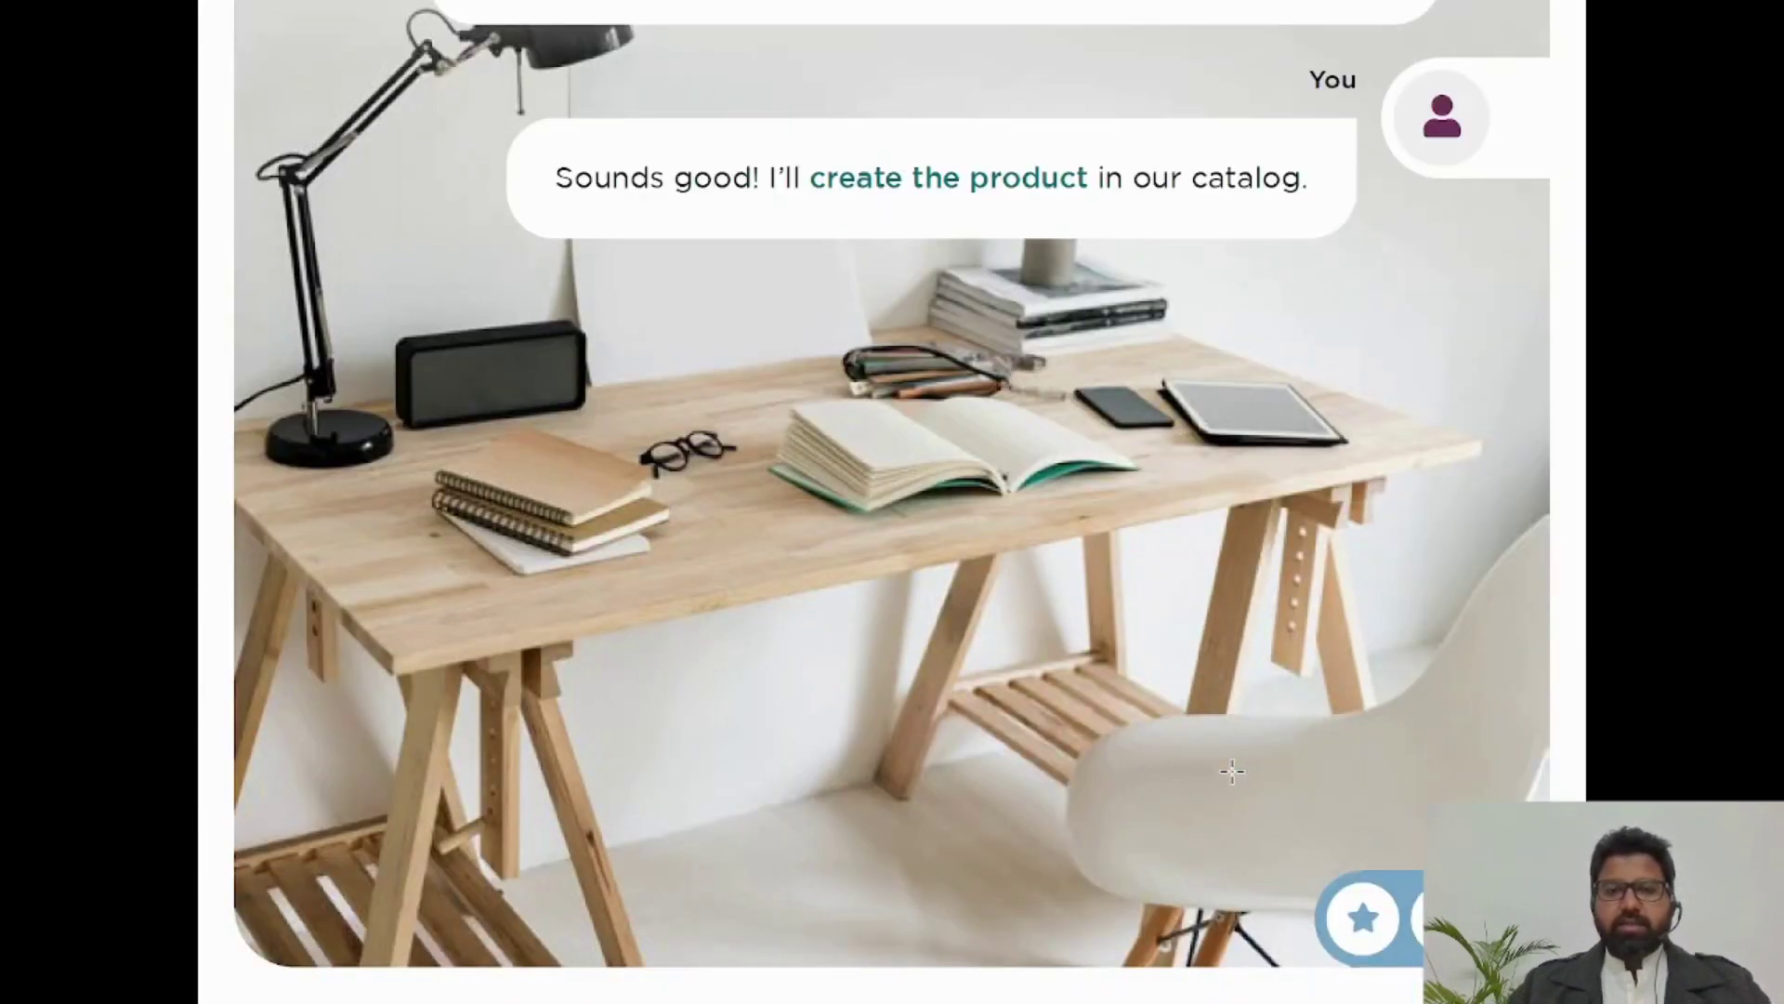
# Step: Capture the Large Desk photo with a rectangular screen snip and open it
pyautogui.press('super+shift+s')
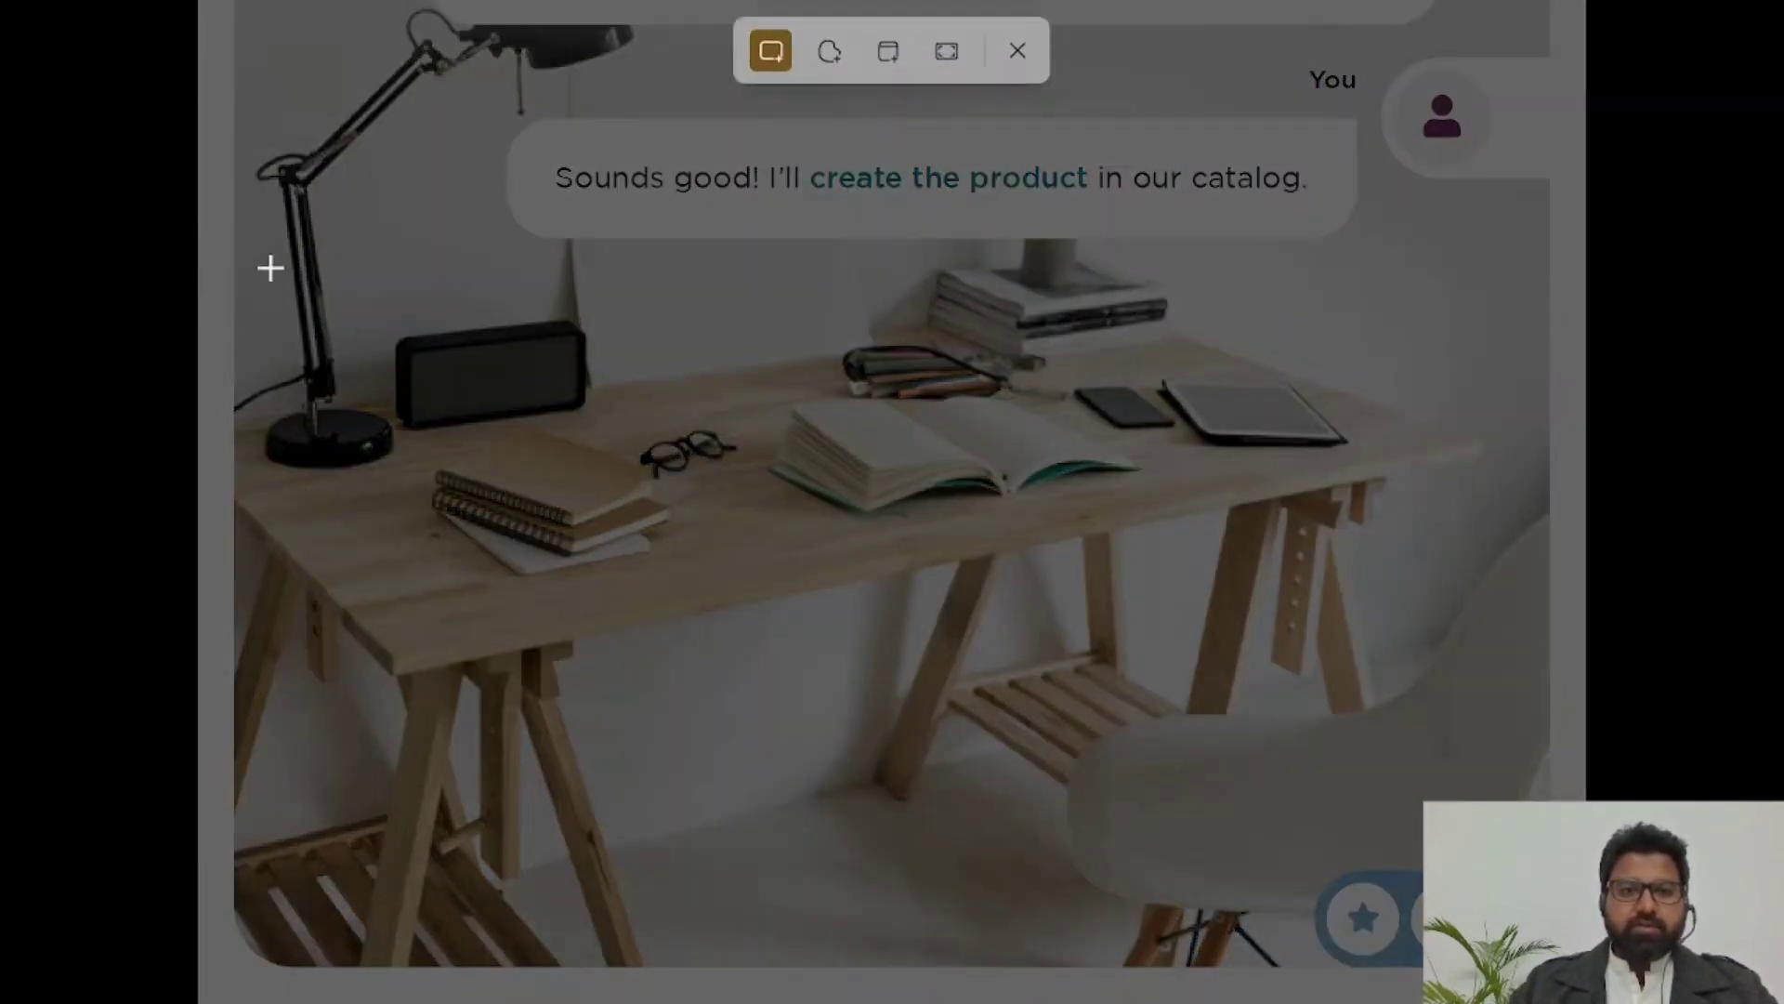
pyautogui.moveTo(265, 256); pyautogui.dragTo(1538, 839)
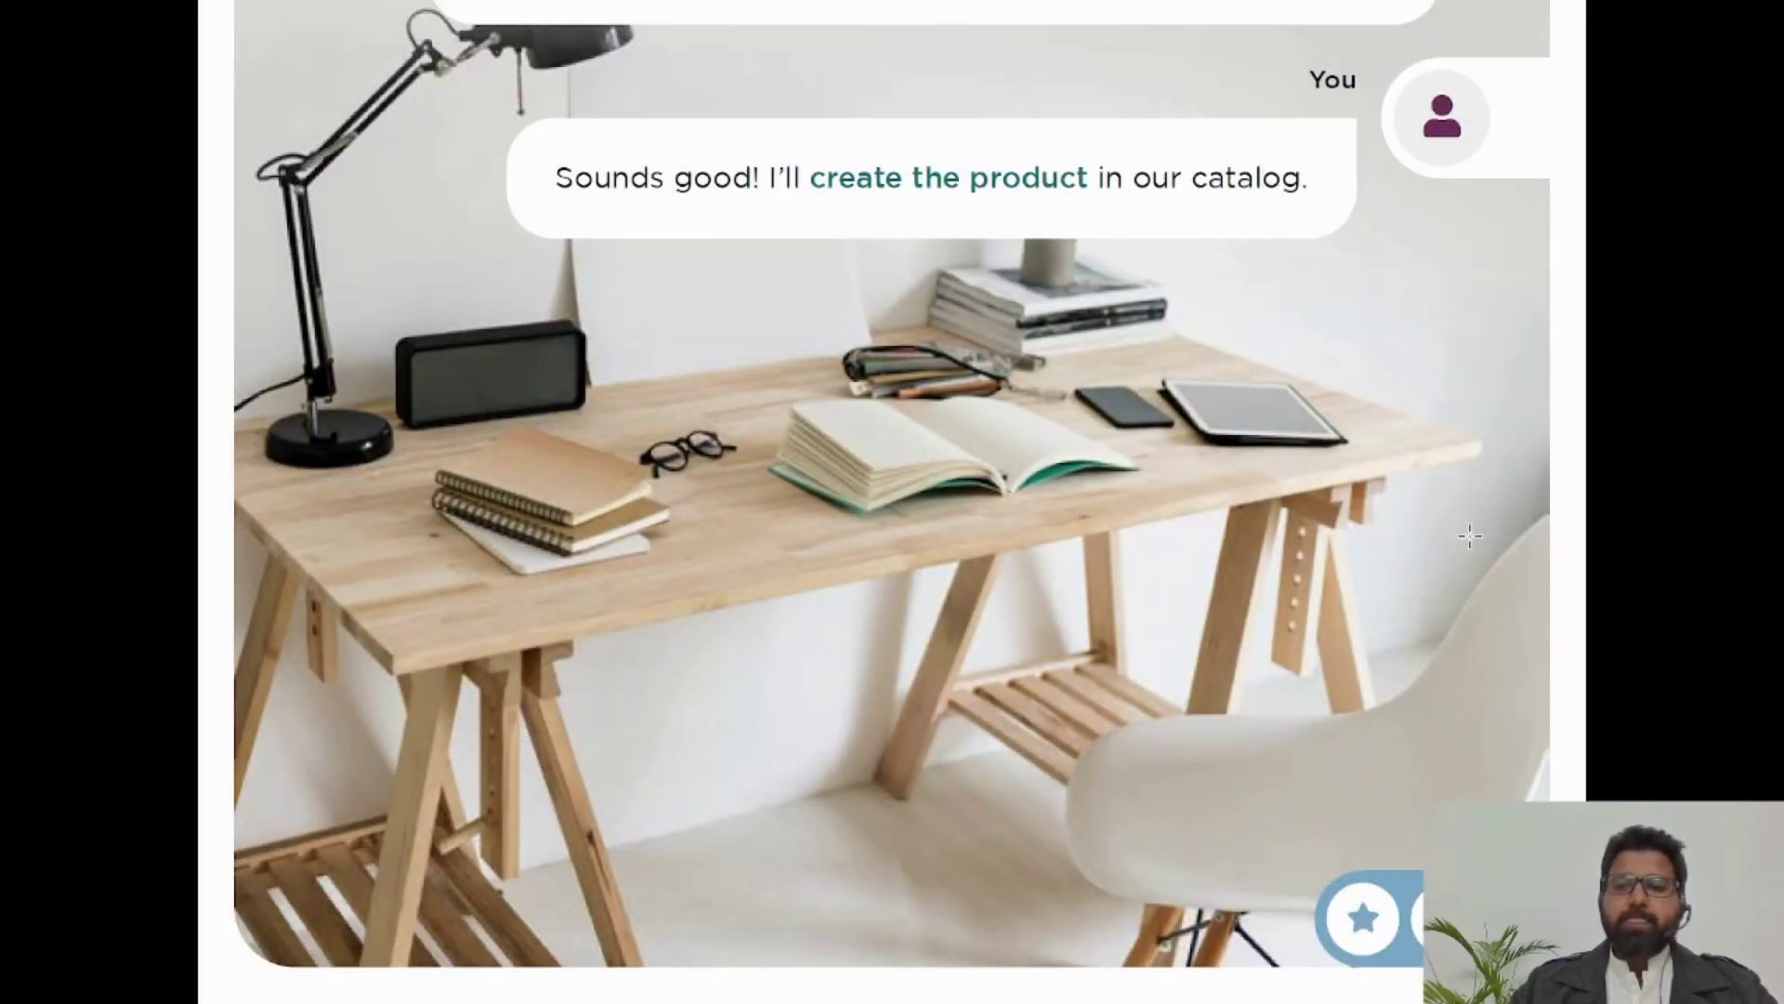
pyautogui.press('Escape')
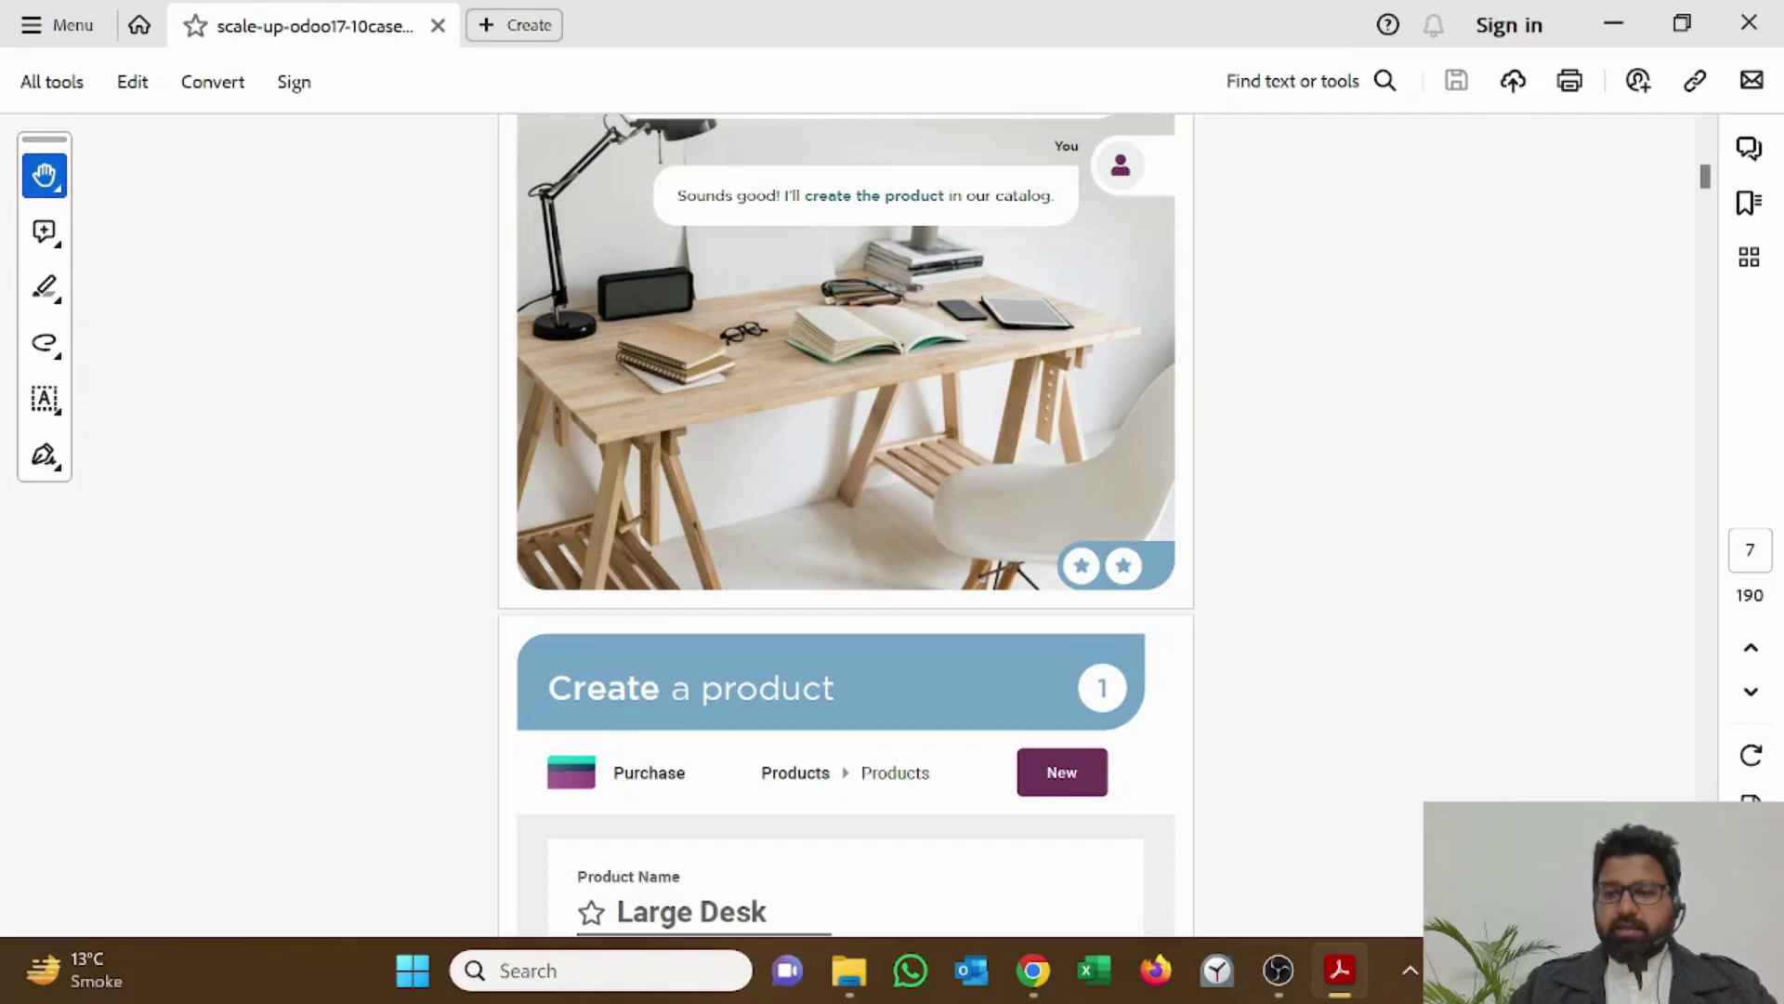
pyautogui.press('super+a')
pyautogui.press('super+n')
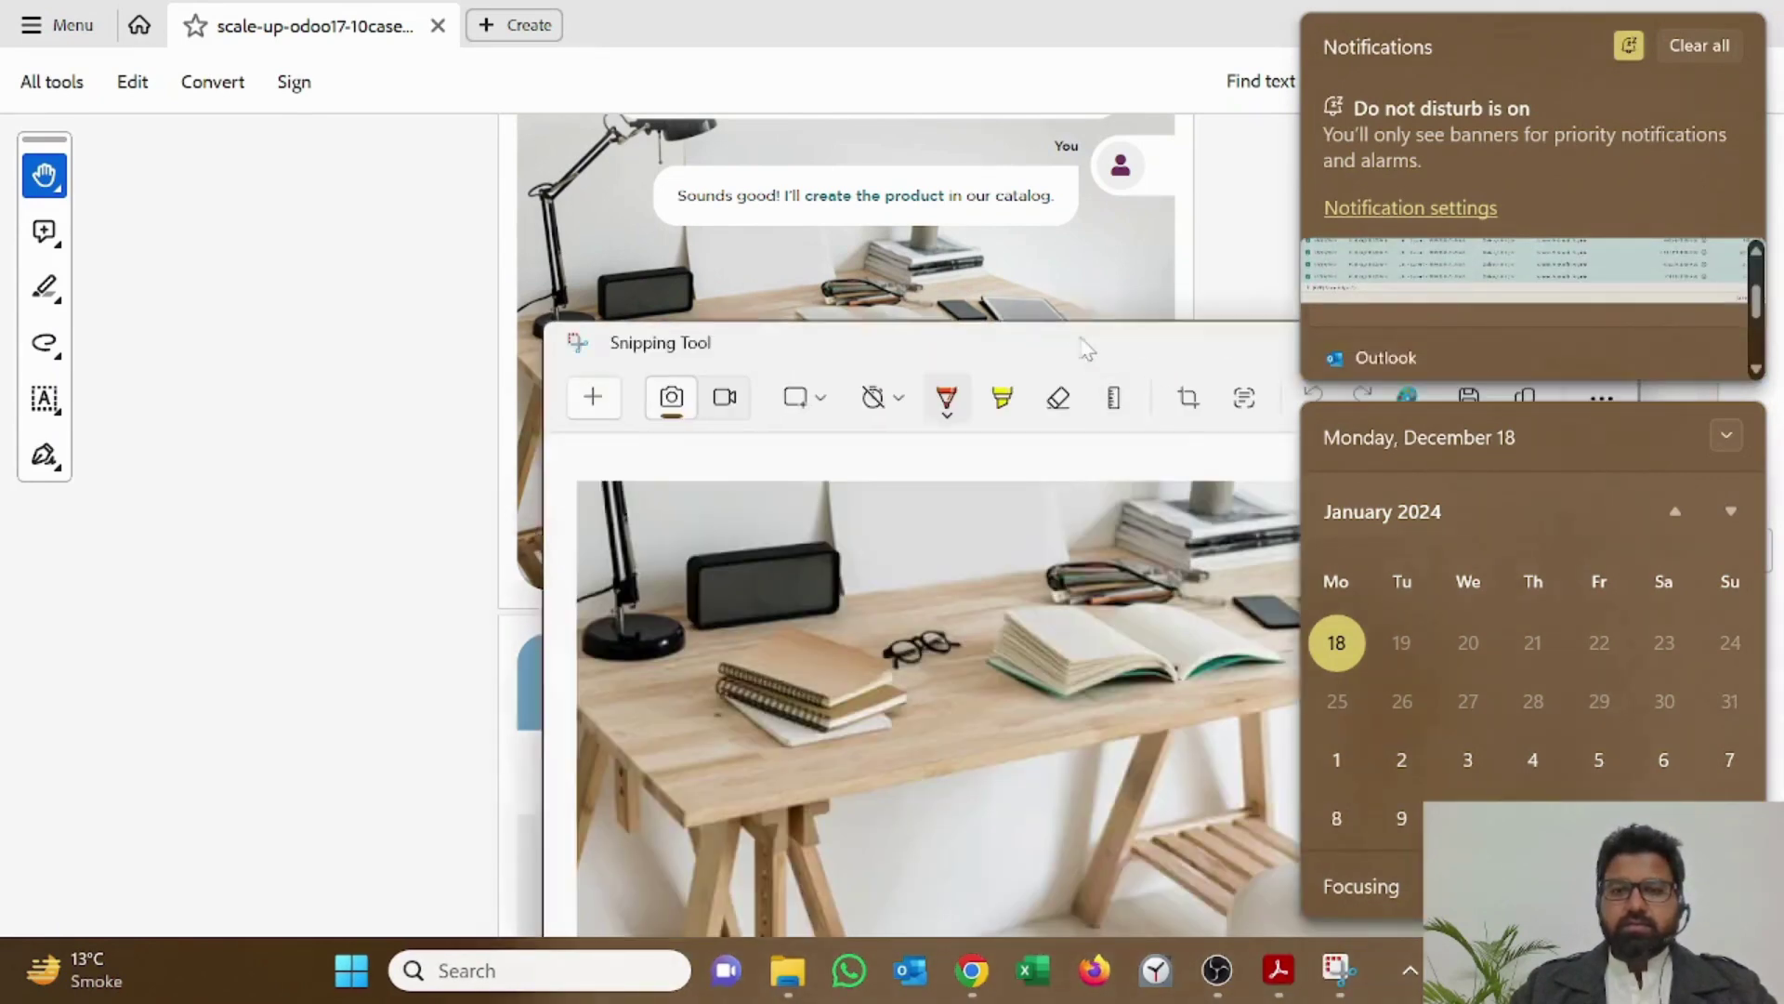
pyautogui.moveTo(1084, 343); pyautogui.dragTo(849, 247)
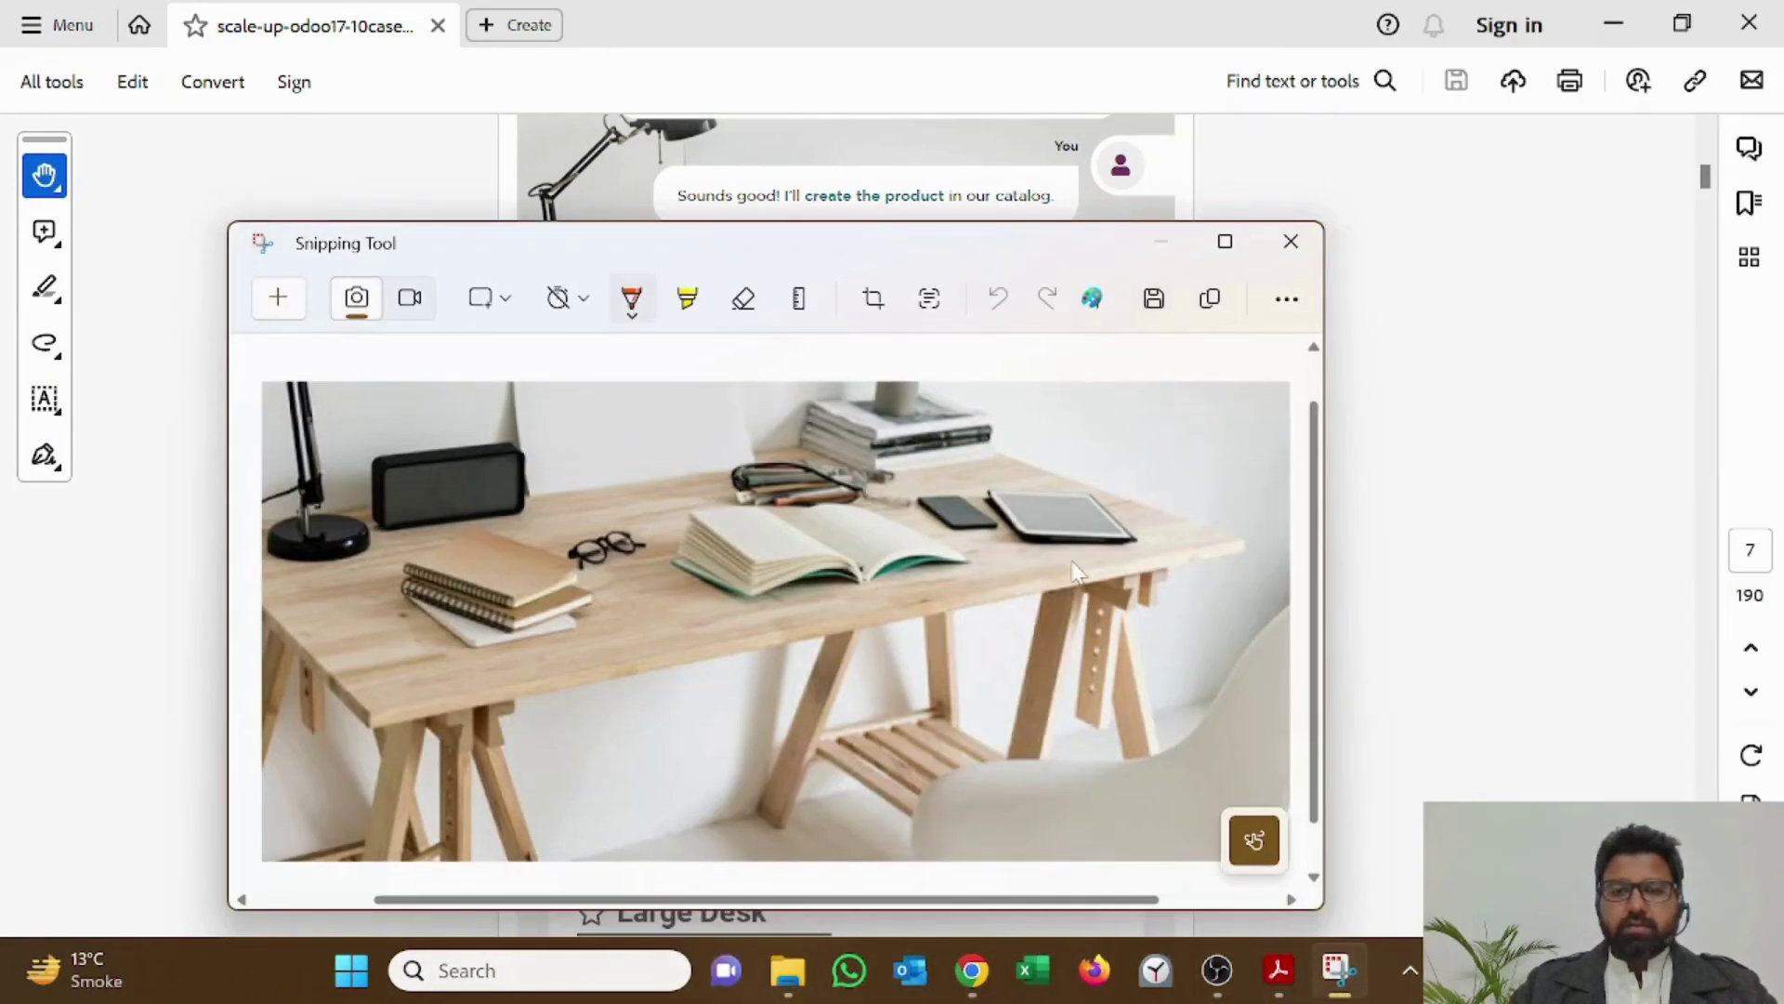
# Step: Save the snip as PNG 'large desk' in Desktop > Edu HLC Odoo, then return to Chrome
pyautogui.hotkey('ctrl', 's')
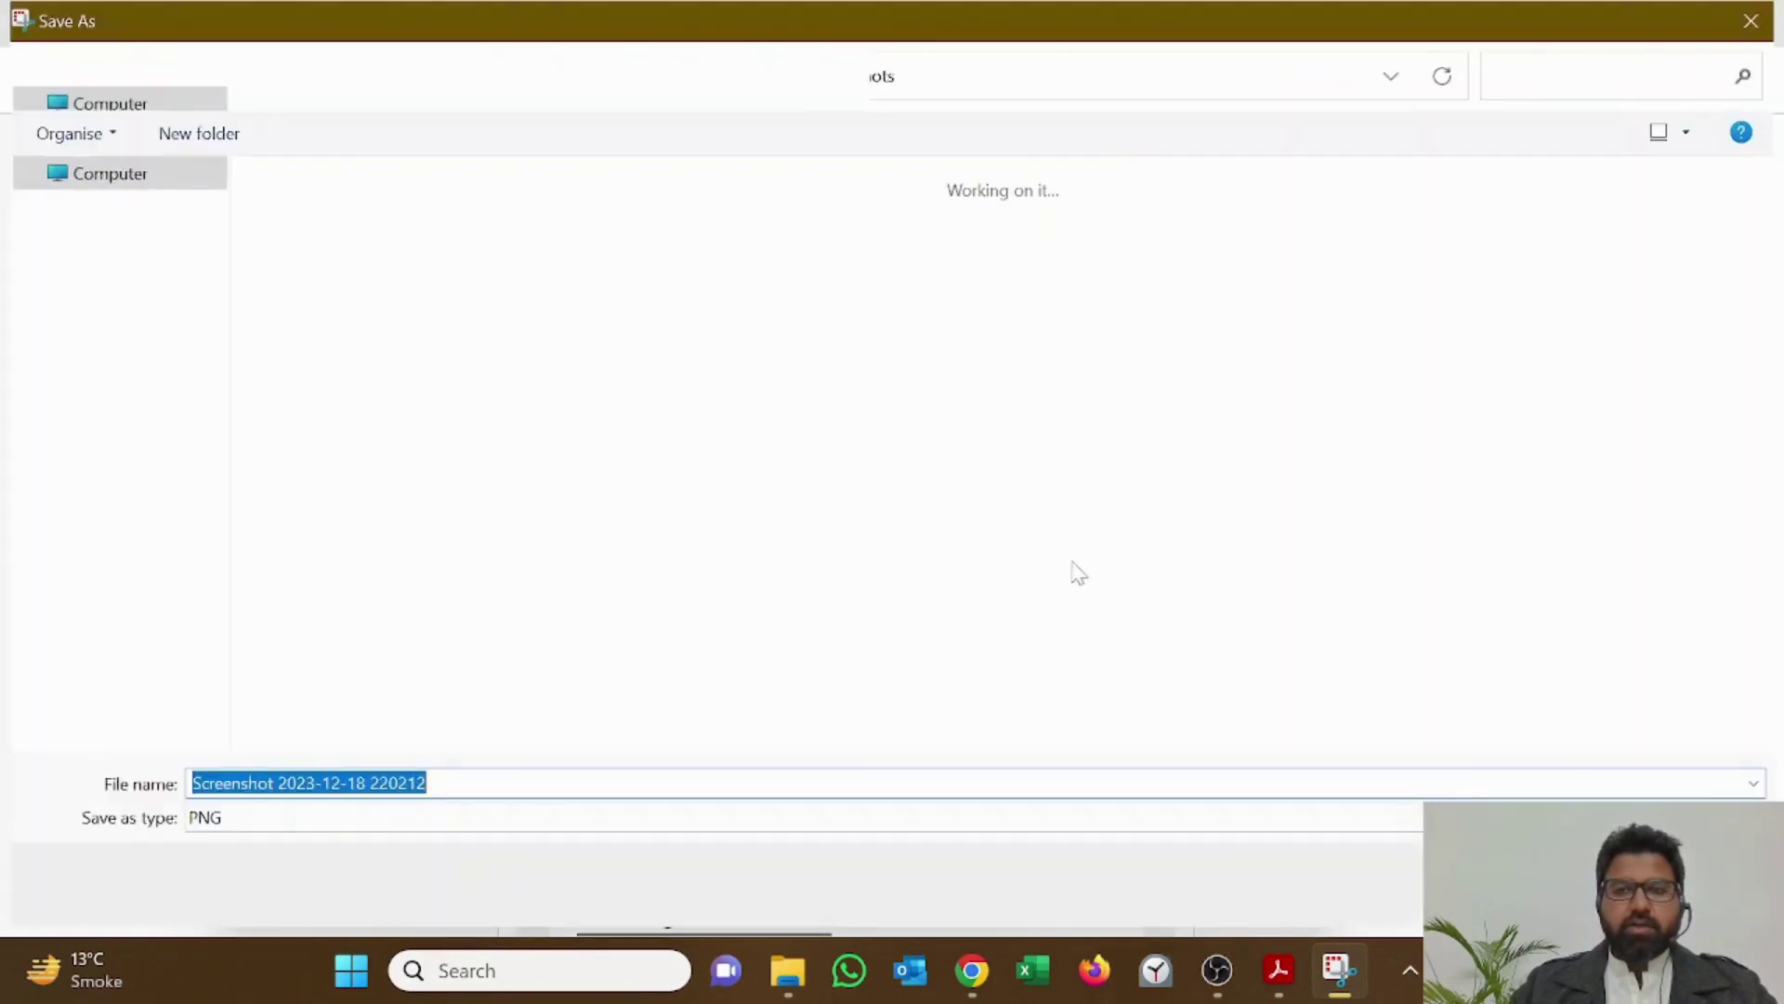
pyautogui.click(105, 206)
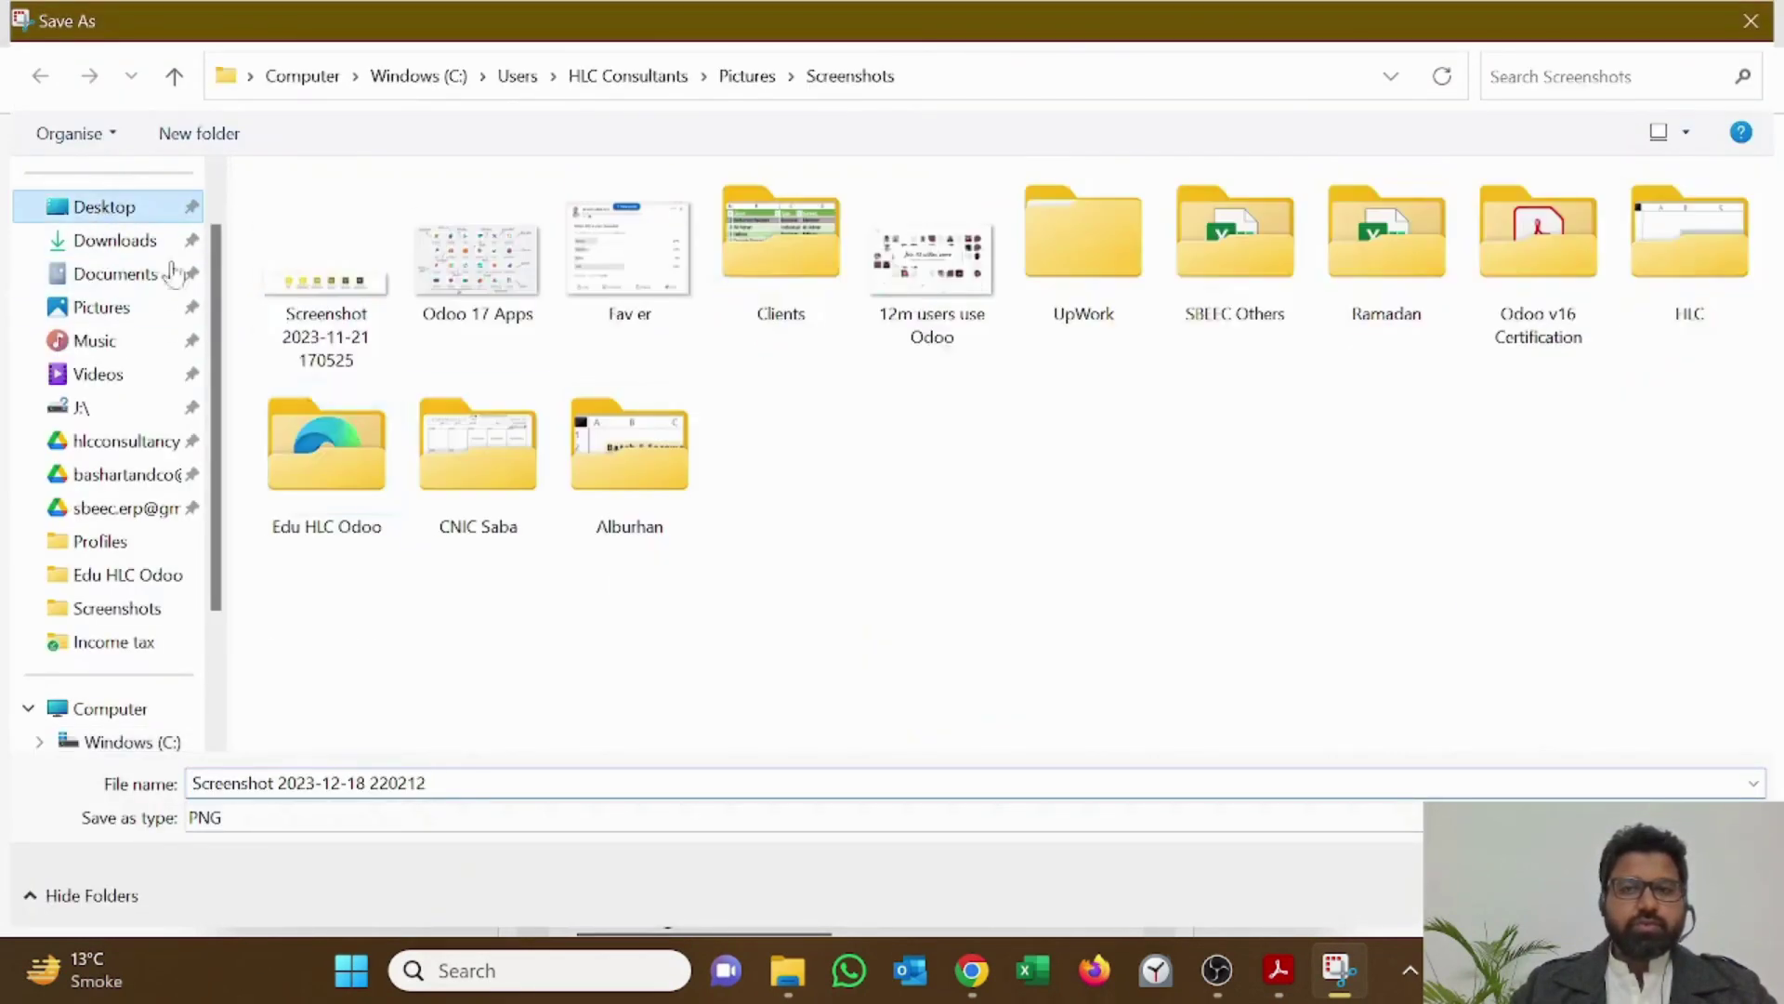
pyautogui.click(144, 575)
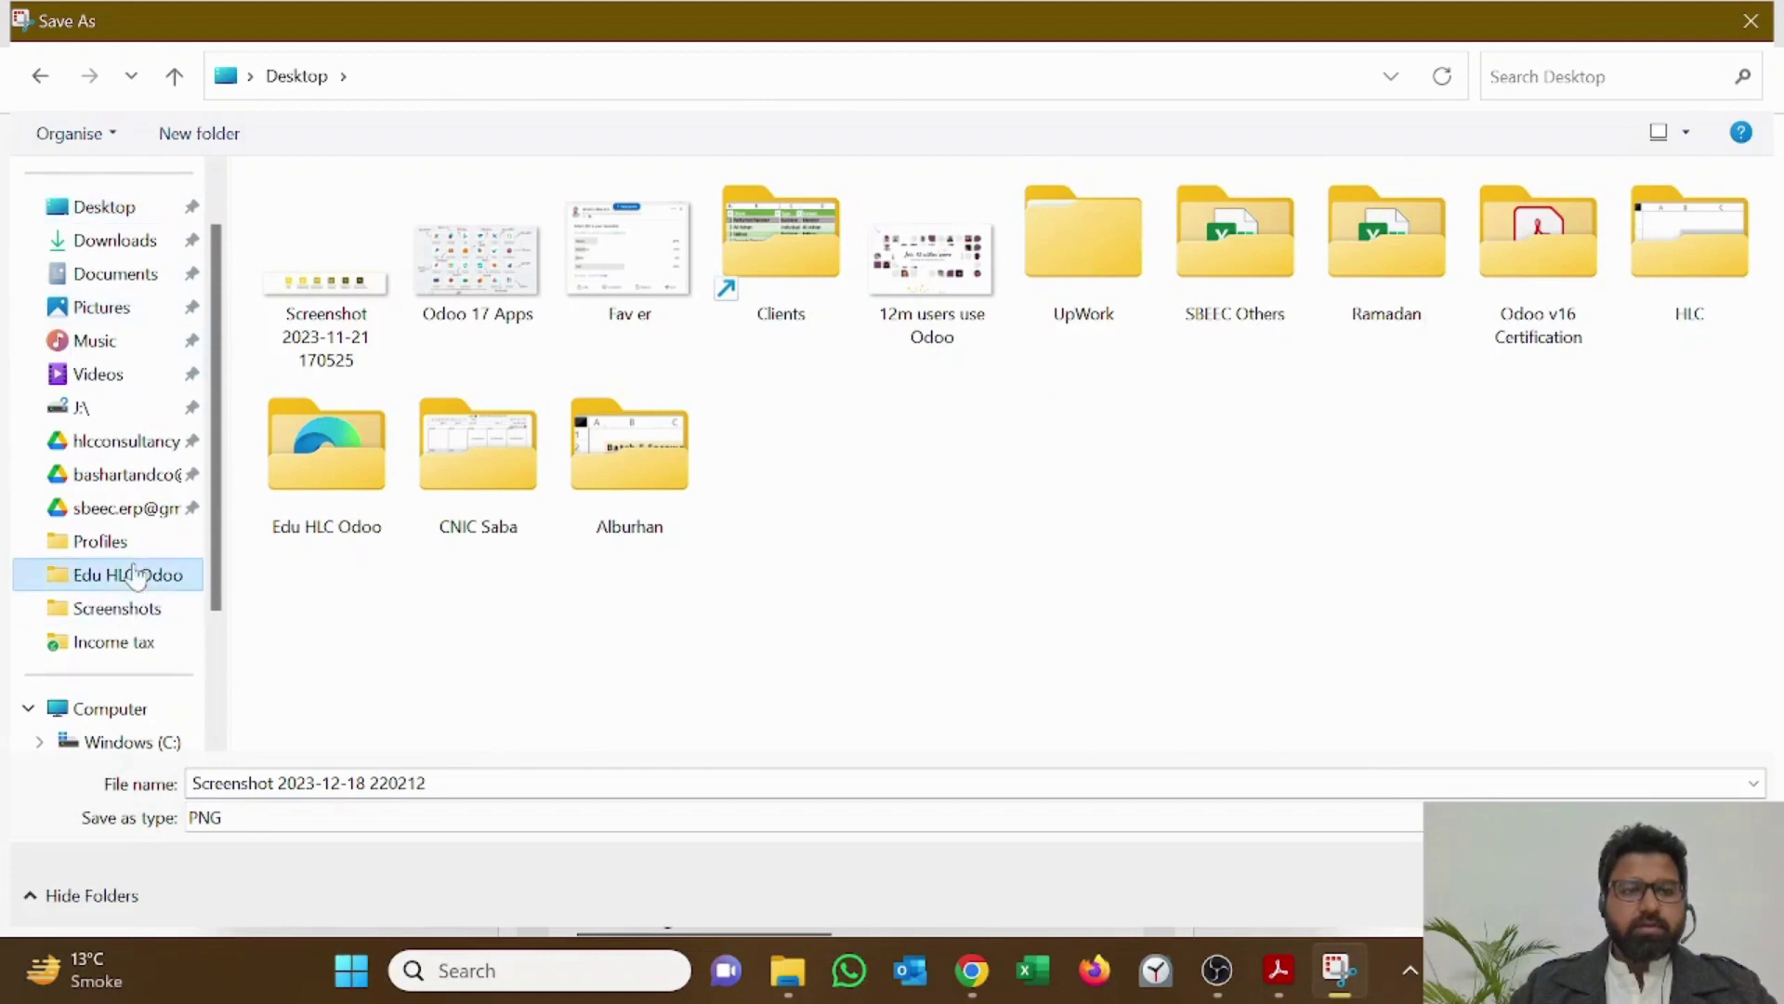
pyautogui.click(548, 784)
pyautogui.write('large')
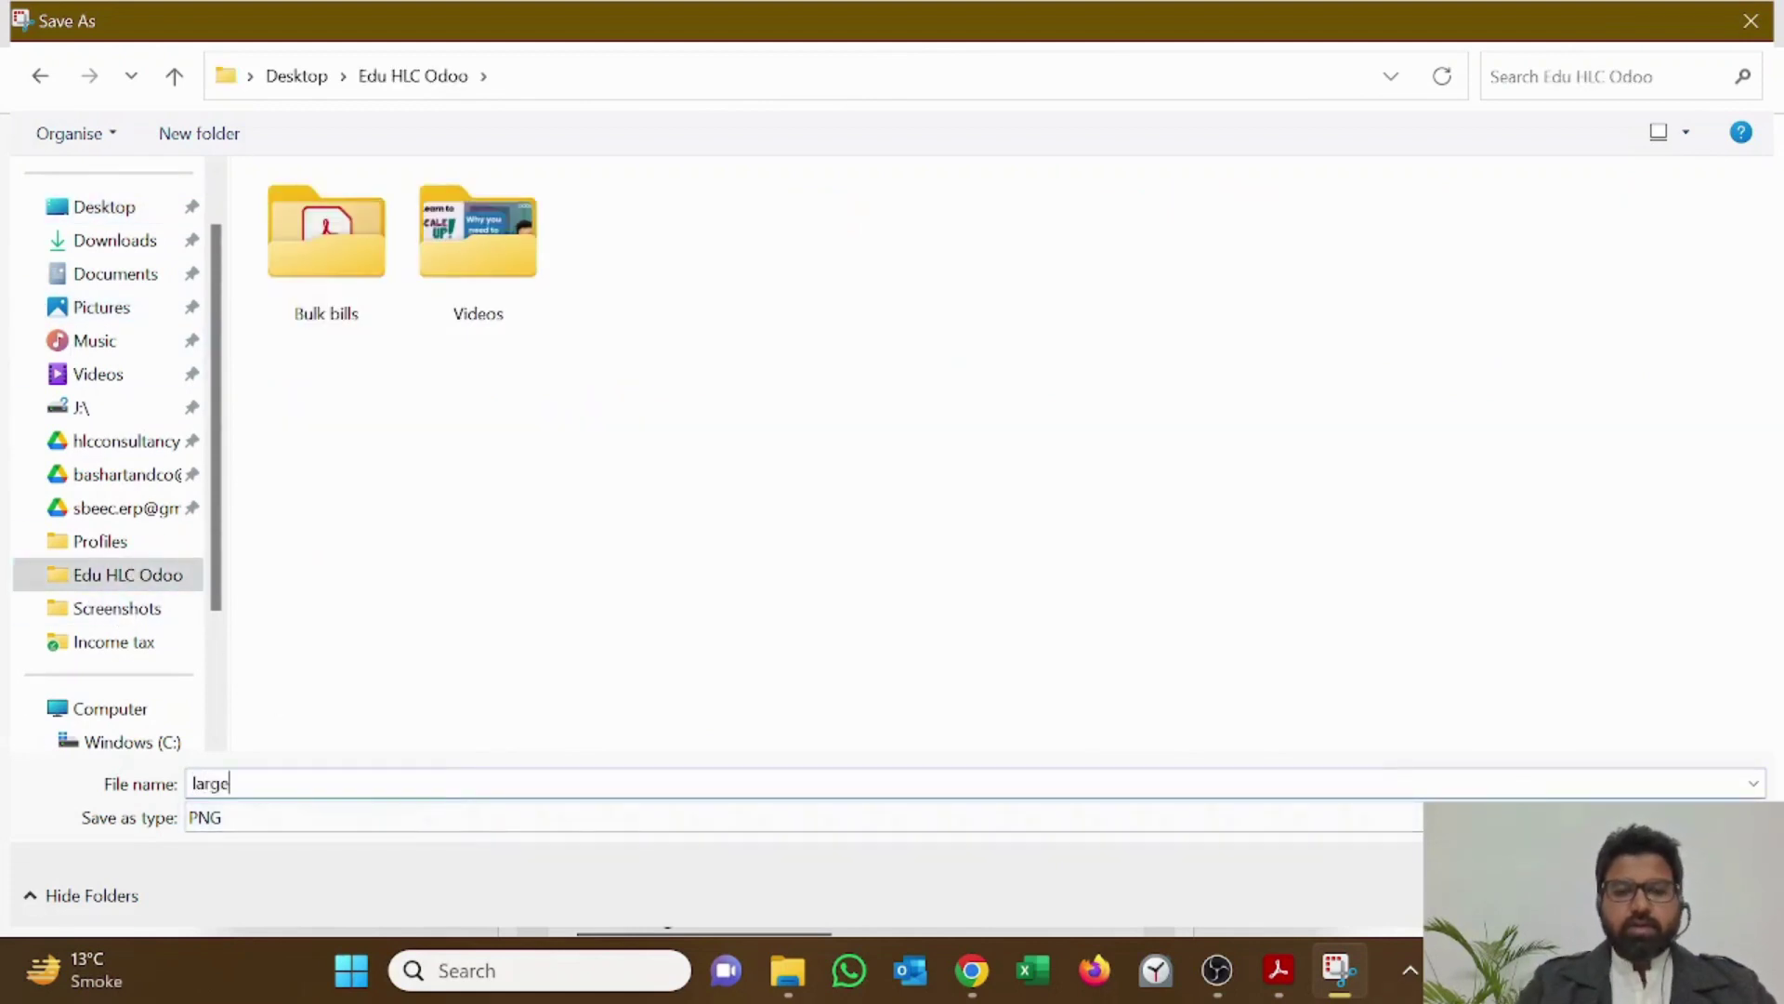
pyautogui.write(' desk')
pyautogui.press('Return')
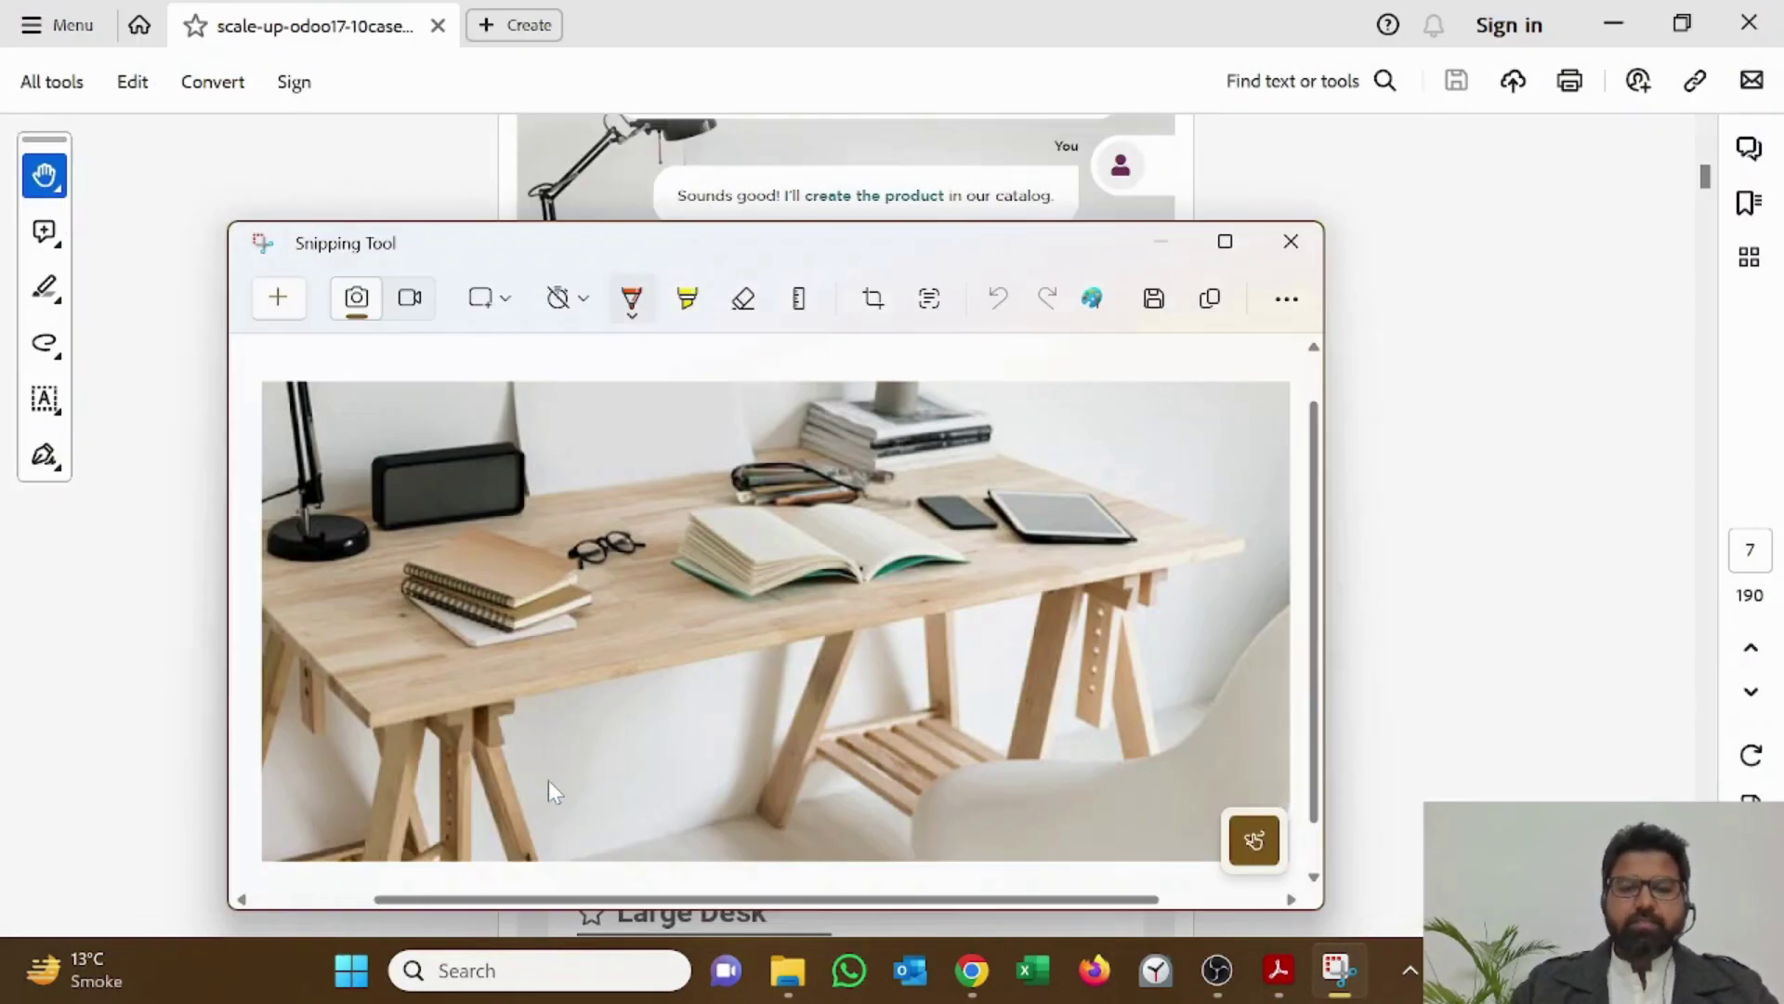
pyautogui.click(1291, 243)
pyautogui.hotkey('ctrl', 'l')
pyautogui.hotkey('alt', 'Tab')
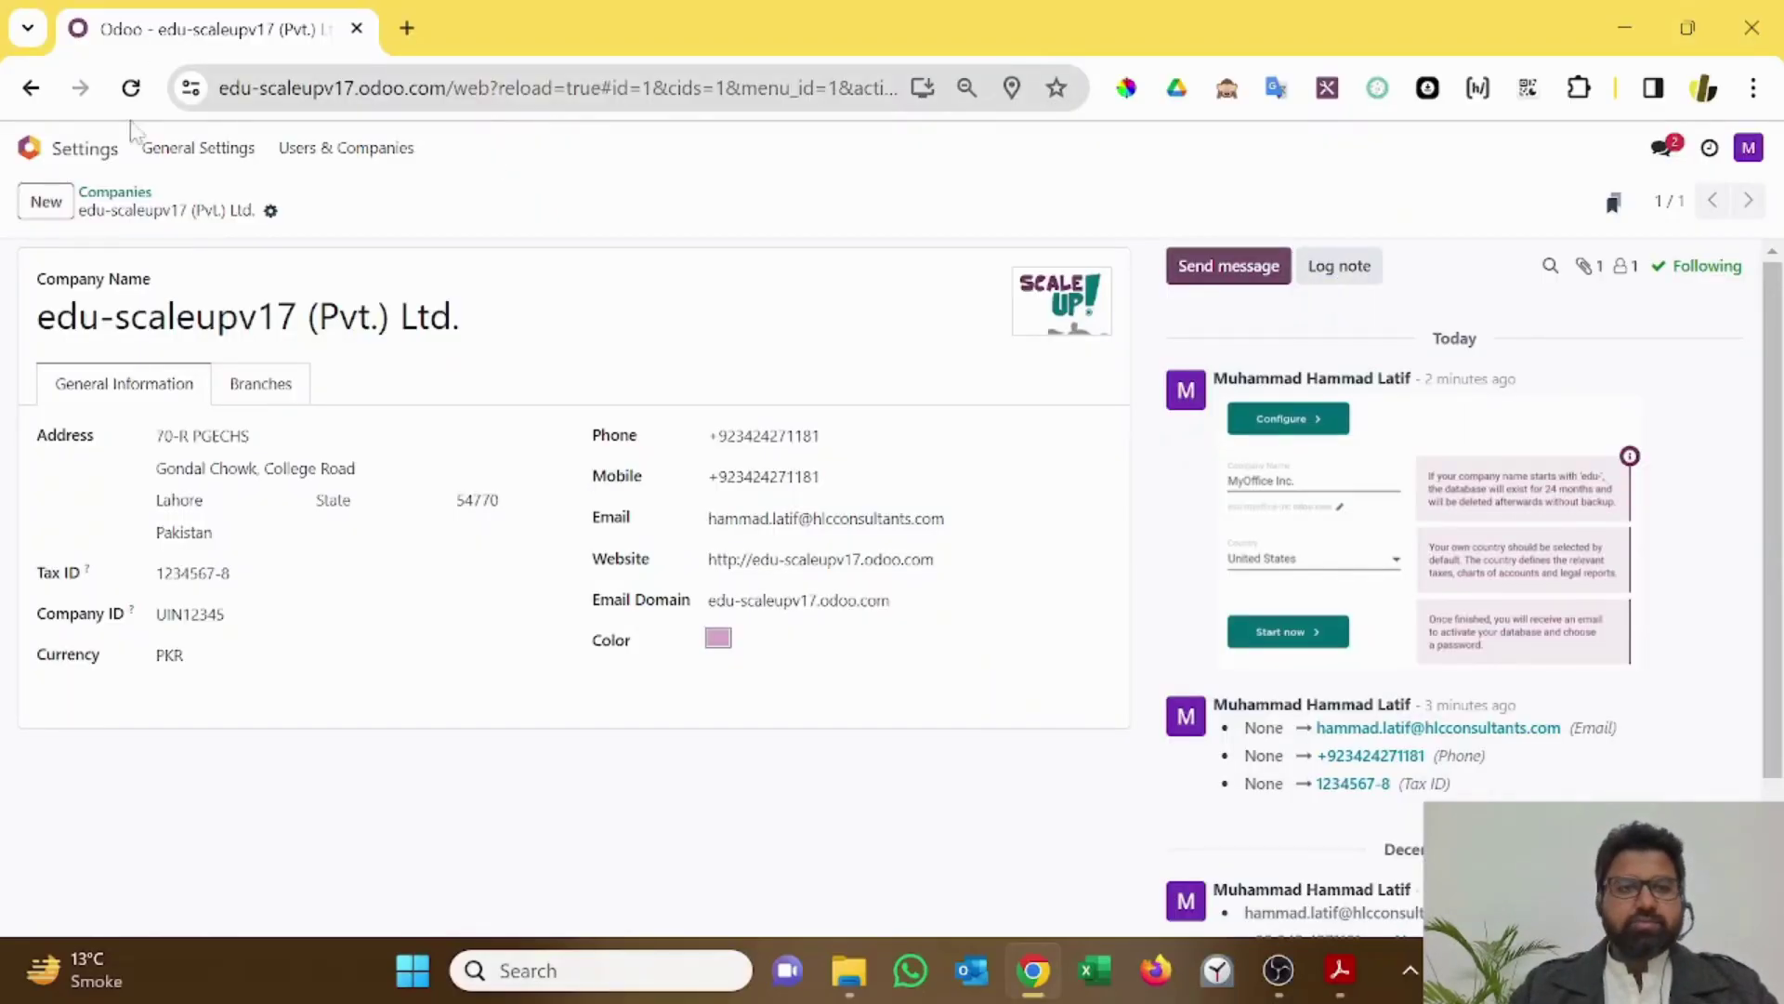
# Step: Search 'product' from the Odoo home screen to view the Sales products list
pyautogui.click(99, 160)
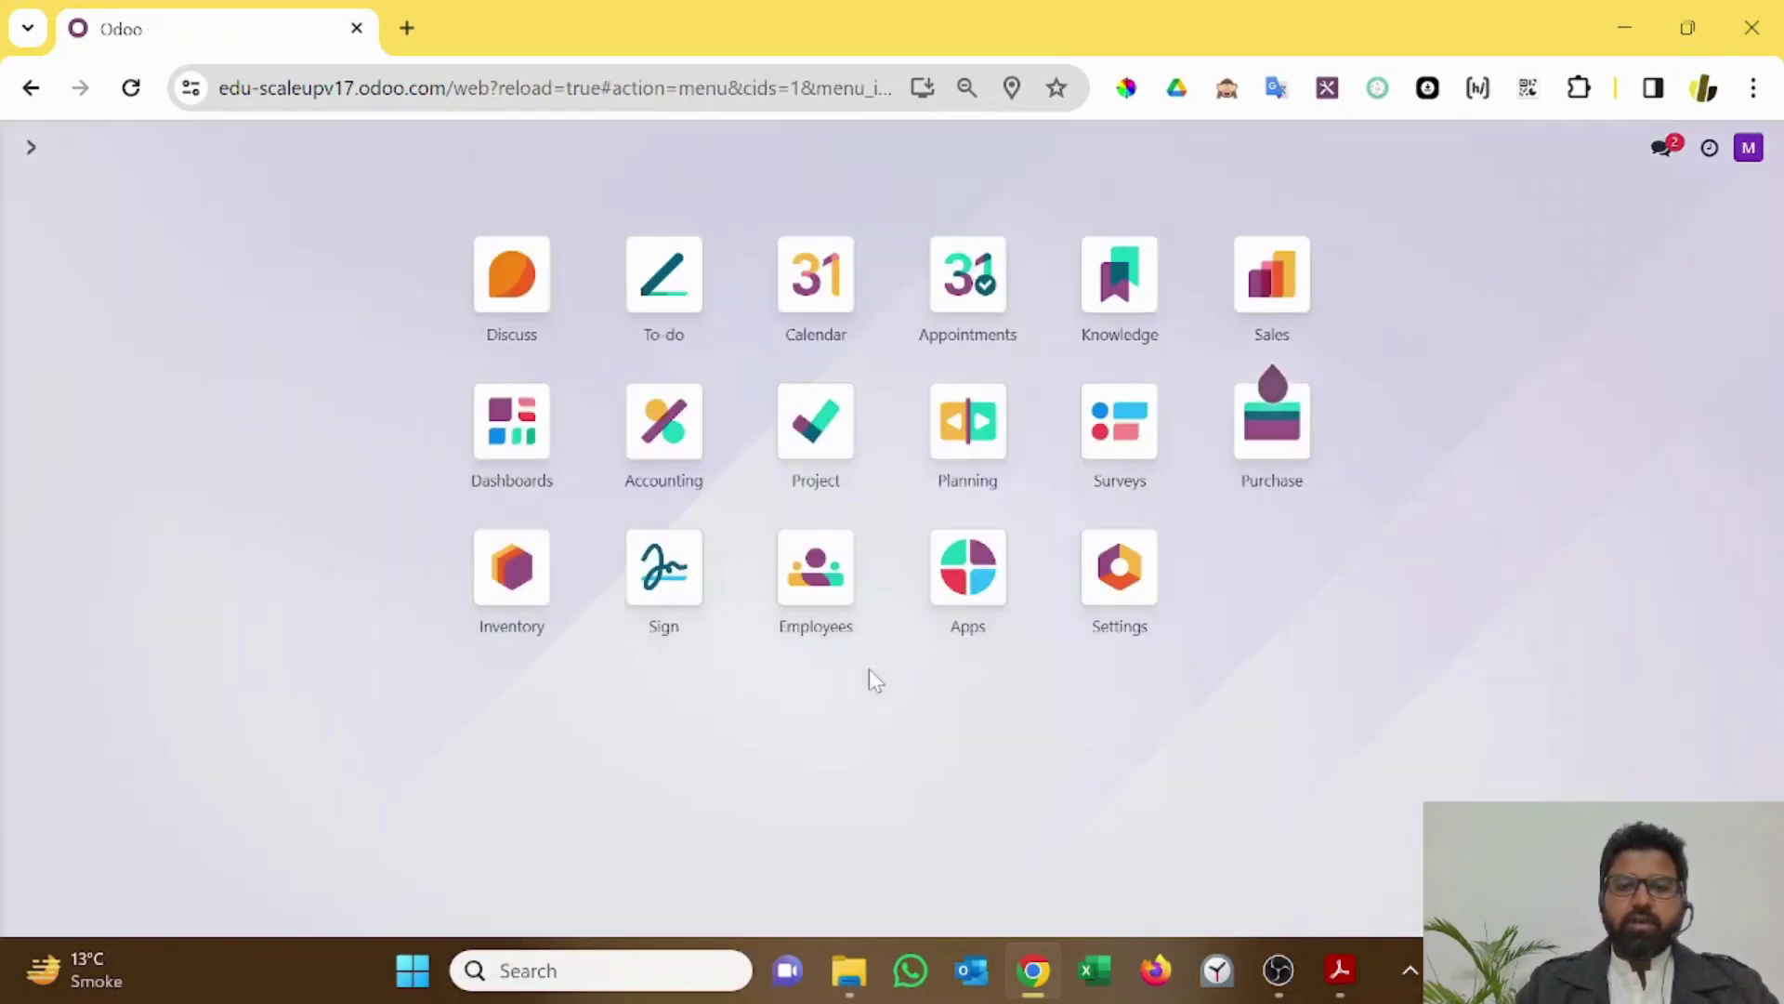
pyautogui.write('product')
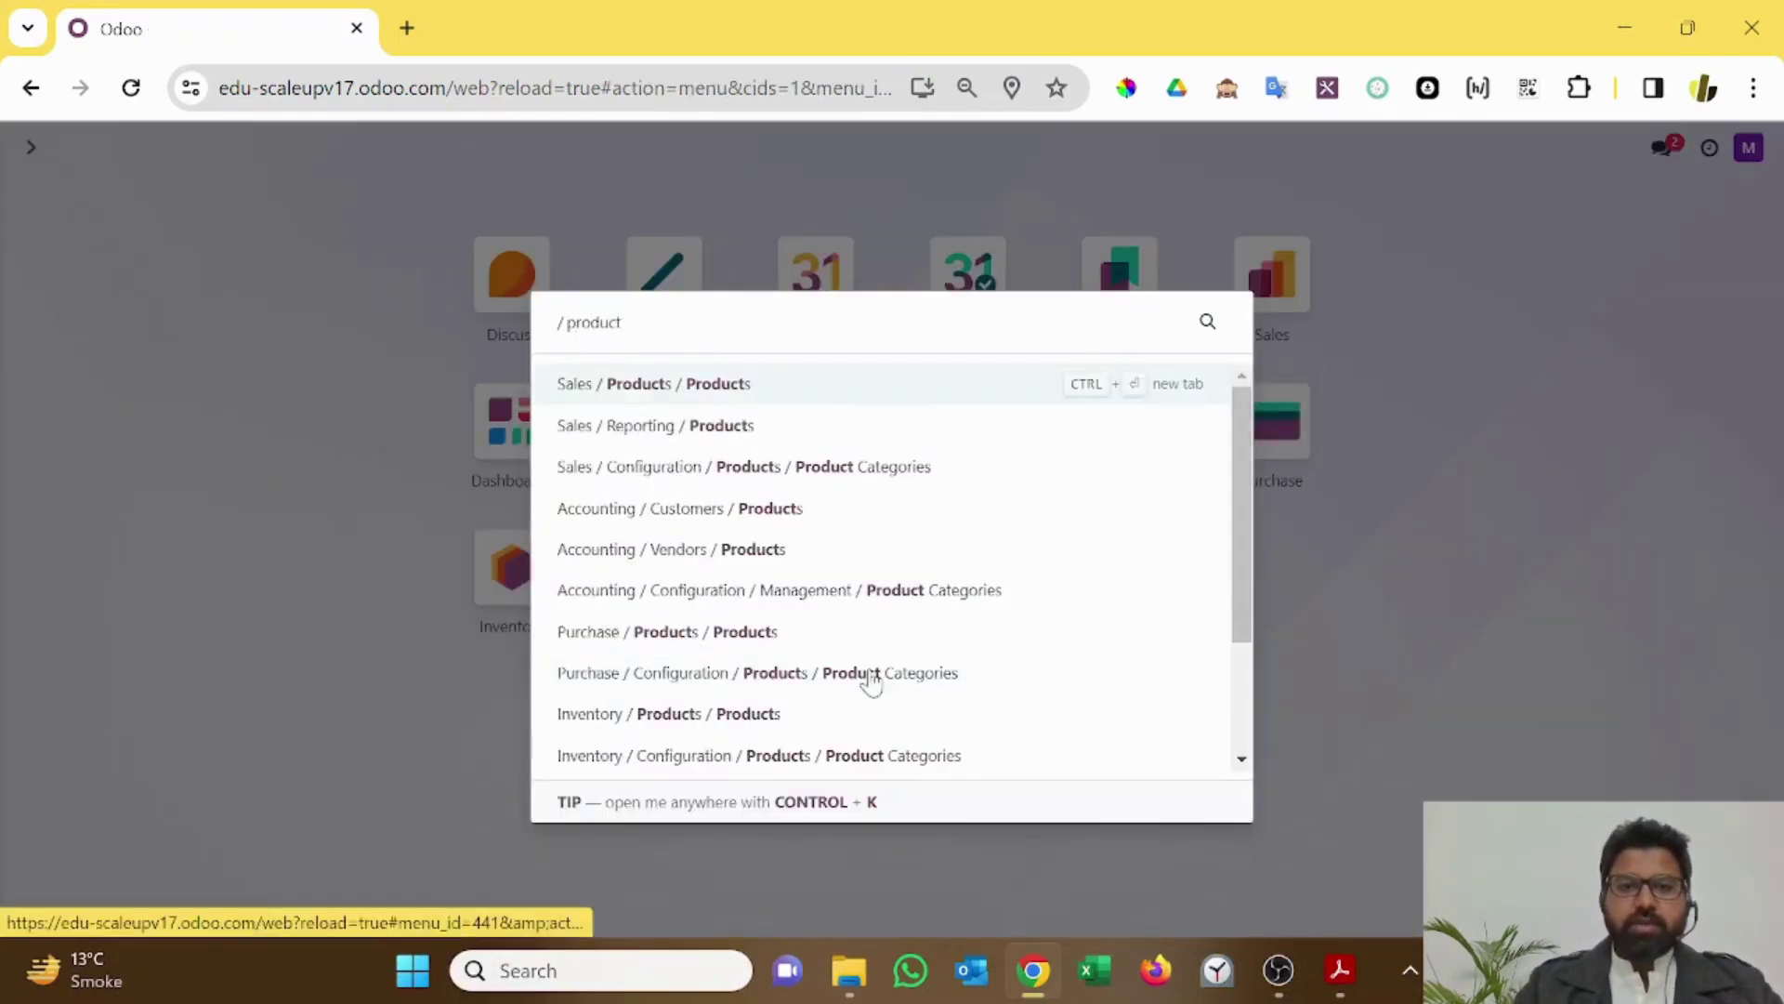
pyautogui.press('Return')
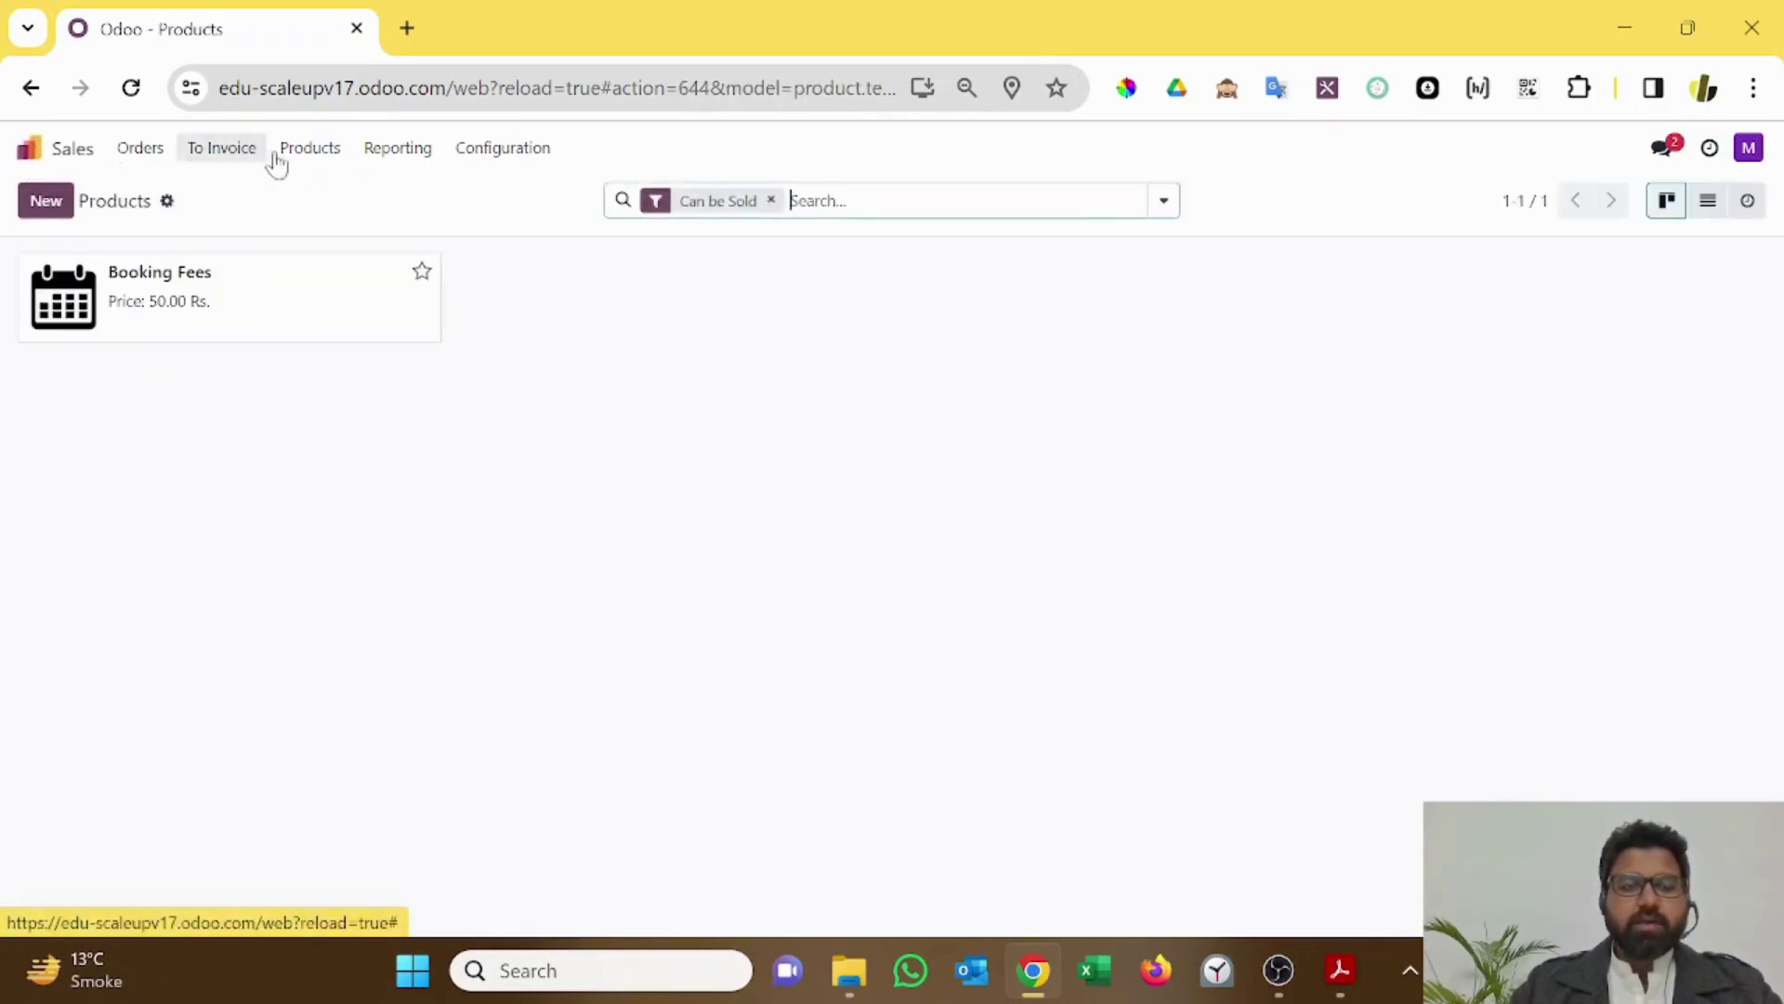
pyautogui.click(93, 160)
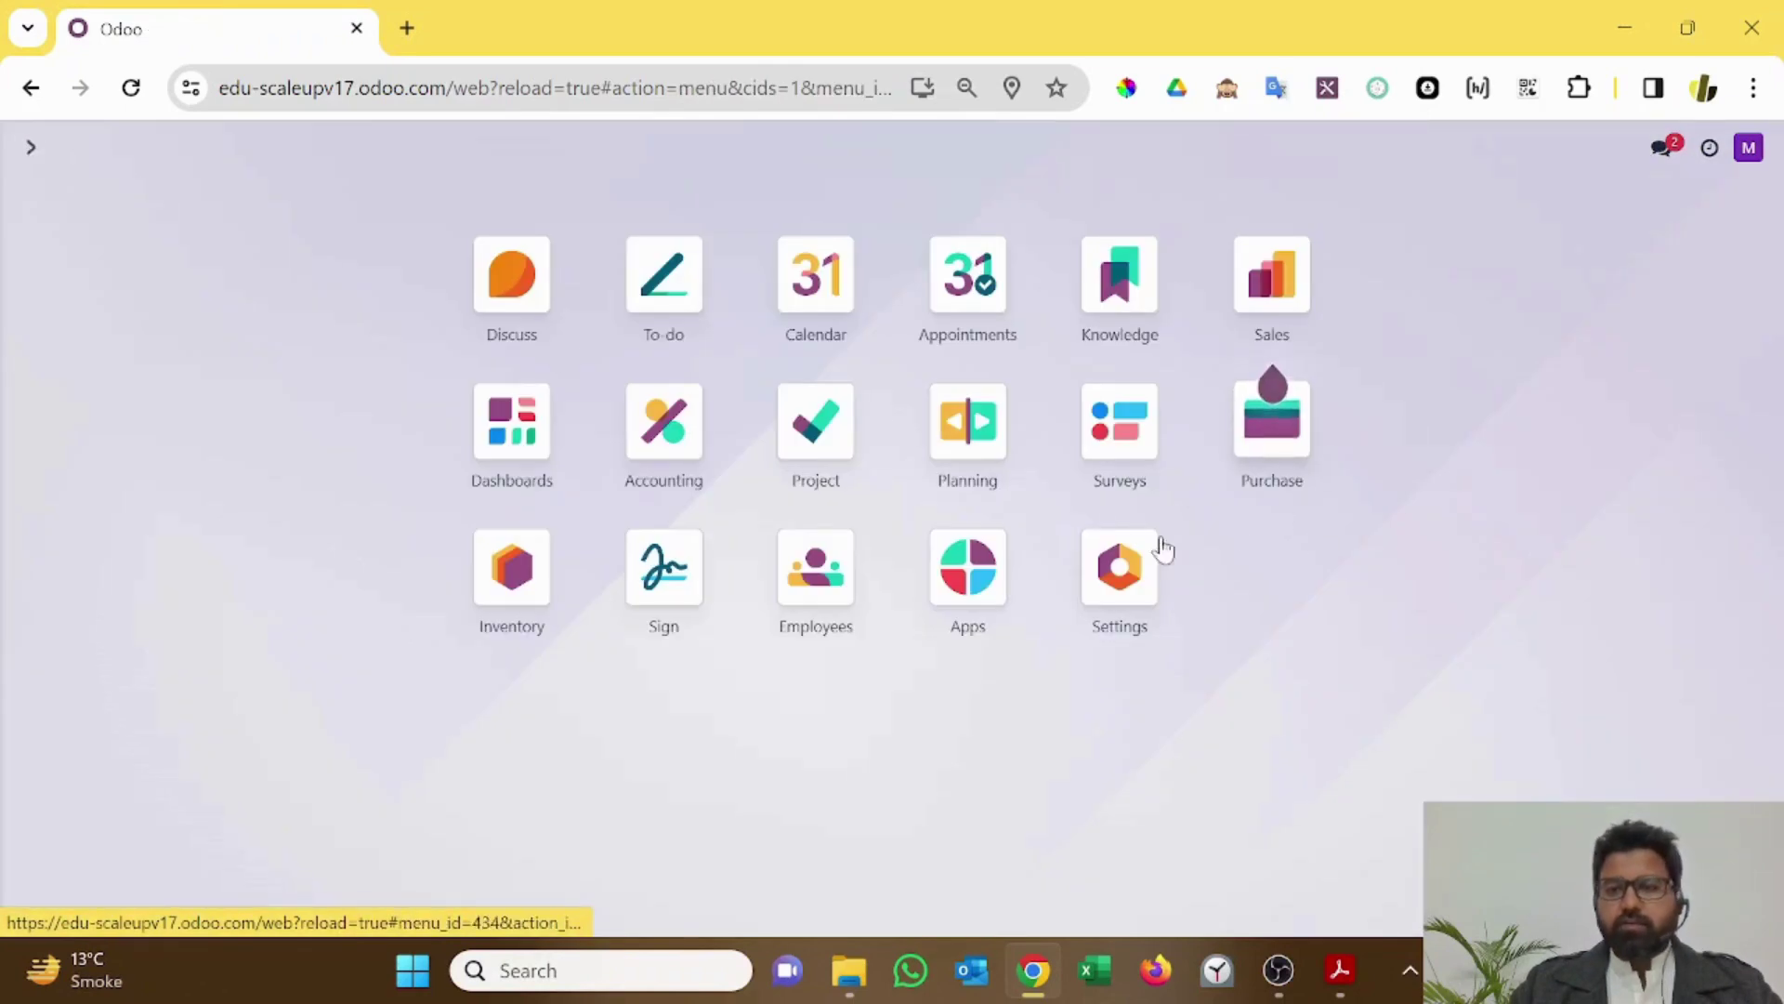
# Step: Browse the Inventory, Sales and Purchase app menus for Products, ending on the home screen
pyautogui.click(512, 567)
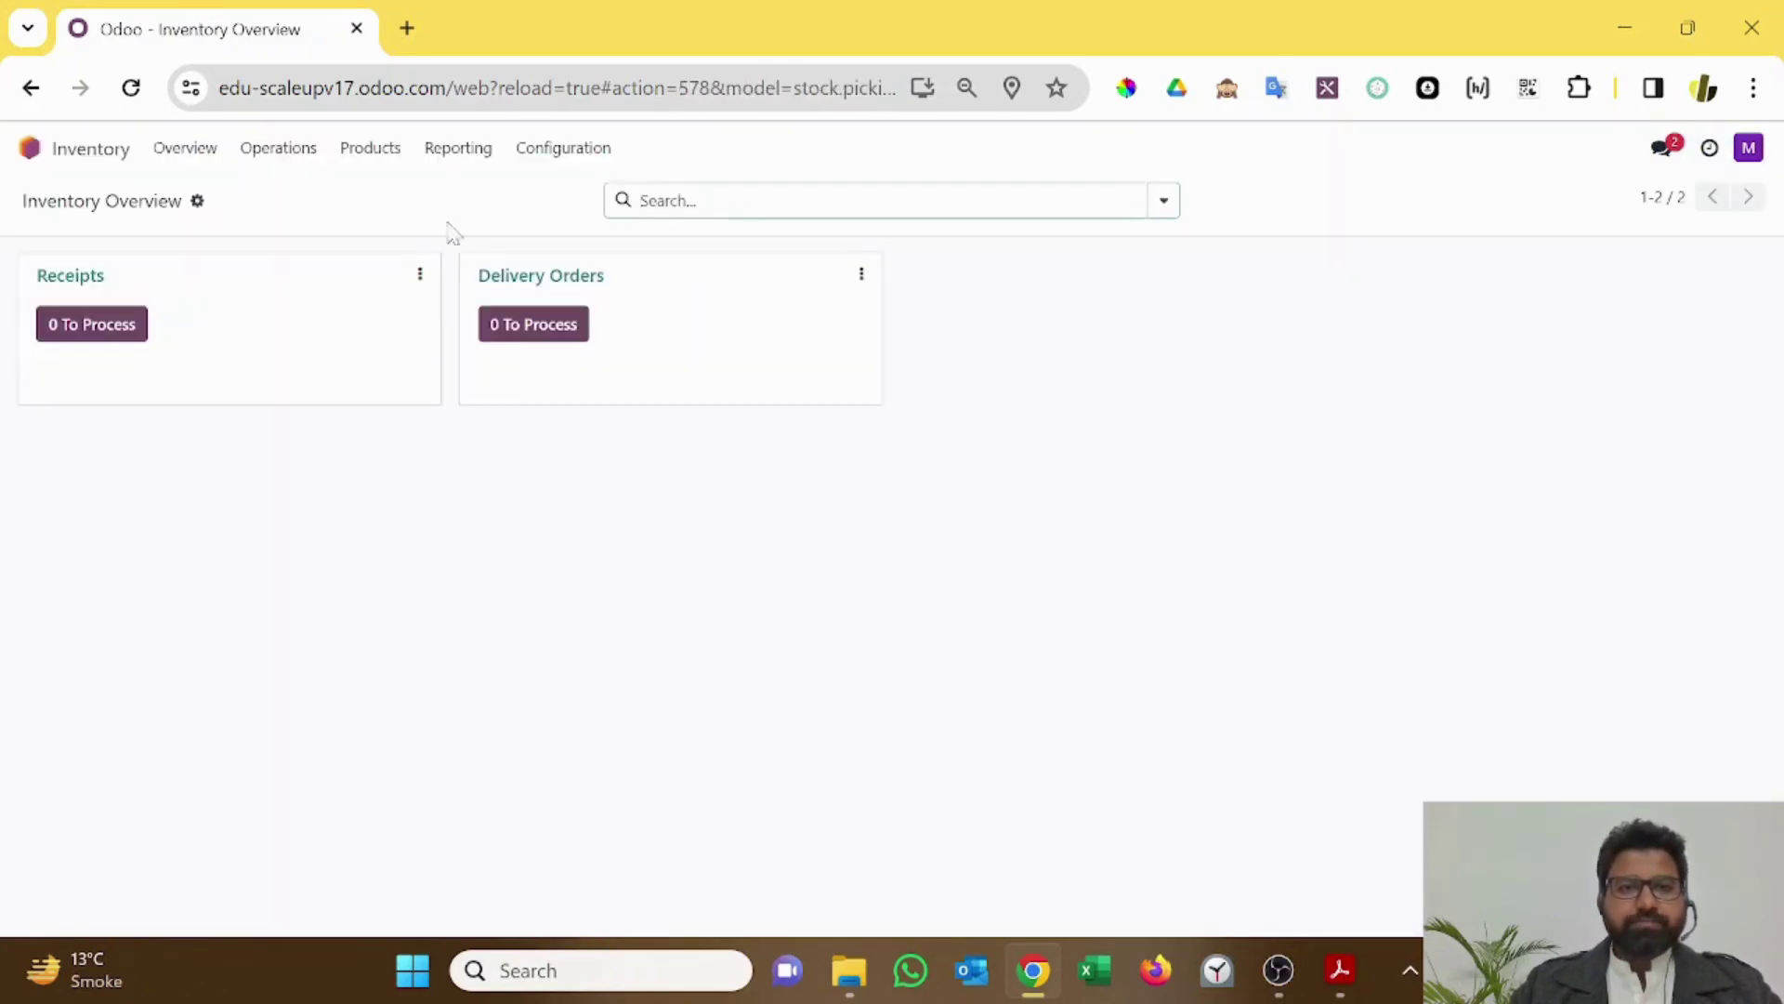
pyautogui.click(371, 149)
pyautogui.click(31, 149)
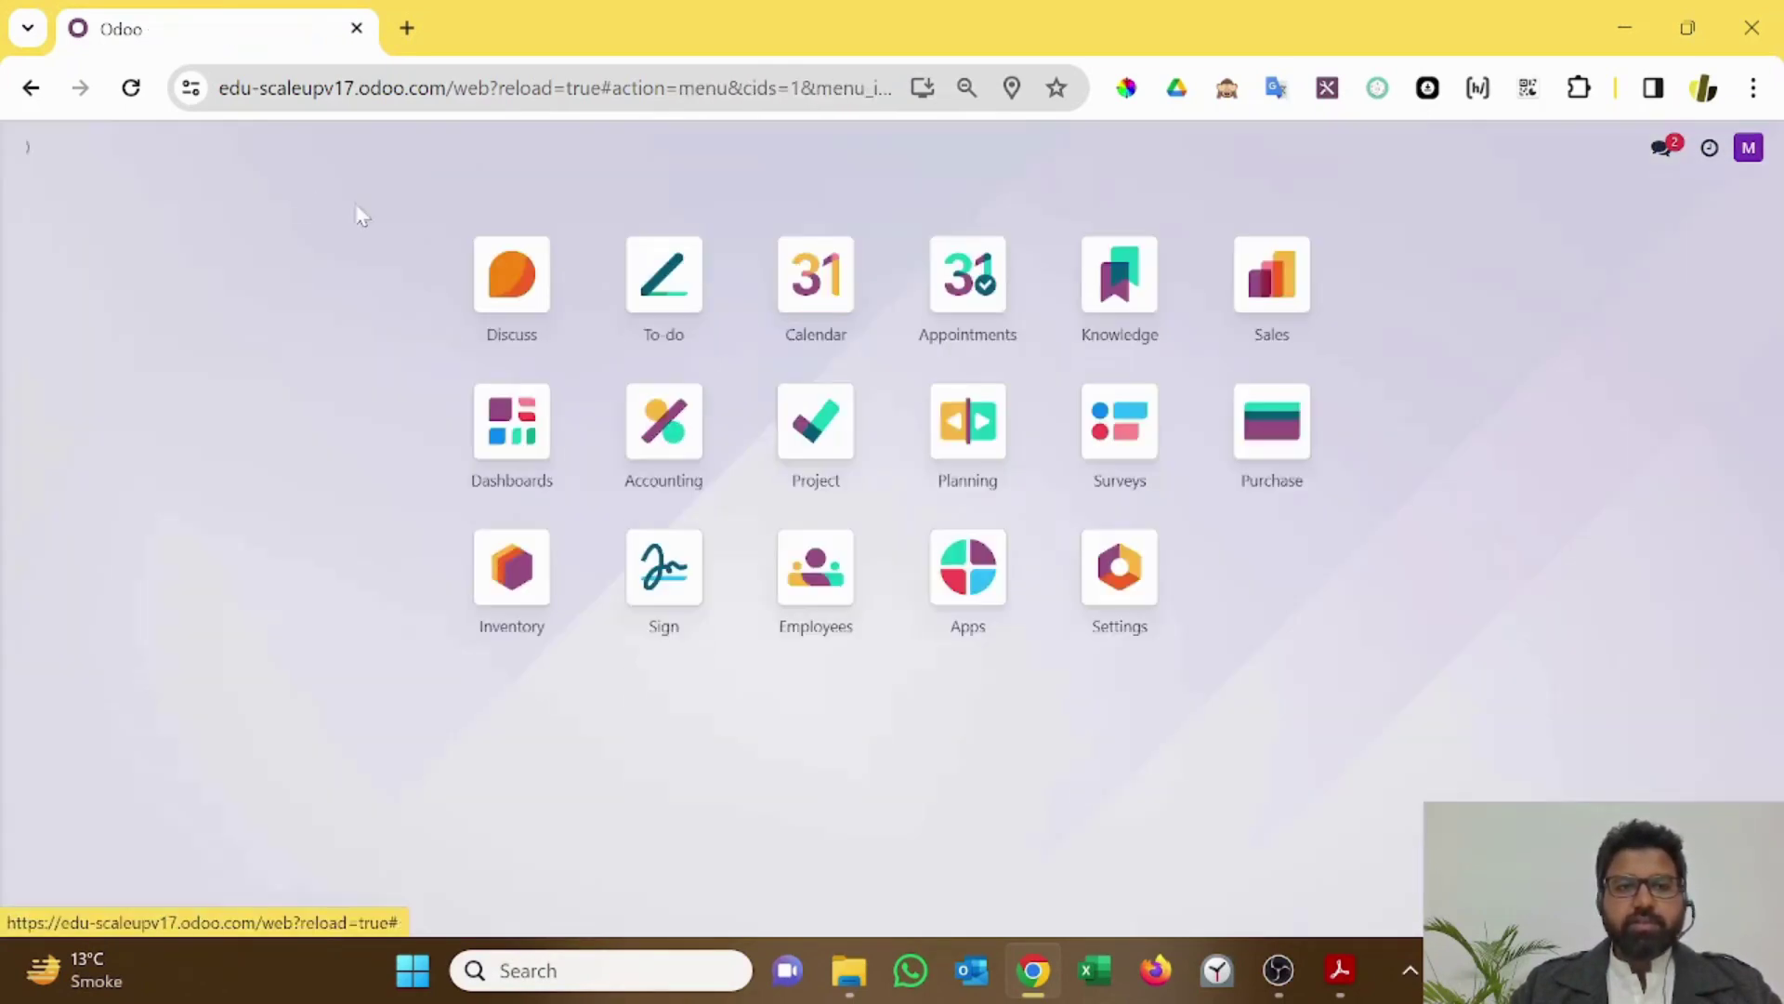
pyautogui.click(1250, 288)
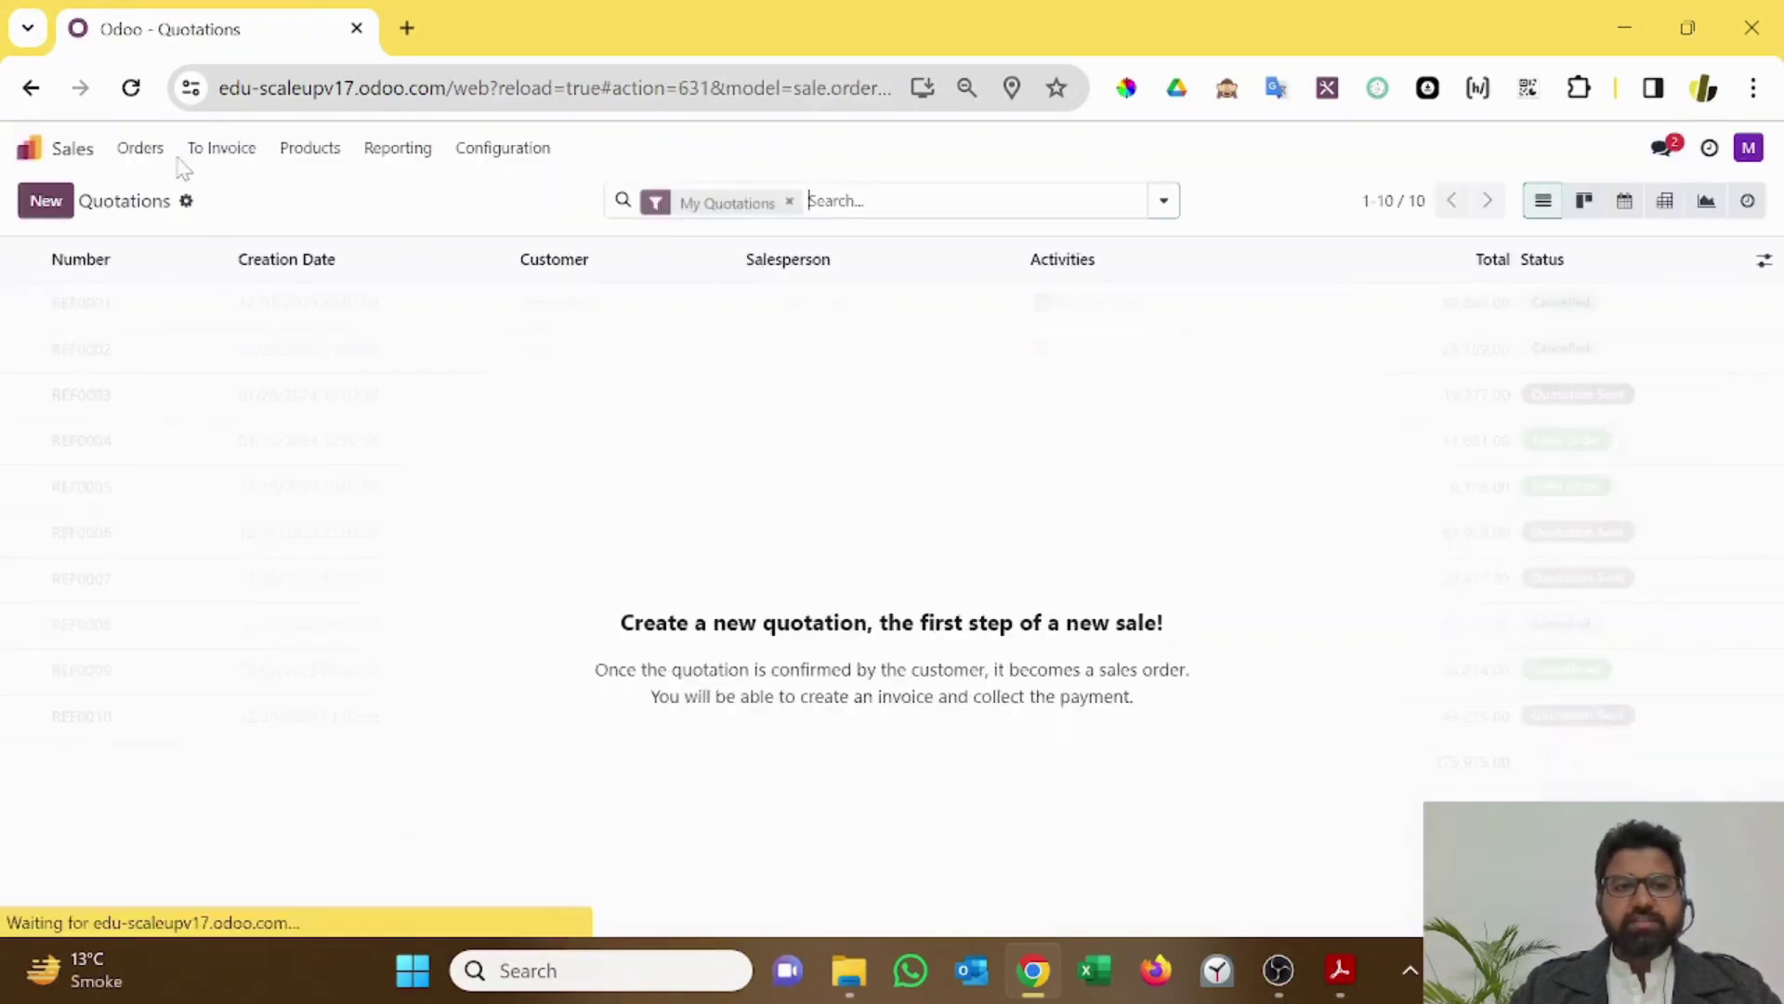
pyautogui.click(312, 149)
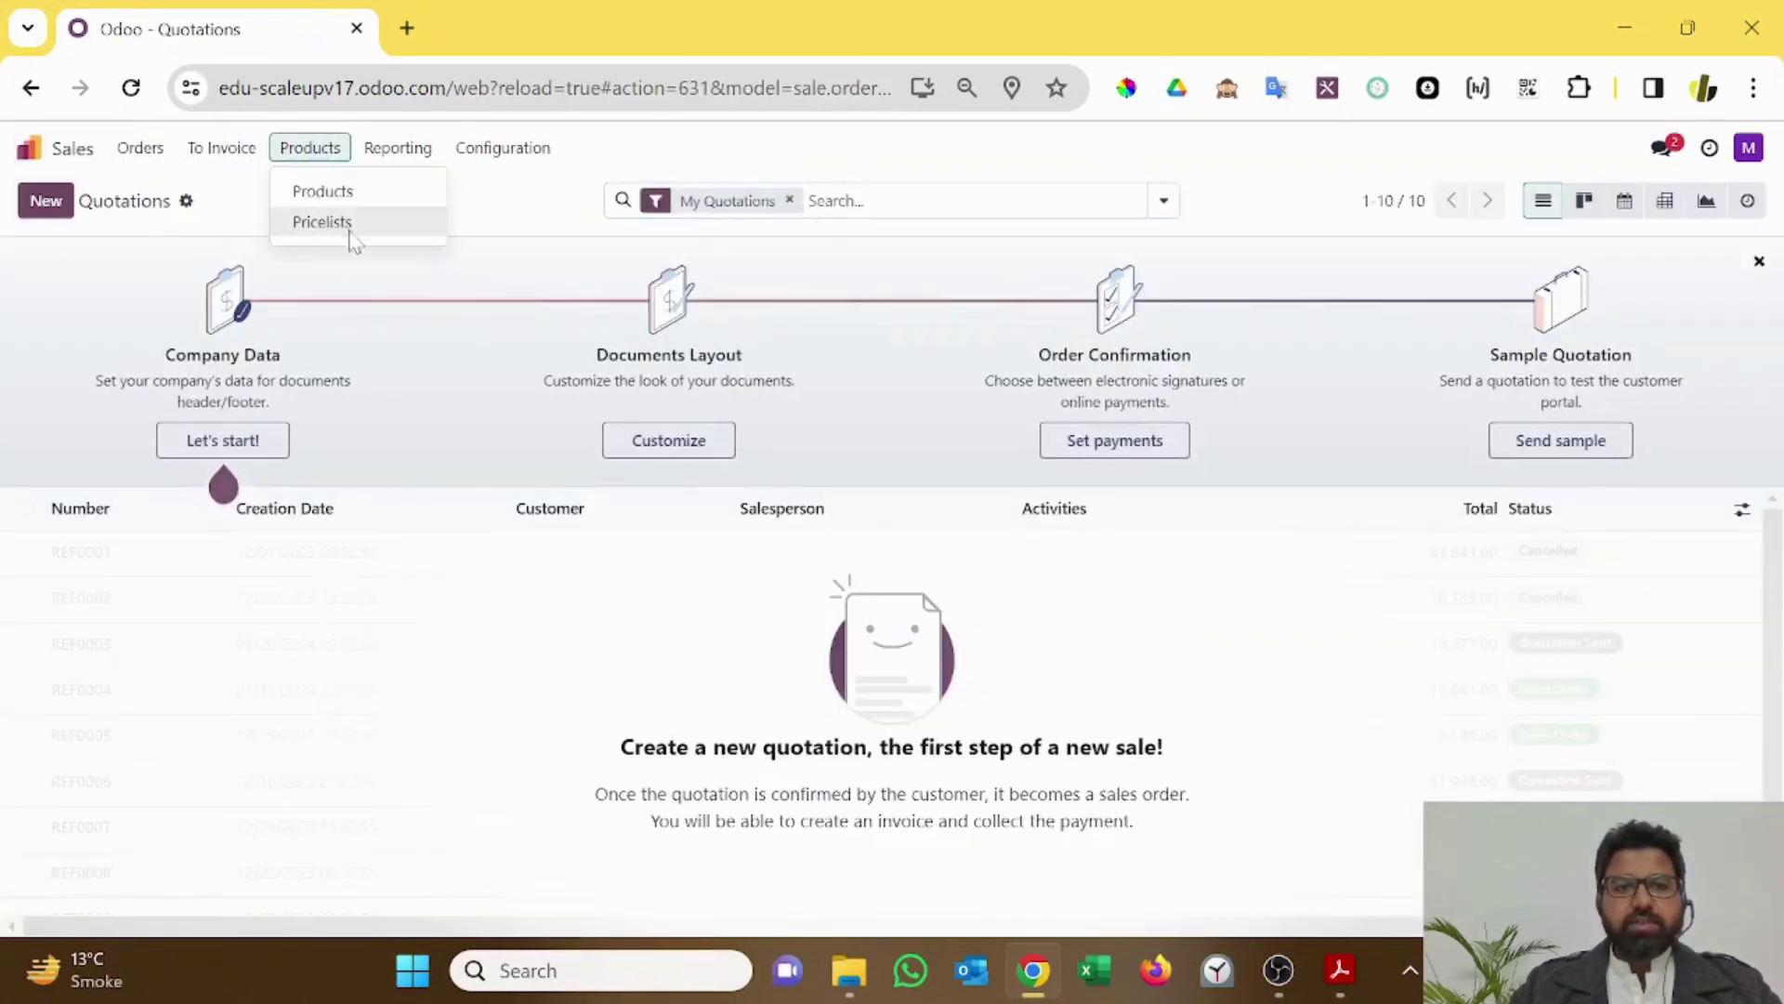
pyautogui.click(30, 147)
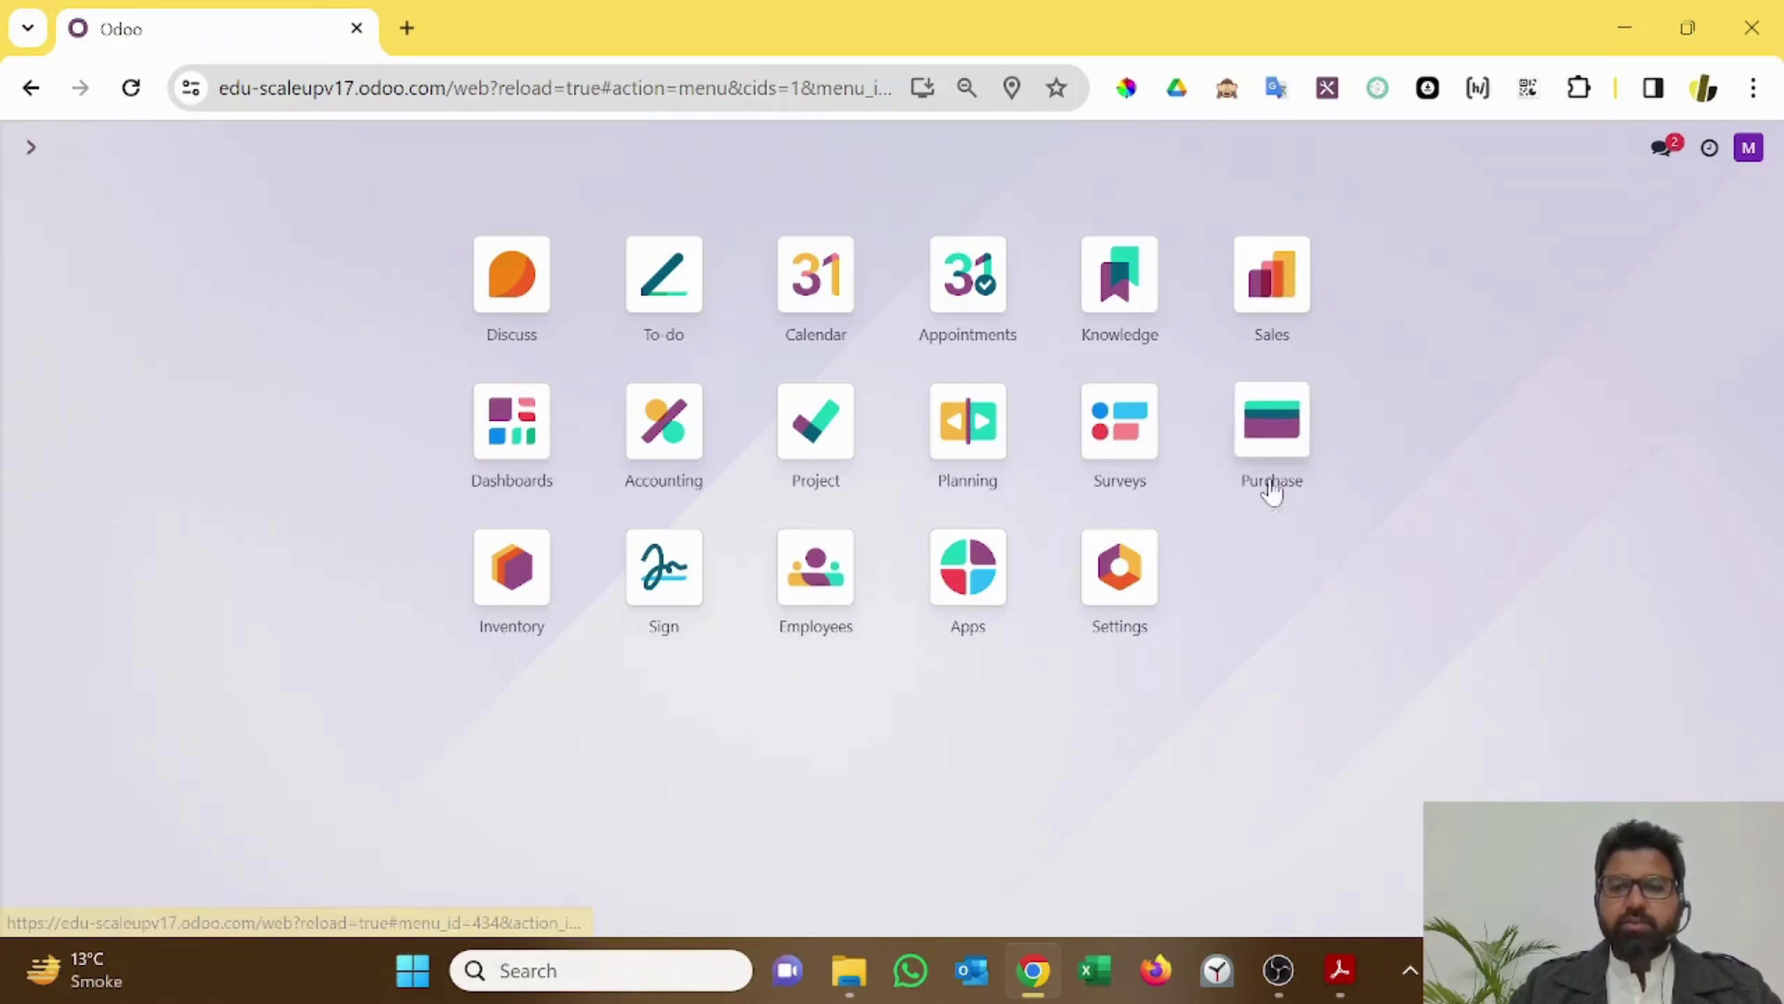
pyautogui.click(1272, 479)
pyautogui.click(249, 149)
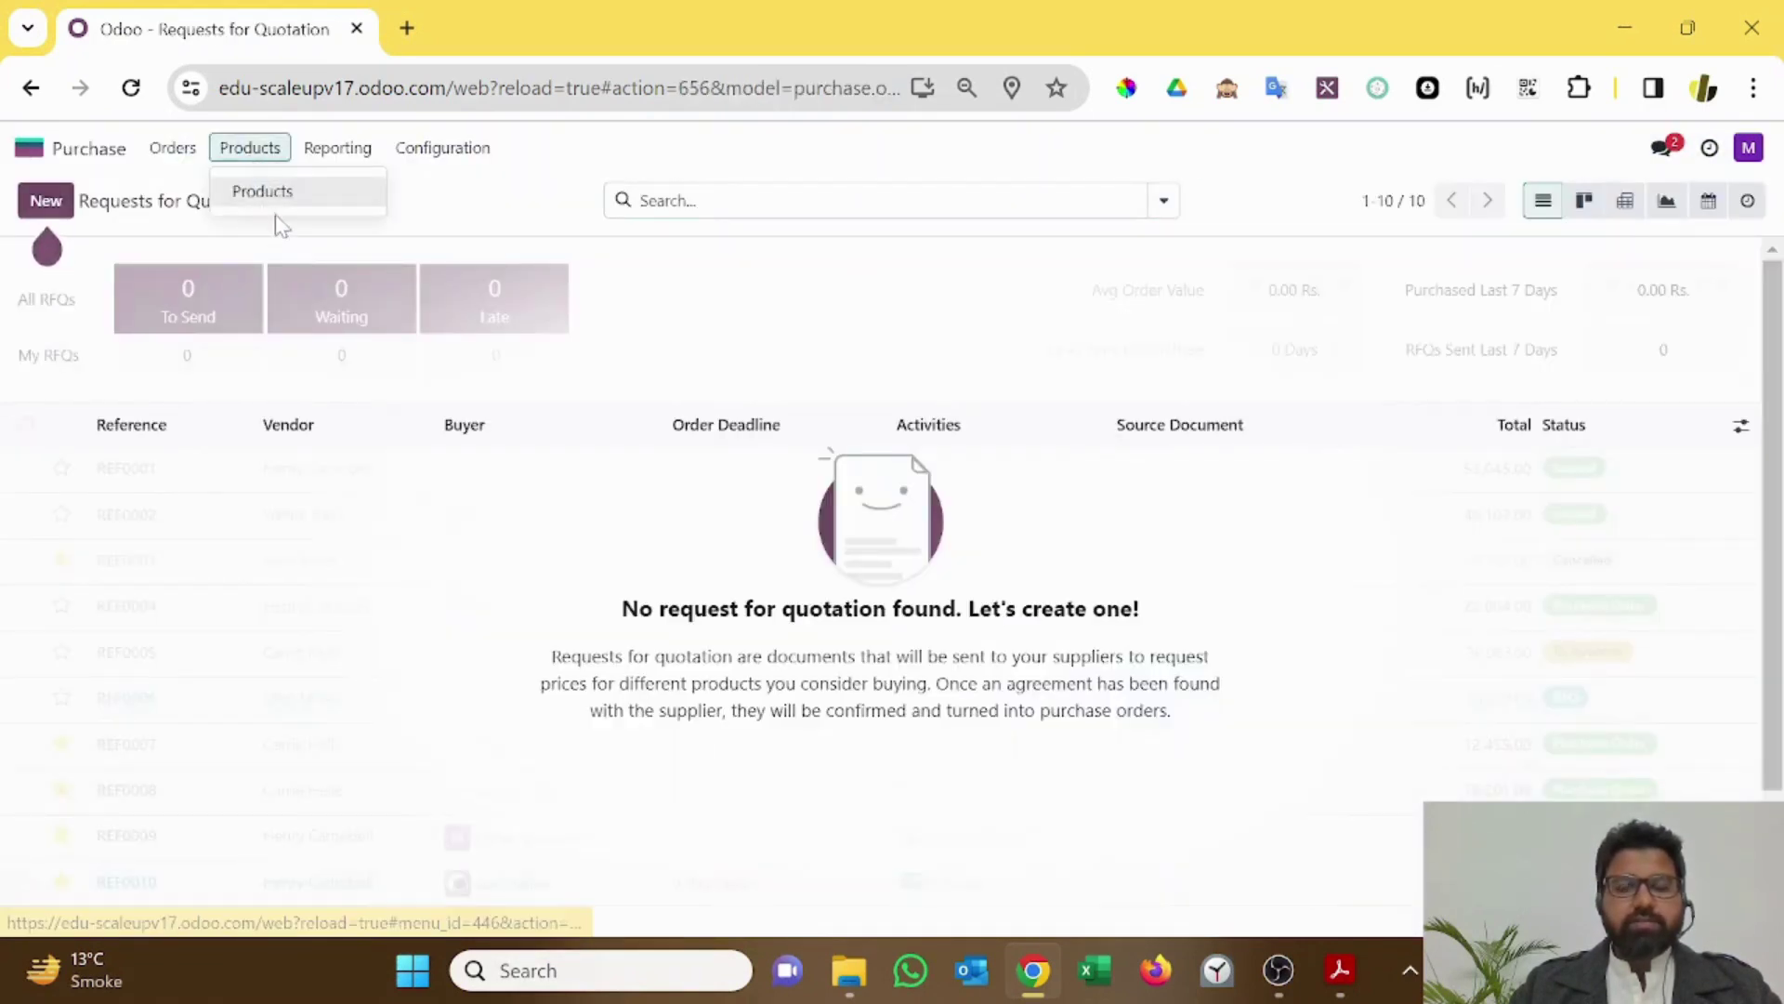
pyautogui.click(88, 150)
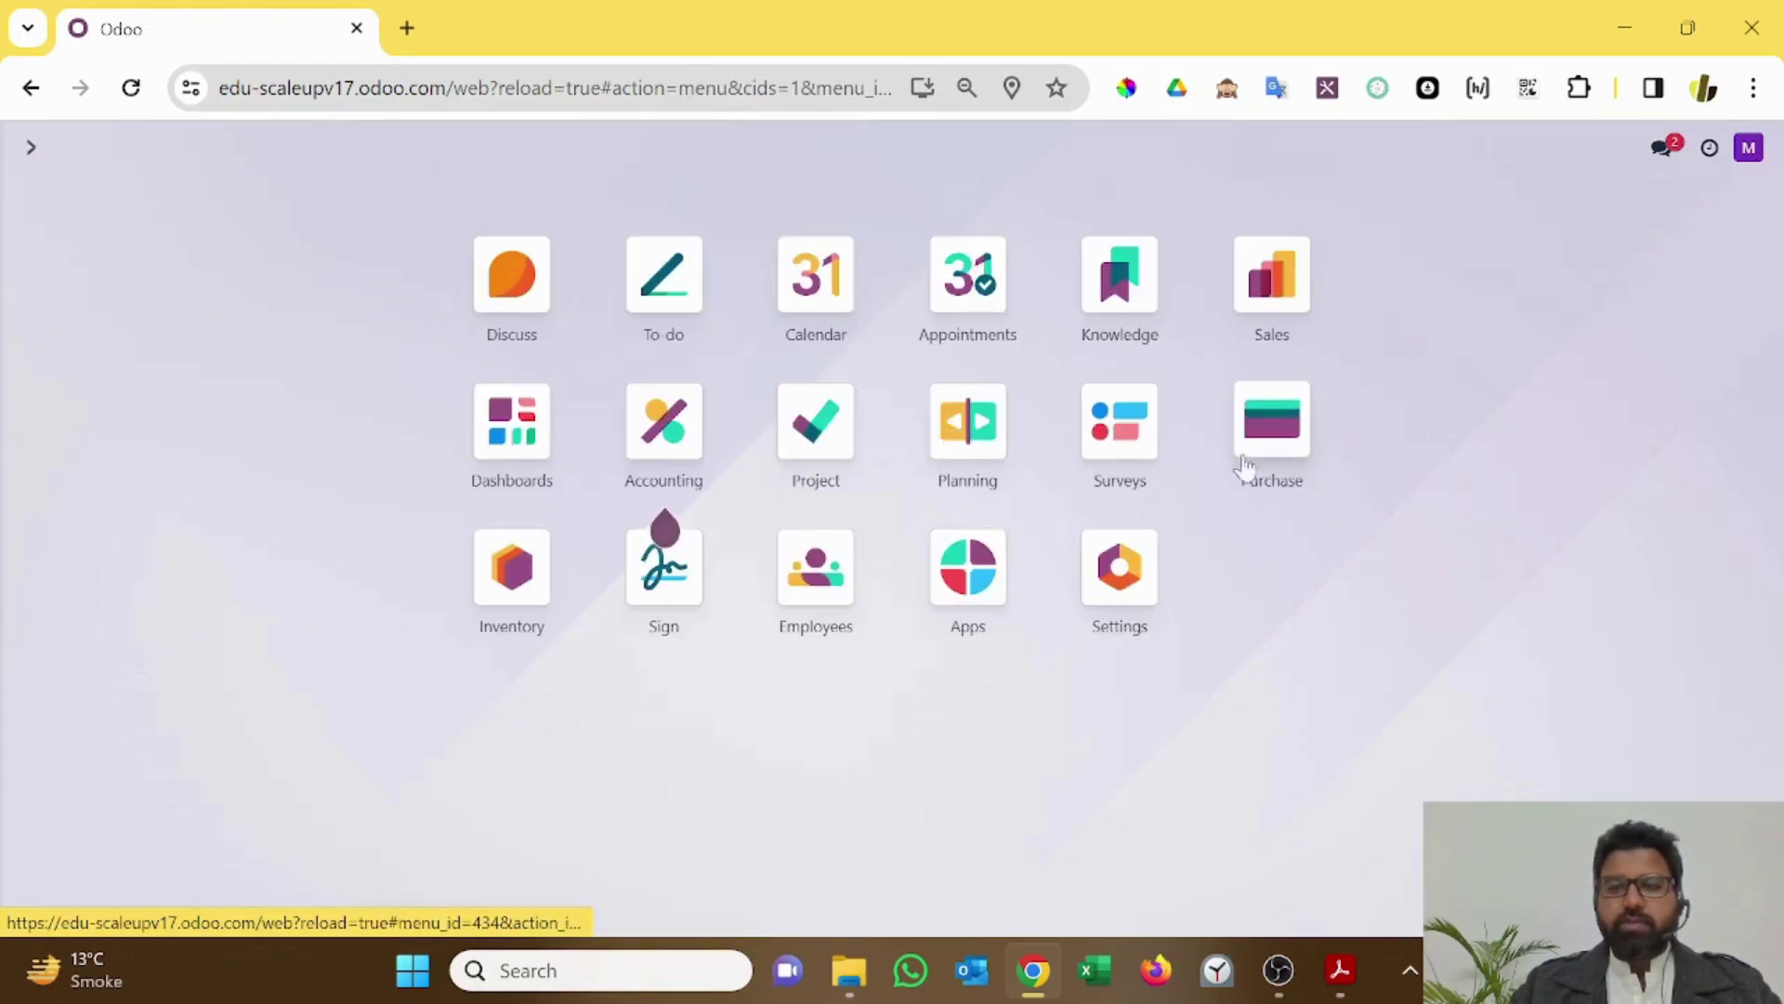
# Step: Search the menus for 'produ' and select Inventory / Products / Products
pyautogui.write('purhc')
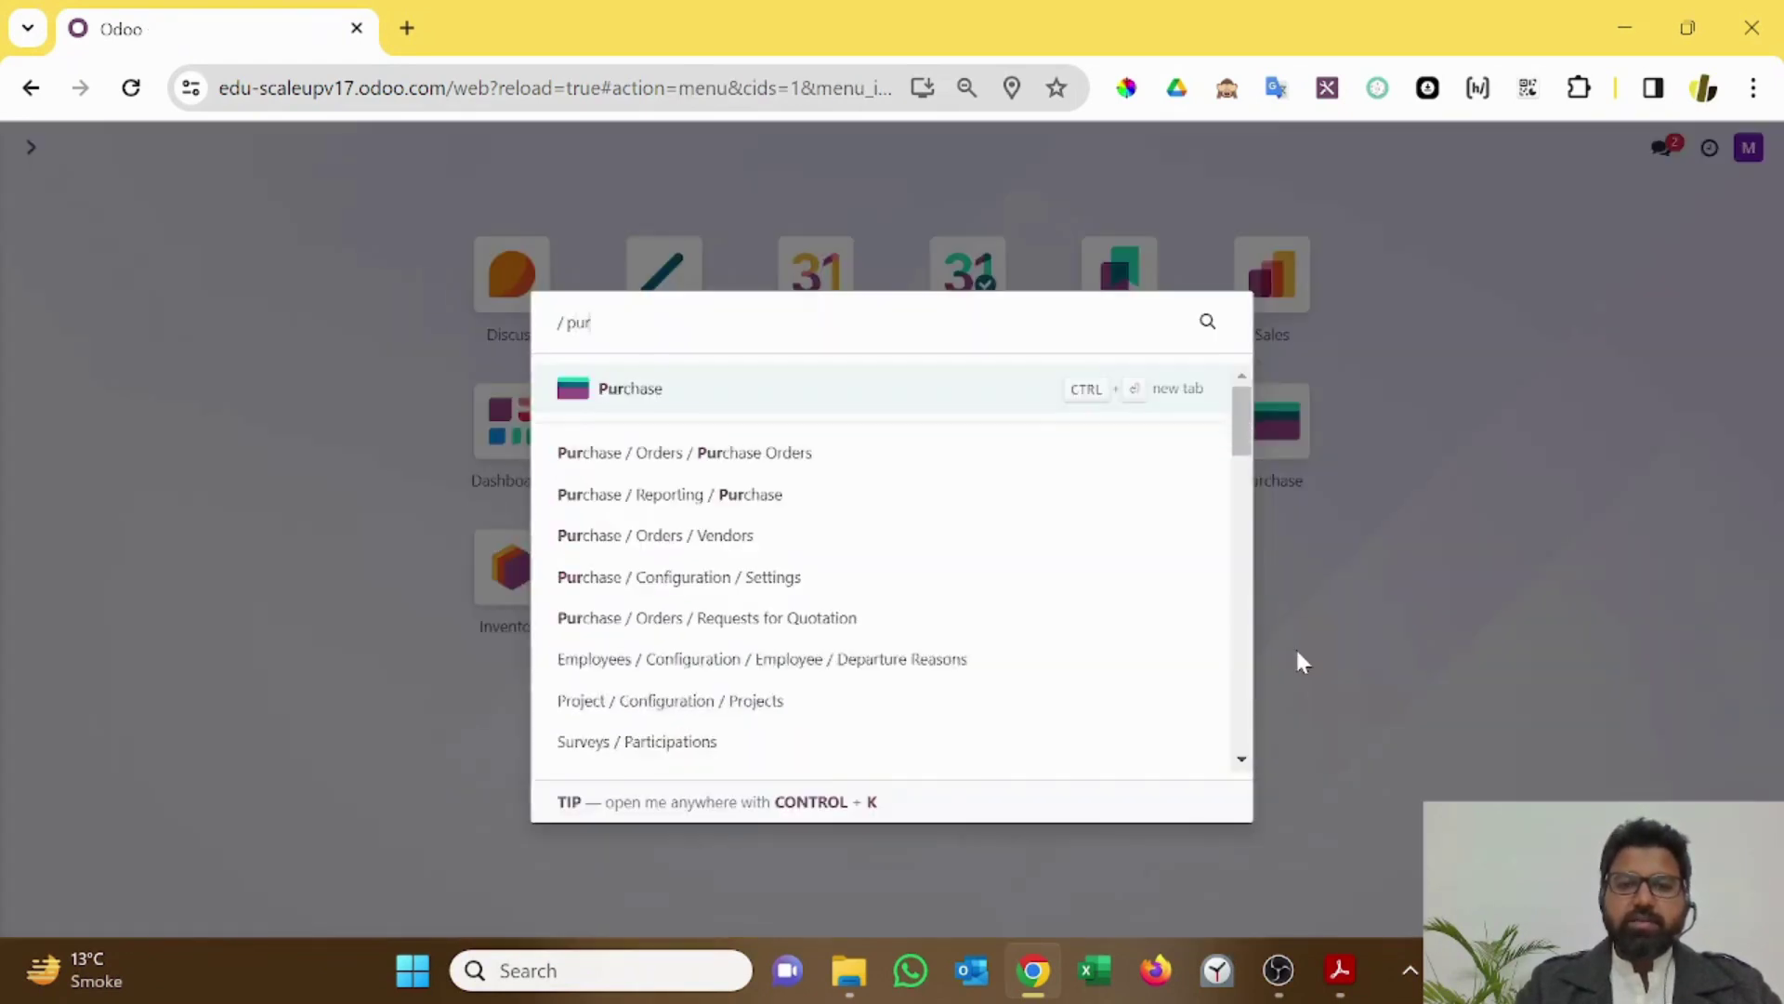
pyautogui.press('BackSpace')
pyautogui.press('BackSpace')
pyautogui.write('chase')
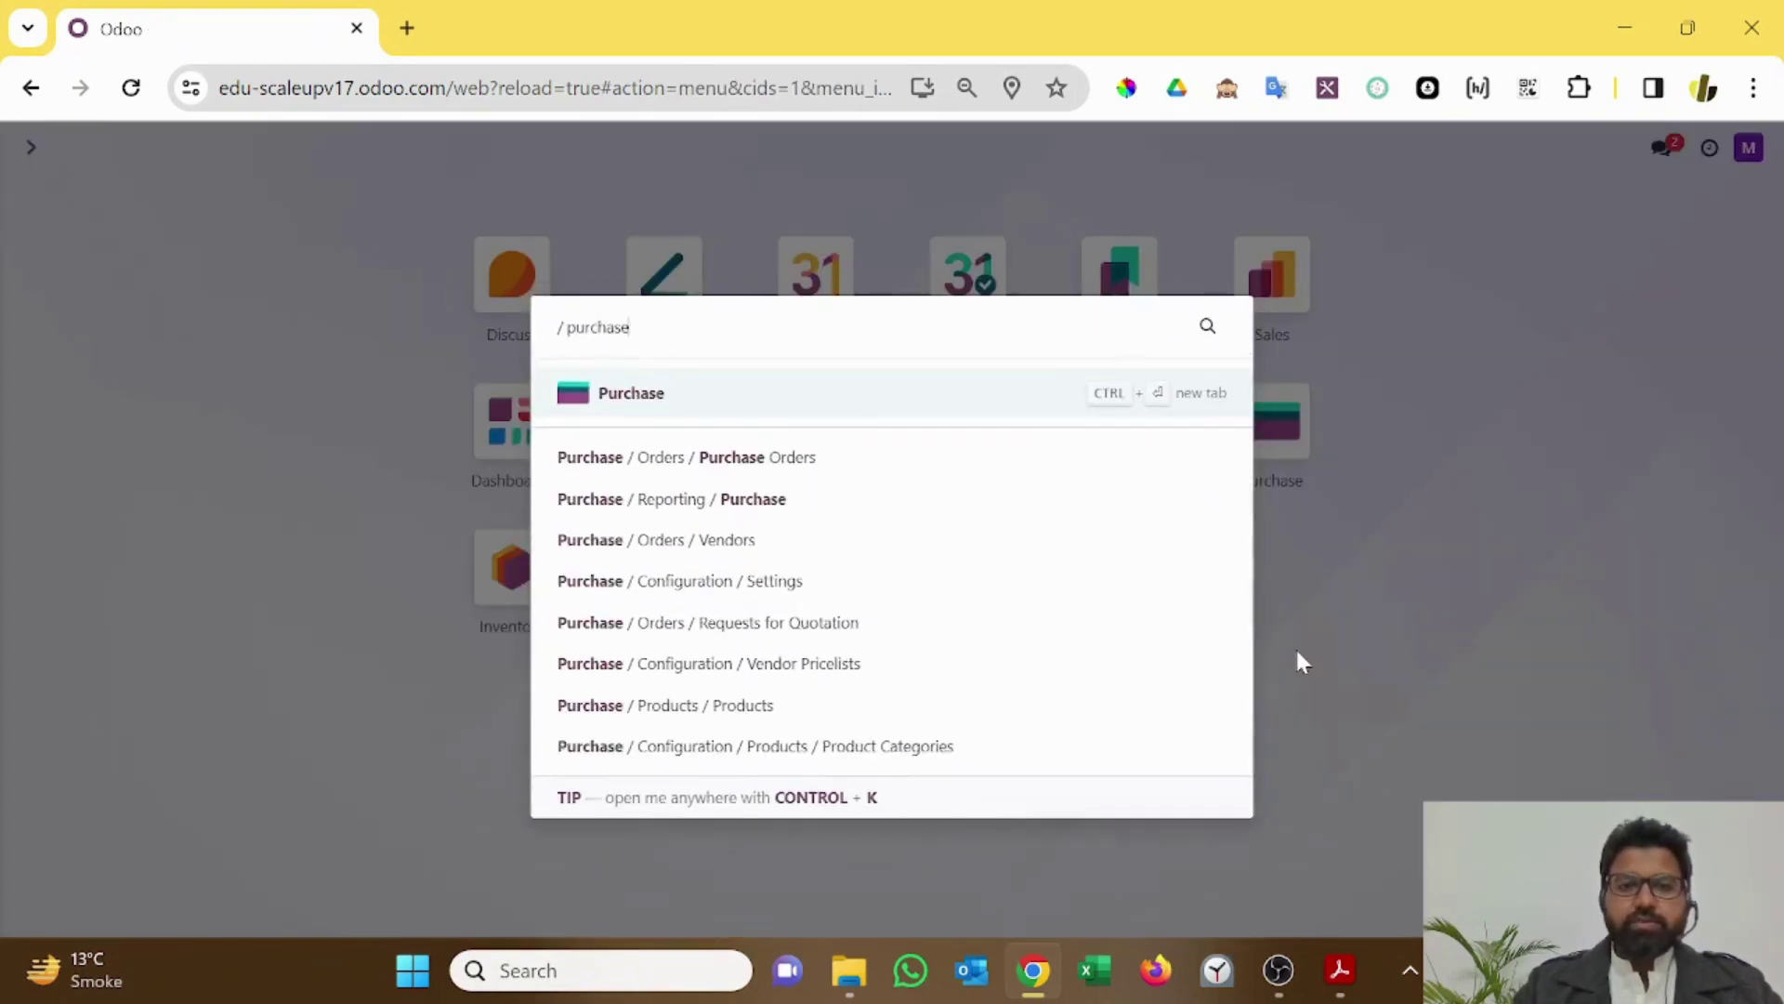
pyautogui.press('BackSpace')
pyautogui.press('BackSpace')
pyautogui.press('BackSpace')
pyautogui.press('BackSpace')
pyautogui.press('BackSpace')
pyautogui.press('BackSpace')
pyautogui.press('BackSpace')
pyautogui.write('rodu')
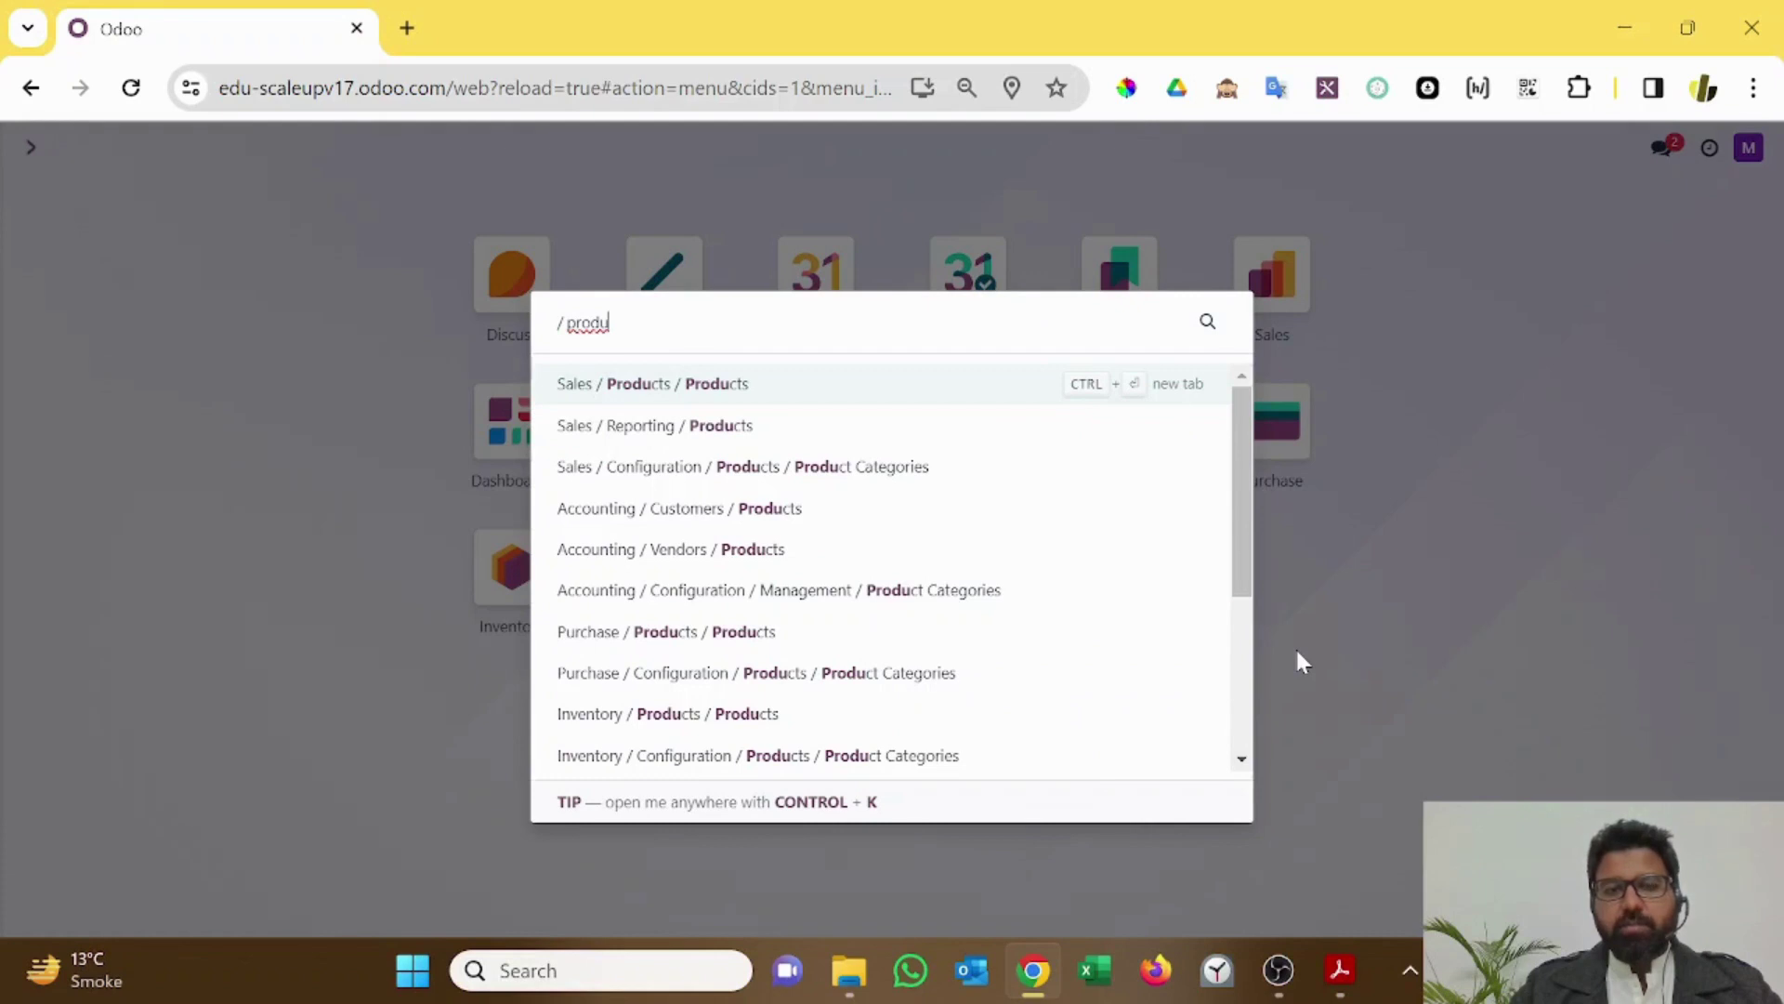
pyautogui.press('Down')
pyautogui.press('Down')
pyautogui.press('Down')
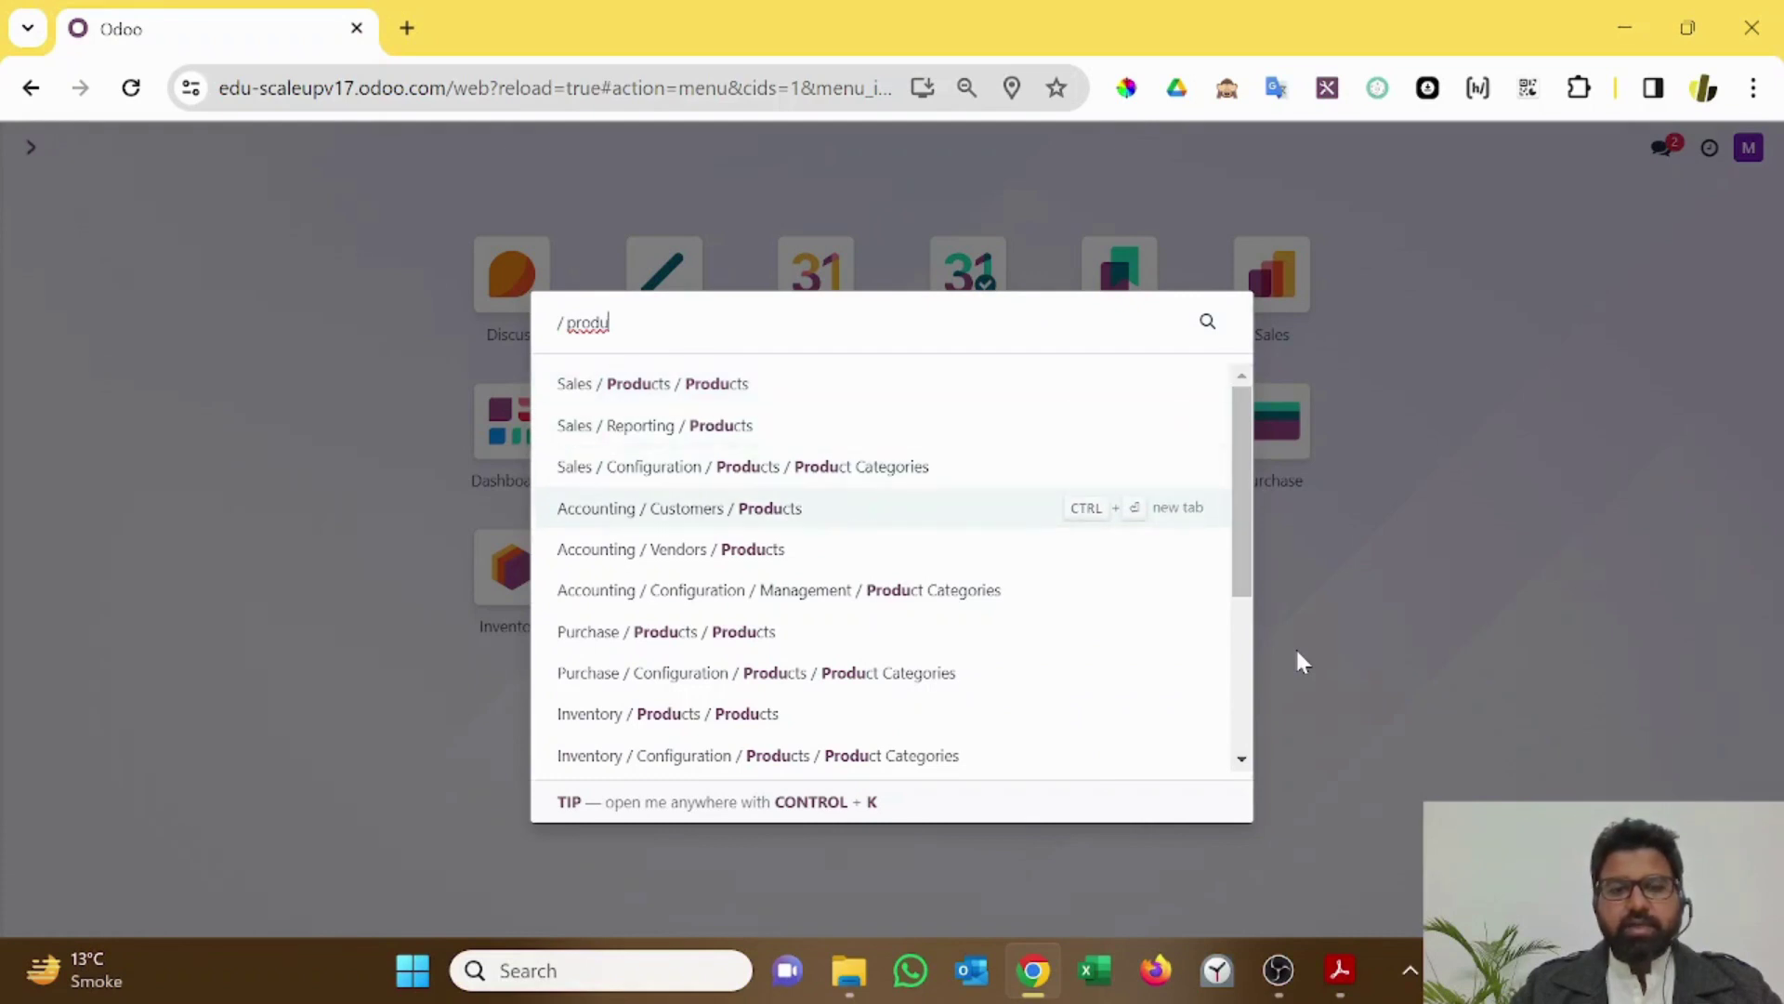
pyautogui.press('Down')
pyautogui.press('Down')
pyautogui.press('Down')
pyautogui.press('Down')
pyautogui.press('Down')
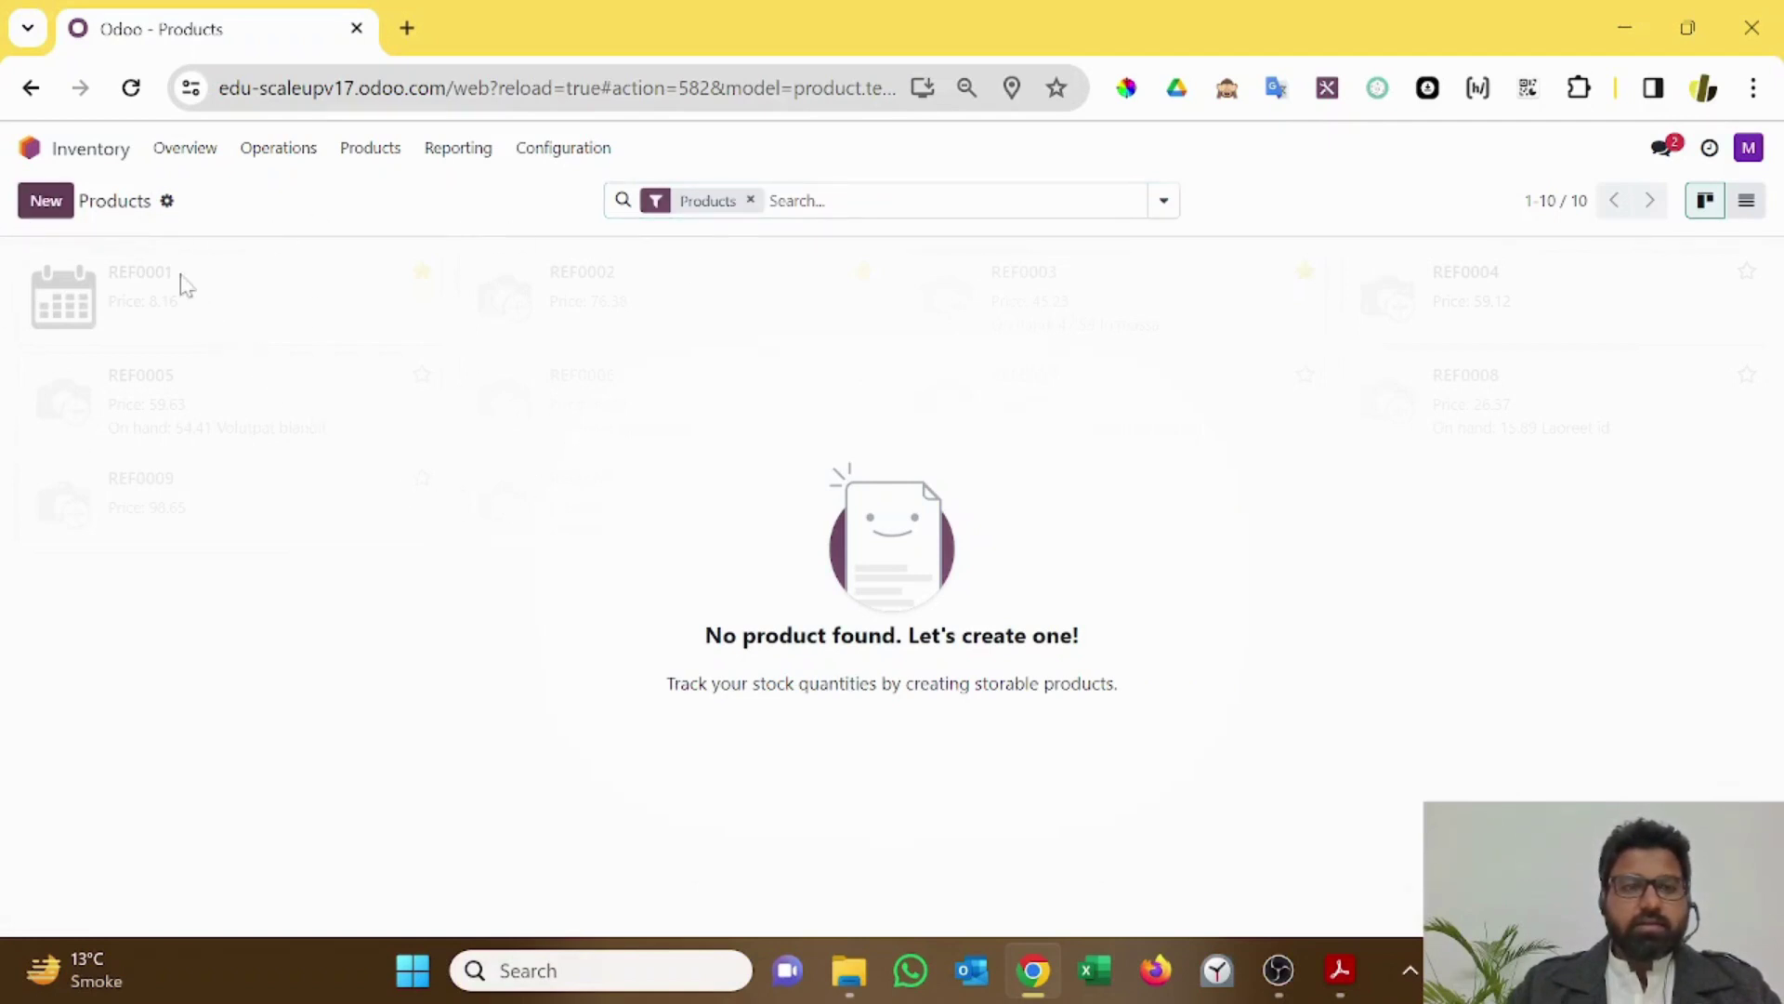
# Step: Create product 'Large Desk' as a Storable Product invoiced on delivered quantities
pyautogui.click(45, 203)
pyautogui.write('L')
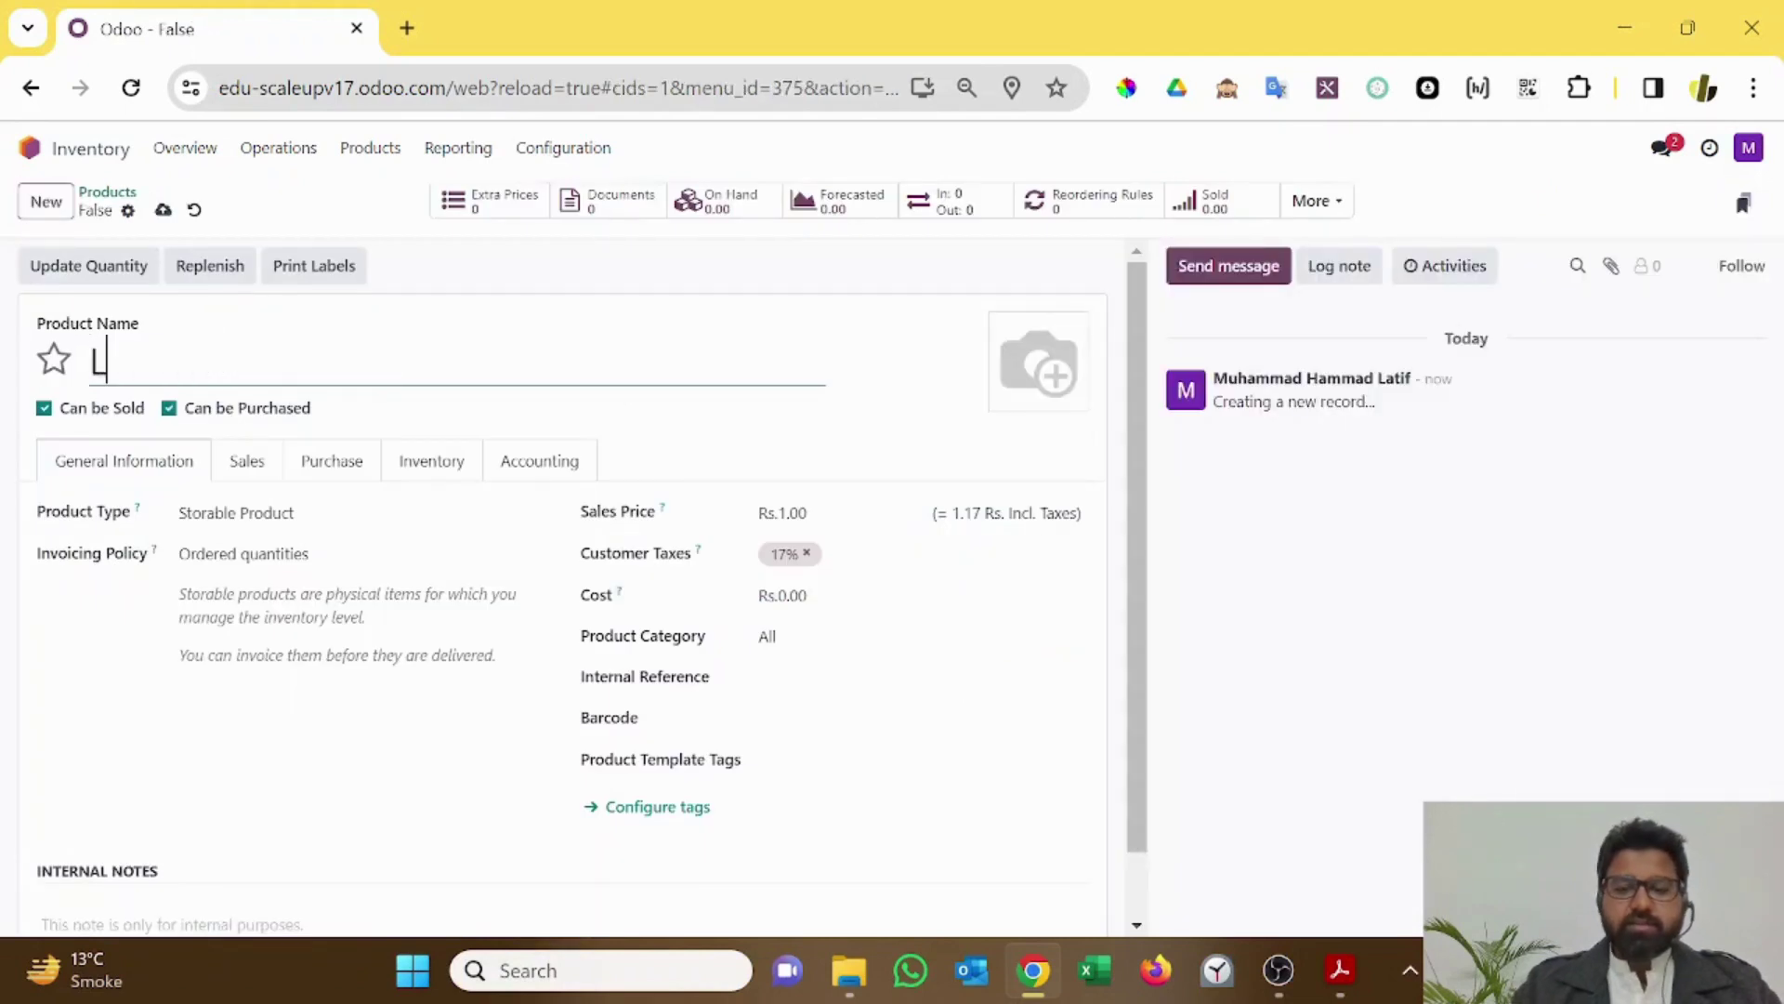
pyautogui.write('arge Desk')
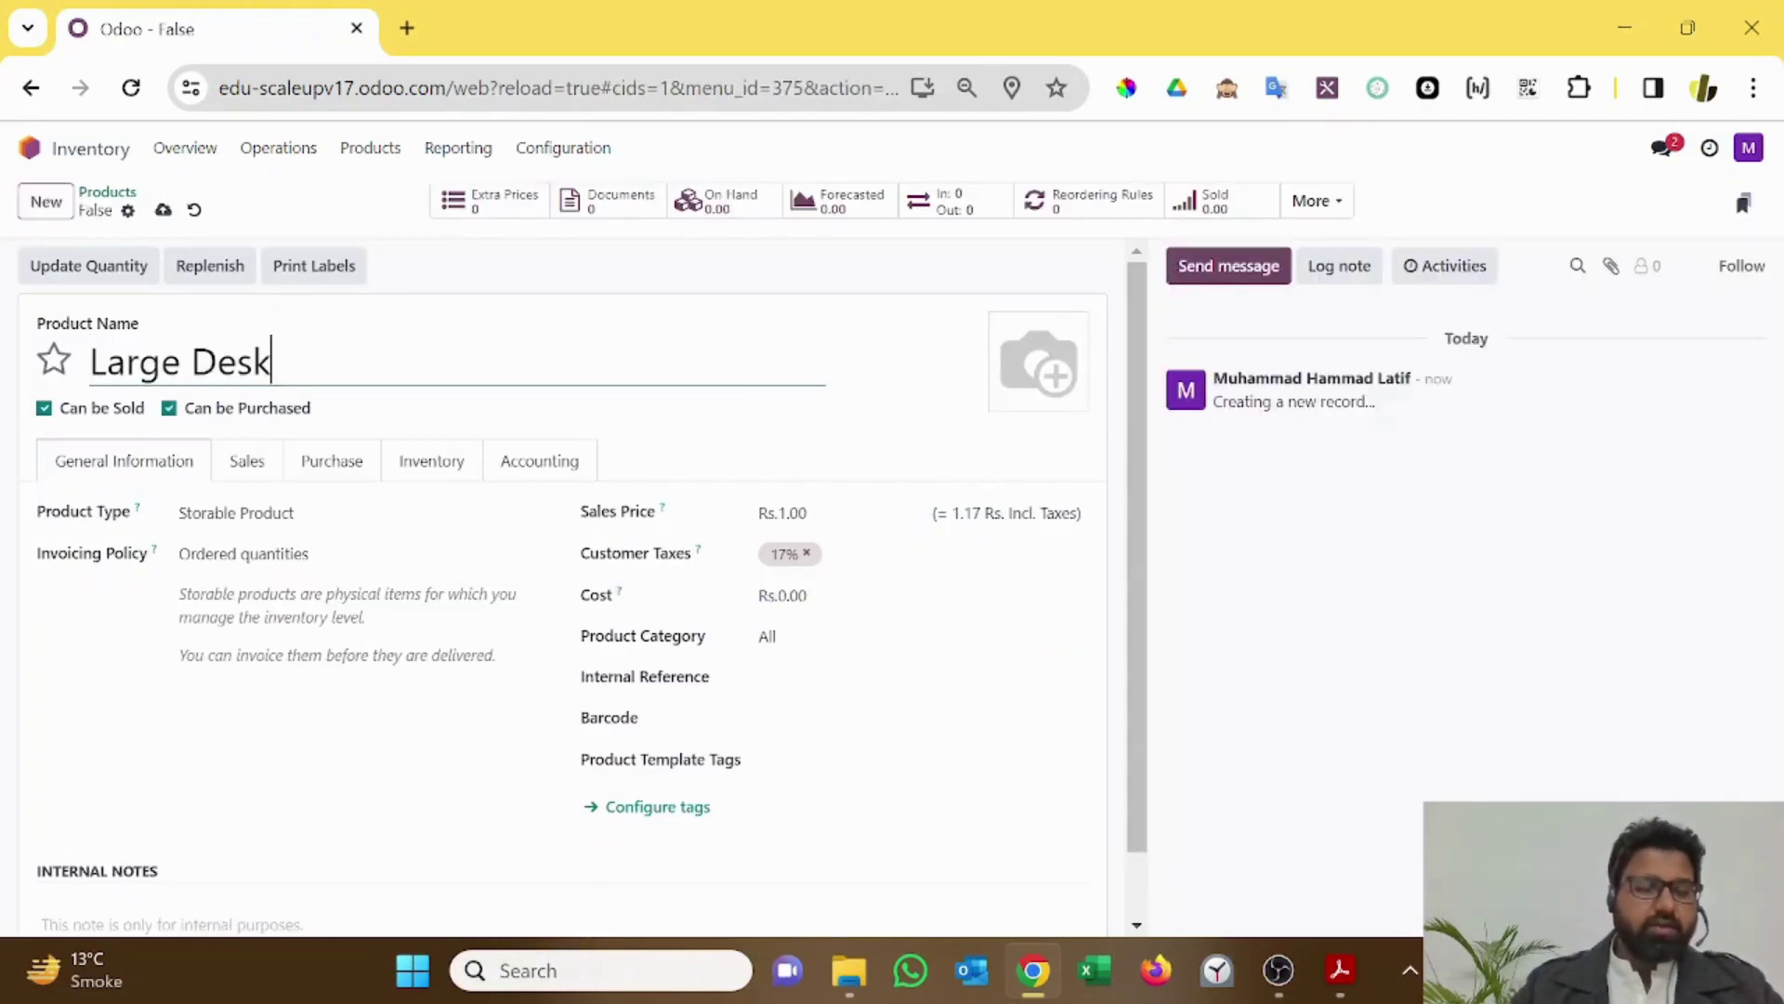
pyautogui.click(298, 525)
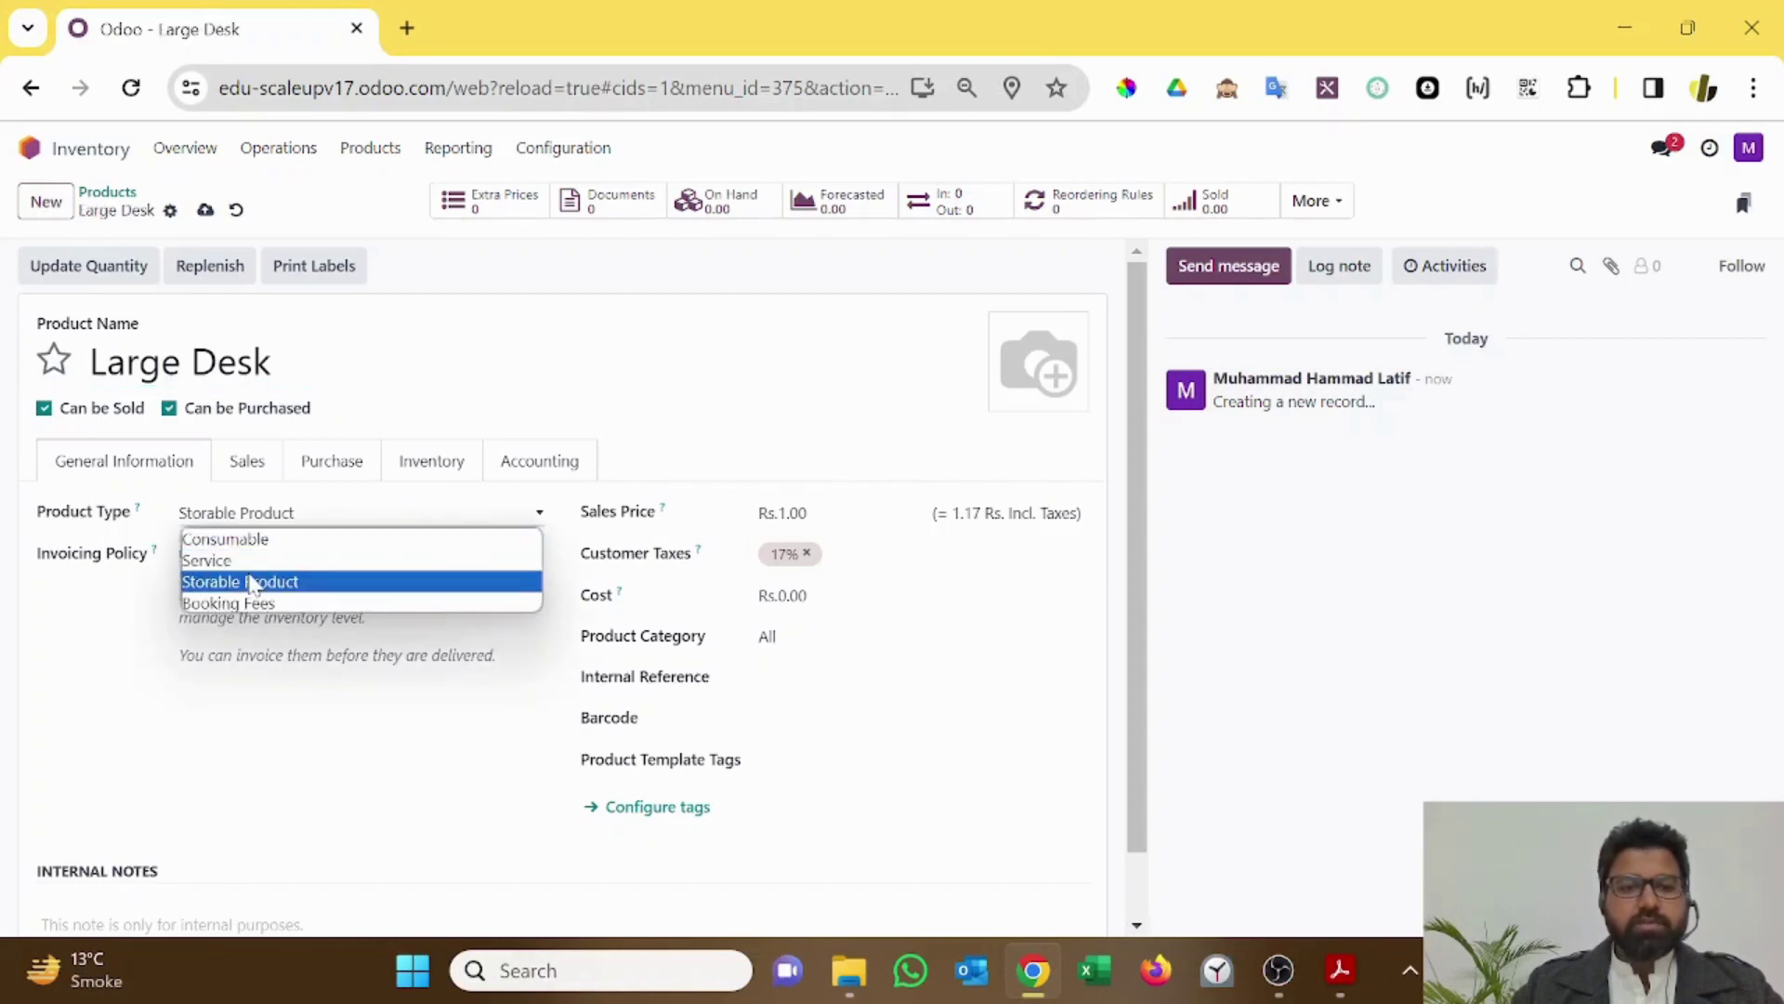
pyautogui.click(252, 583)
pyautogui.click(249, 557)
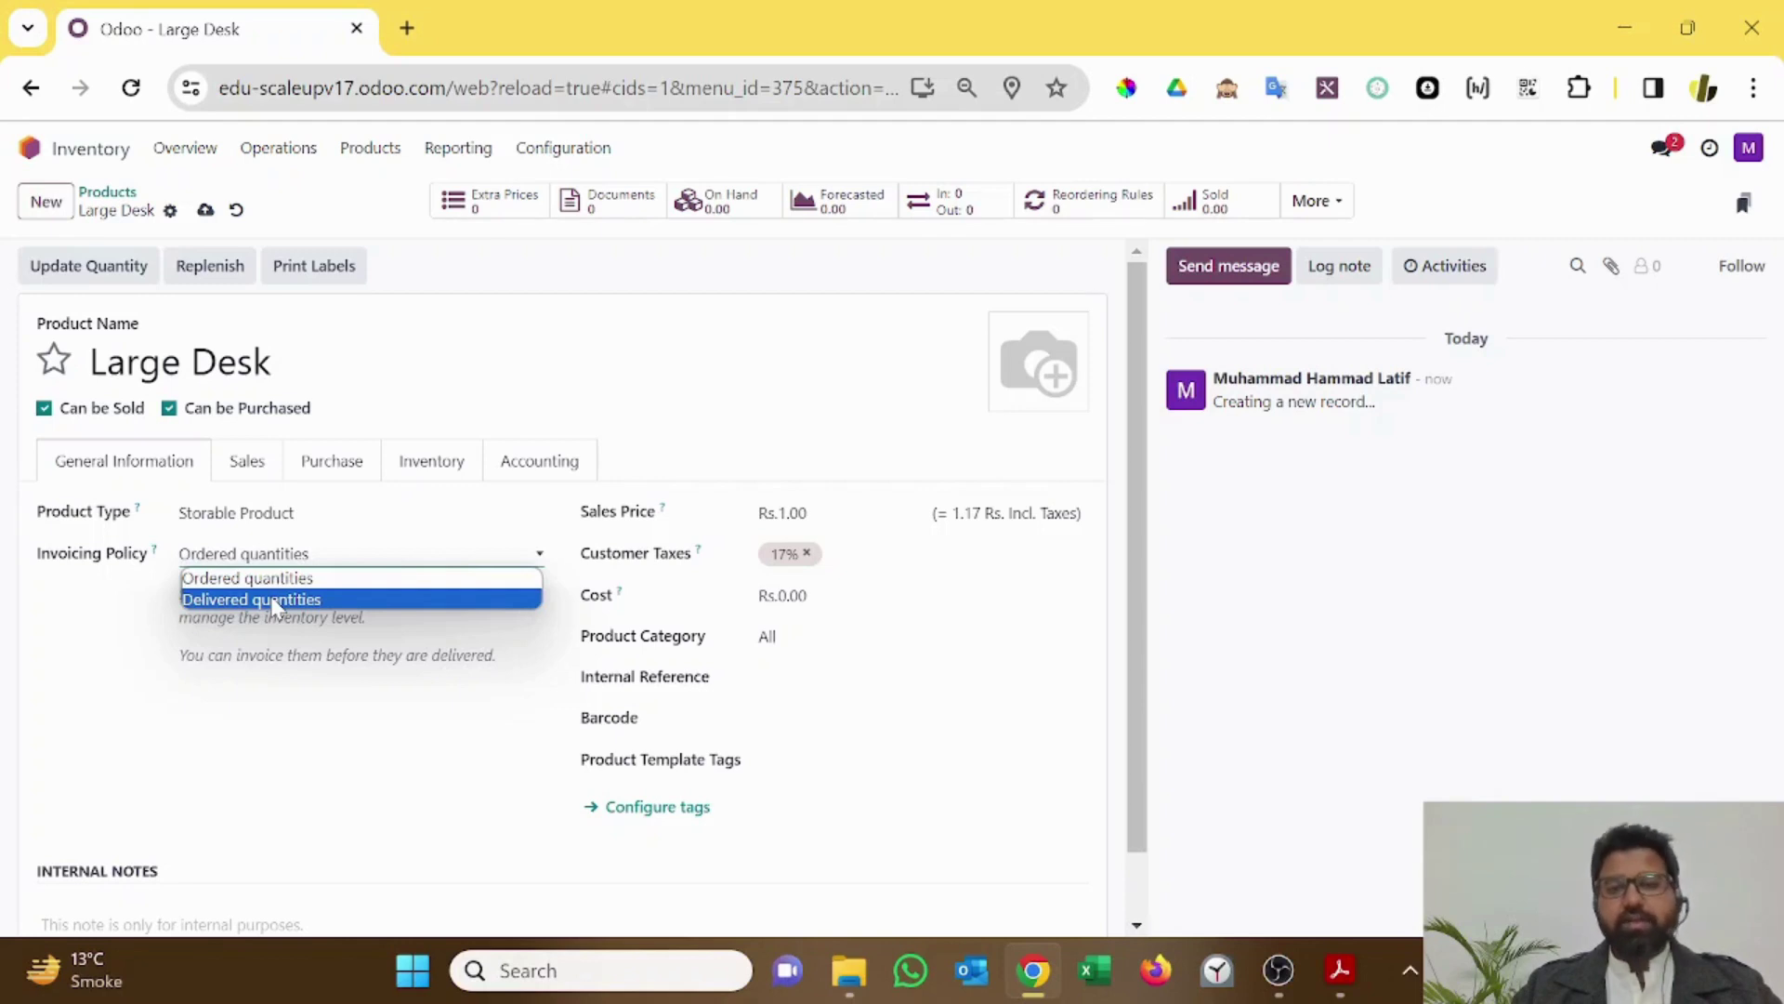
pyautogui.click(276, 601)
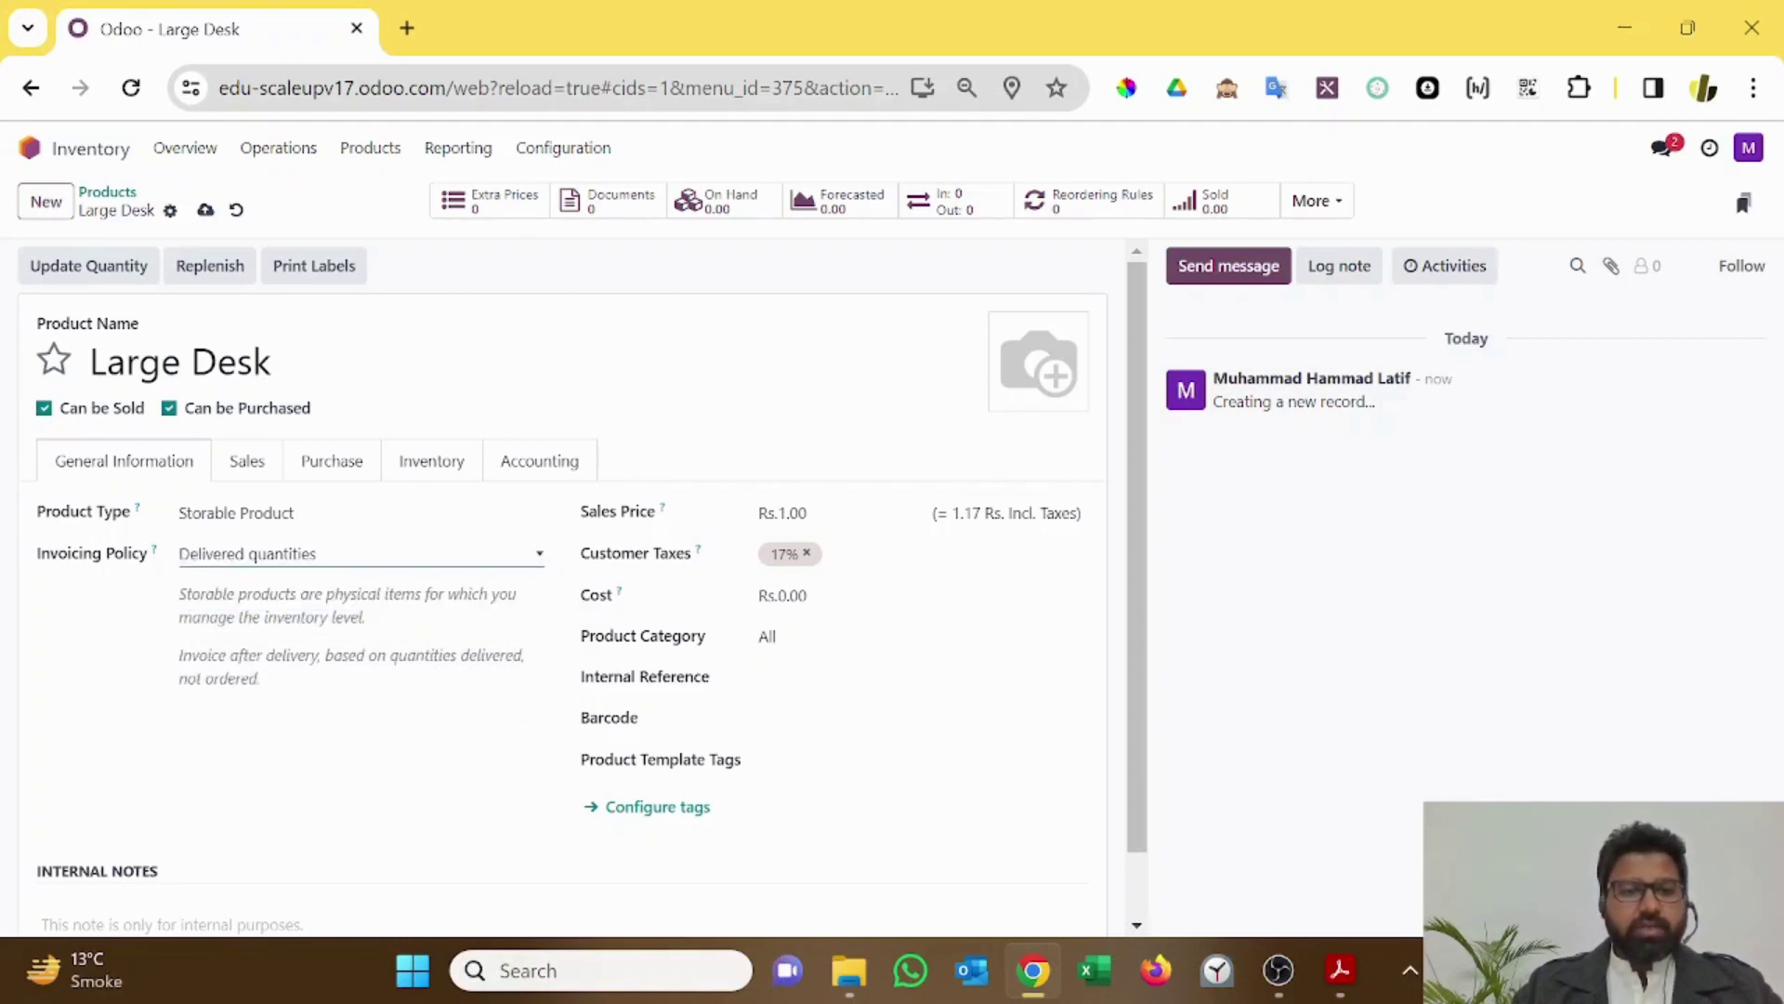
pyautogui.moveTo(181, 655); pyautogui.dragTo(272, 687)
pyautogui.click(312, 693)
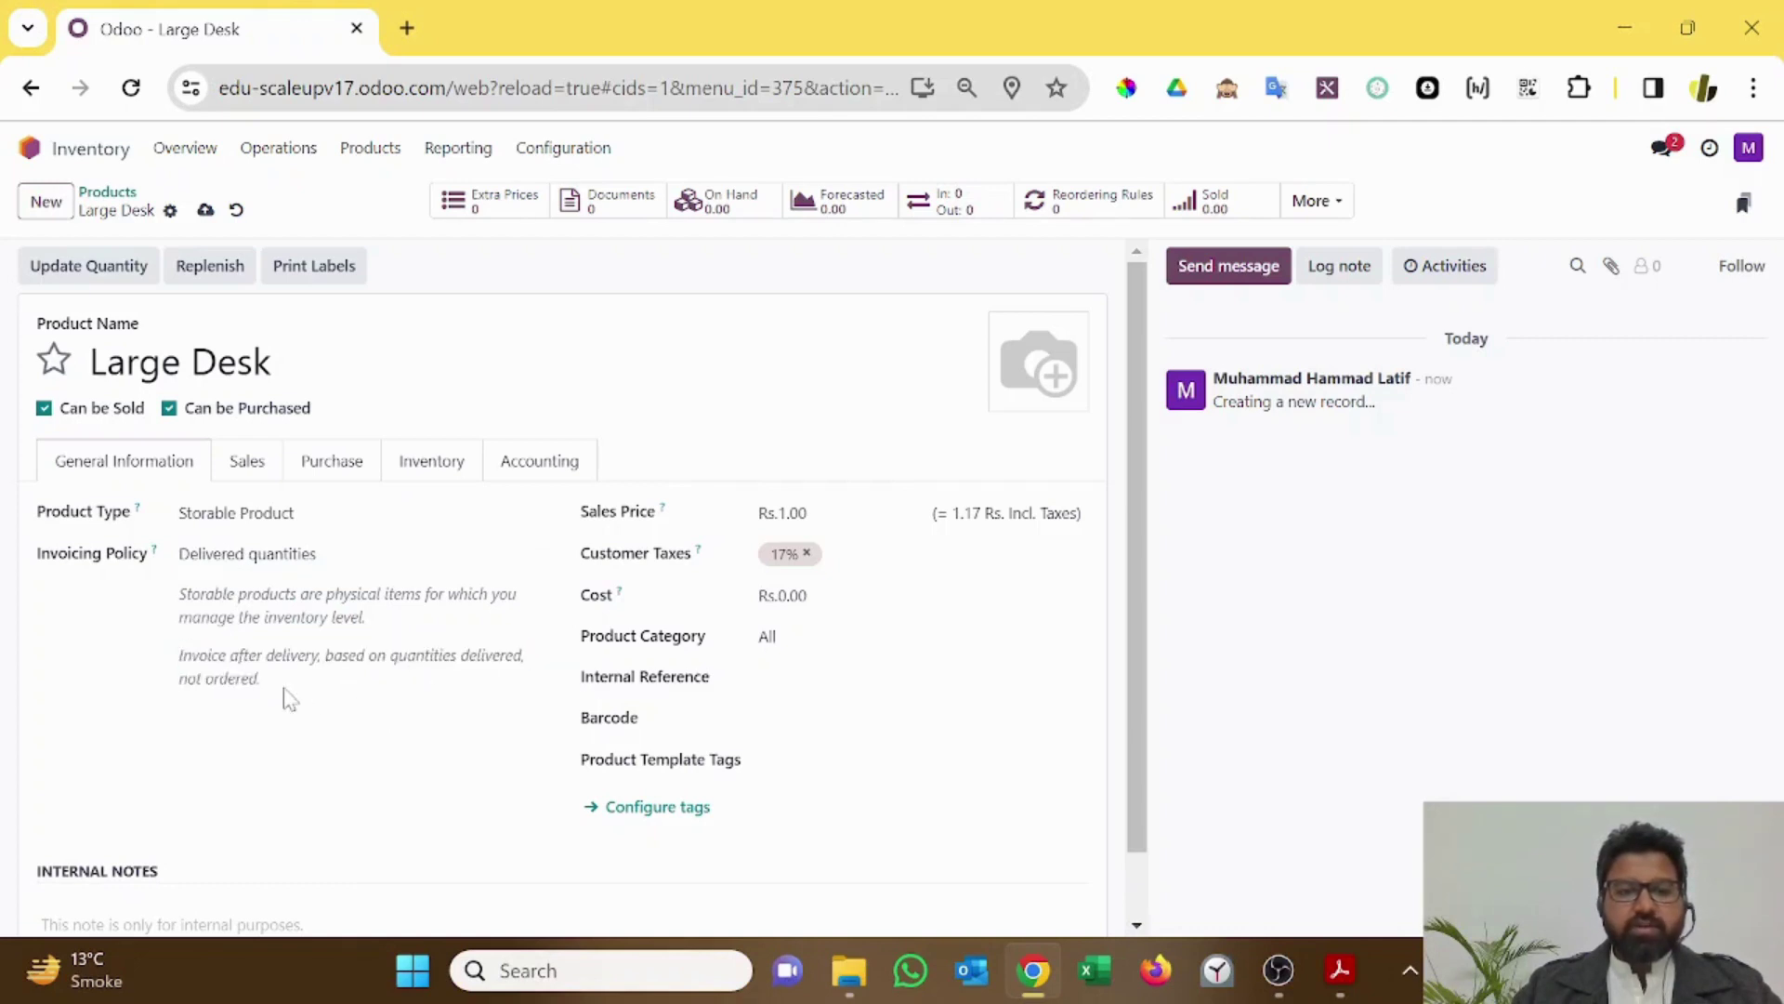
# Step: Set the Large Desk sales price to 220
pyautogui.doubleClick(792, 512)
pyautogui.write('220')
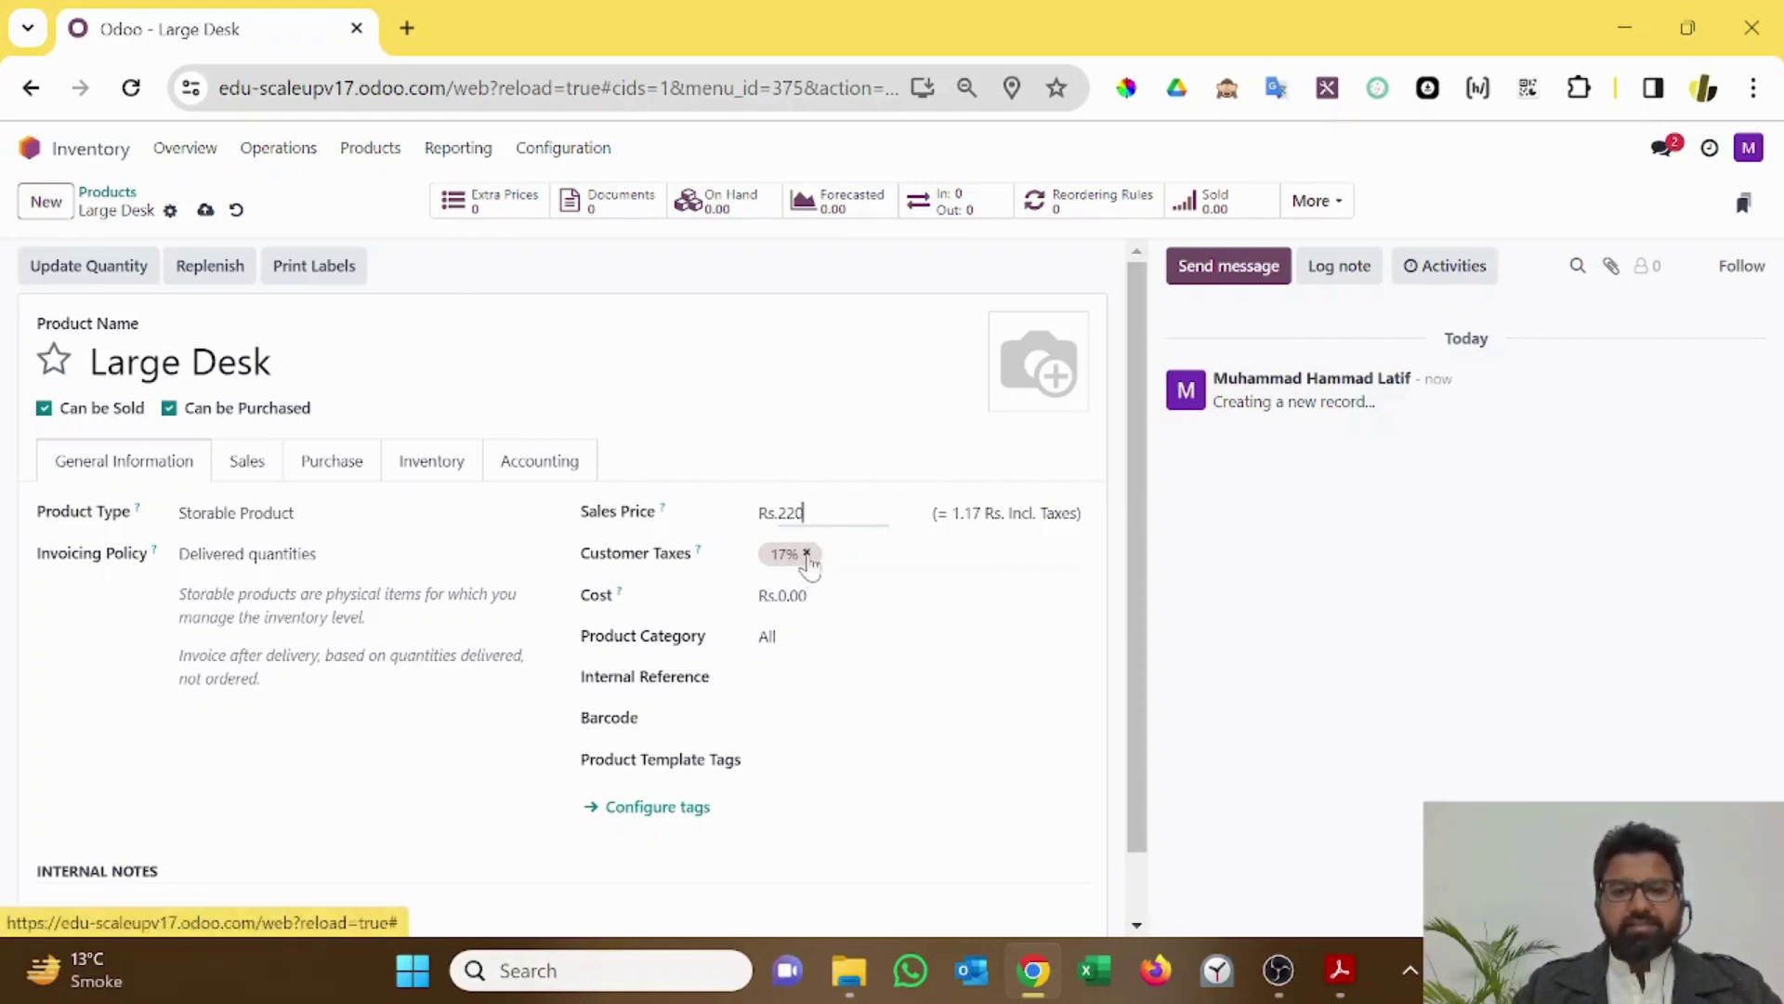
pyautogui.click(792, 595)
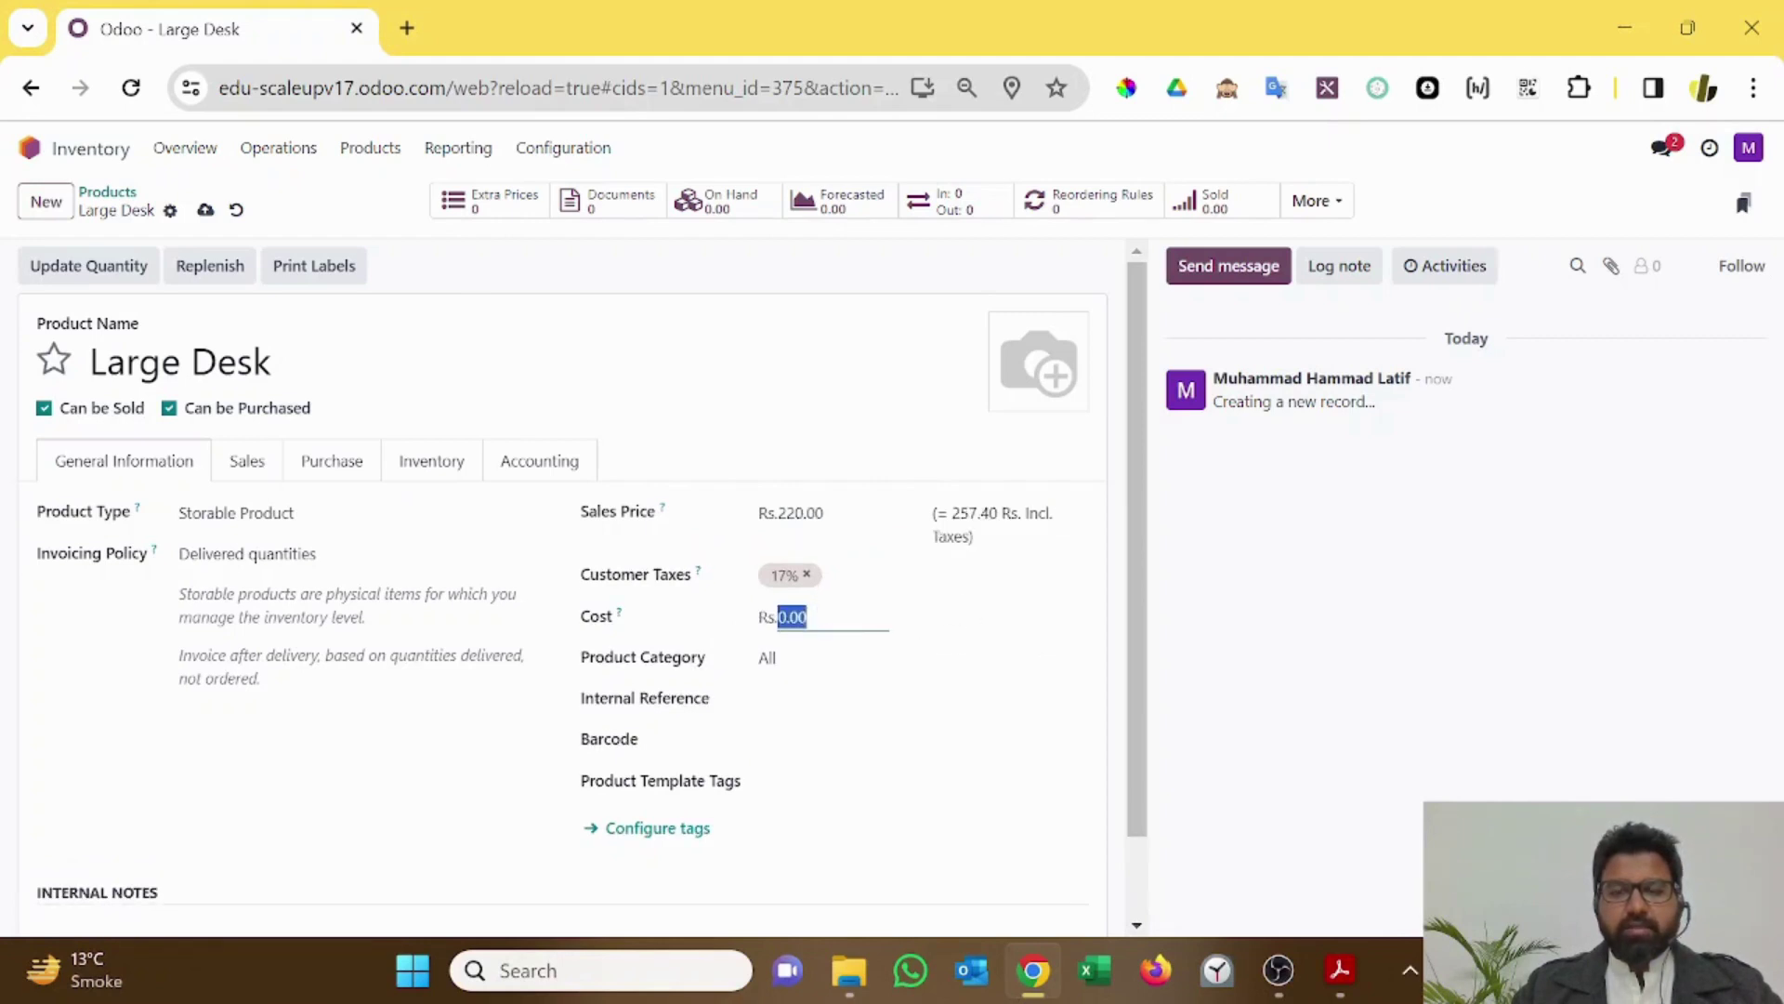
pyautogui.moveTo(931, 511); pyautogui.dragTo(976, 558)
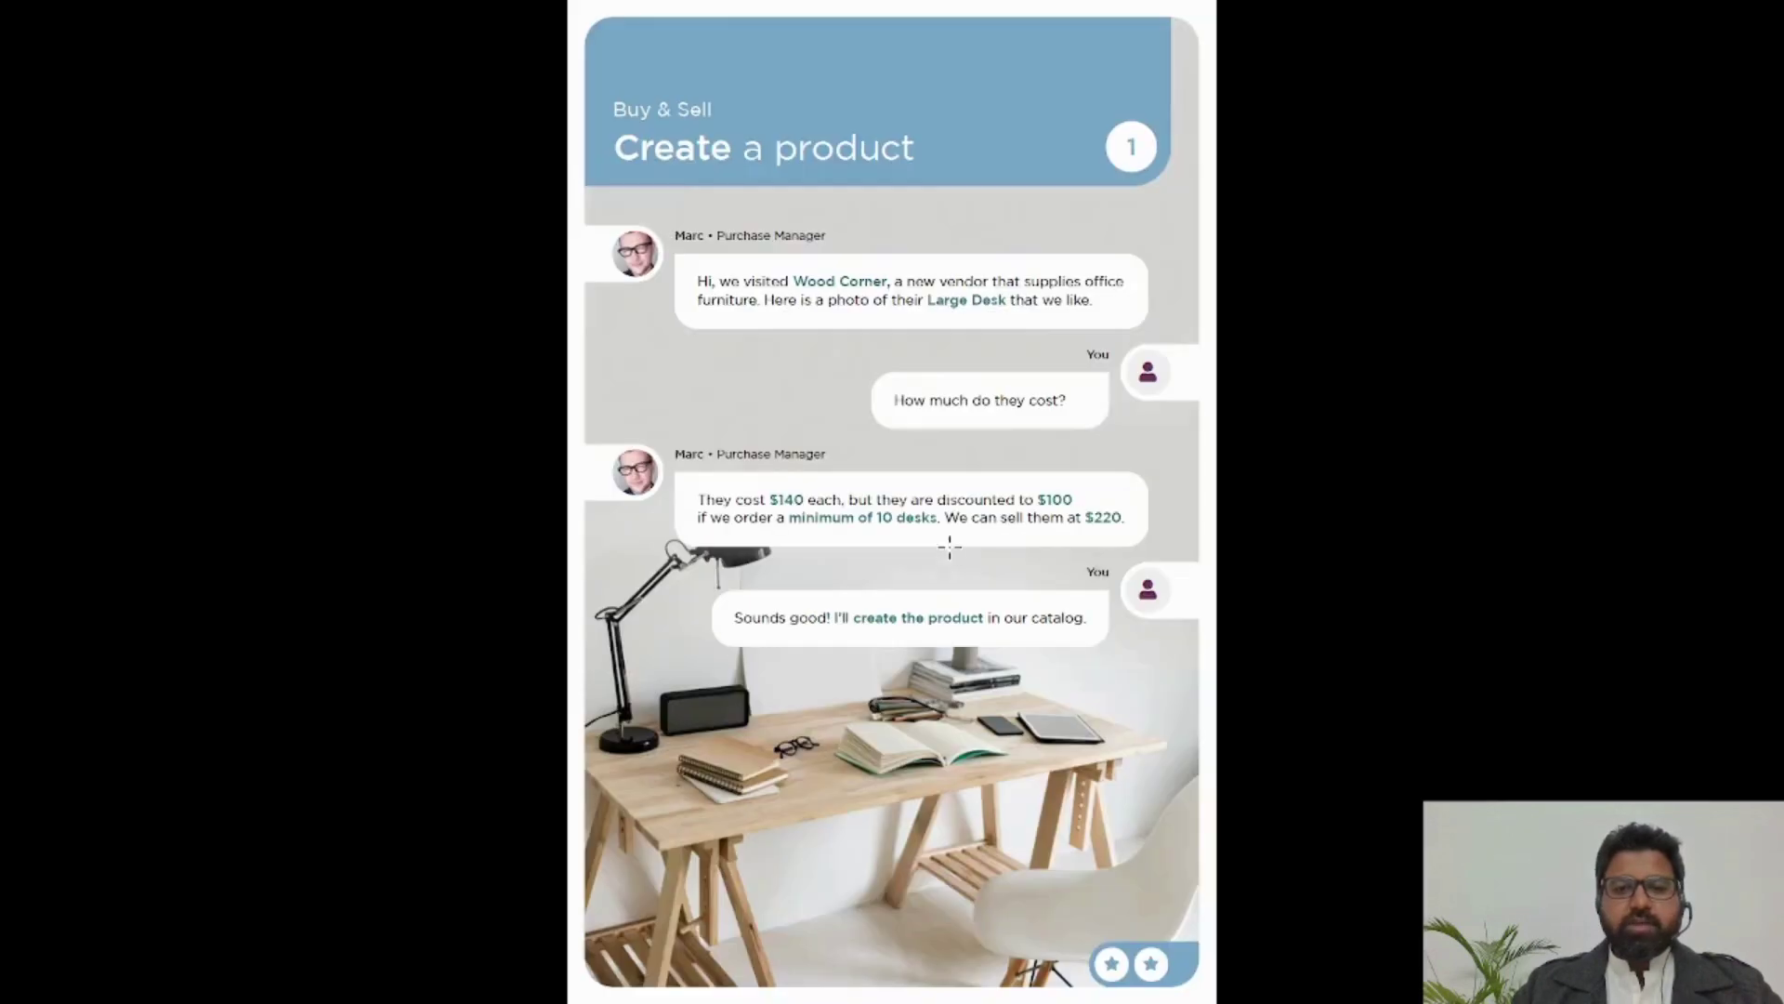
pyautogui.scroll(4, 955, 586)
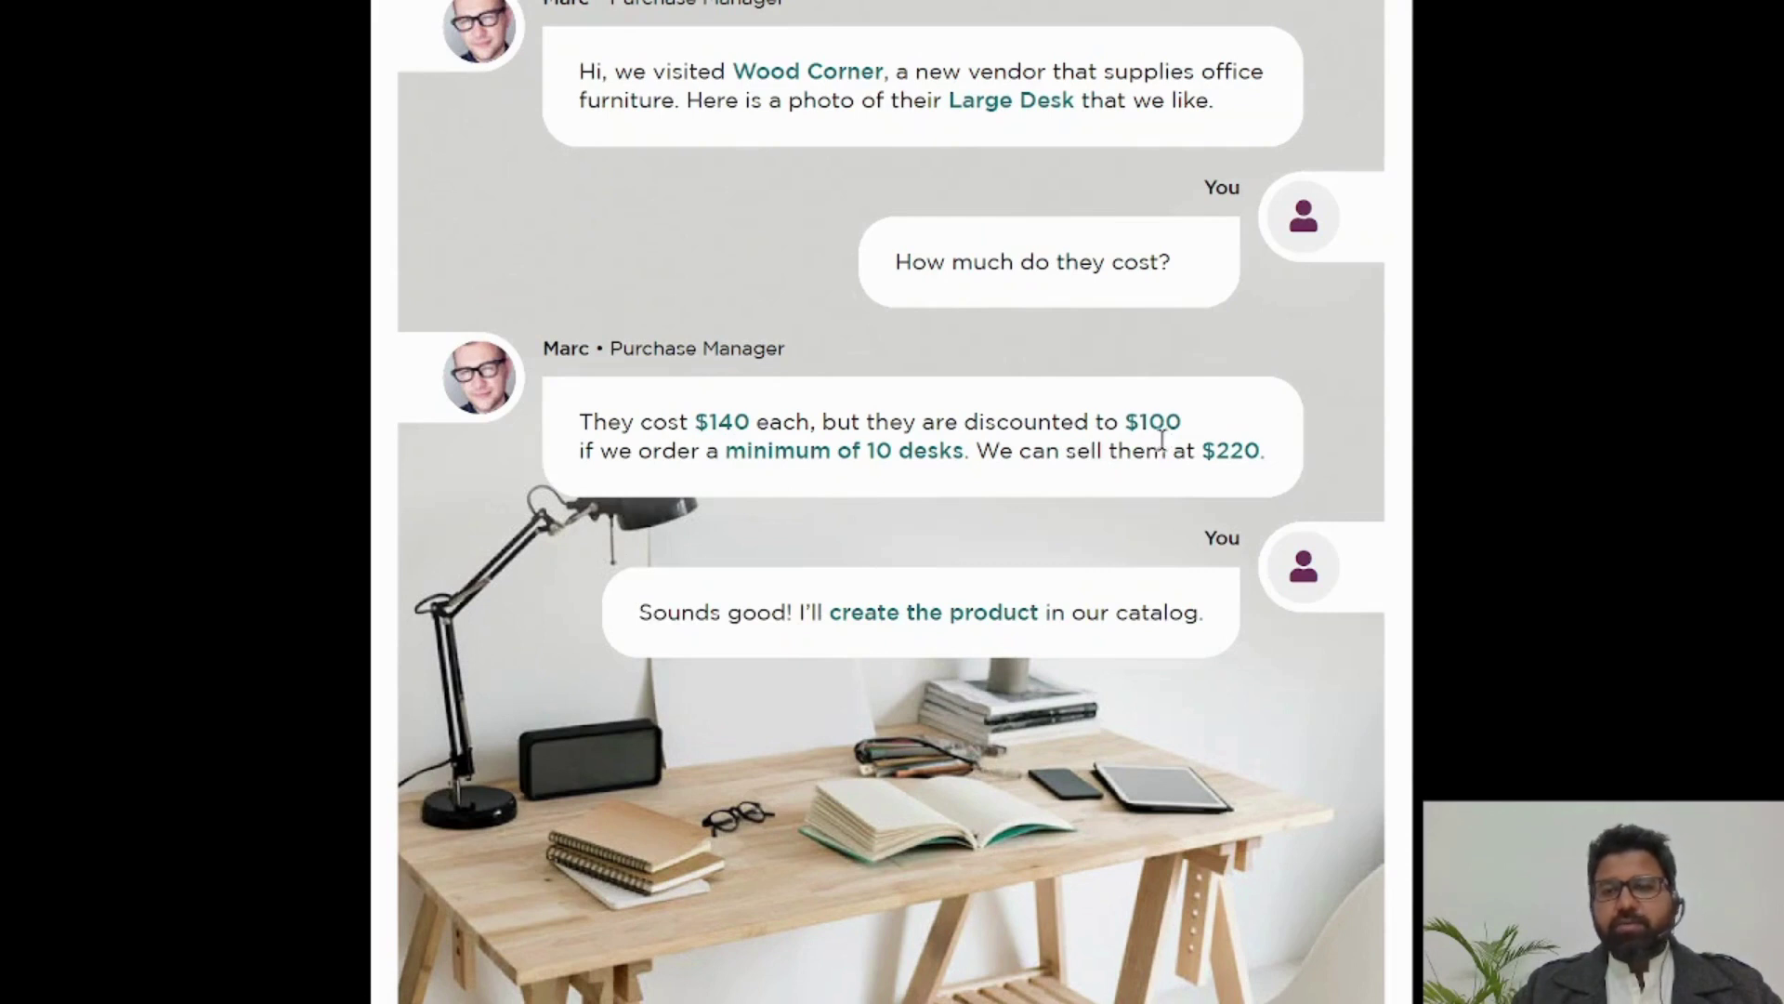
# Step: Give Large Desk a cost of 140 and the All / Saleable product category
pyautogui.hotkey('alt', 'Tab')
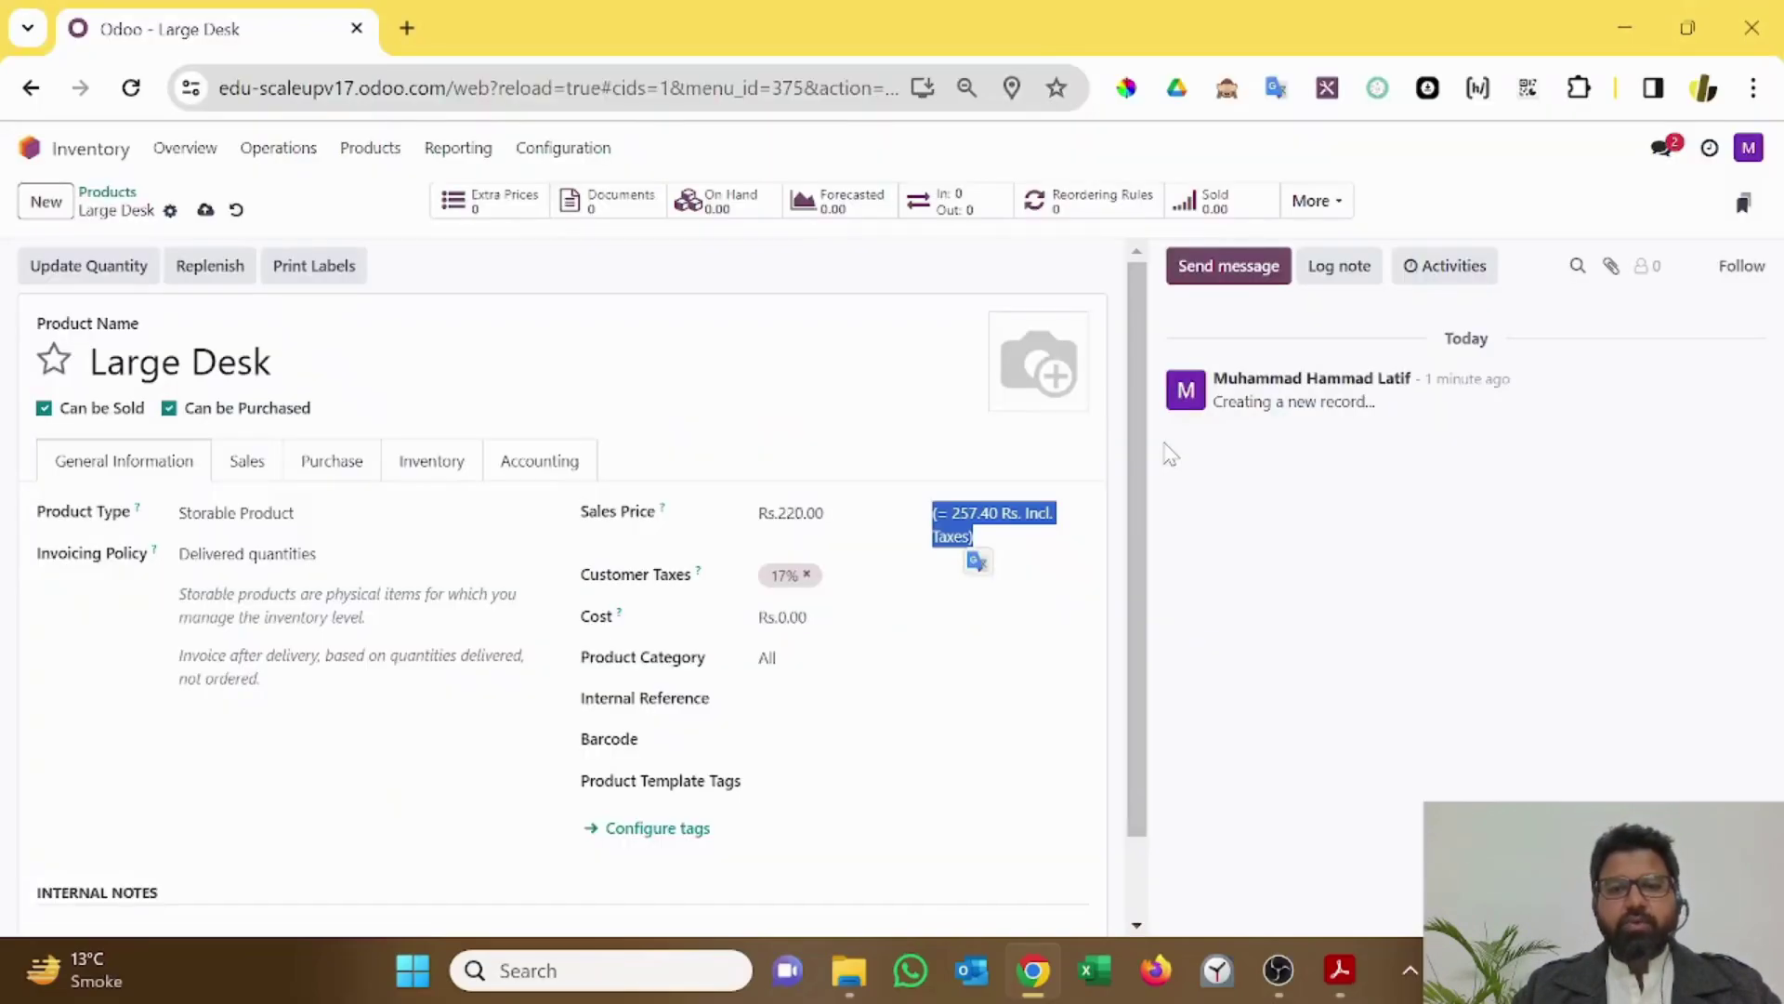
pyautogui.click(818, 617)
pyautogui.write('140')
pyautogui.press('Tab')
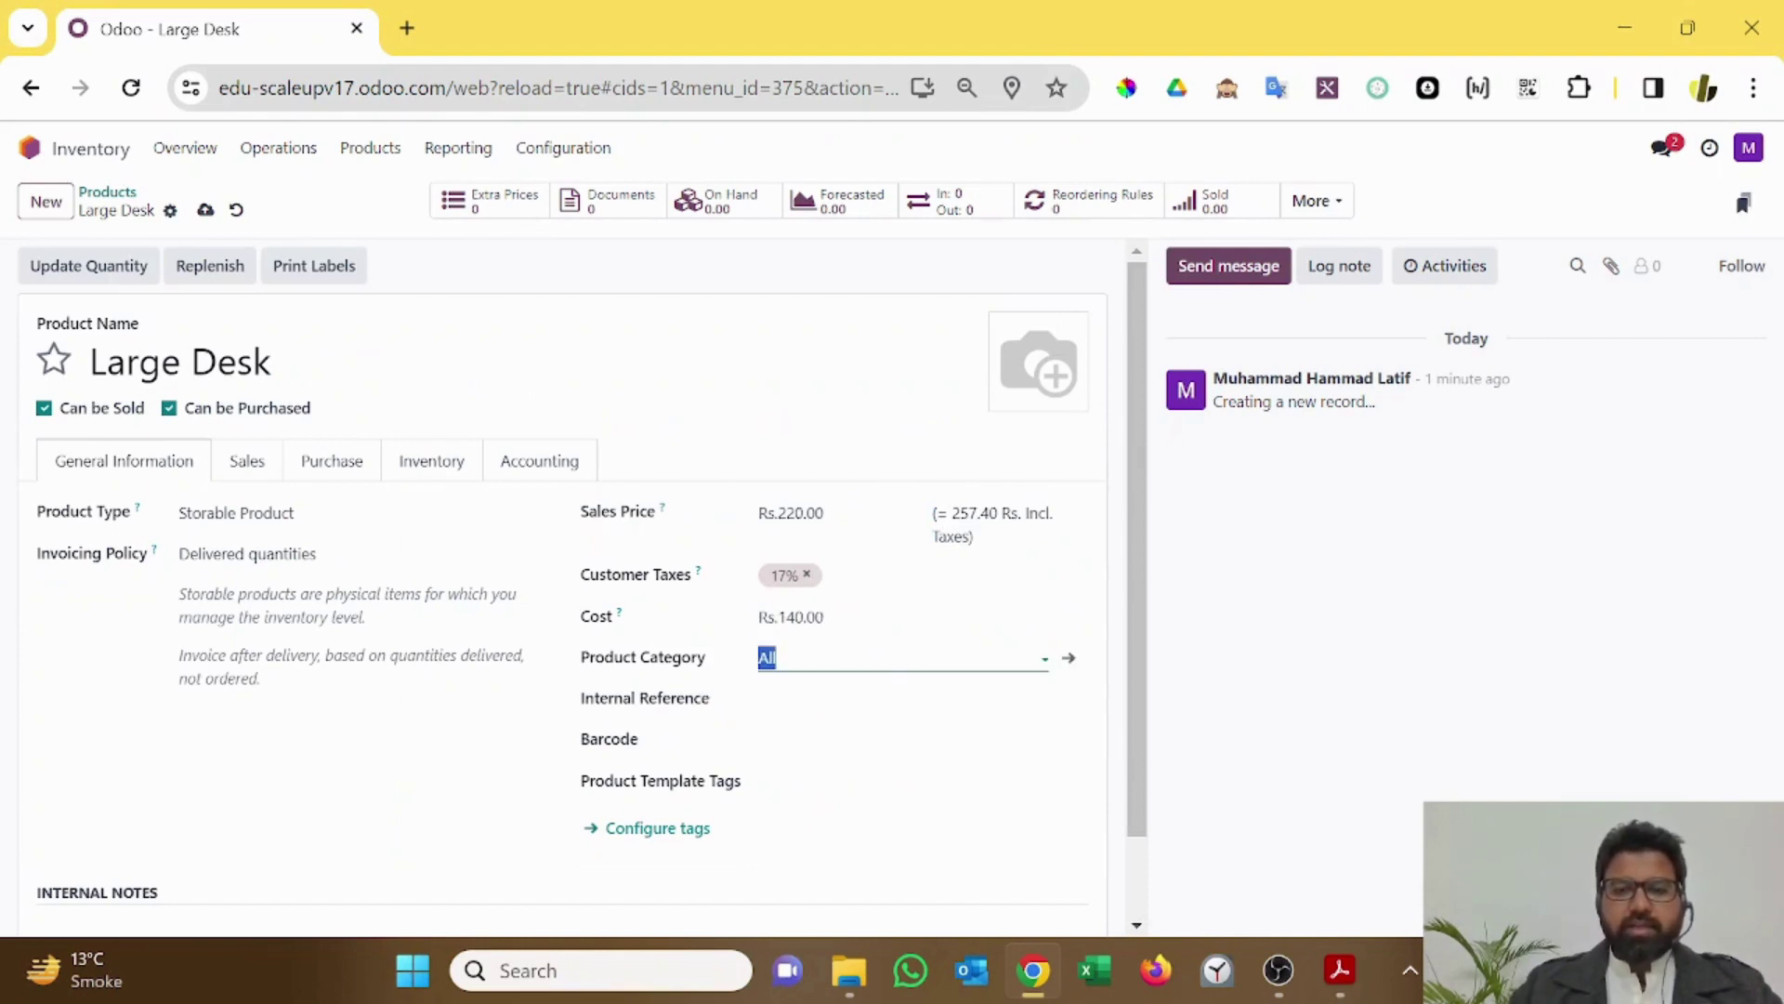
pyautogui.write('All')
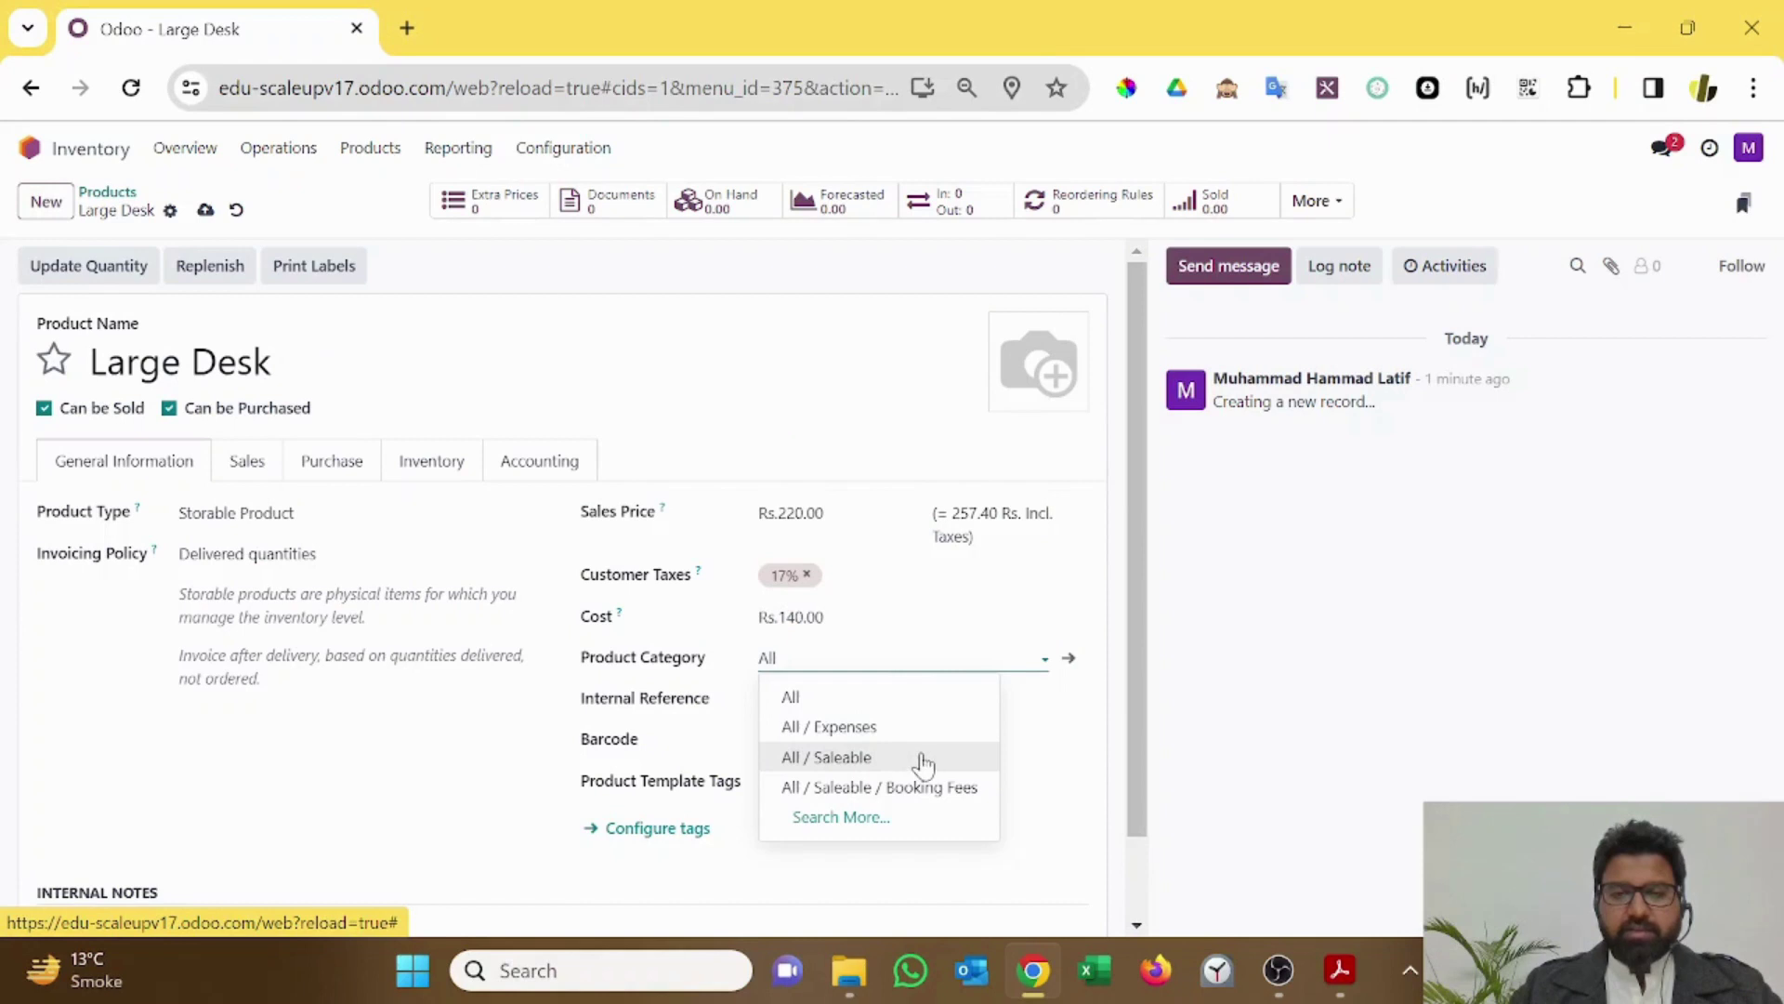
pyautogui.click(876, 816)
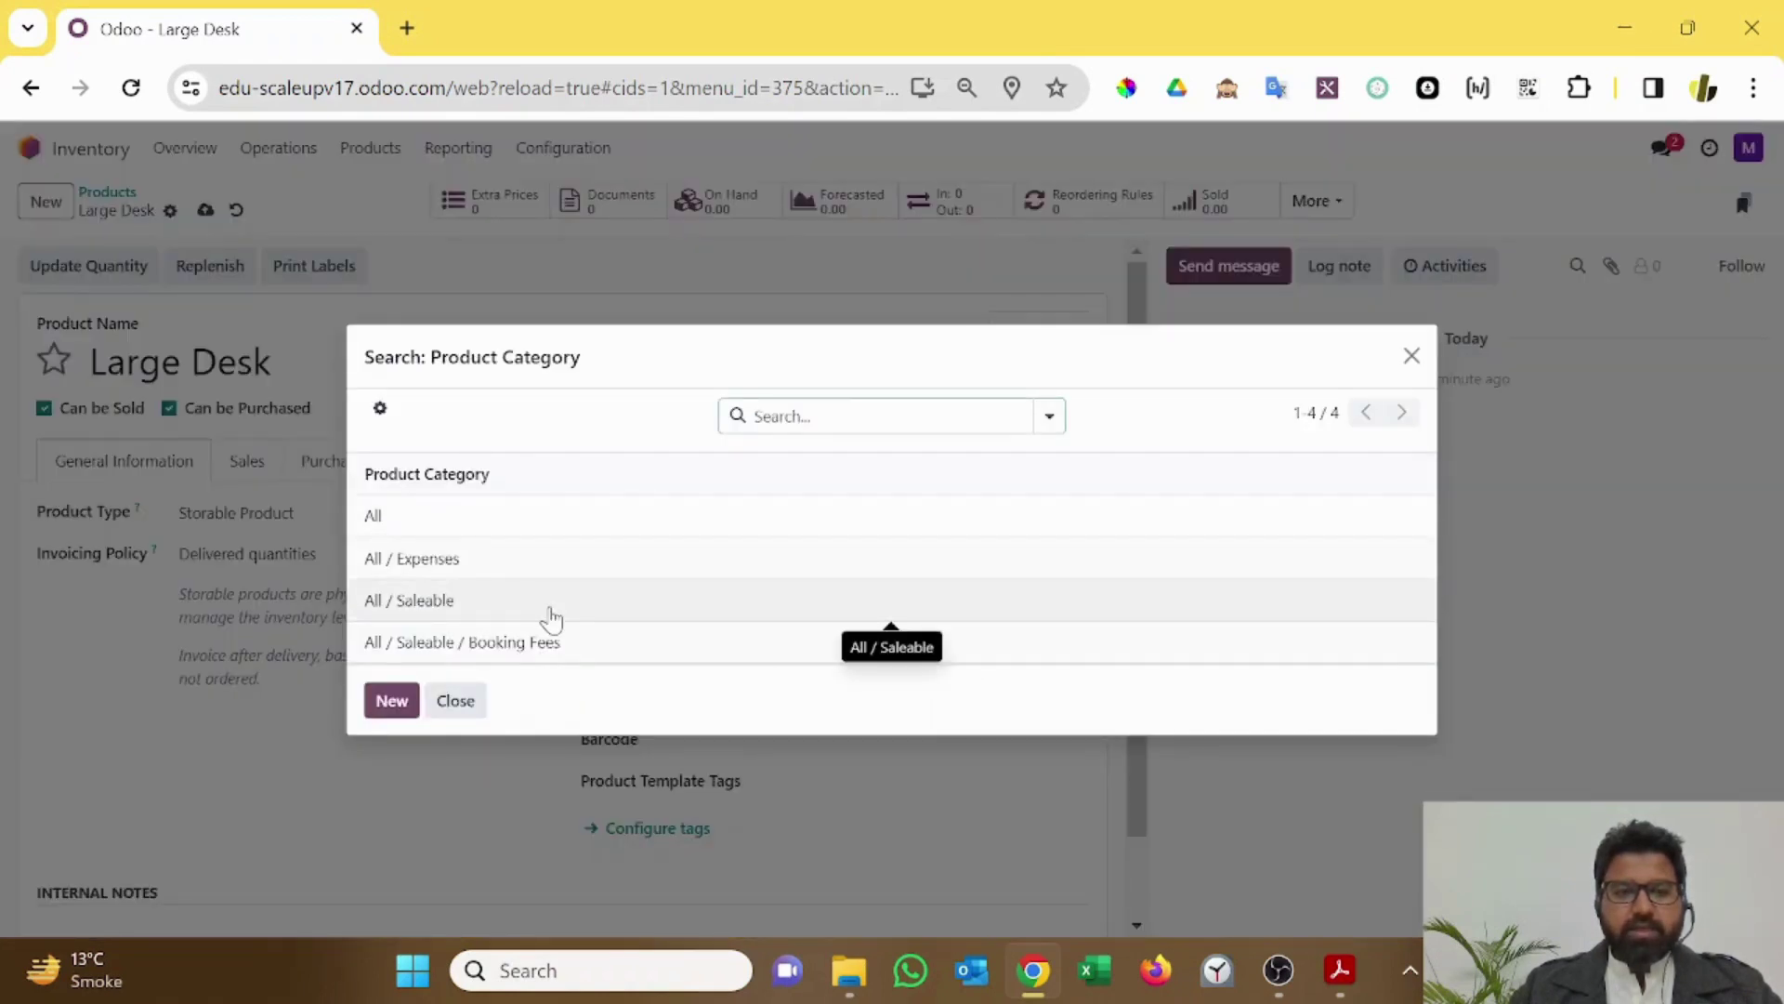
pyautogui.click(554, 617)
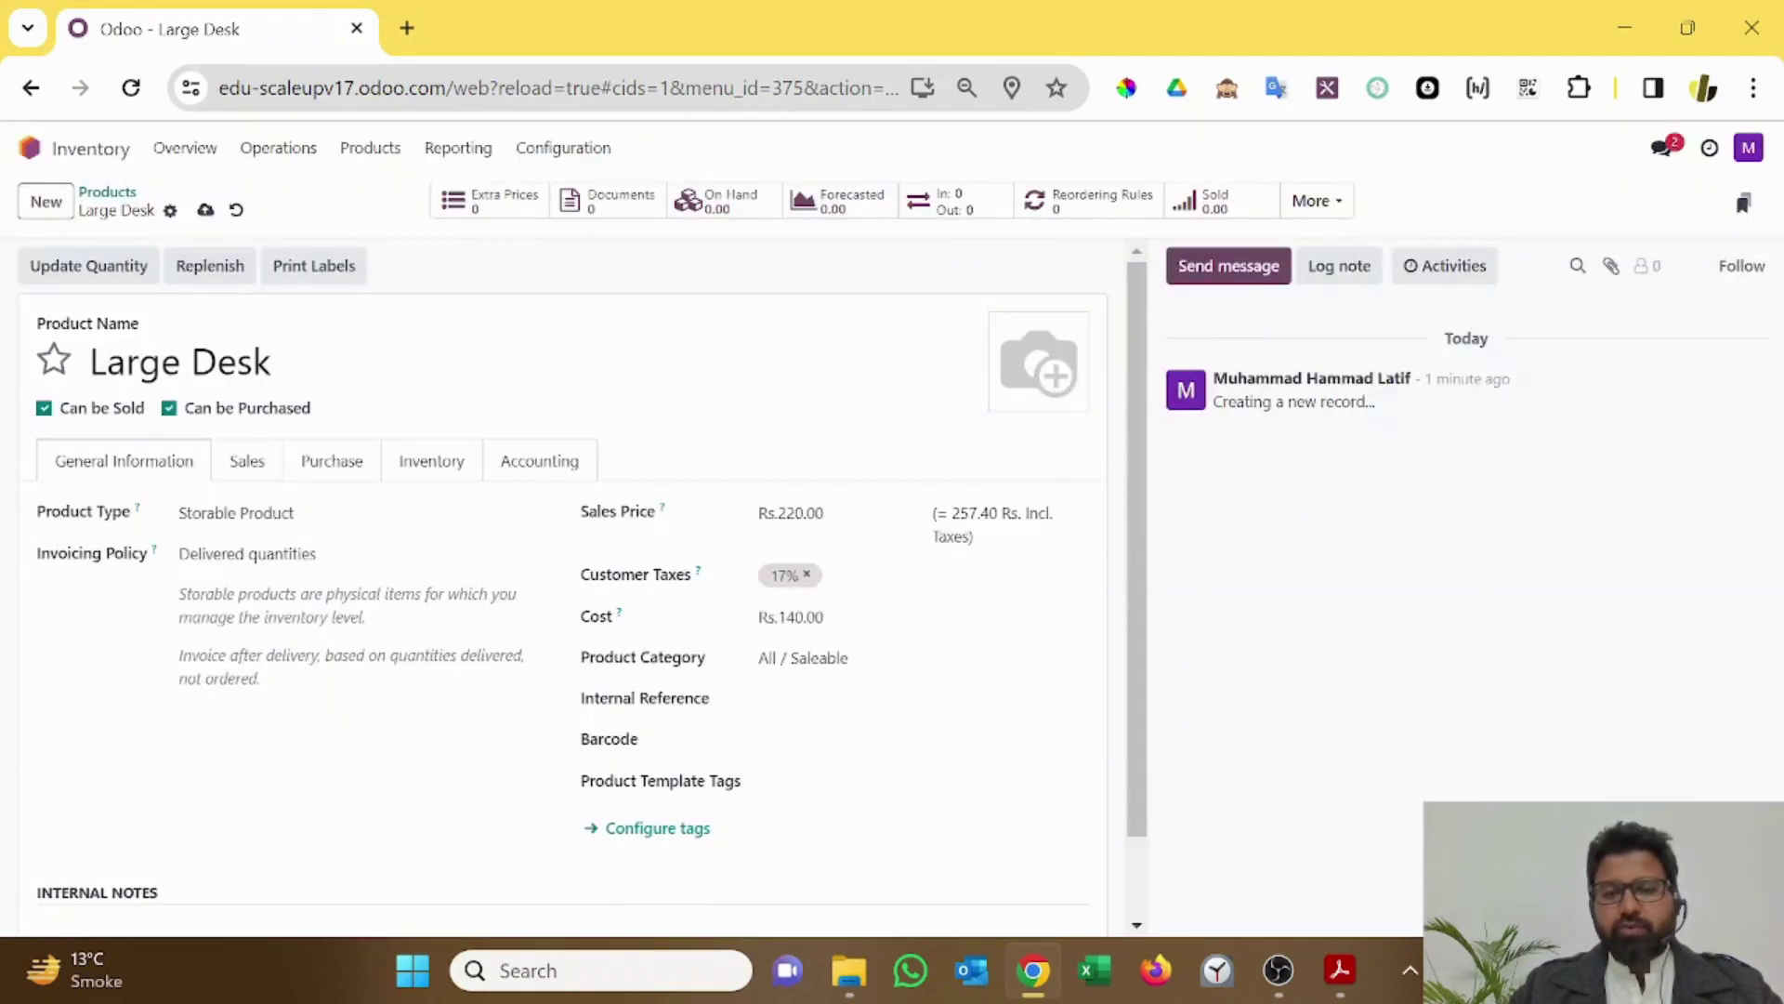
# Step: Review the Accounting tab, then open the Saleable category's settings page
pyautogui.click(818, 658)
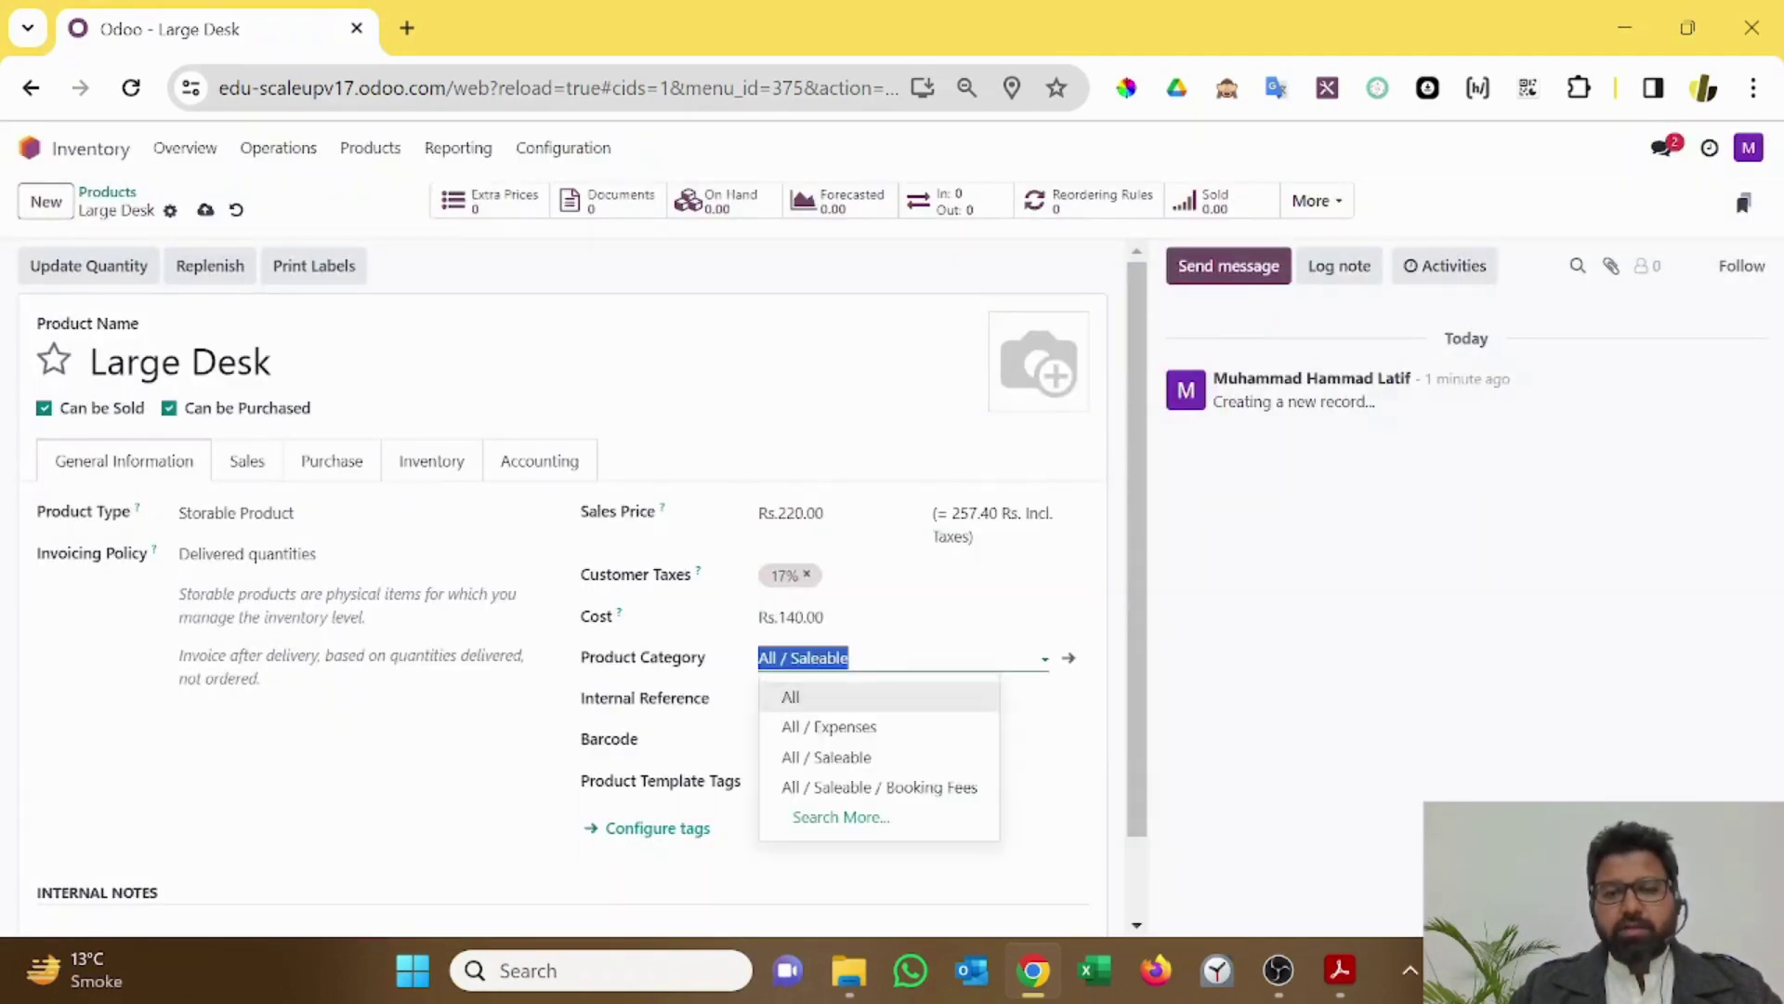
pyautogui.click(818, 658)
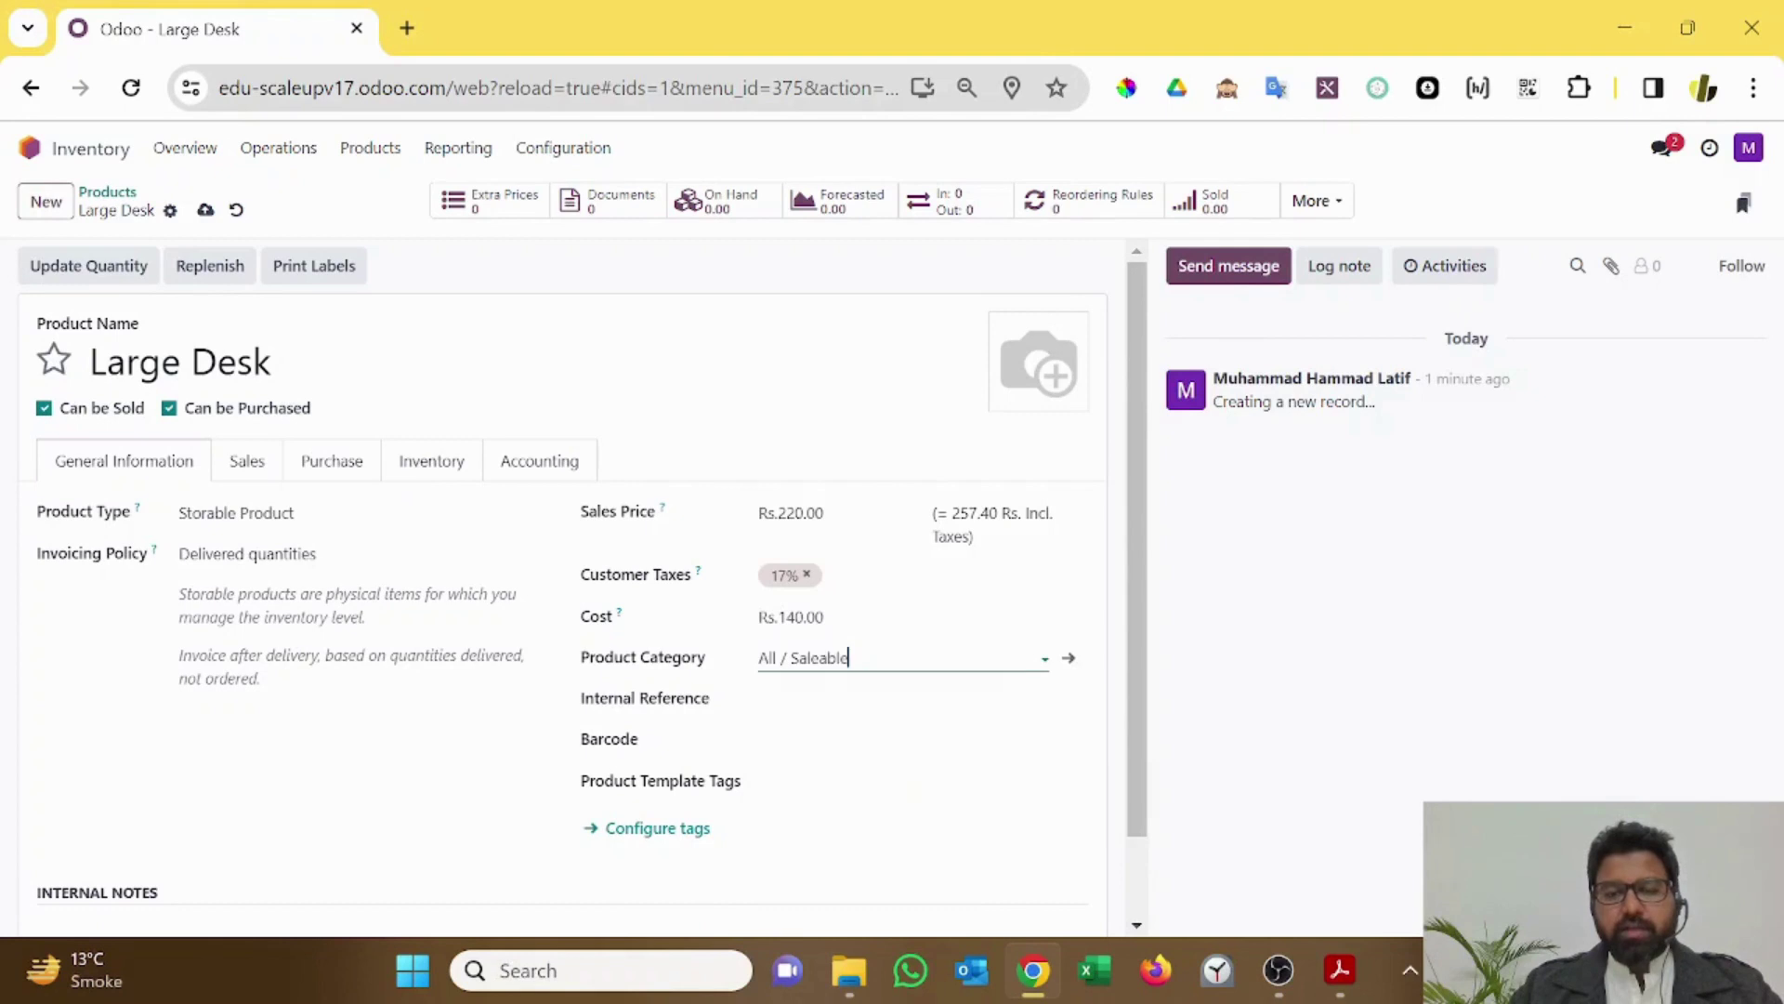
pyautogui.click(558, 456)
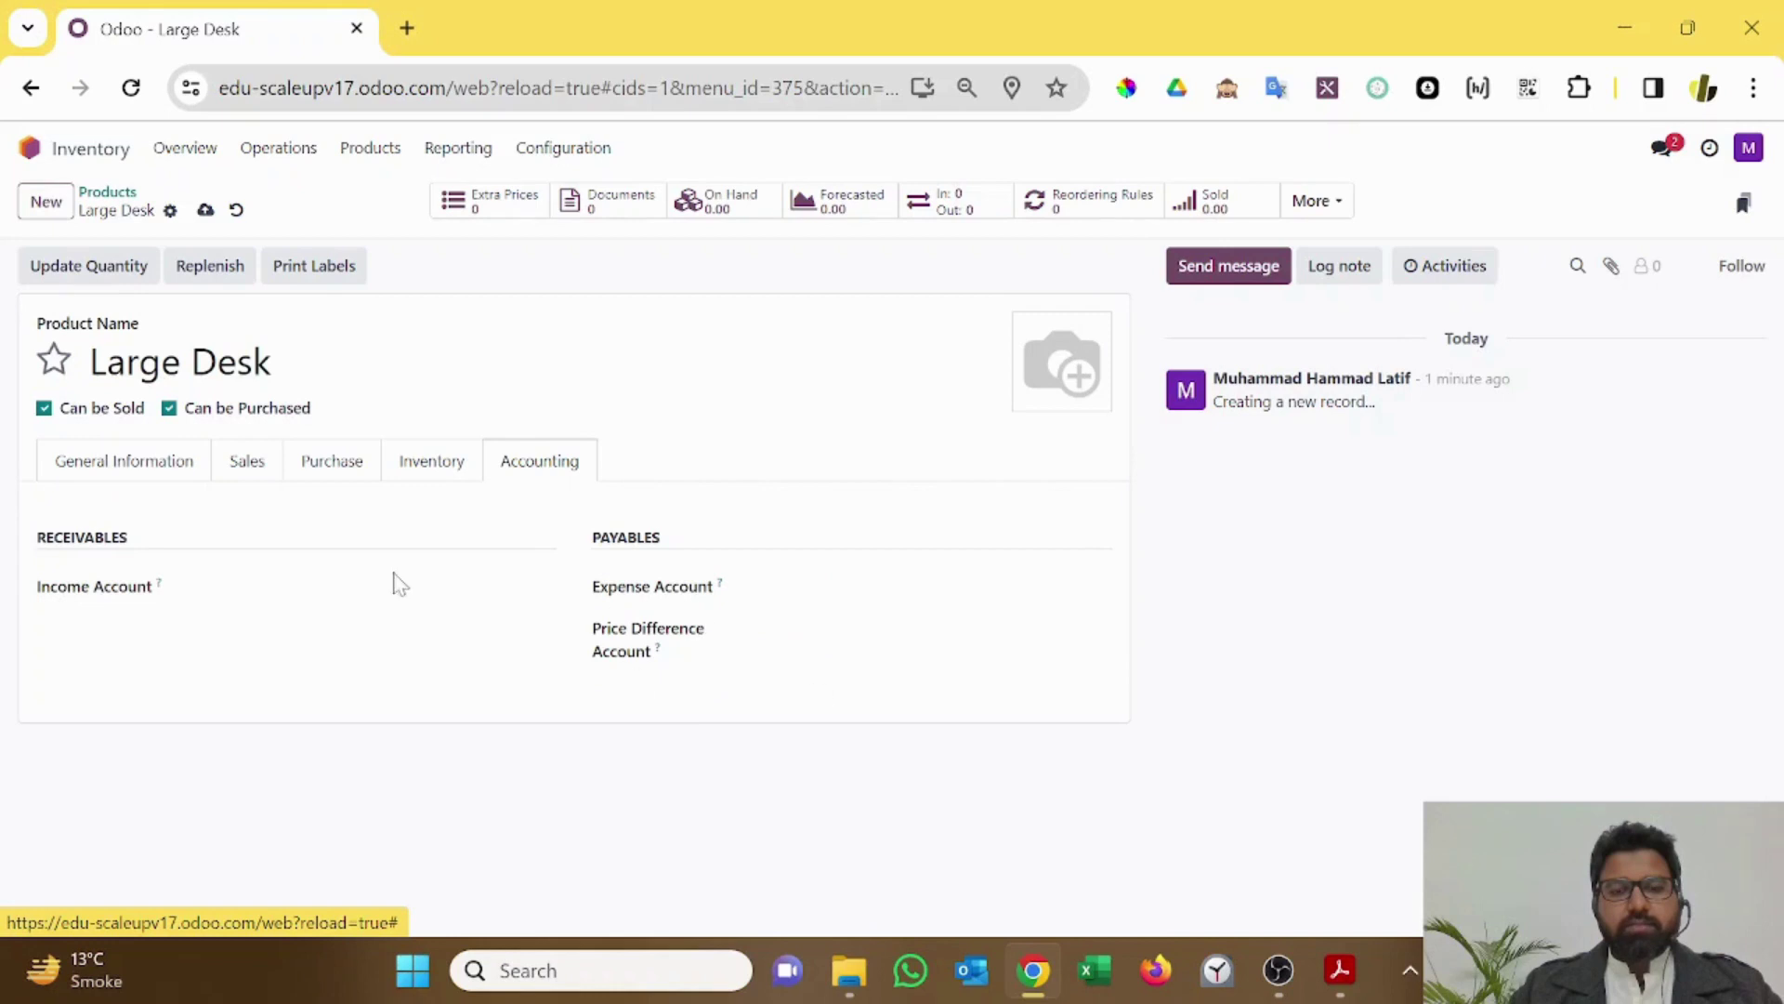
pyautogui.click(149, 469)
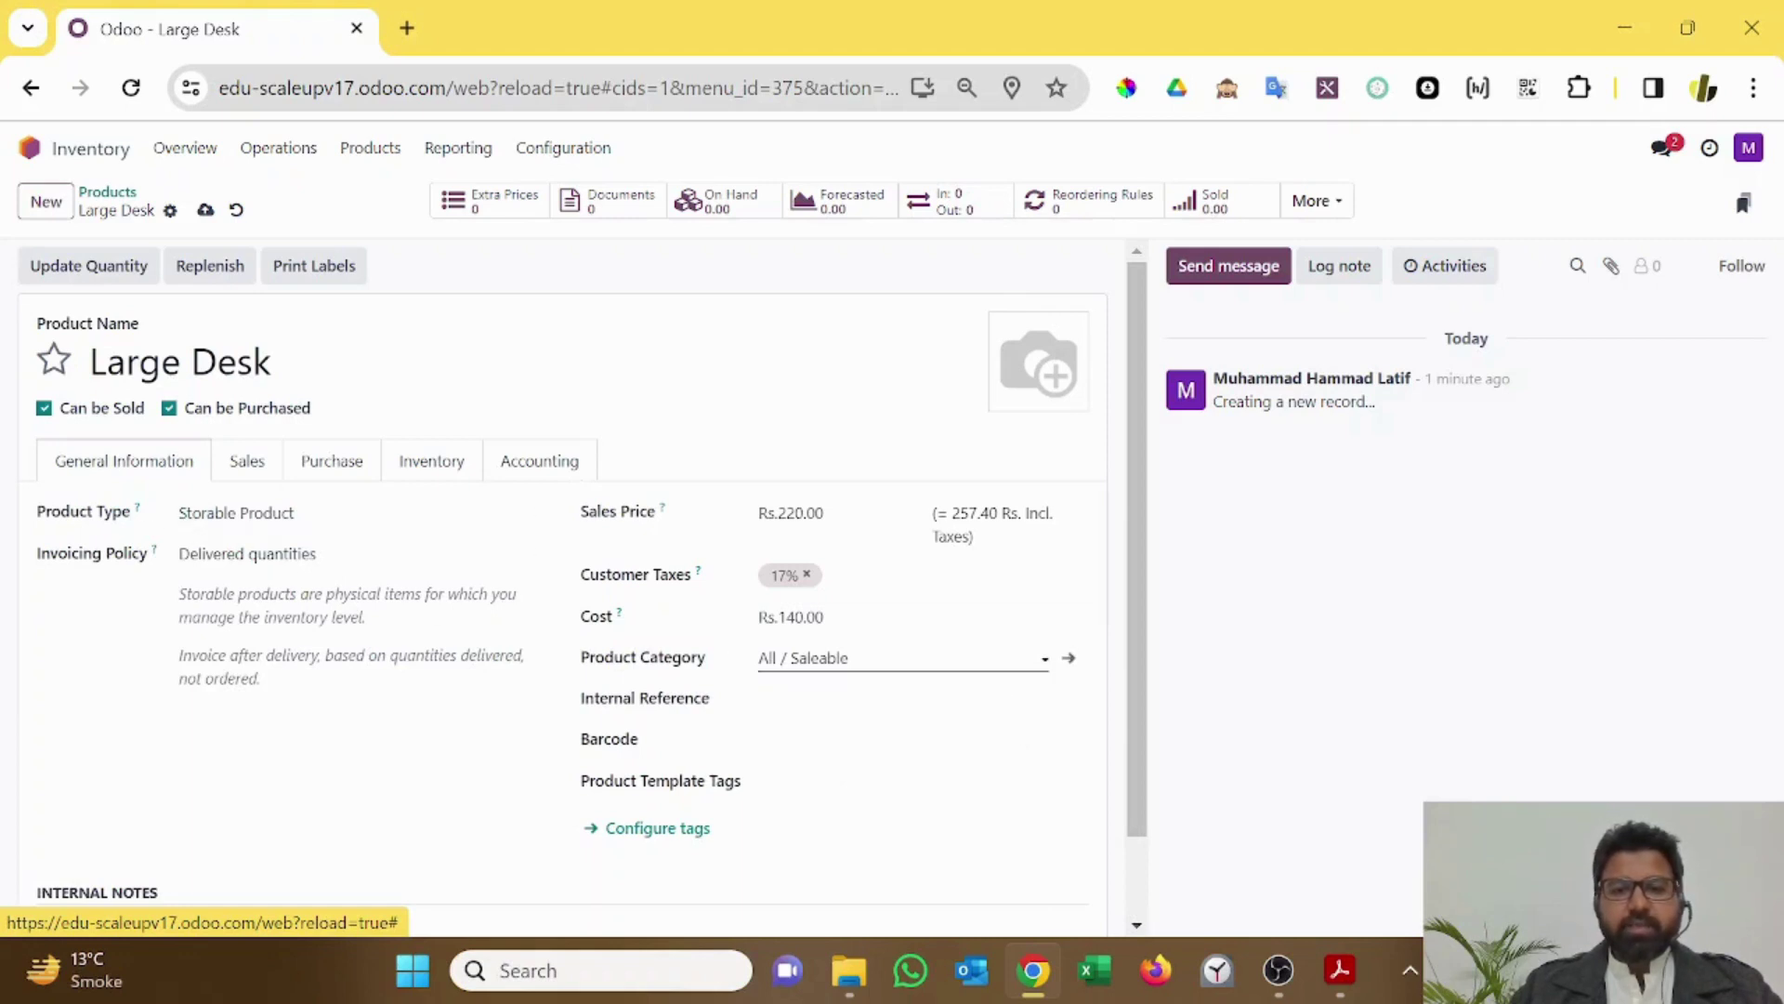
pyautogui.click(1073, 661)
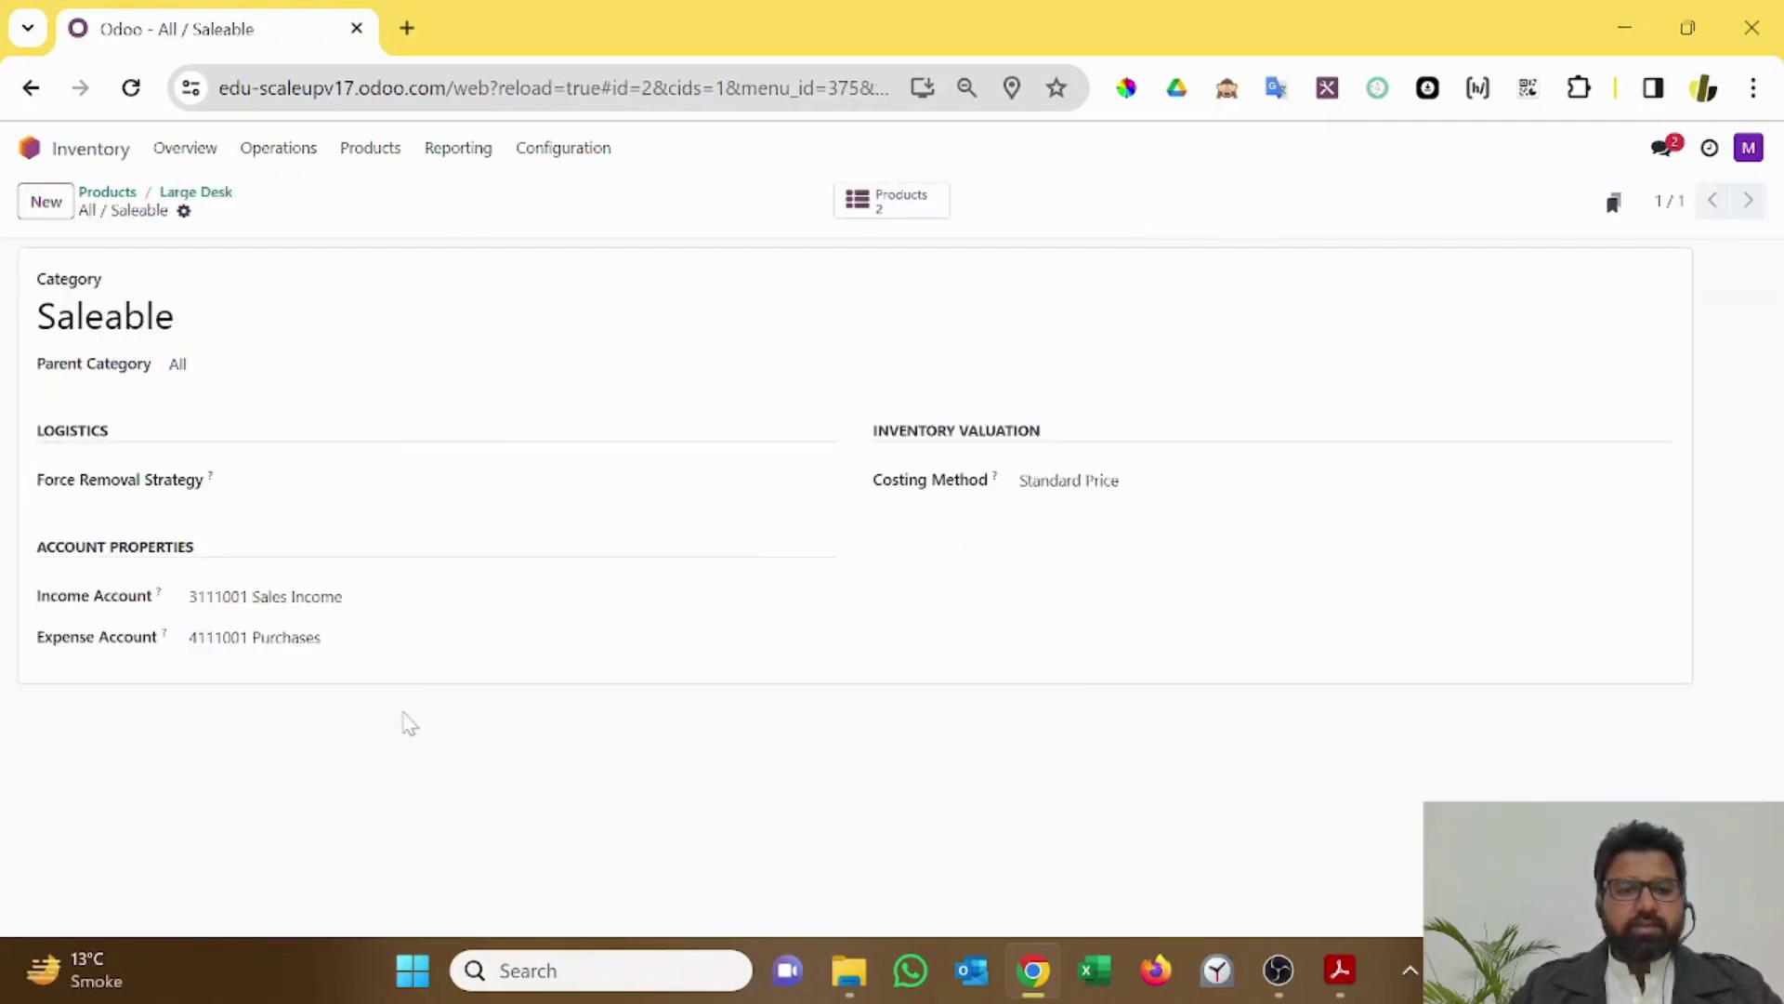
# Step: Leave the Saleable category's costing method at Standard Price and go back to Large Desk
pyautogui.click(1169, 484)
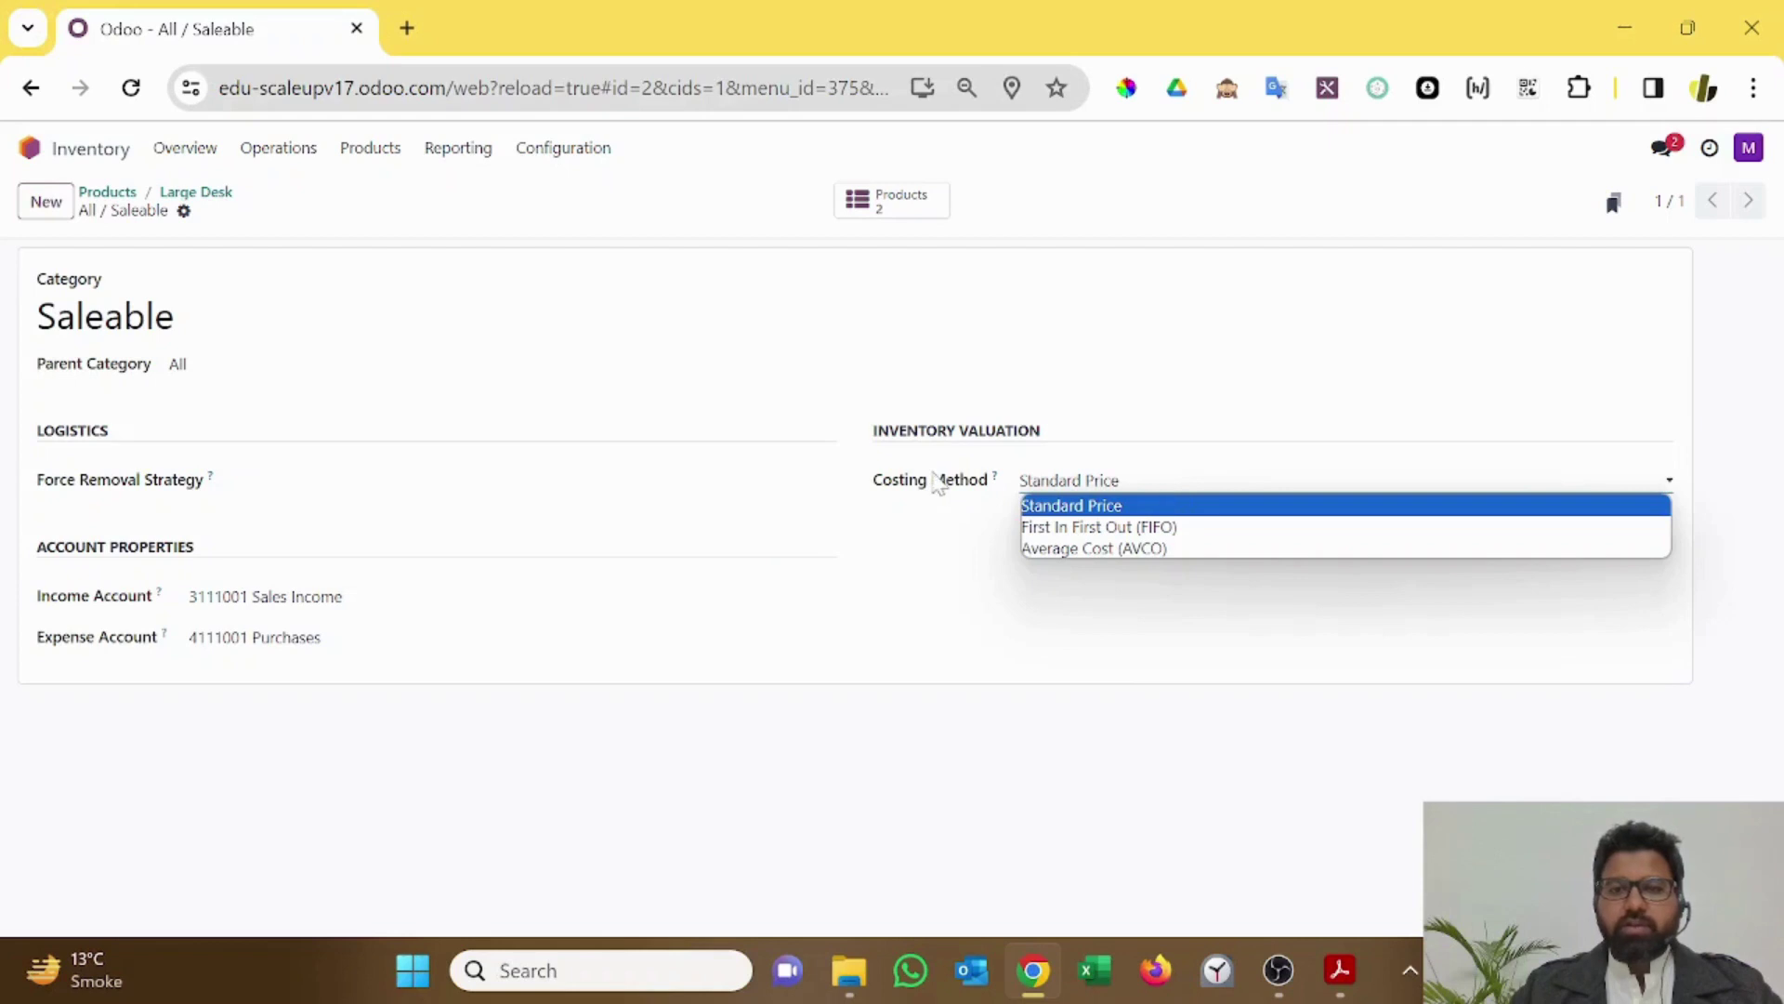
pyautogui.click(936, 484)
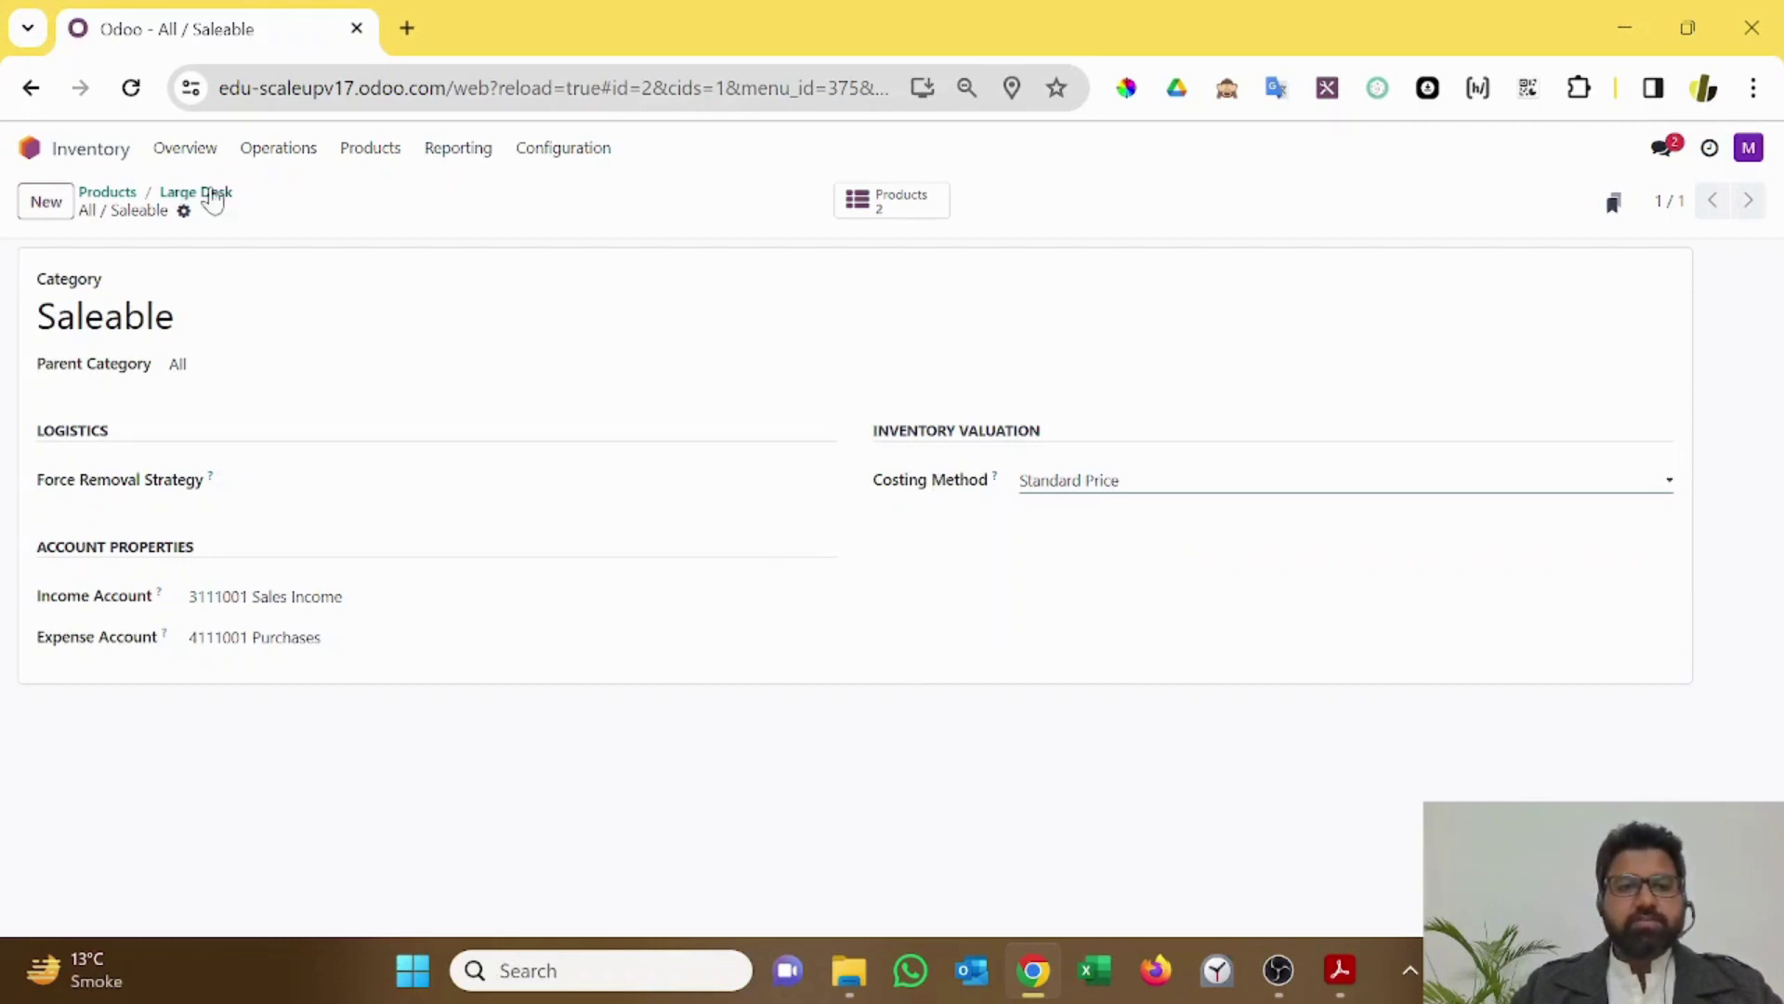
pyautogui.click(211, 194)
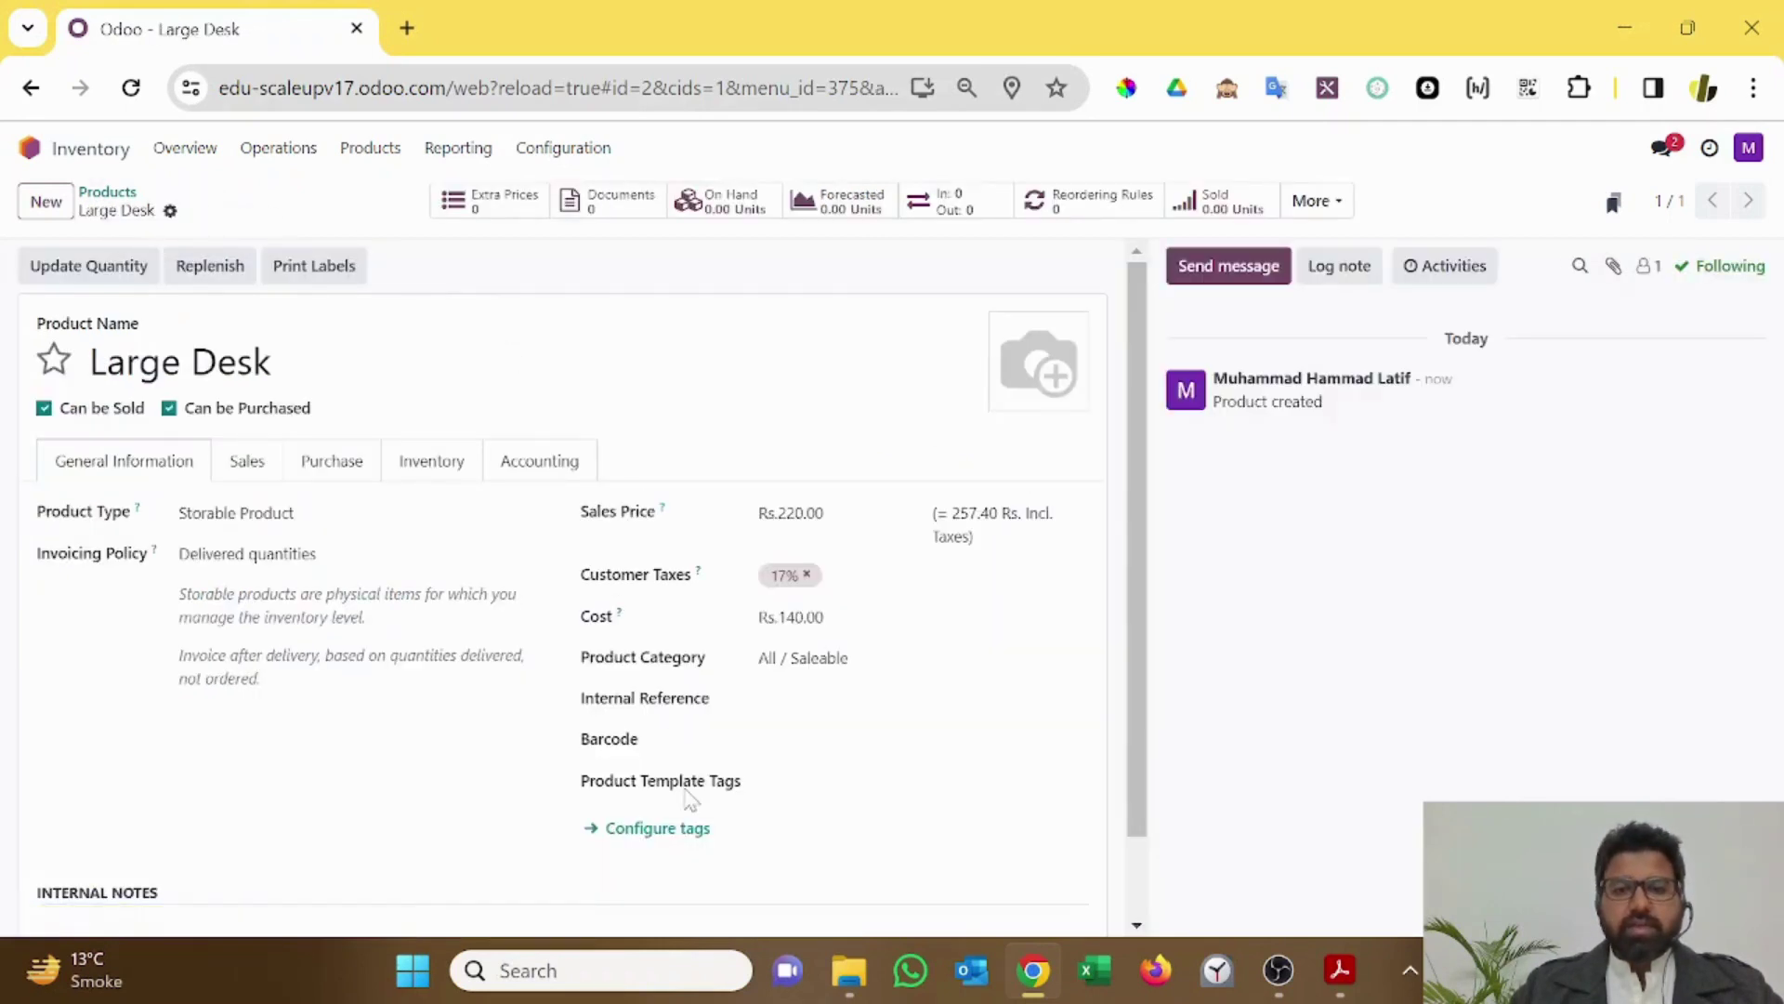
# Step: Set Large Desk's internal reference to 0001, then view its Sales tab
pyautogui.click(836, 698)
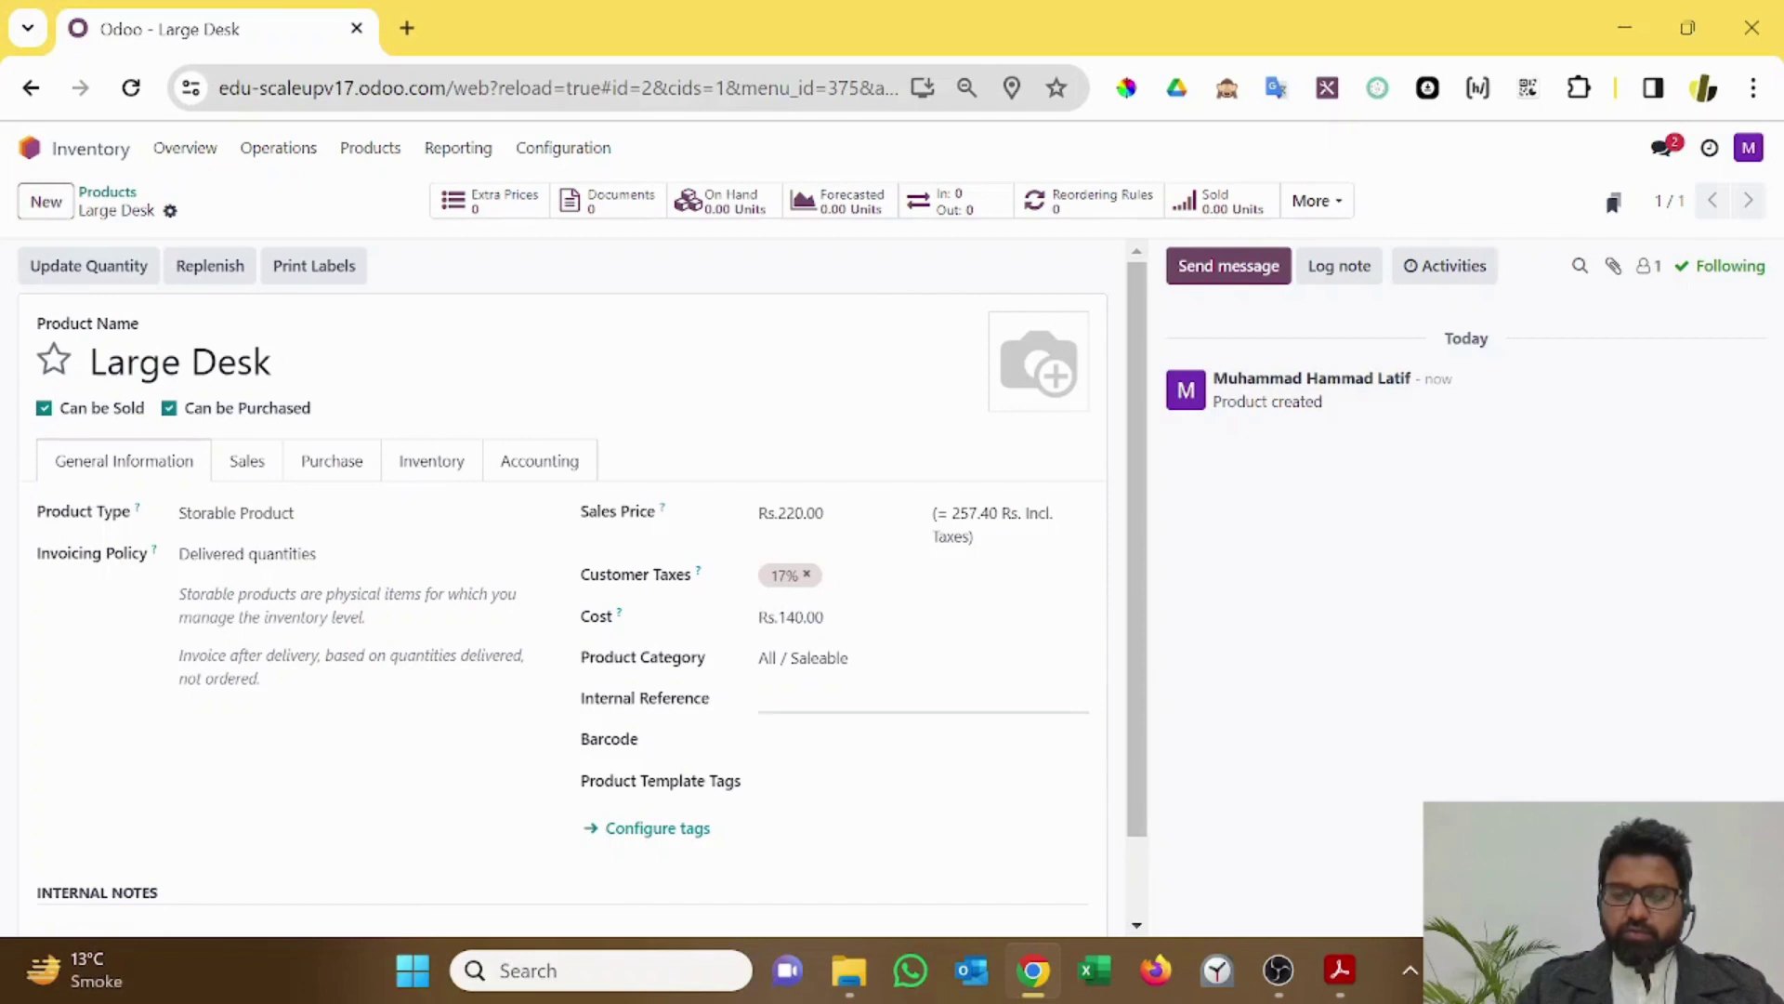
pyautogui.write('I')
pyautogui.write('000')
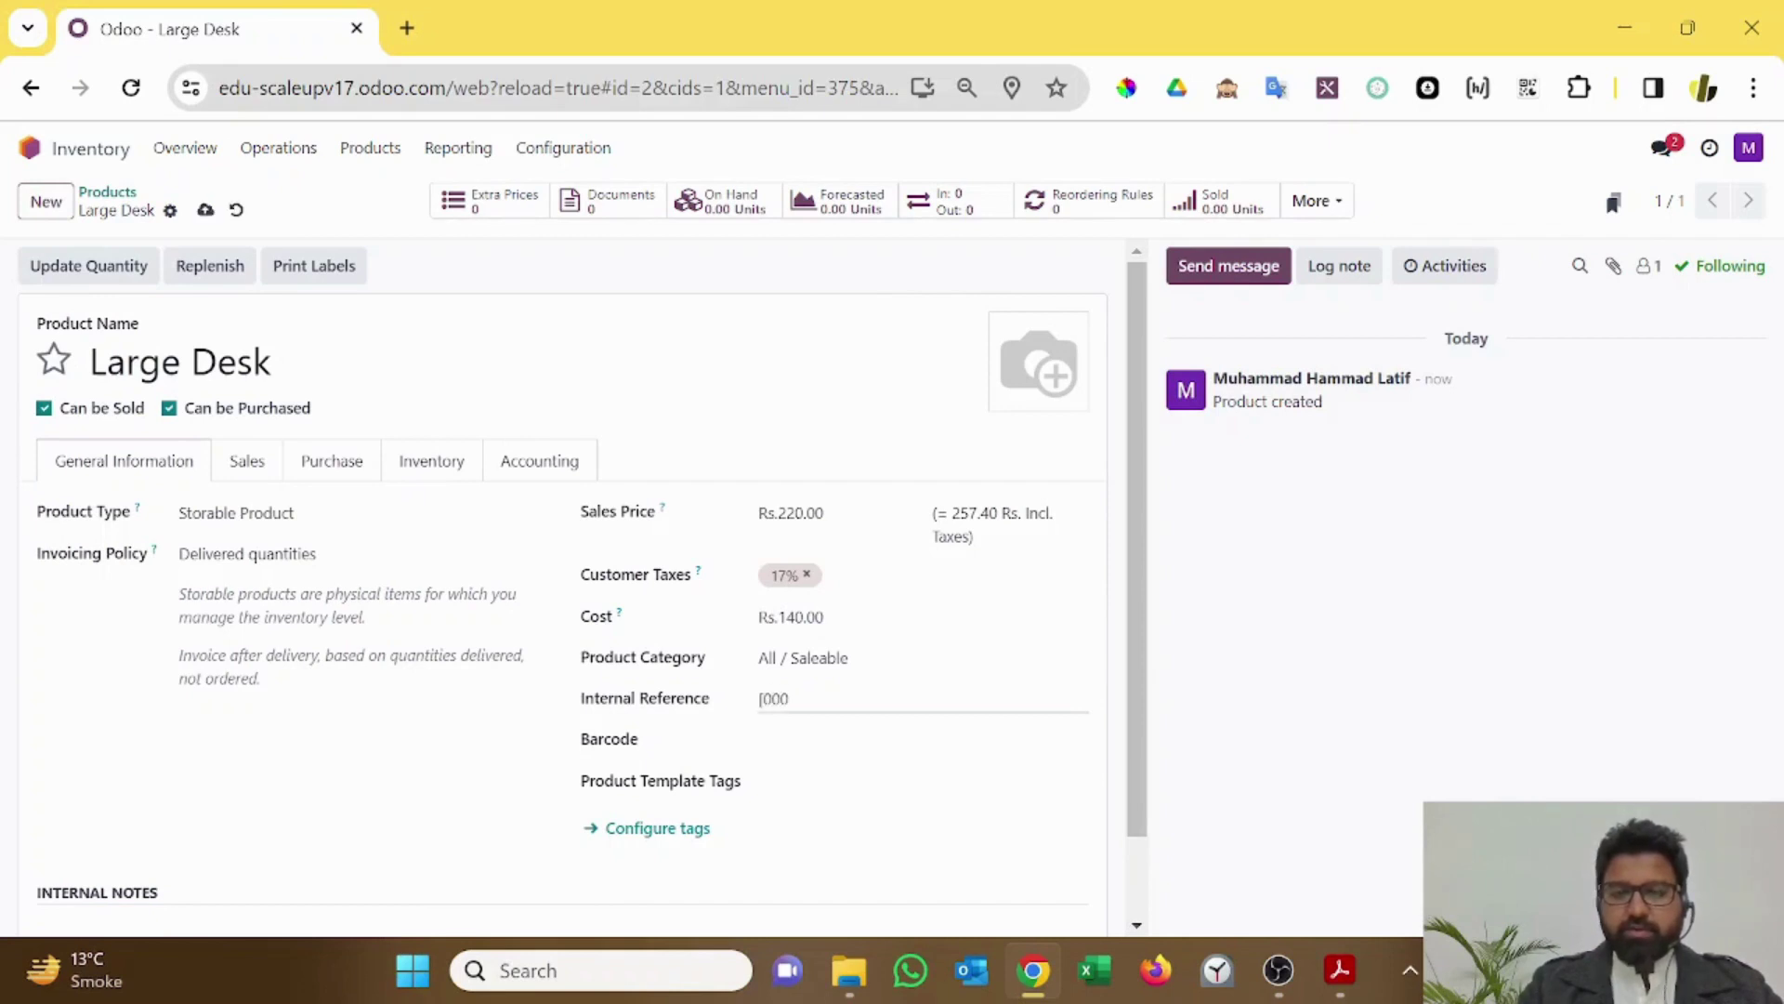
pyautogui.write('1')
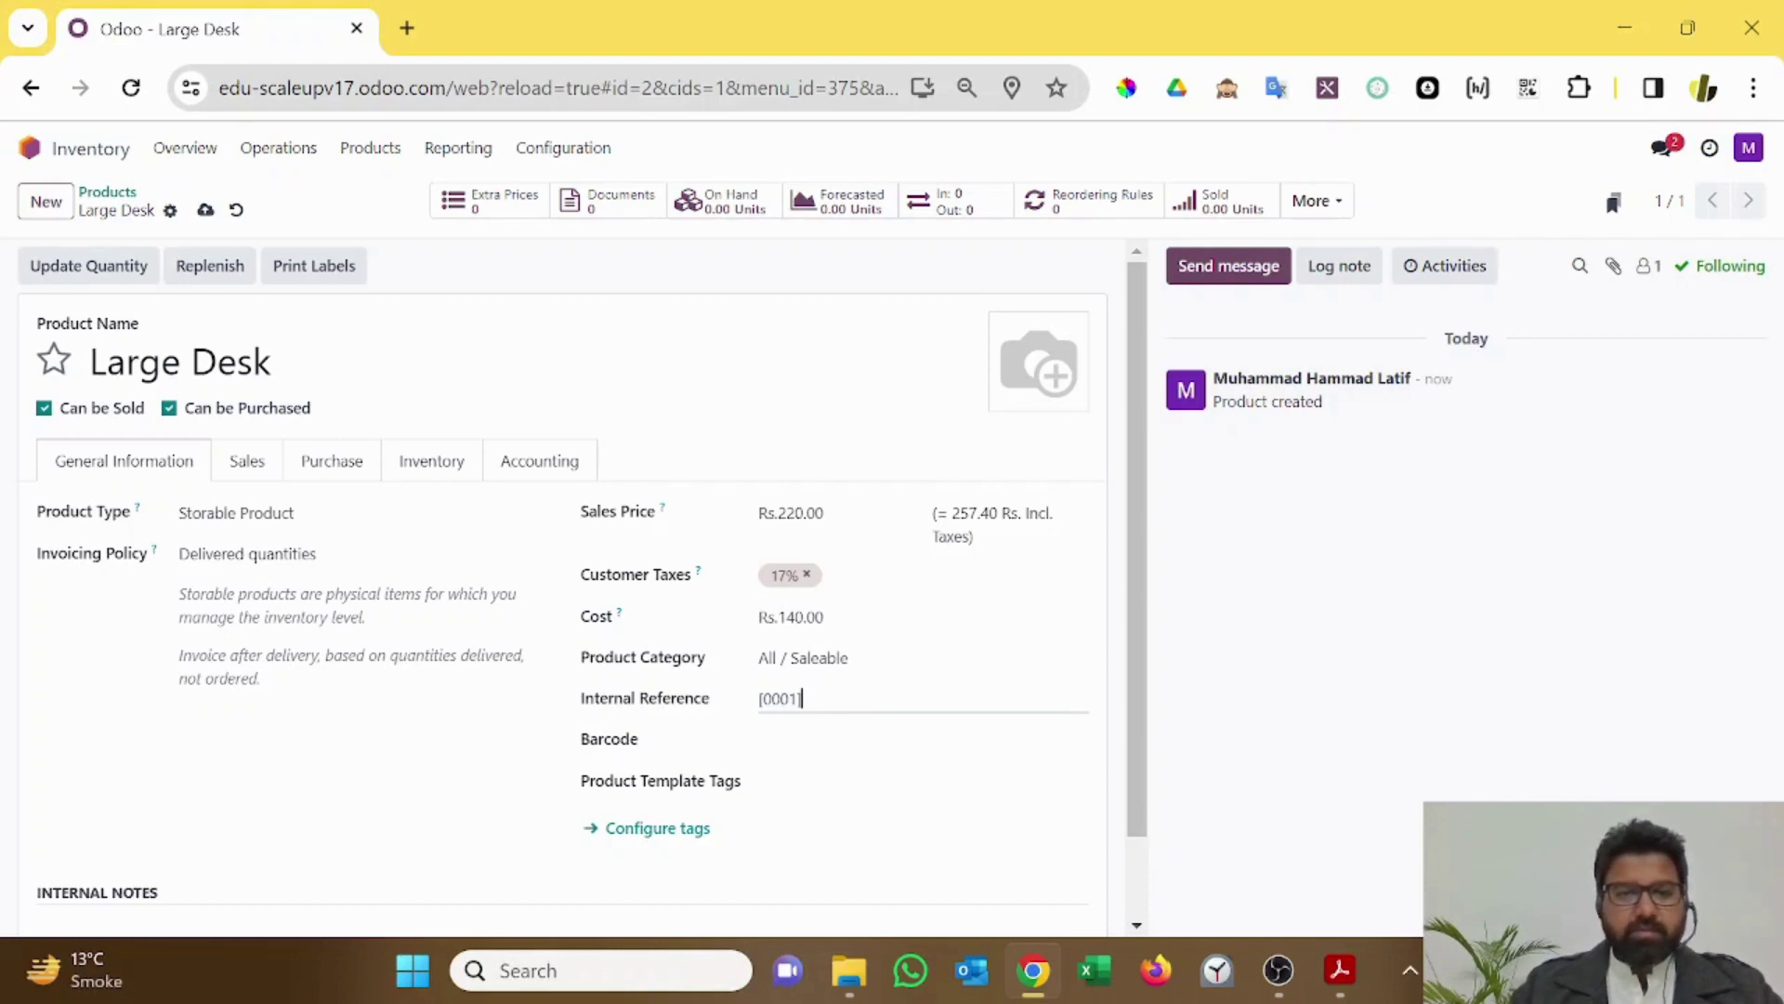
pyautogui.scroll(-1, 920, 688)
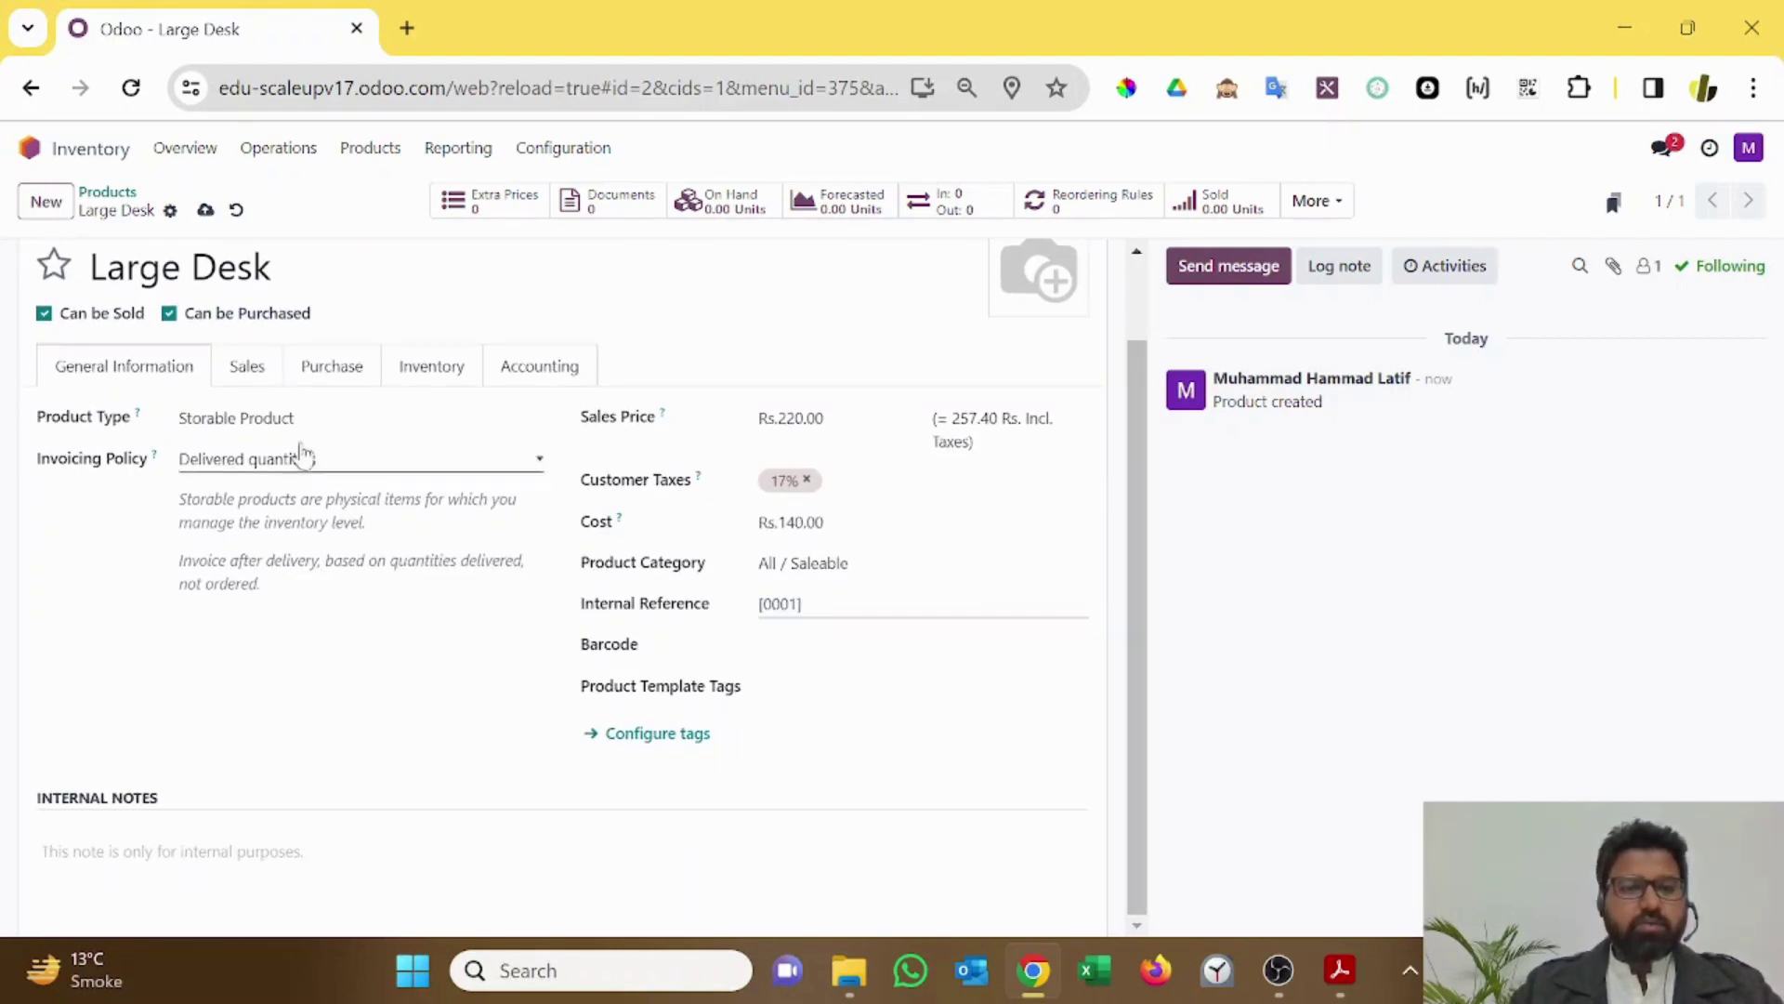
pyautogui.click(246, 366)
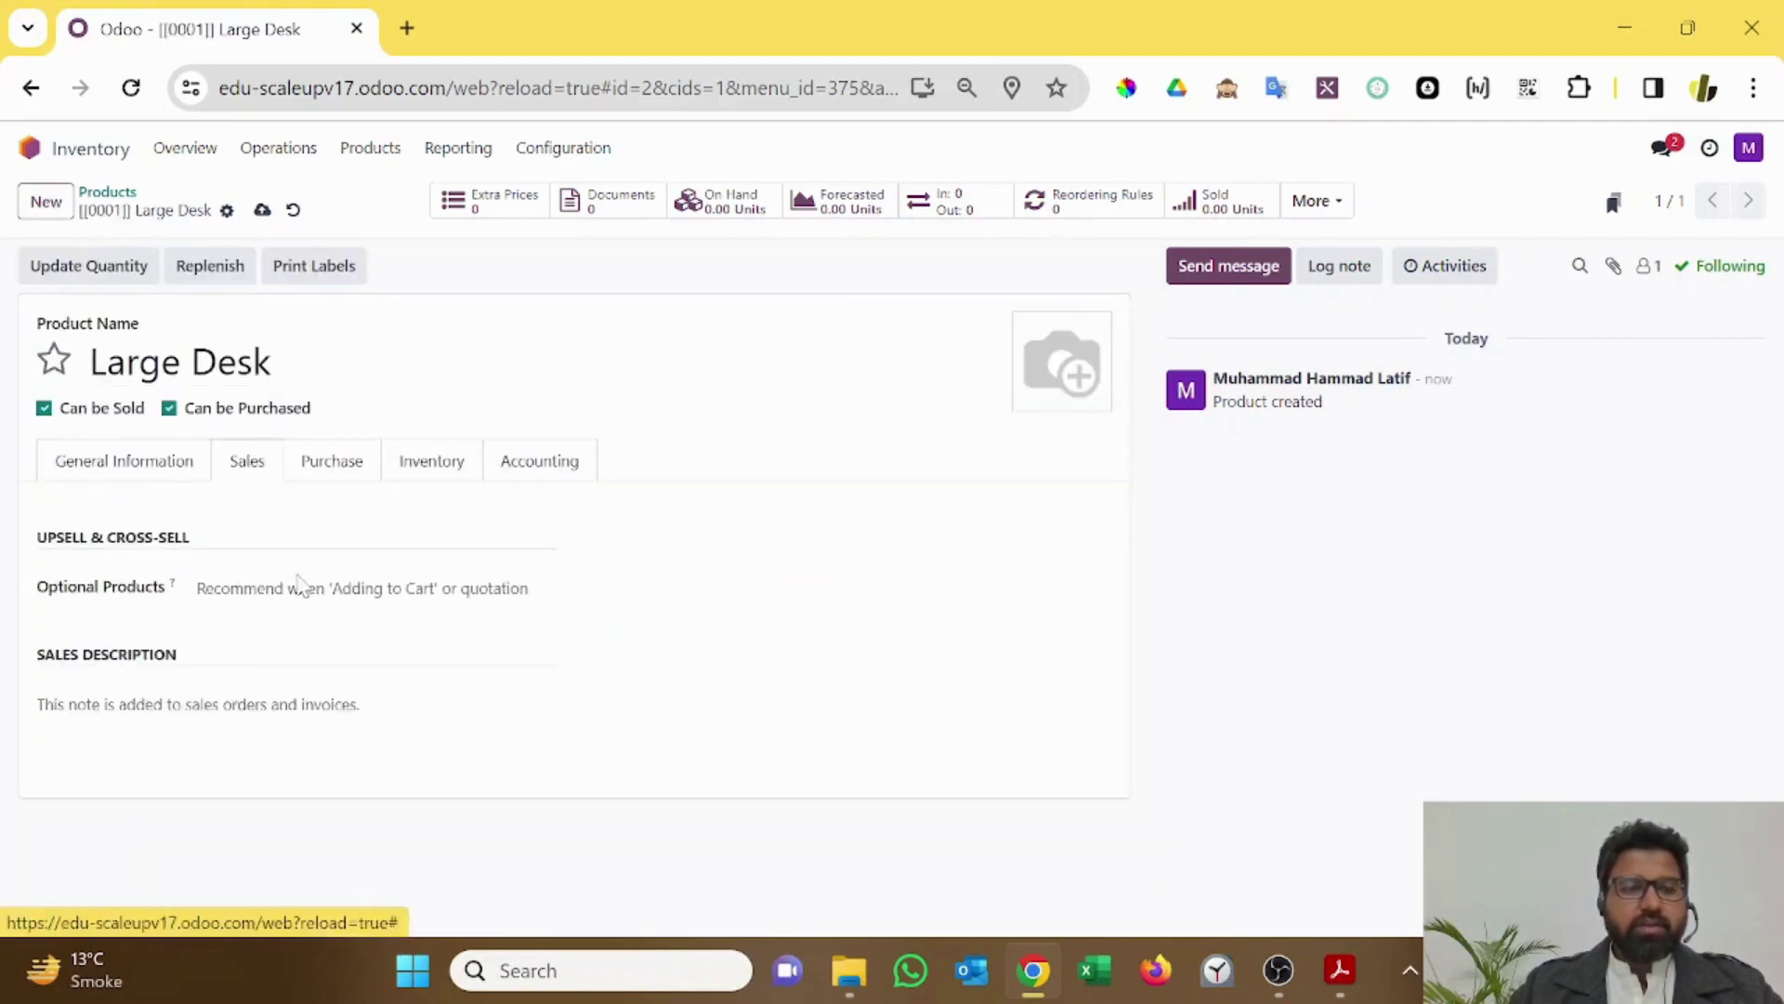
# Step: Review the Purchase tab: no vendors, 17% vendor taxes, billing on received quantities
pyautogui.click(340, 463)
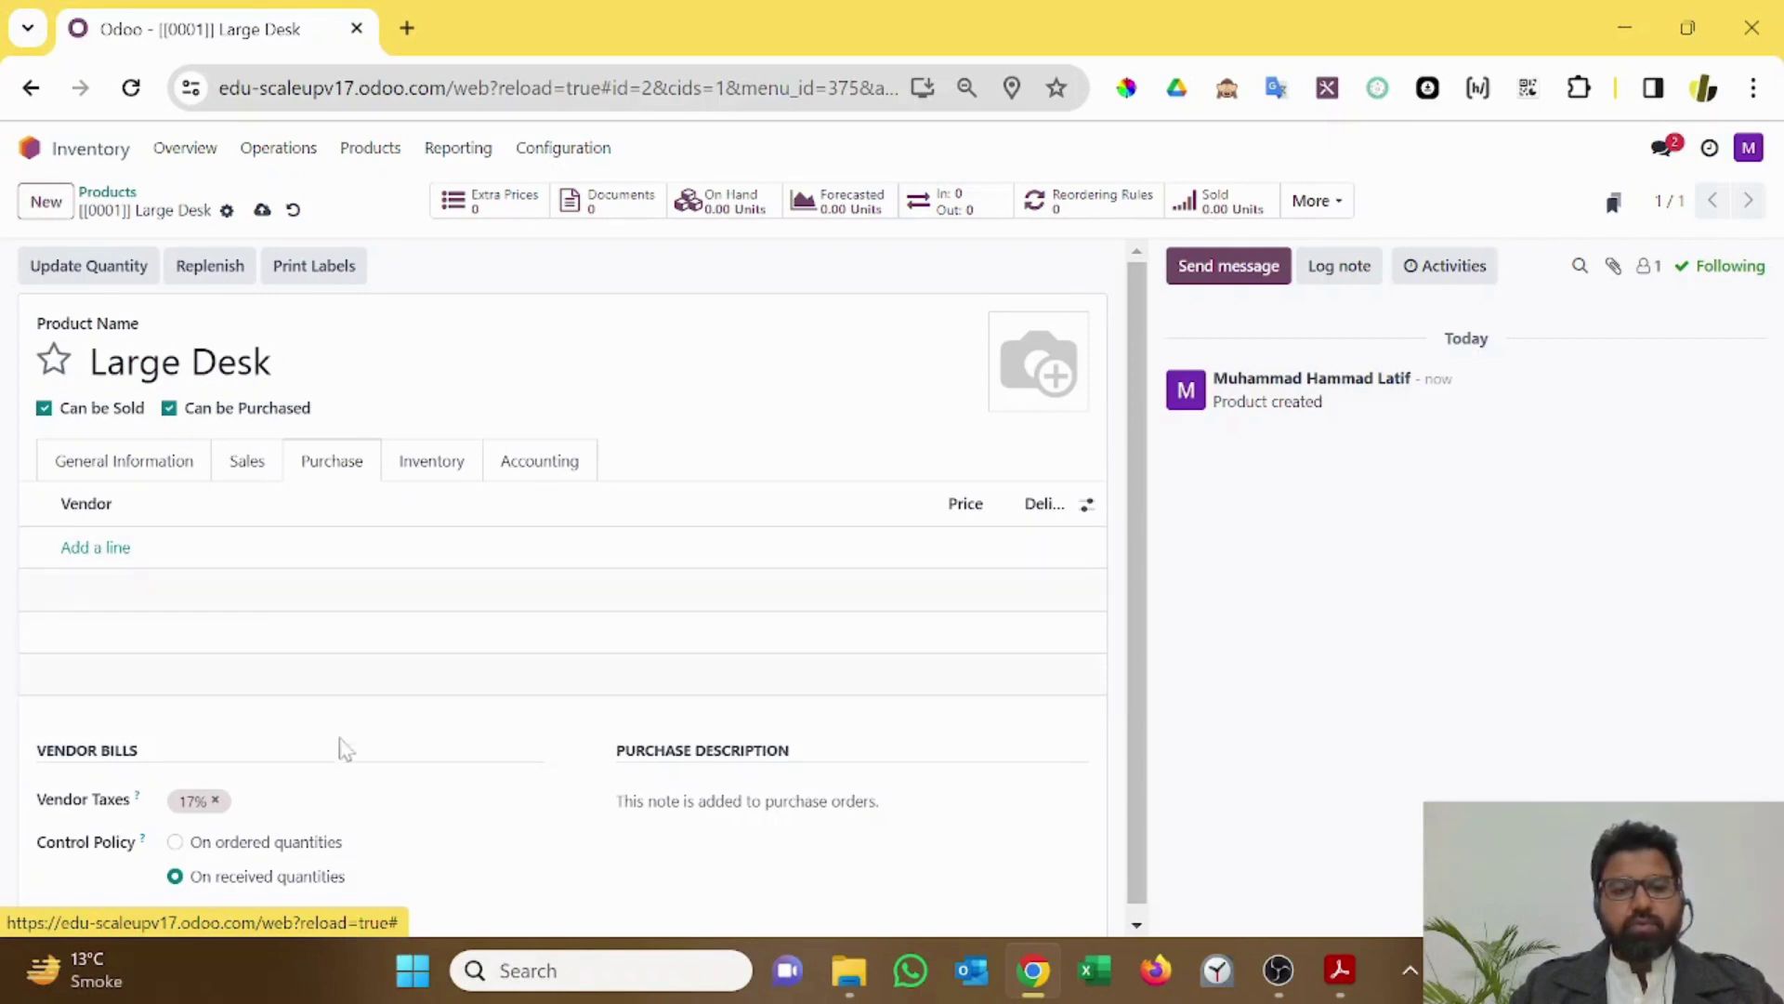
pyautogui.scroll(-1, 278, 818)
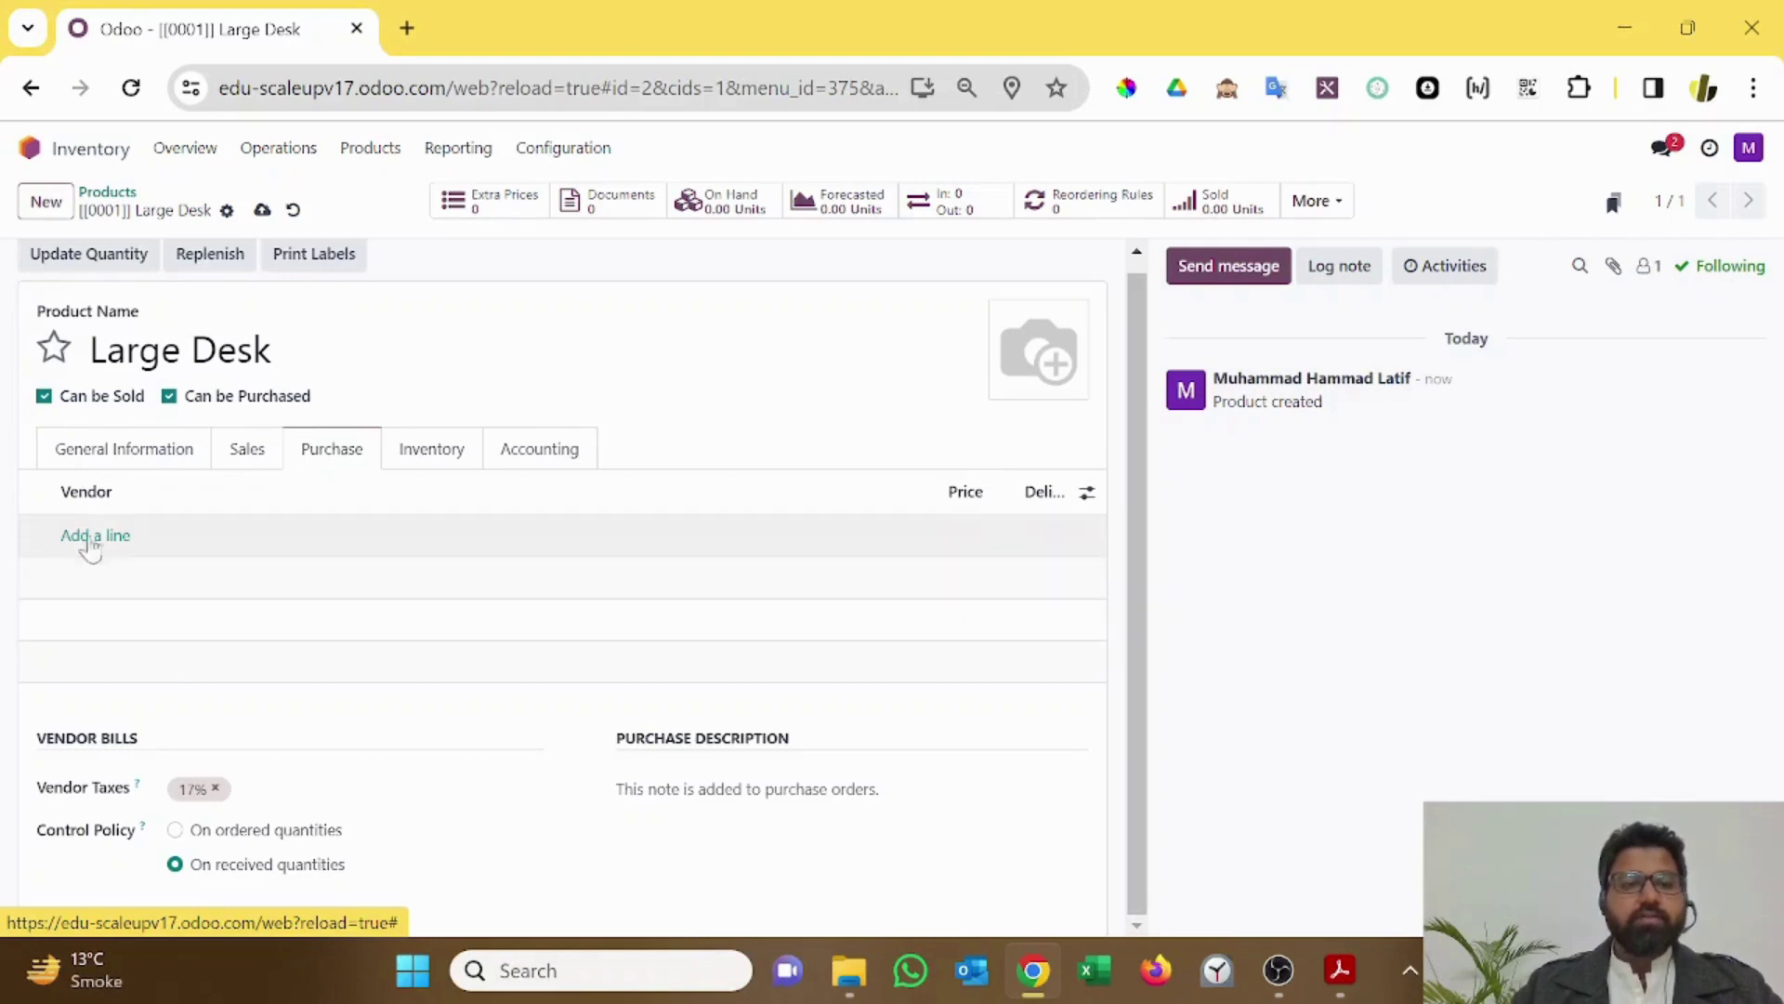
# Step: Add vendor line 'Wood Corner' via Create and edit, moving to its Street field
pyautogui.click(95, 534)
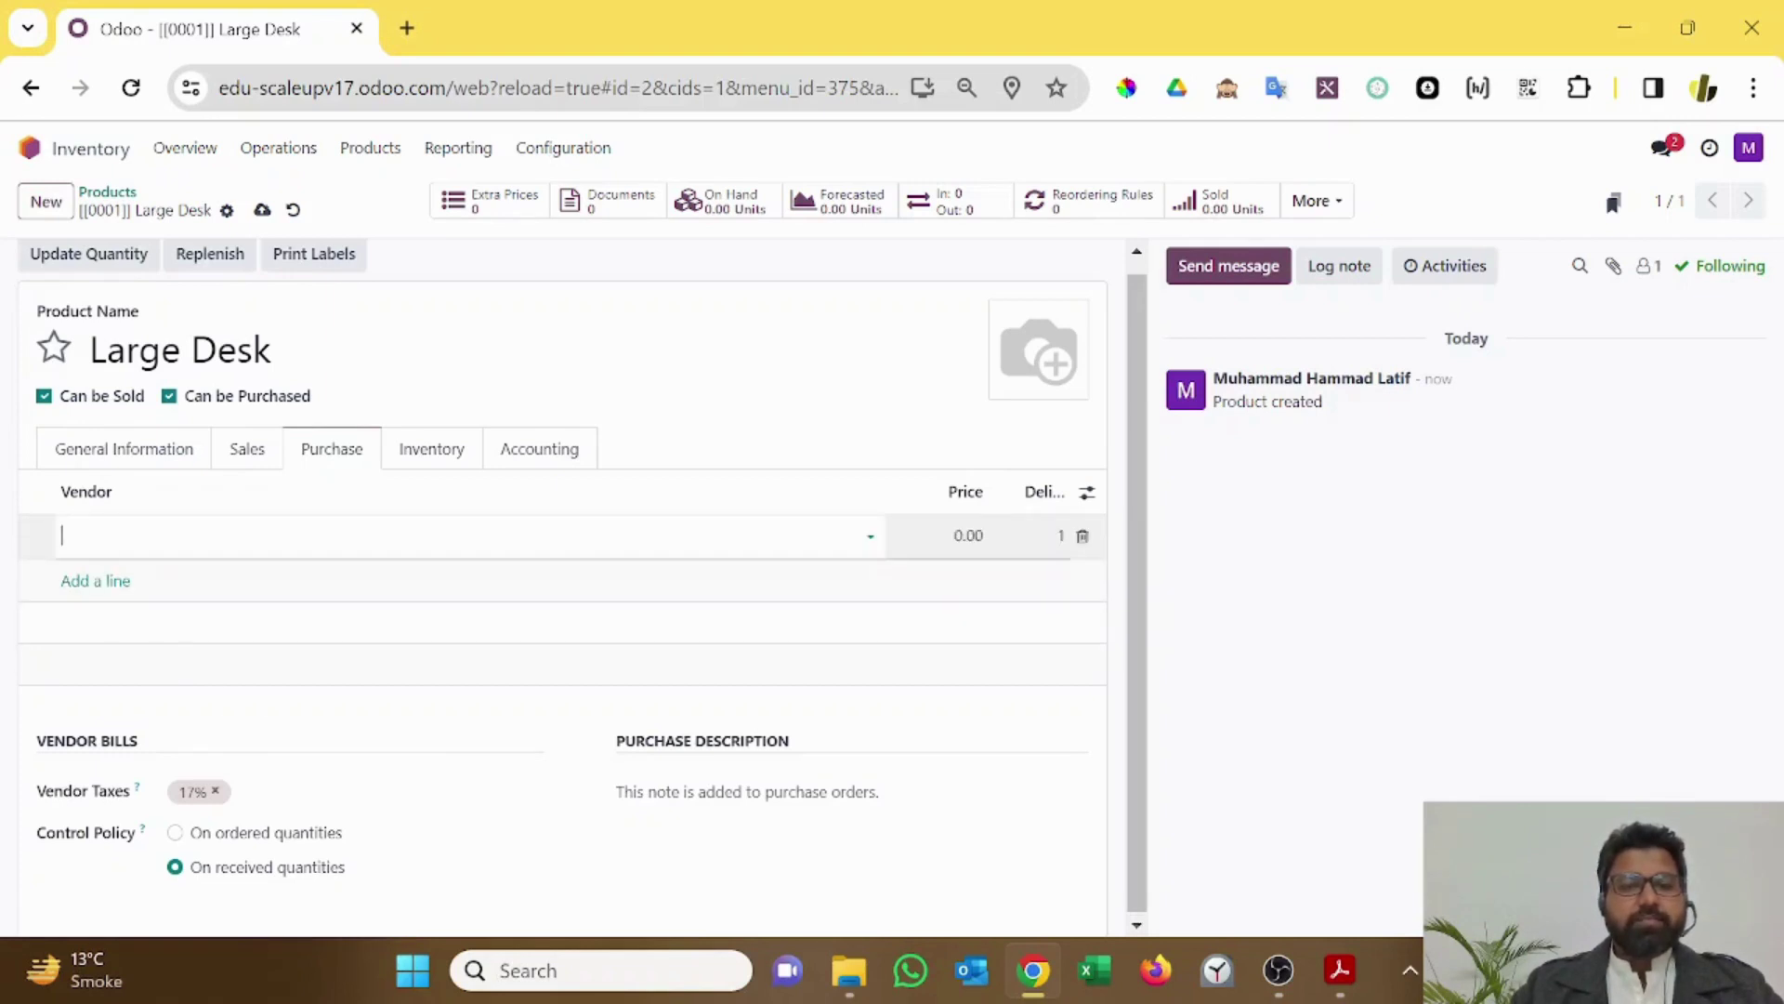
pyautogui.write('Wood ')
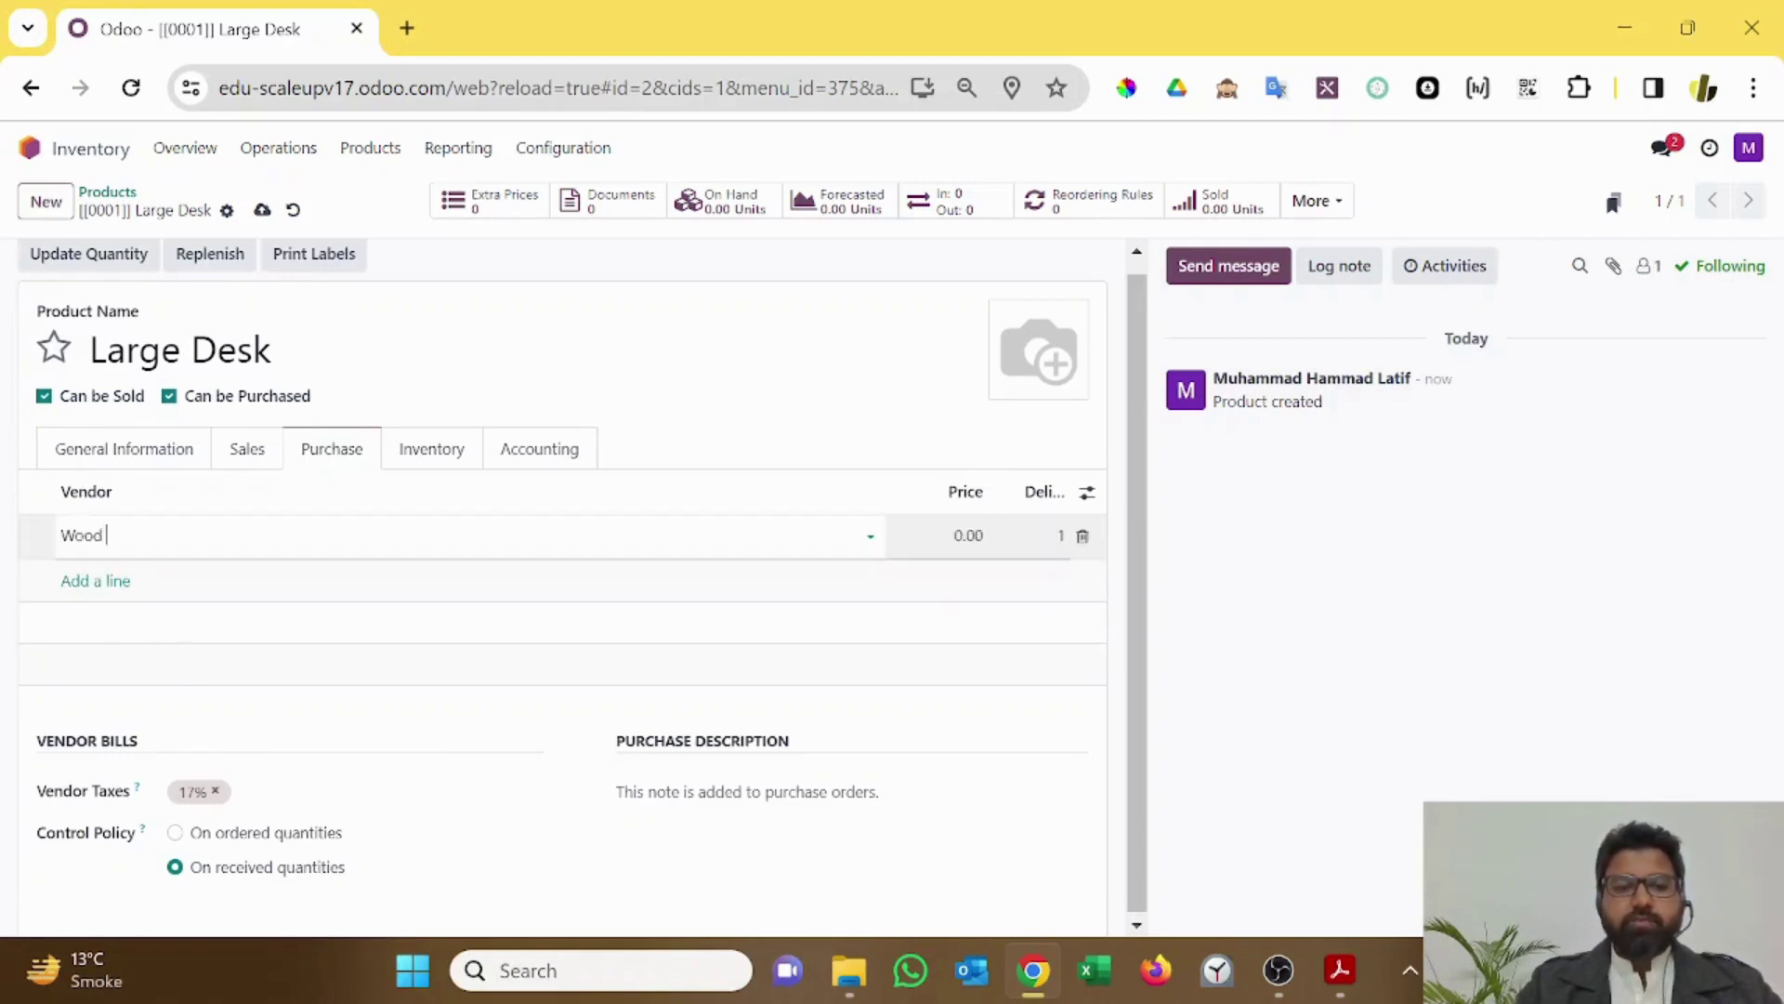
pyautogui.write('Corner')
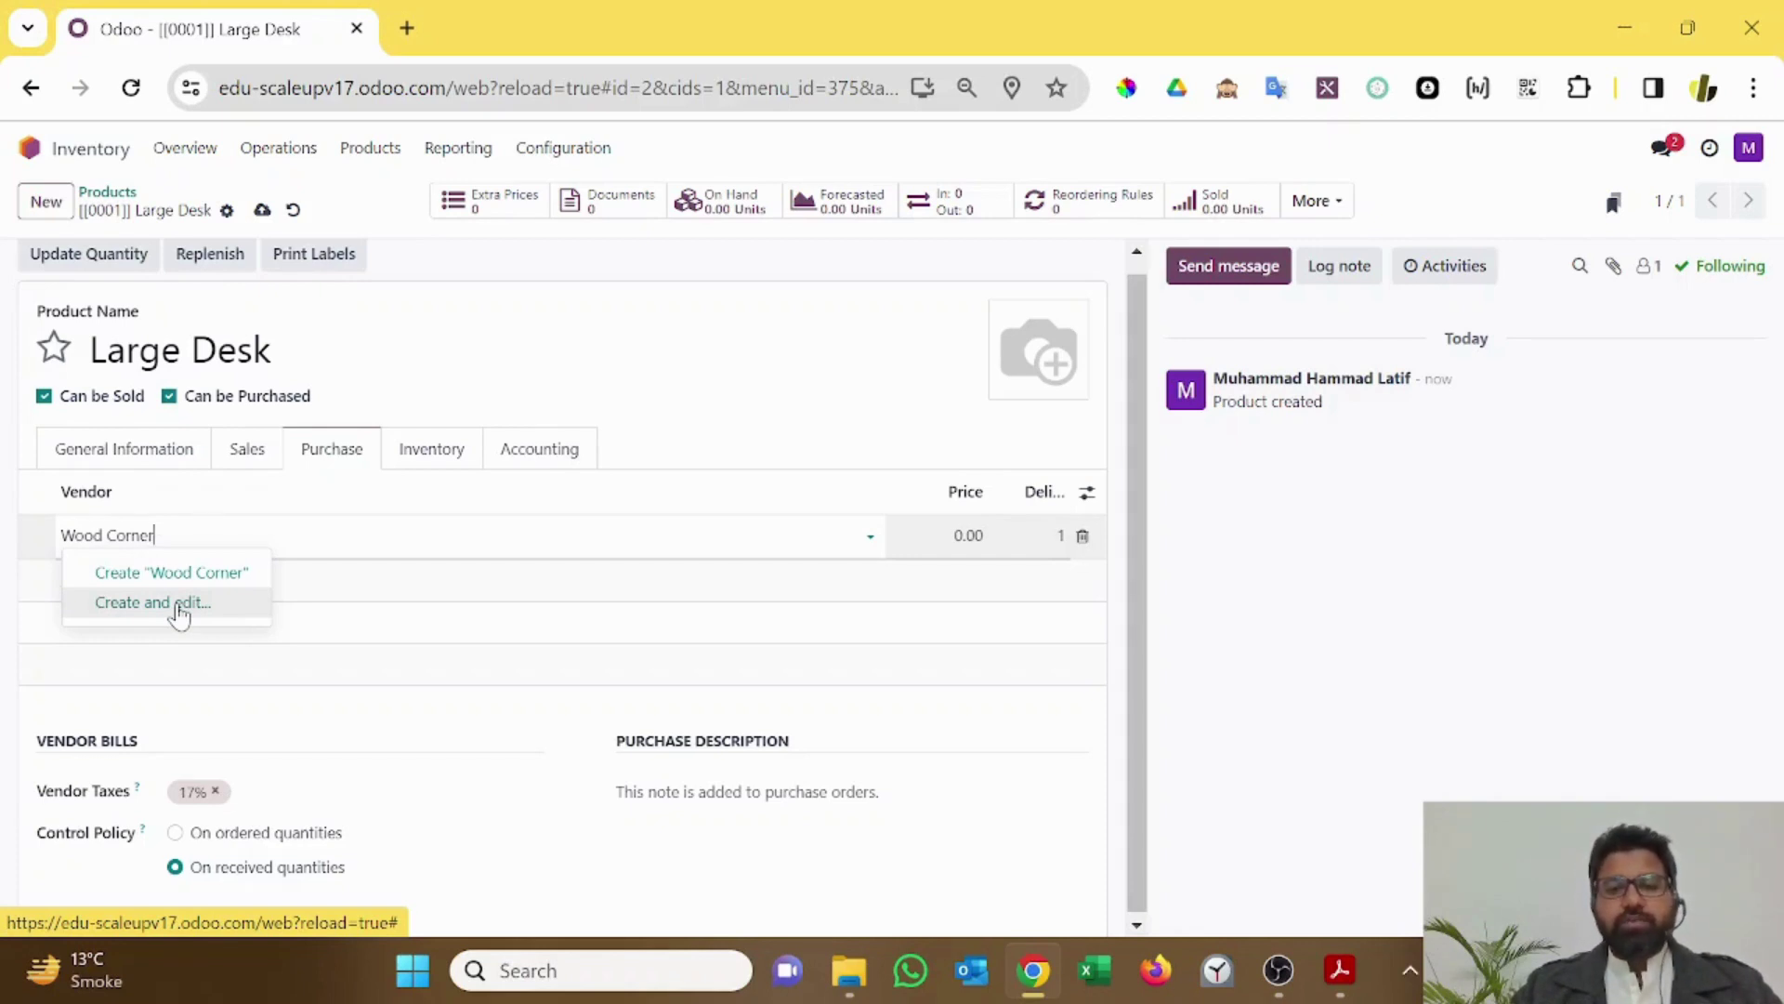
pyautogui.click(153, 603)
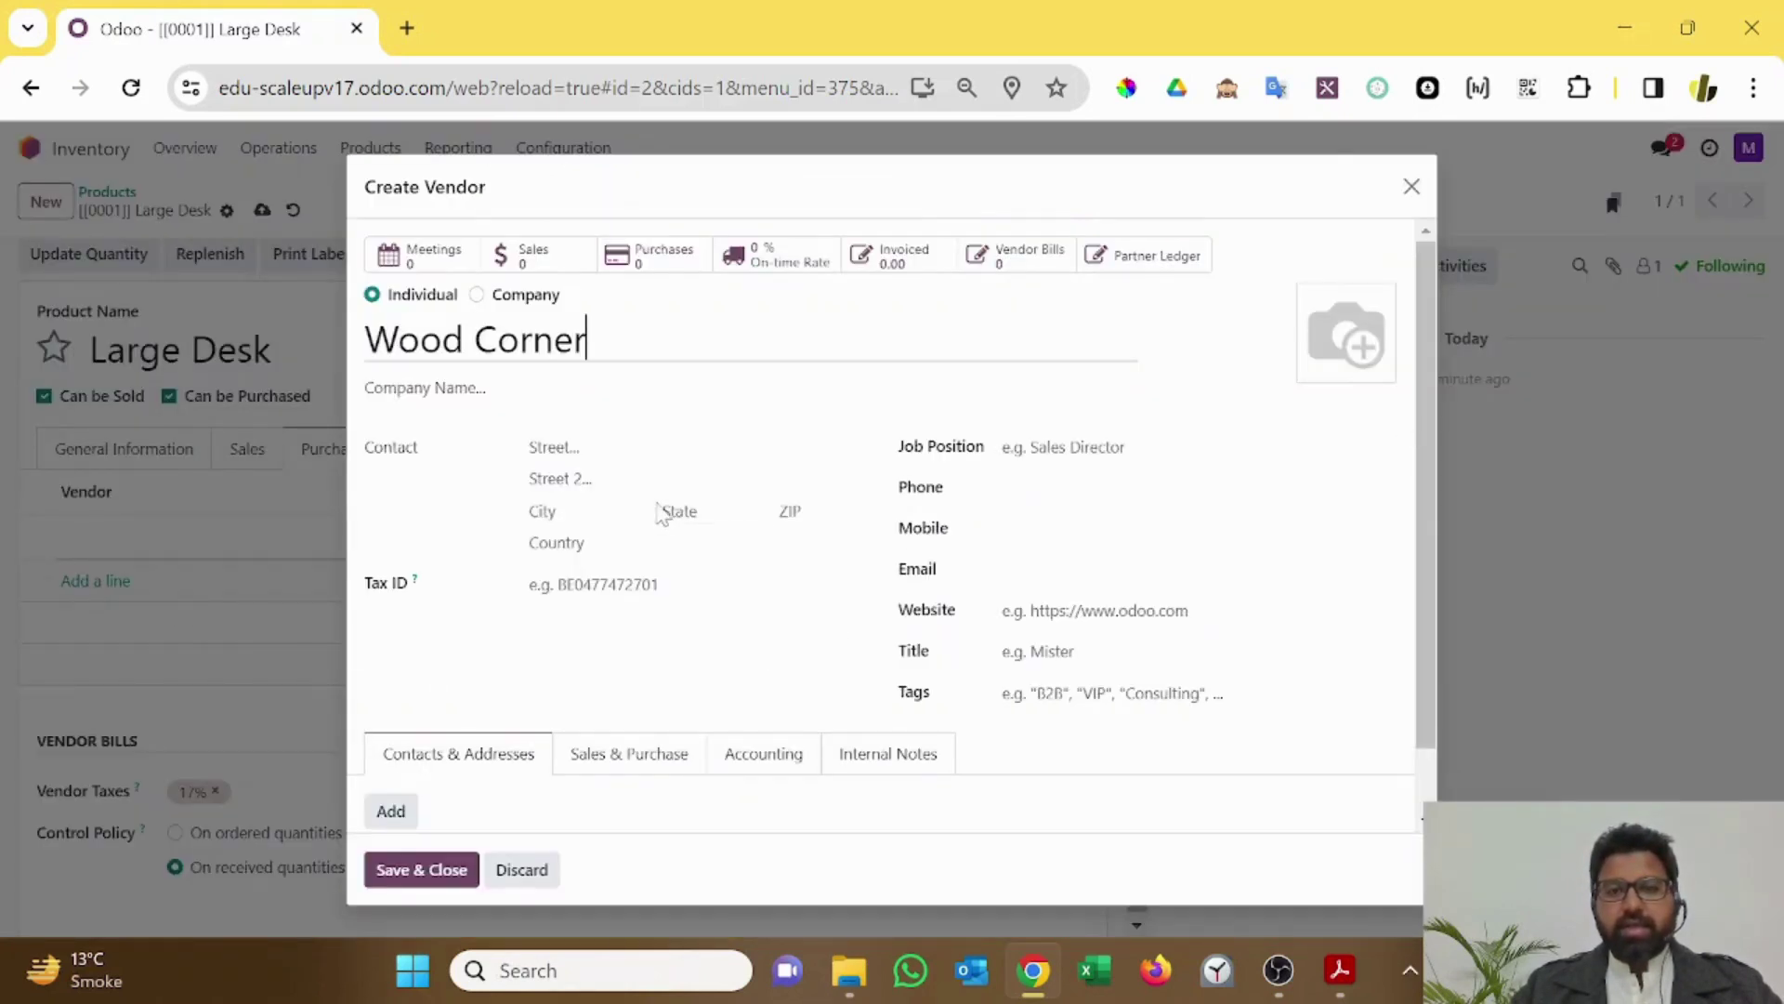
pyautogui.press('Tab')
pyautogui.press('Tab')
# Step: Copy Wood Corner's address from the invoice slide in the case study PDF
pyautogui.click(1340, 969)
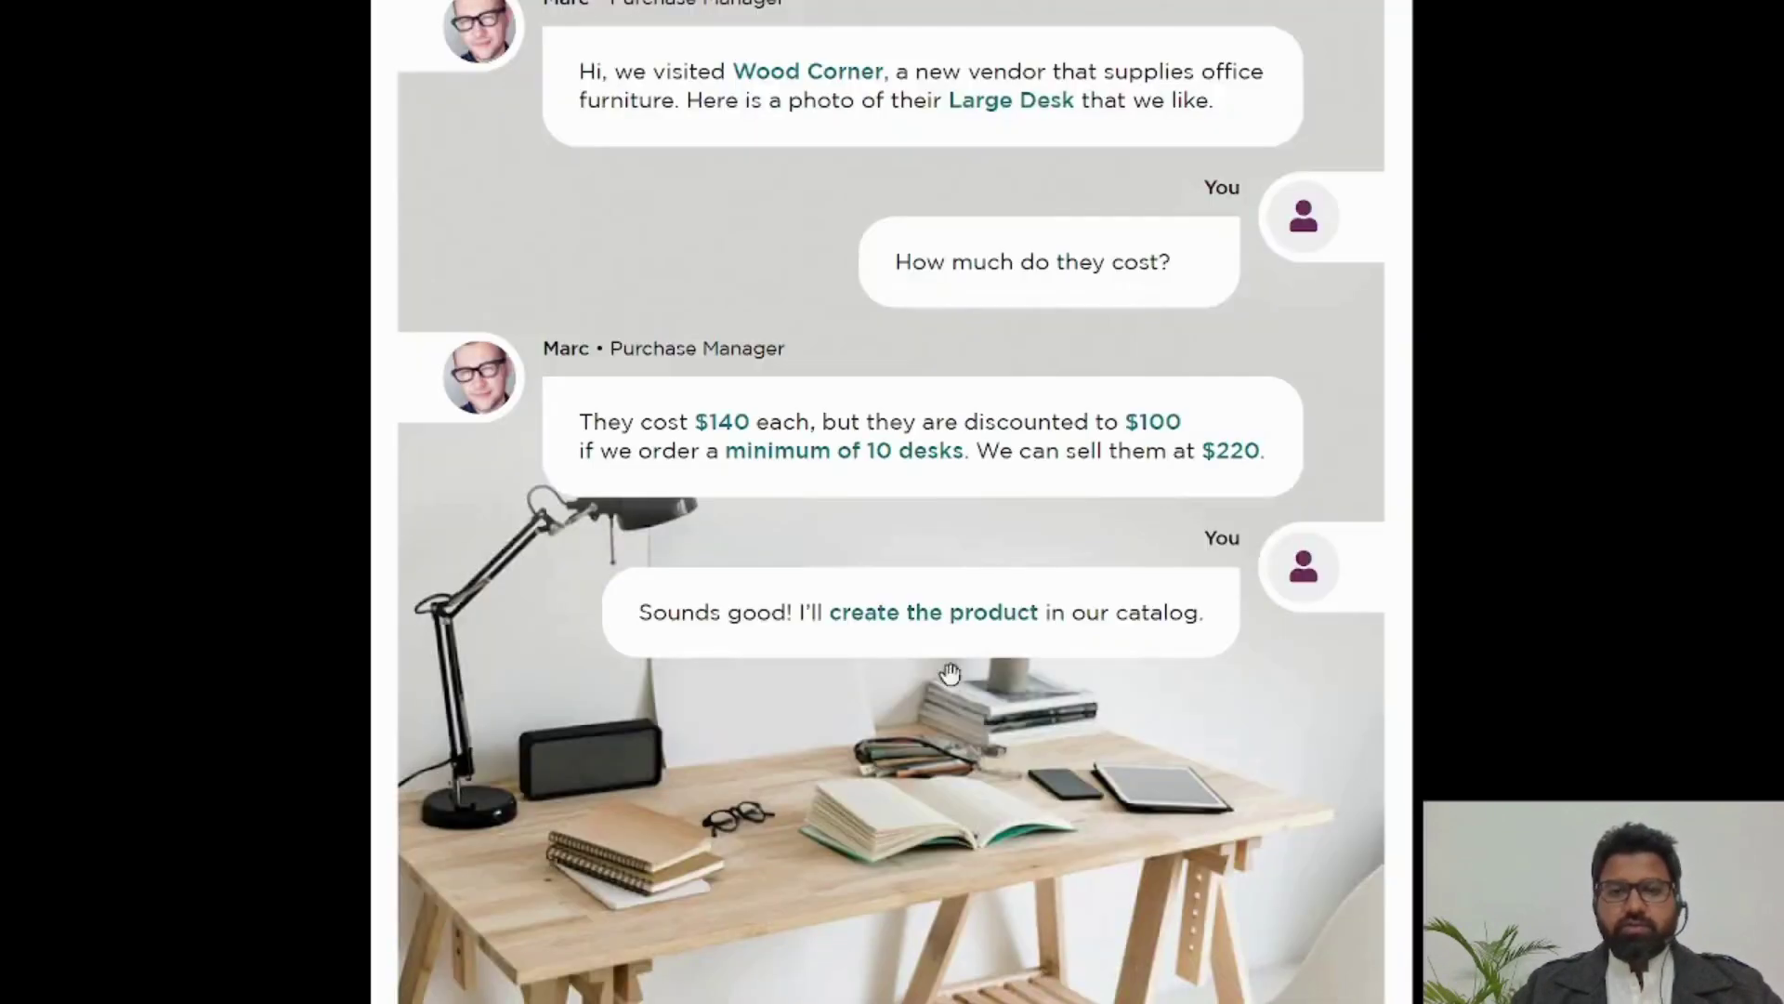
pyautogui.scroll(-15, 1015, 777)
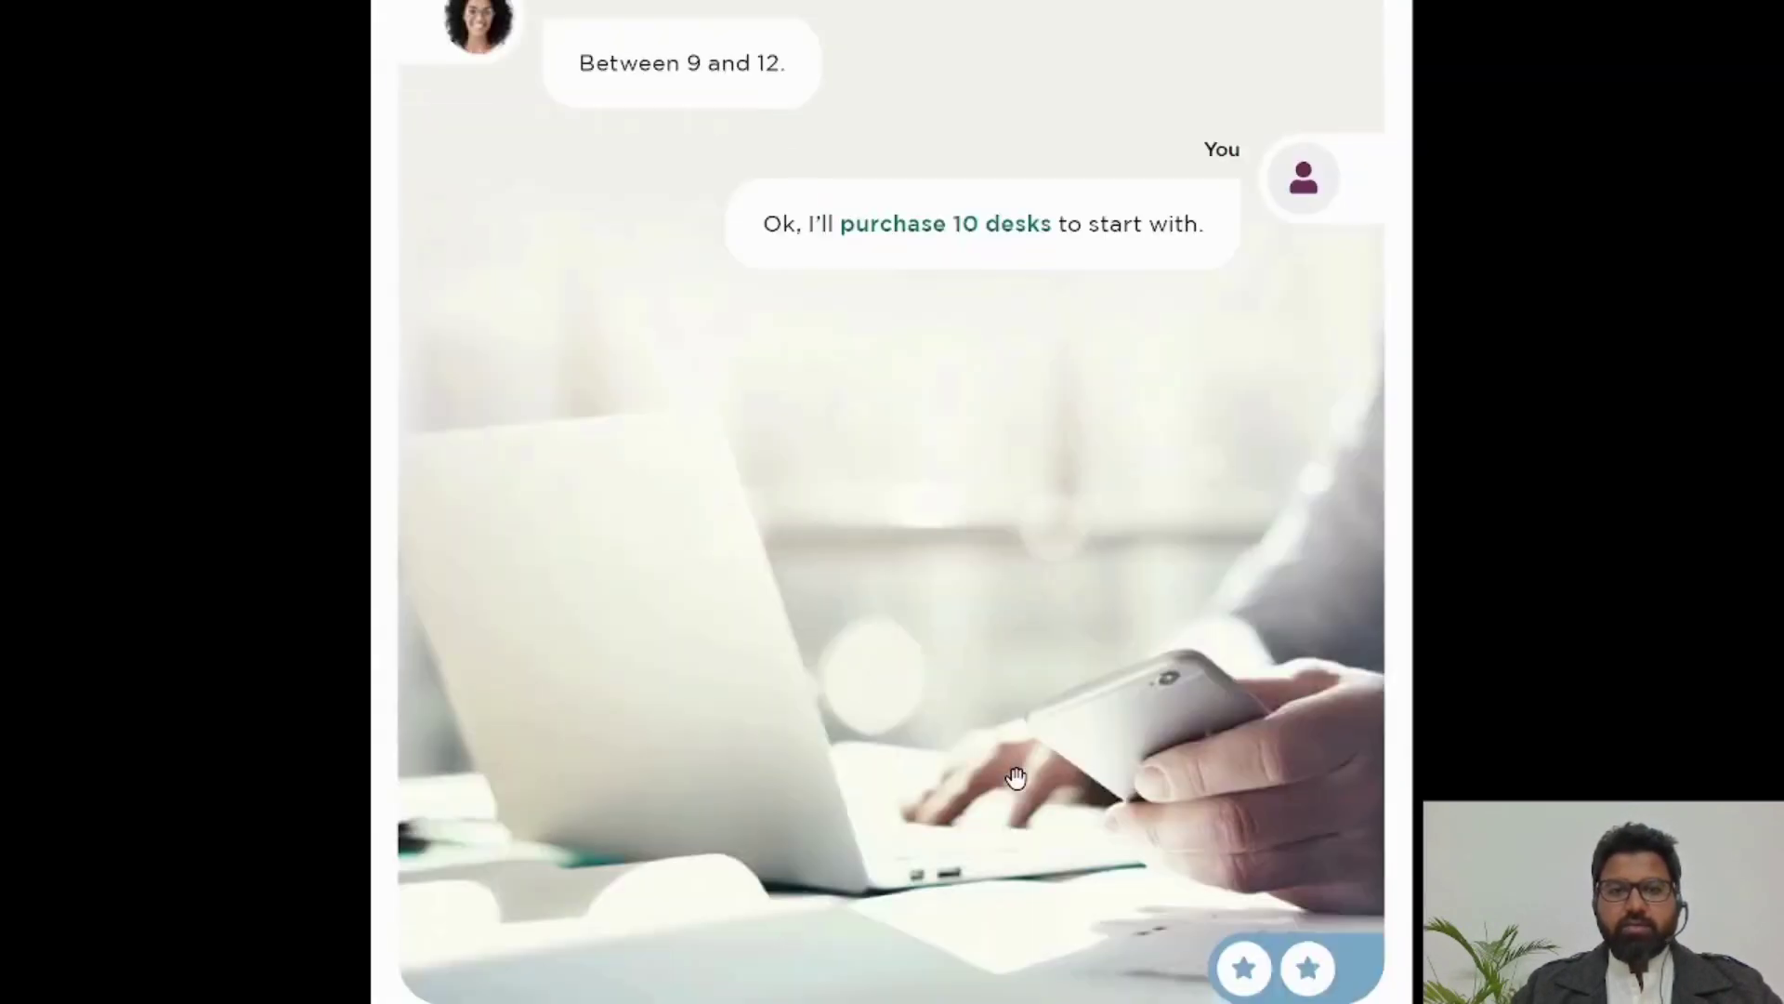
pyautogui.scroll(-15, 1016, 777)
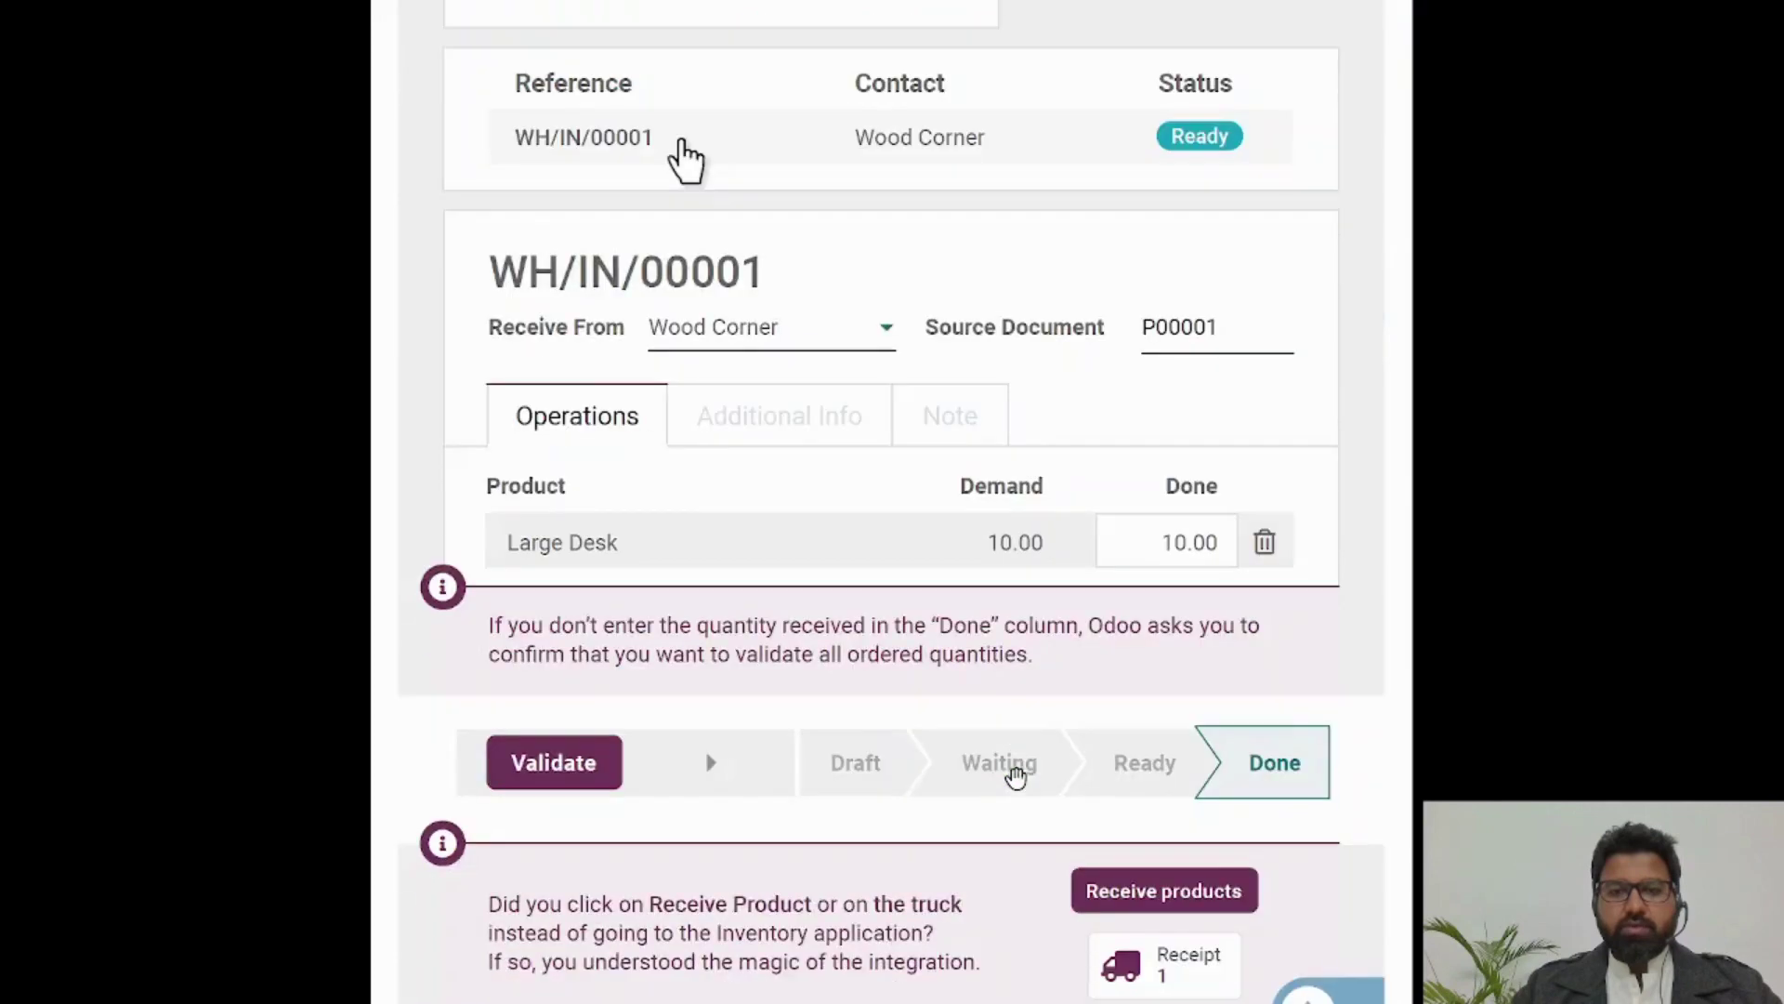
pyautogui.scroll(-10, 1016, 777)
pyautogui.scroll(-1, 1016, 777)
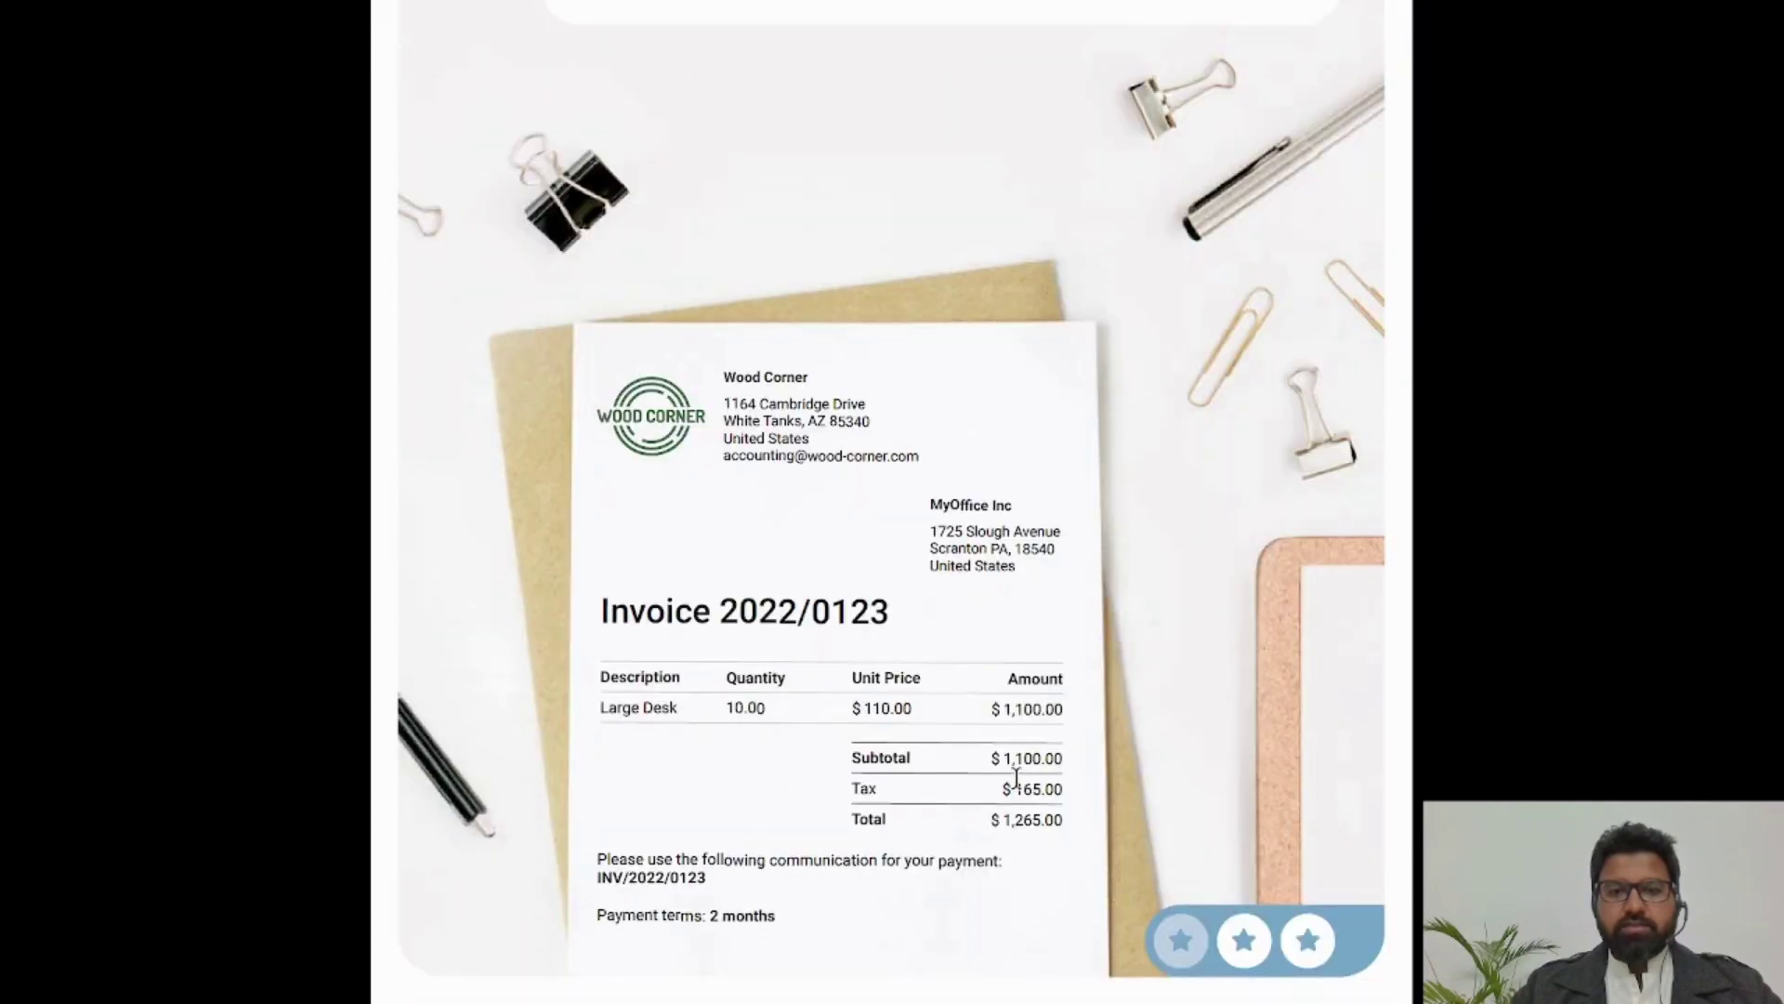
pyautogui.moveTo(723, 406); pyautogui.dragTo(924, 465)
pyautogui.hotkey('ctrl', 'c')
# Step: Paste the address into Street and move its postcode and country tail to Street 2
pyautogui.hotkey('alt', 'Tab')
pyautogui.hotkey('ctrl', 'v')
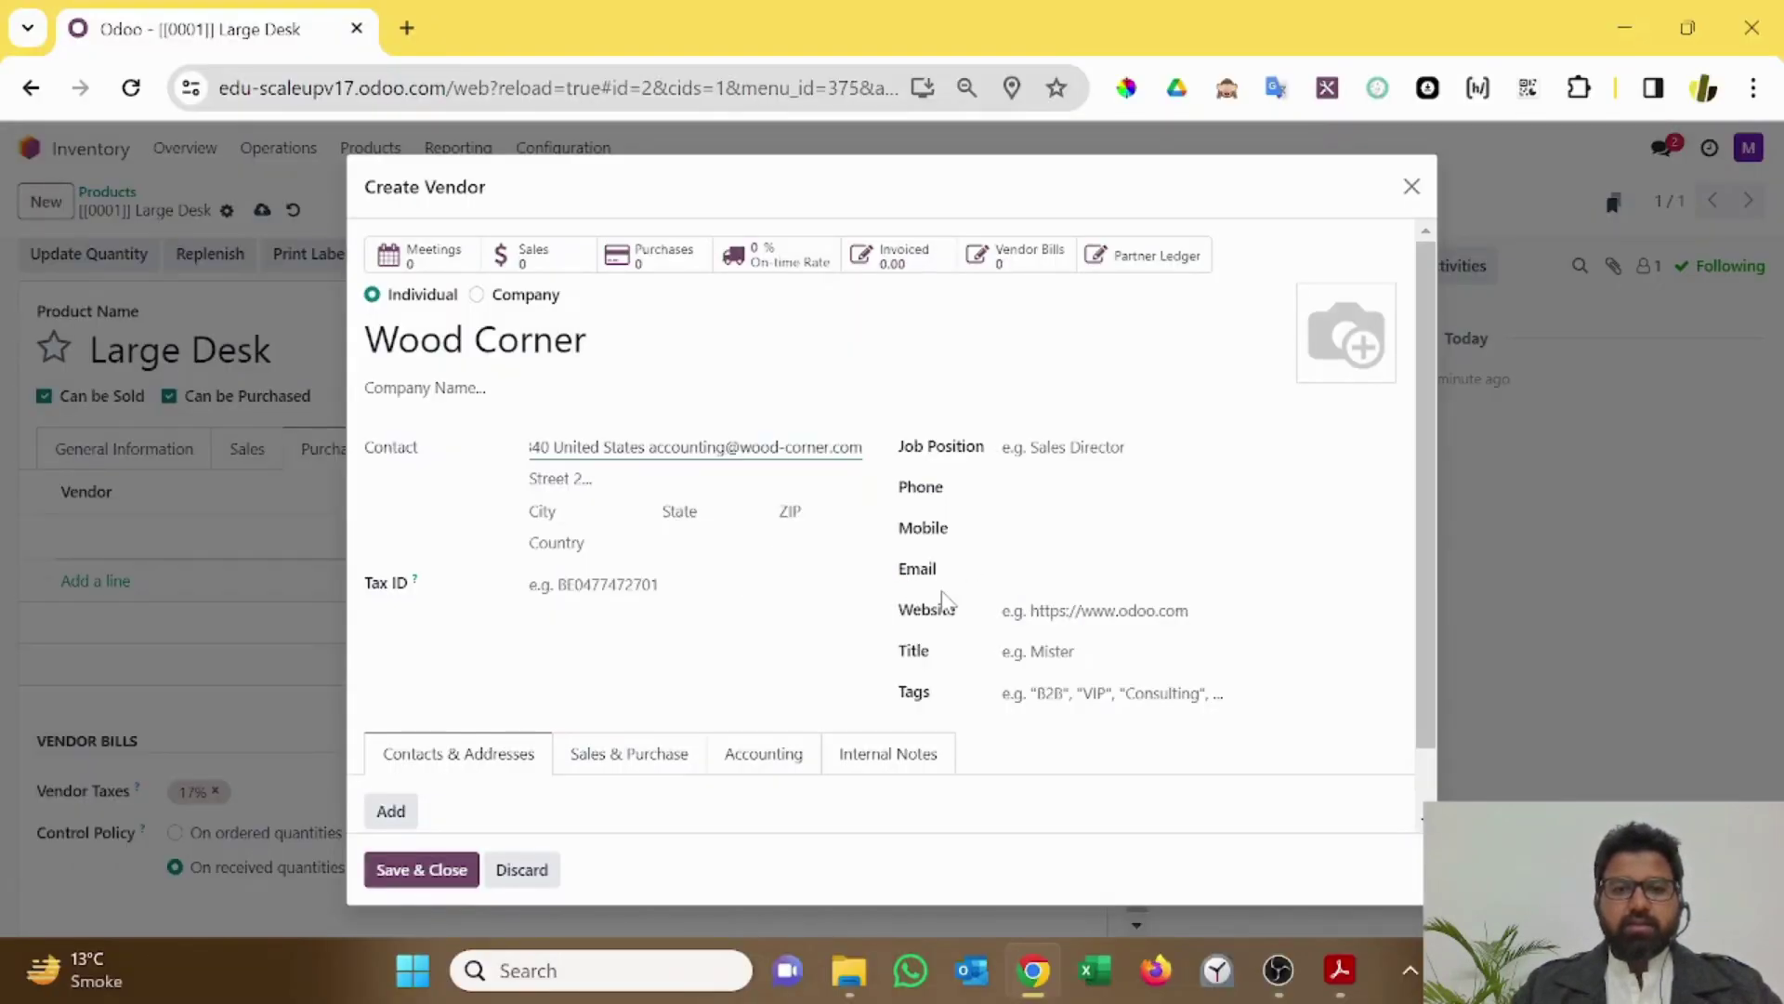
pyautogui.hotkey('ctrl', 'shift', 'Left')
pyautogui.hotkey('ctrl', 'shift', 'Left')
pyautogui.hotkey('ctrl', 'shift', 'Left')
pyautogui.hotkey('ctrl', 'shift', 'Left')
pyautogui.hotkey('ctrl', 'shift', 'Left')
pyautogui.hotkey('ctrl', 'shift', 'Left')
pyautogui.hotkey('ctrl', 'shift', 'Left')
pyautogui.hotkey('ctrl', 'shift', 'Left')
pyautogui.hotkey('ctrl', 'shift', 'Left')
pyautogui.hotkey('ctrl', 'shift', 'Left')
pyautogui.hotkey('ctrl', 'shift', 'Right')
pyautogui.hotkey('ctrl', 'shift', 'Right')
pyautogui.hotkey('ctrl', 'shift', 'Right')
pyautogui.hotkey('ctrl', 'shift', 'Right')
pyautogui.hotkey('ctrl', 'shift', 'Right')
pyautogui.hotkey('ctrl', 'shift', 'Right')
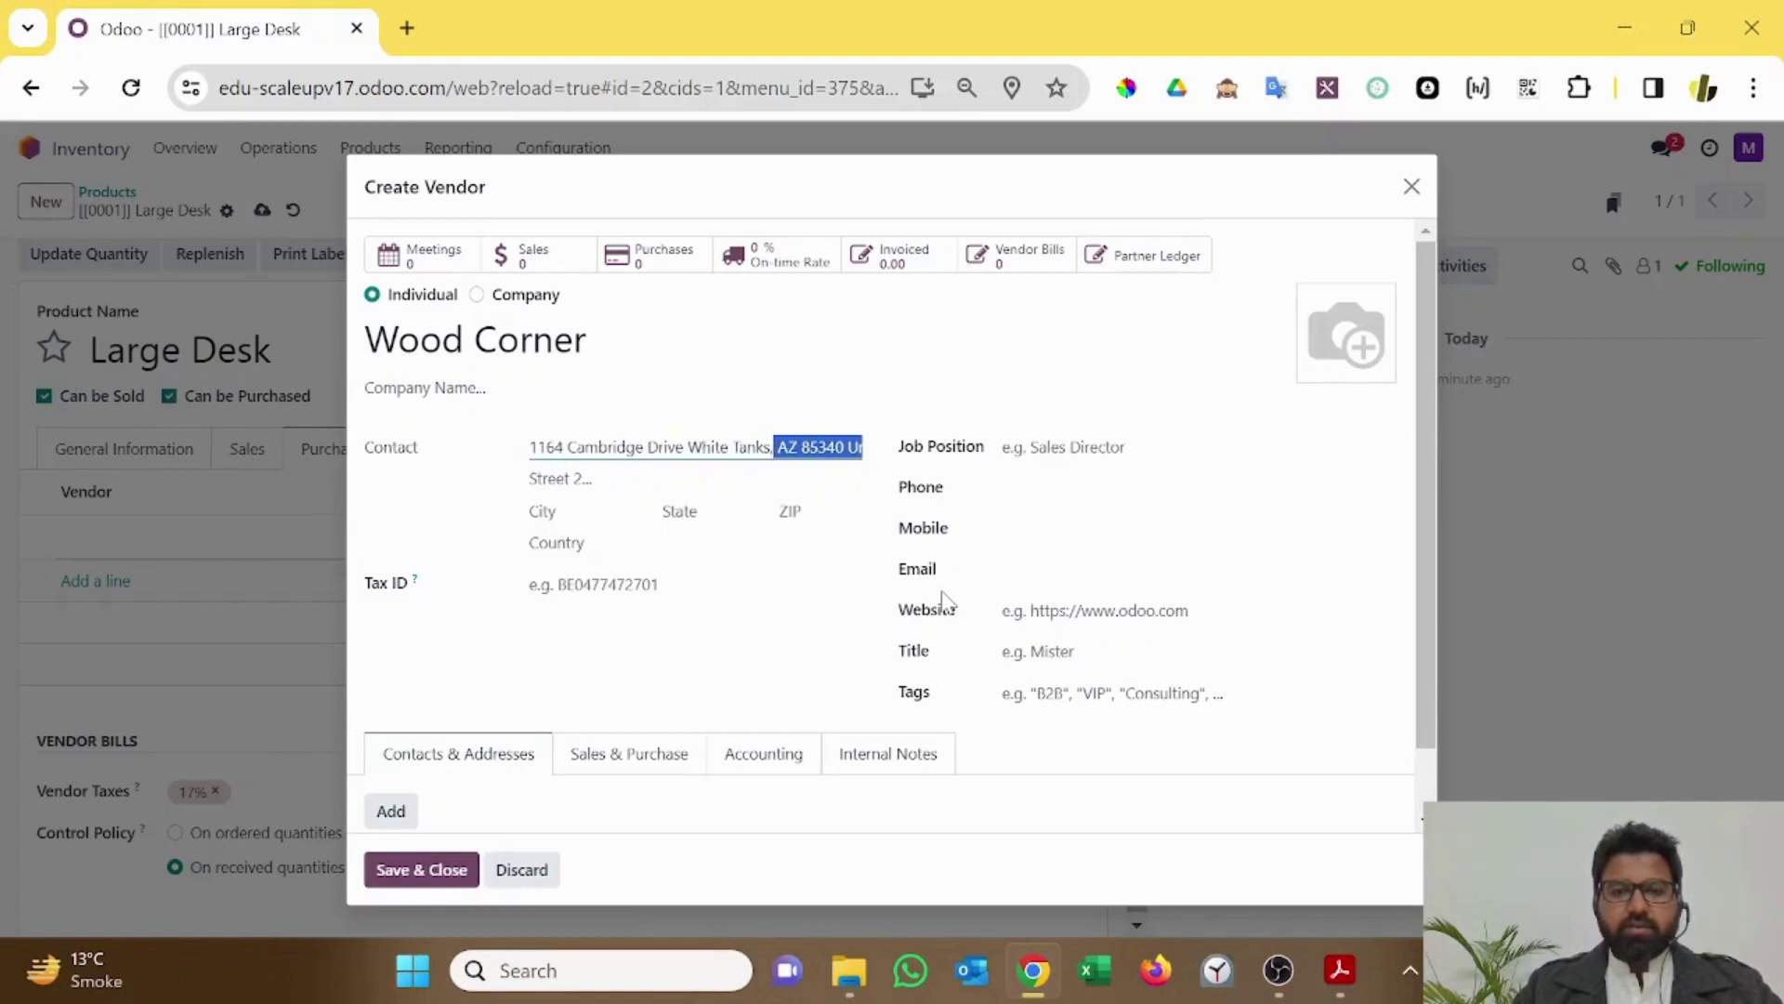
pyautogui.hotkey('ctrl', 'x')
pyautogui.press('Tab')
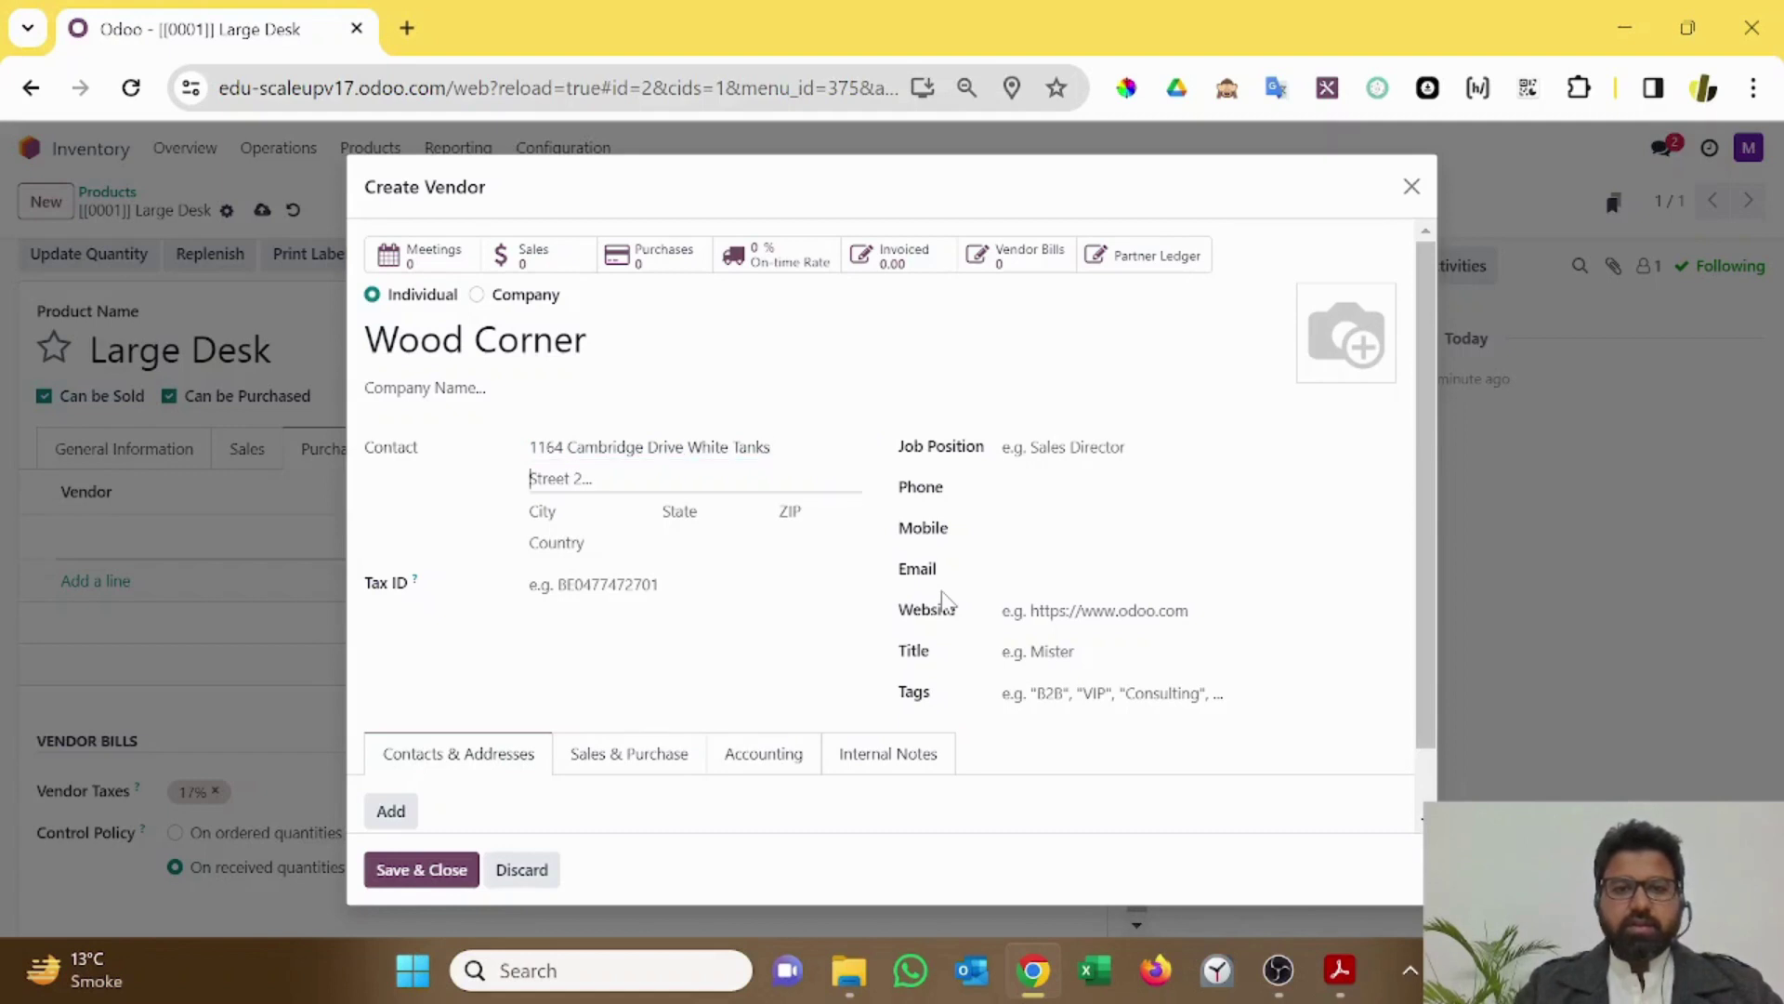
pyautogui.hotkey('ctrl', 'v')
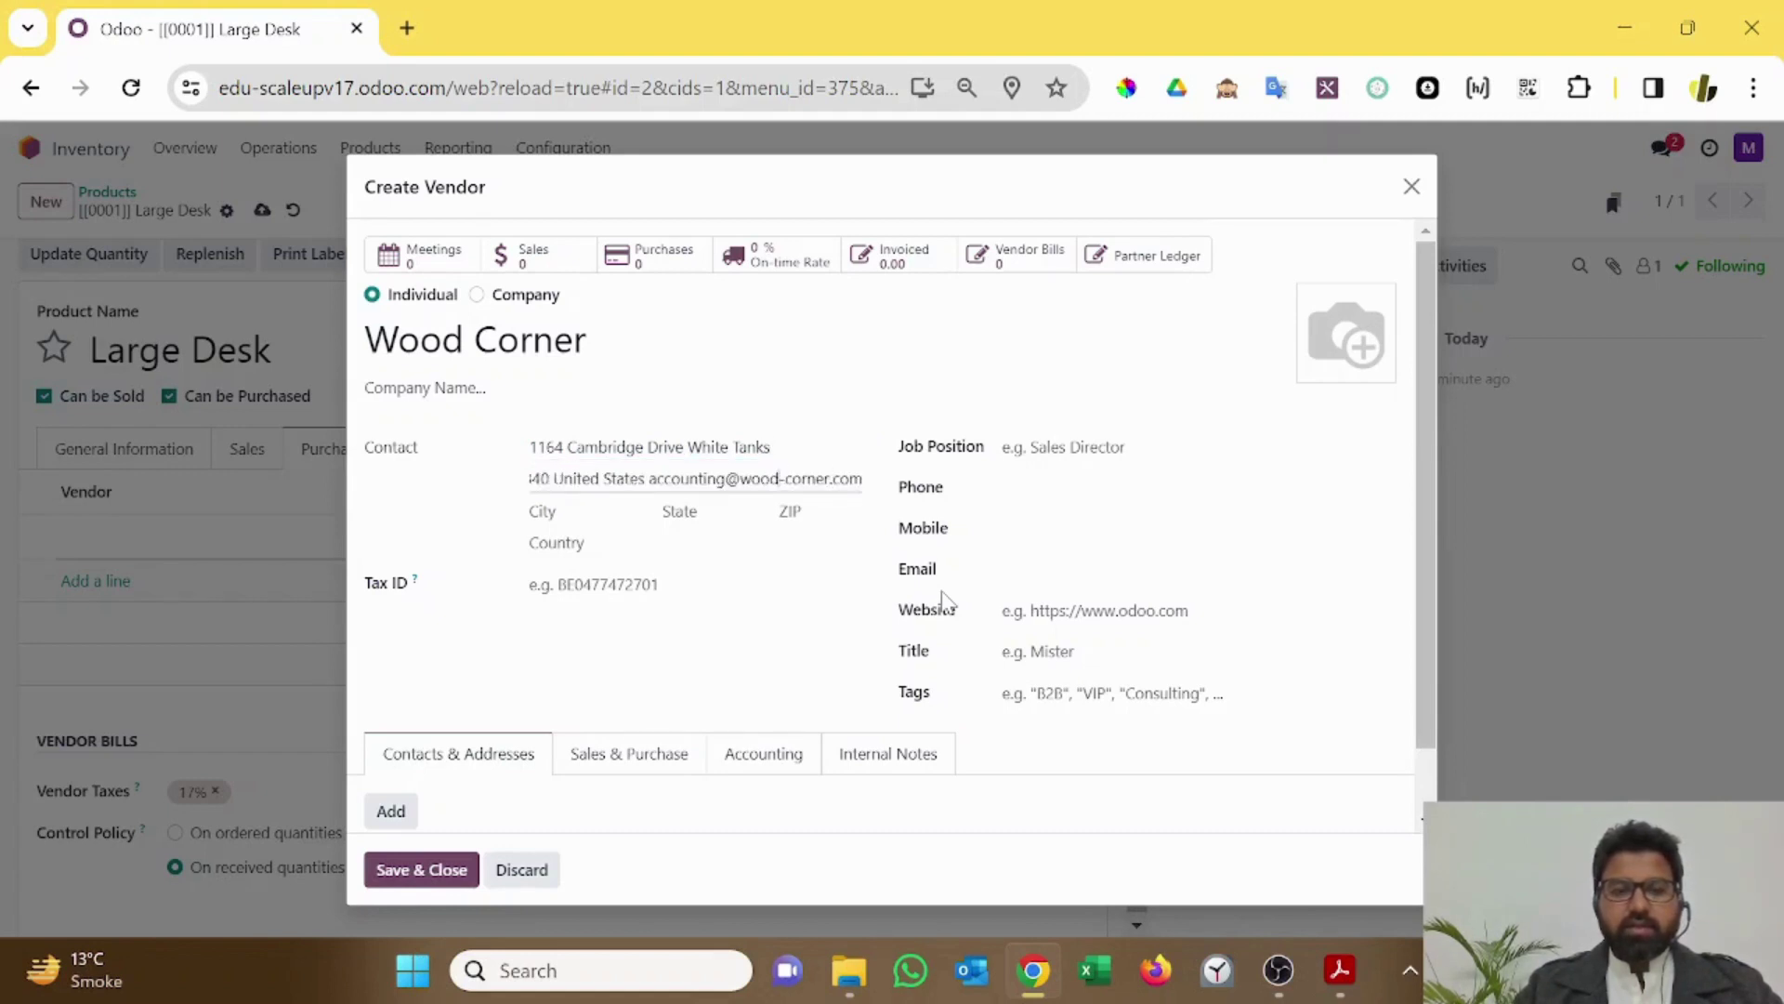
# Step: Delete the repeated street text from the second address line, leaving state AZ and ZIP 85340
pyautogui.press('Home')
pyautogui.hotkey('ctrl', 'shift', 'Right')
pyautogui.hotkey('ctrl', 'shift', 'Right')
pyautogui.hotkey('shift', 'End')
pyautogui.press('End')
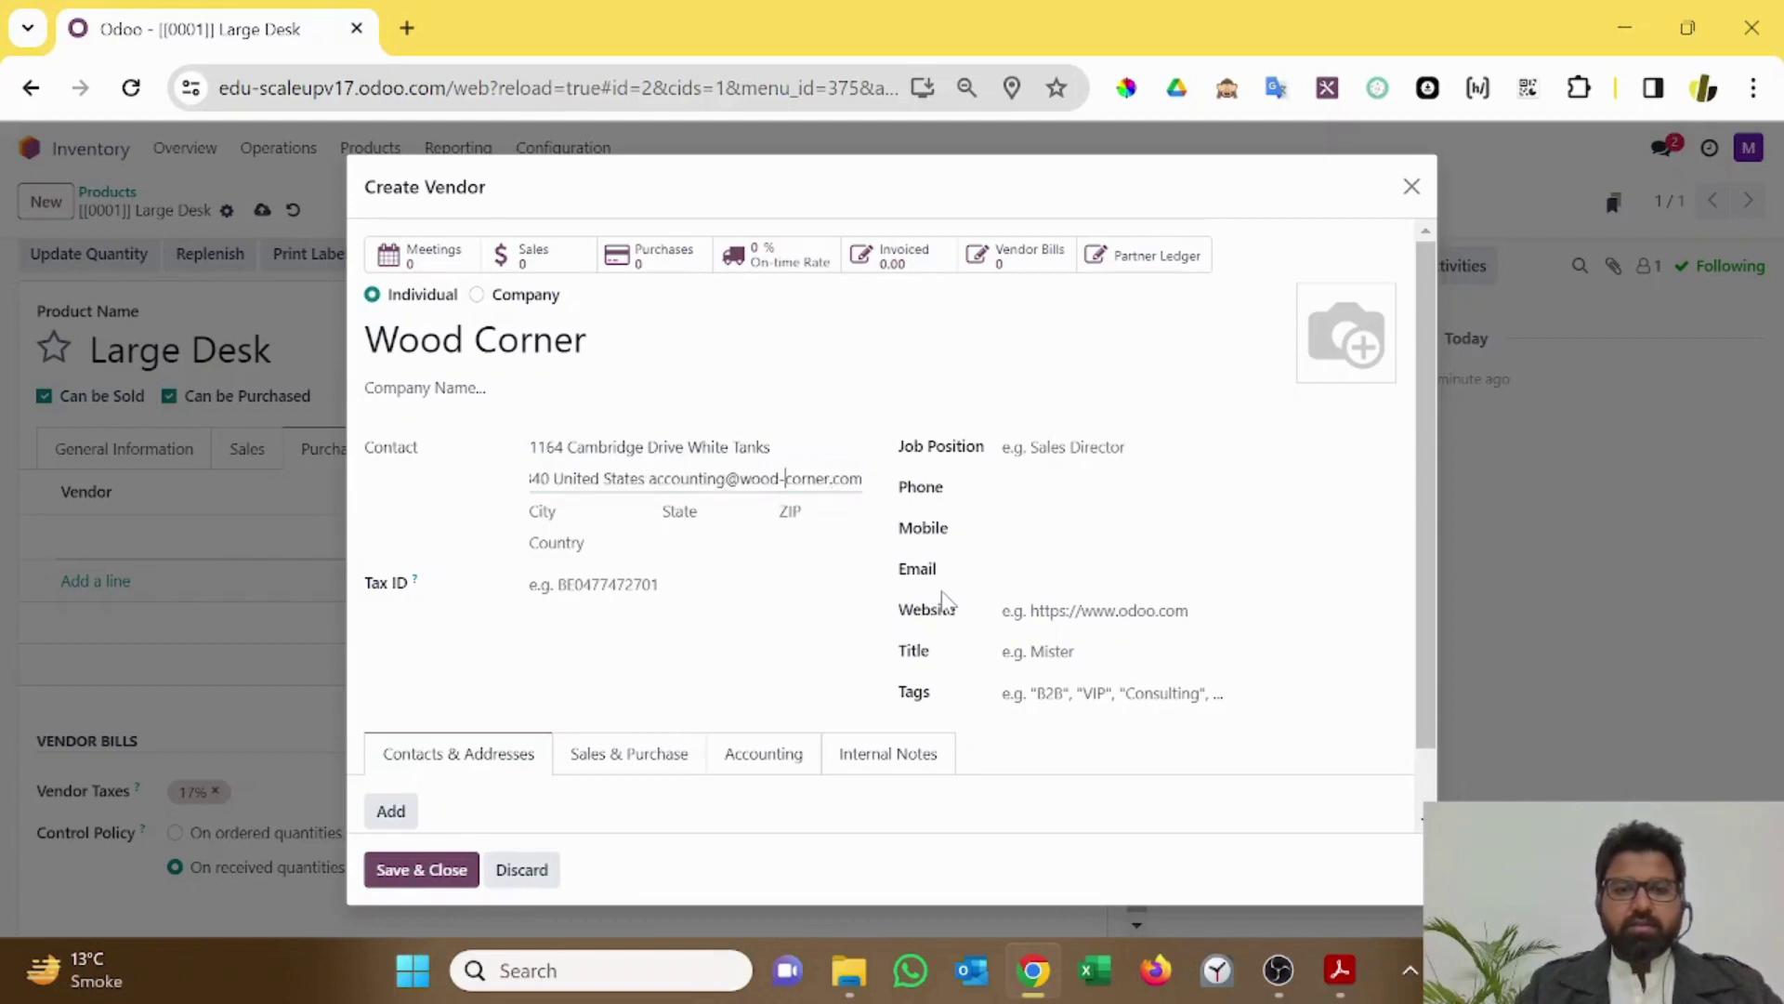
pyautogui.press('Home')
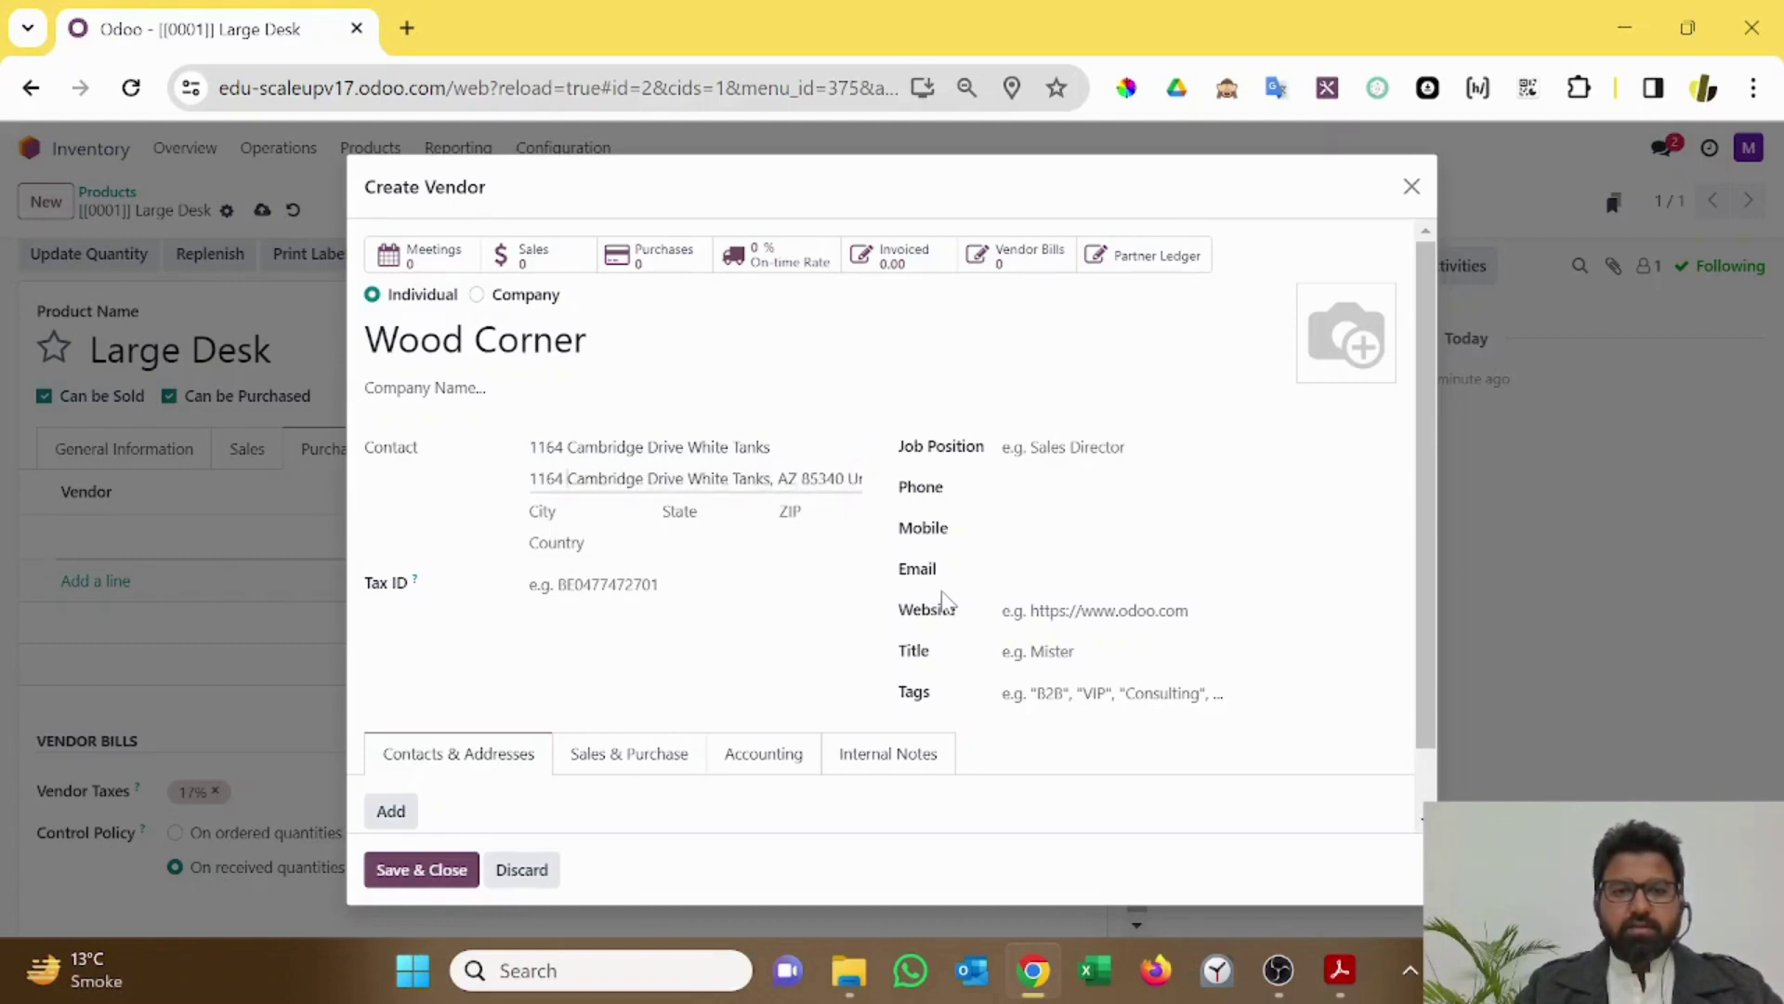
pyautogui.hotkey('ctrl', 'shift', 'Right')
pyautogui.hotkey('ctrl', 'shift', 'Right')
pyautogui.hotkey('ctrl', 'shift', 'Right')
pyautogui.hotkey('ctrl', 'shift', 'Right')
pyautogui.hotkey('ctrl', 'shift', 'Right')
pyautogui.hotkey('shift', 'Right')
pyautogui.hotkey('shift', 'Left')
pyautogui.press('Delete')
pyautogui.hotkey('shift', 'Right')
pyautogui.hotkey('shift', 'Right')
pyautogui.press('Right')
pyautogui.press('Right')
pyautogui.hotkey('shift', 'Right')
pyautogui.hotkey('shift', 'Right')
pyautogui.hotkey('shift', 'Right')
pyautogui.hotkey('shift', 'Right')
pyautogui.hotkey('shift', 'Right')
pyautogui.press('Tab')
pyautogui.press('Tab')
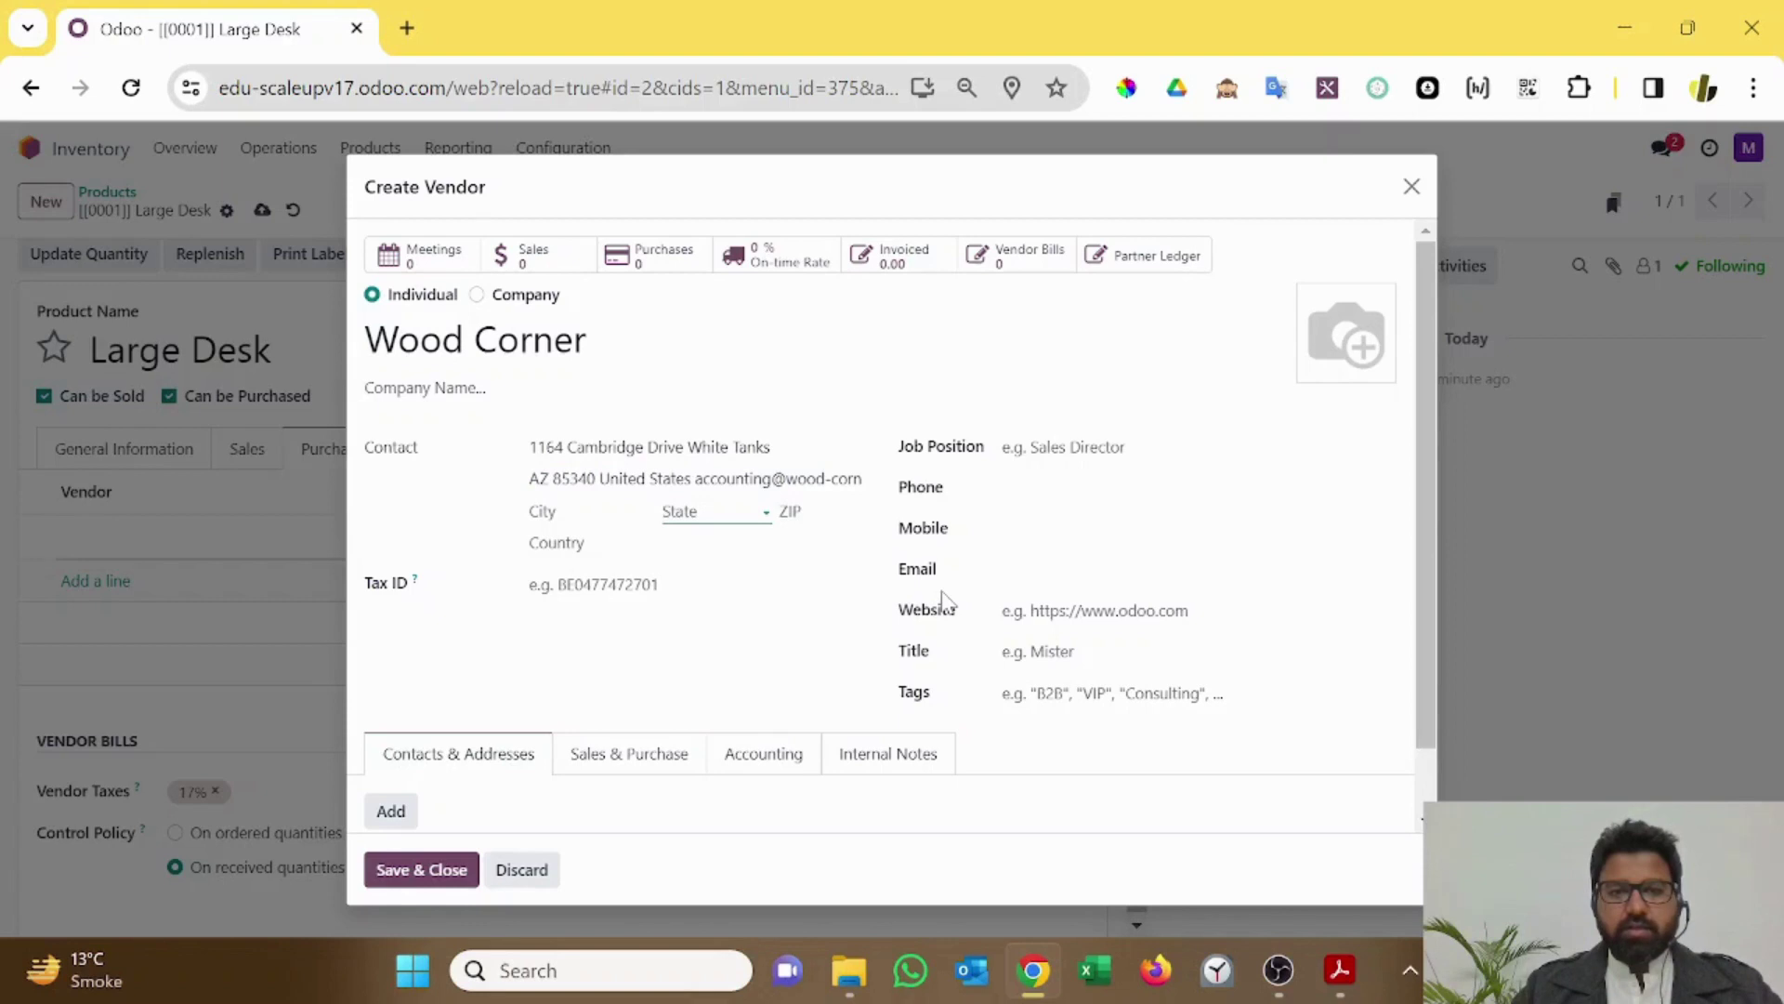
# Step: Set the vendor's country to United States, state Arizona (US) and ZIP 85340
pyautogui.hotkey('shift', 'Tab')
pyautogui.press('Tab')
pyautogui.press('Tab')
pyautogui.press('Tab')
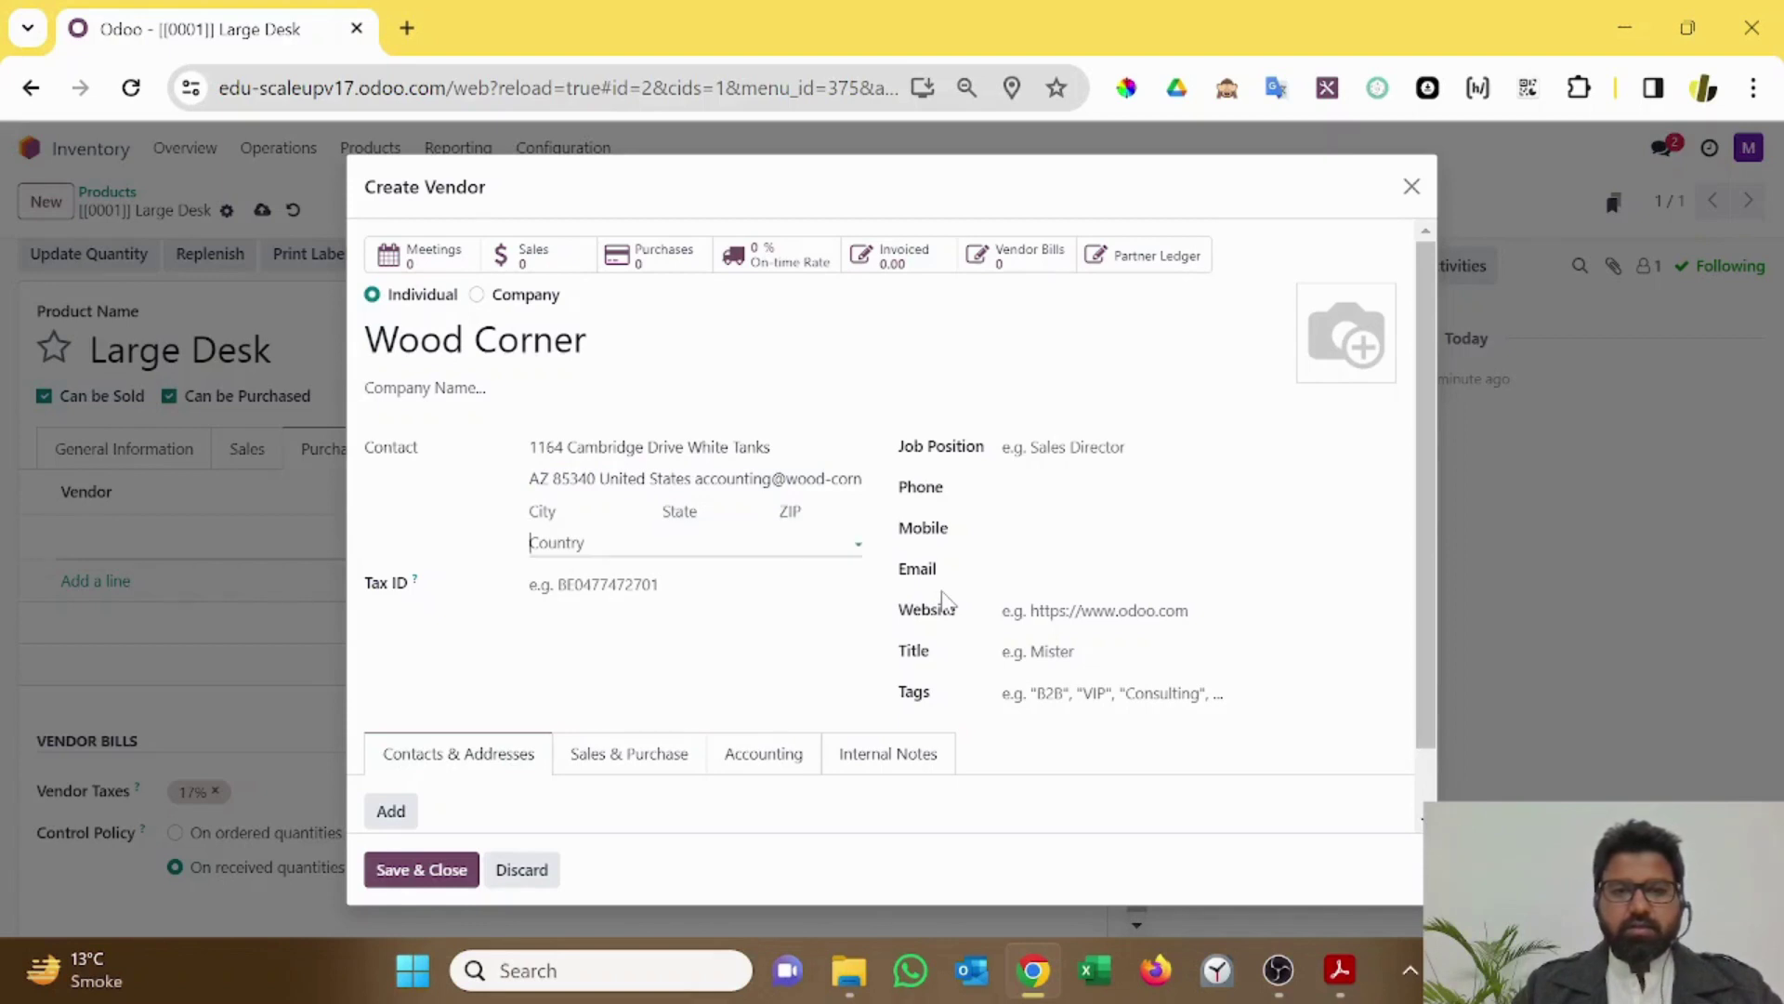
pyautogui.write('usa')
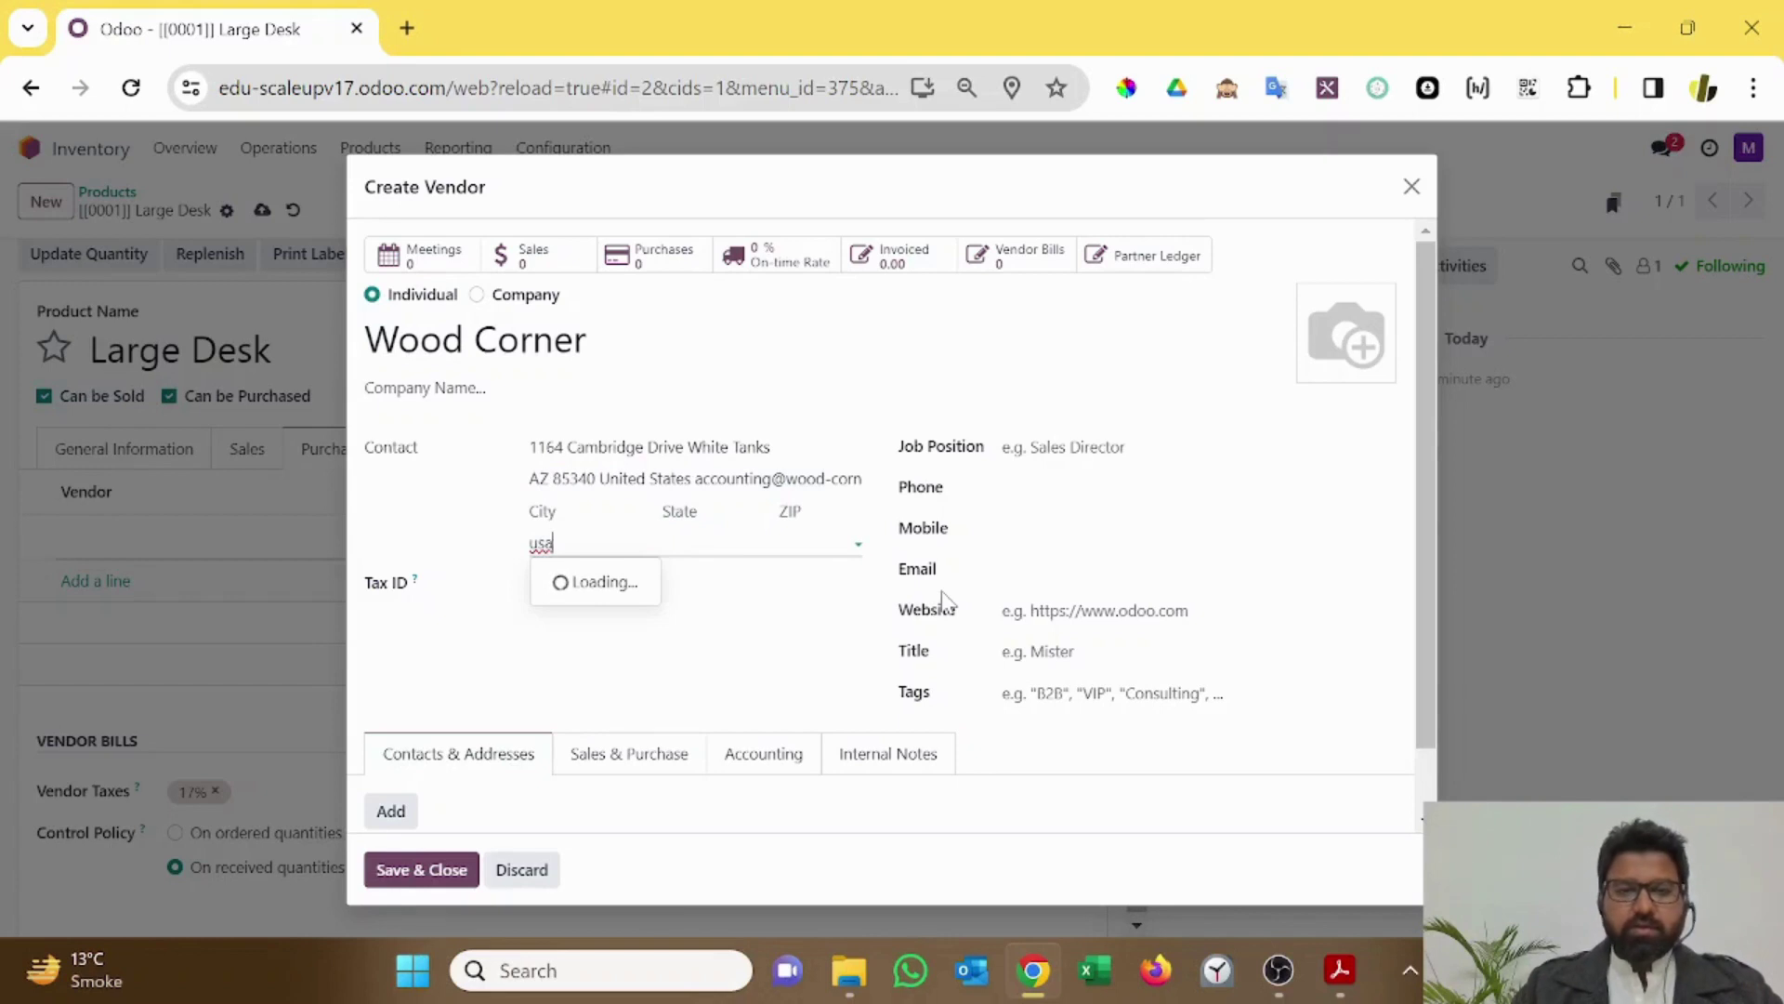
pyautogui.press('BackSpace')
pyautogui.press('BackSpace')
pyautogui.press('BackSpace')
pyautogui.write('united st')
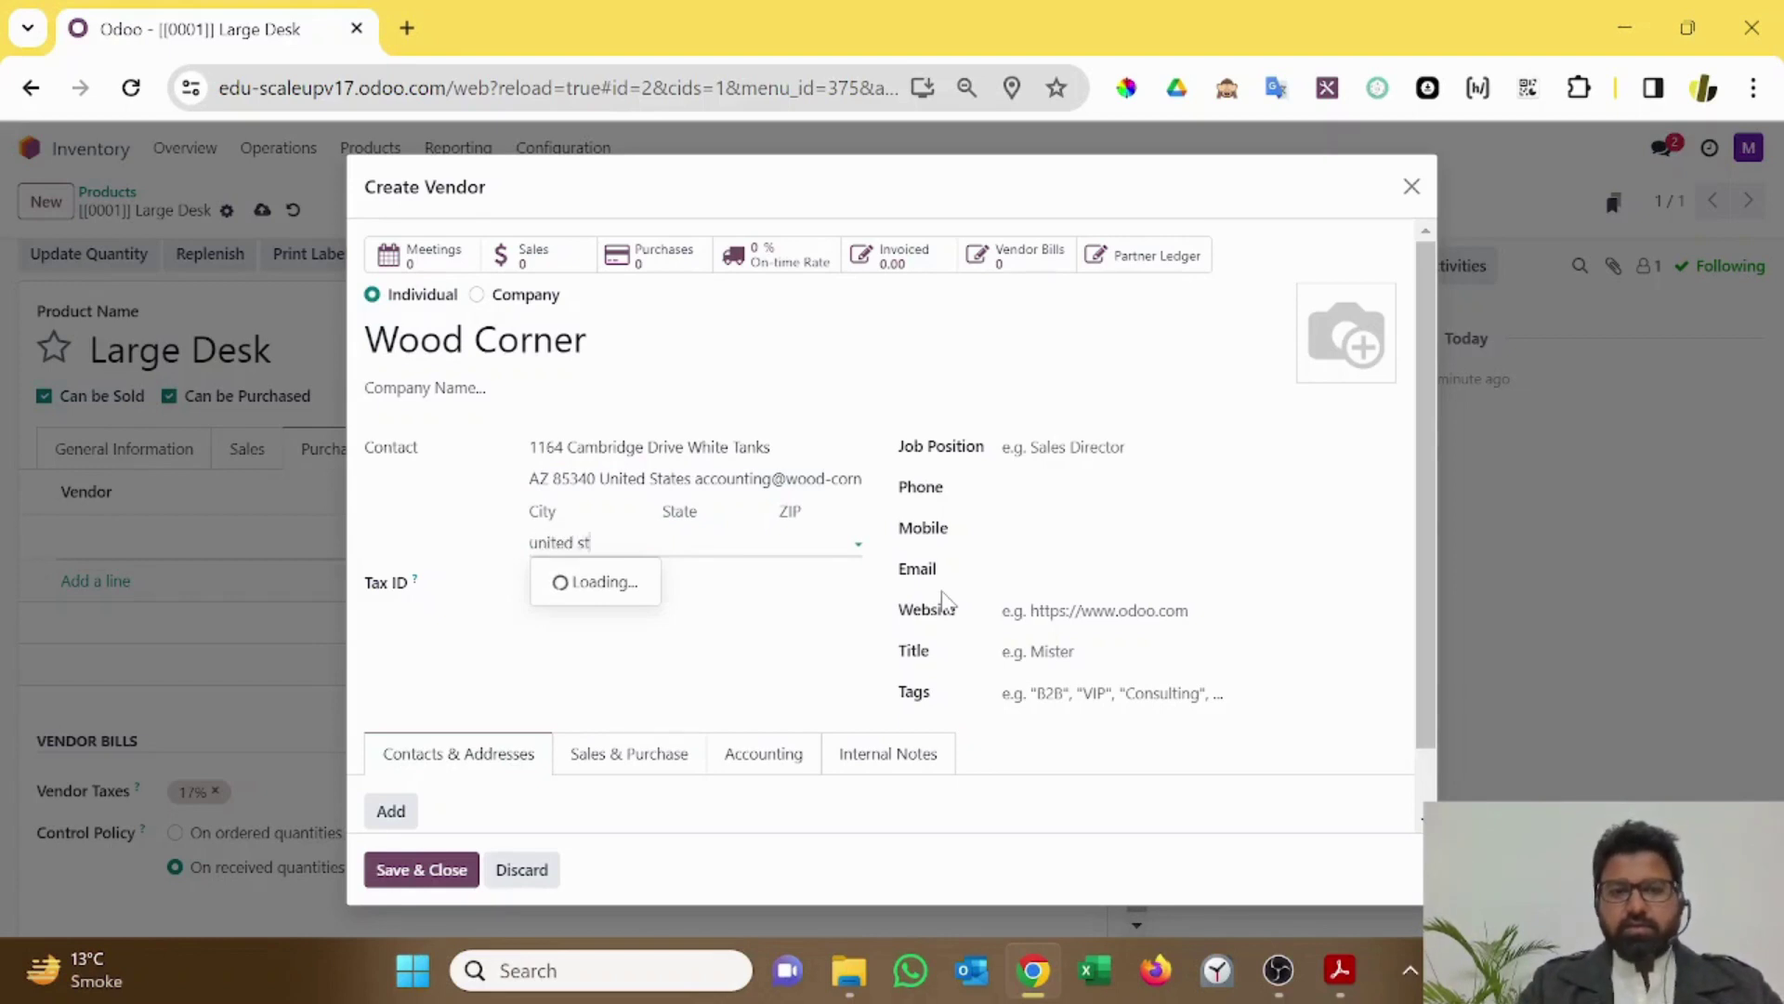
pyautogui.write('ate')
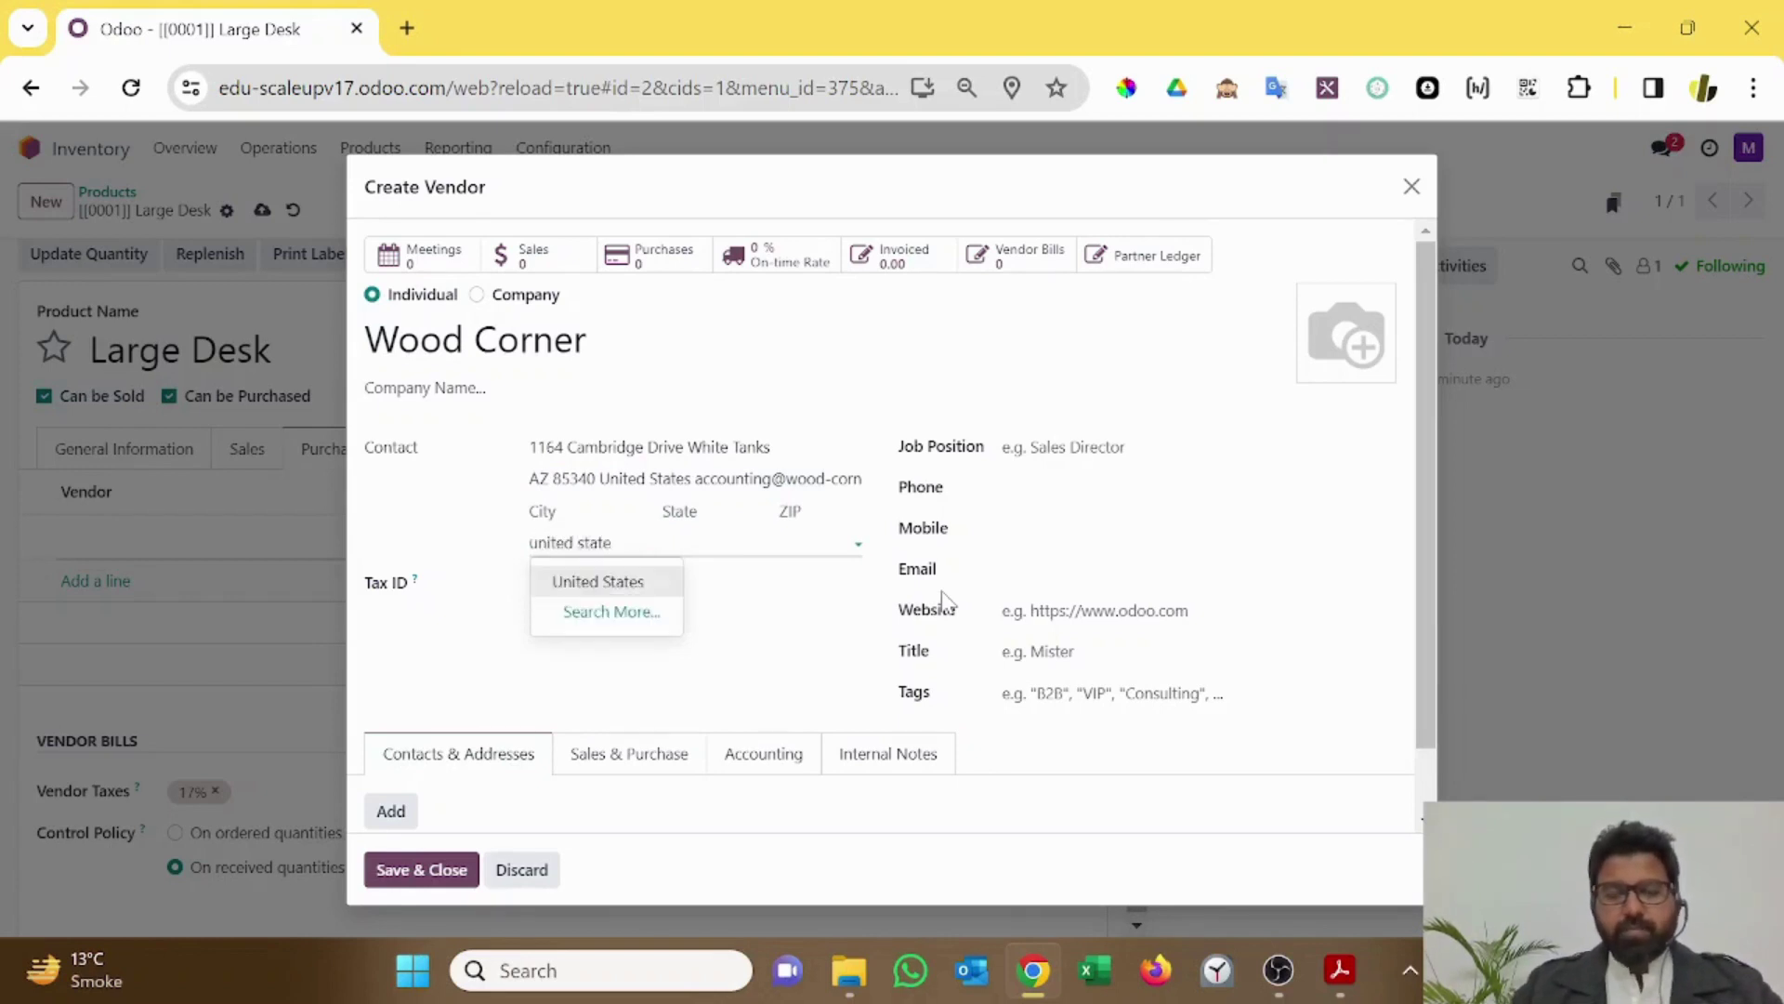
pyautogui.click(615, 581)
pyautogui.click(687, 513)
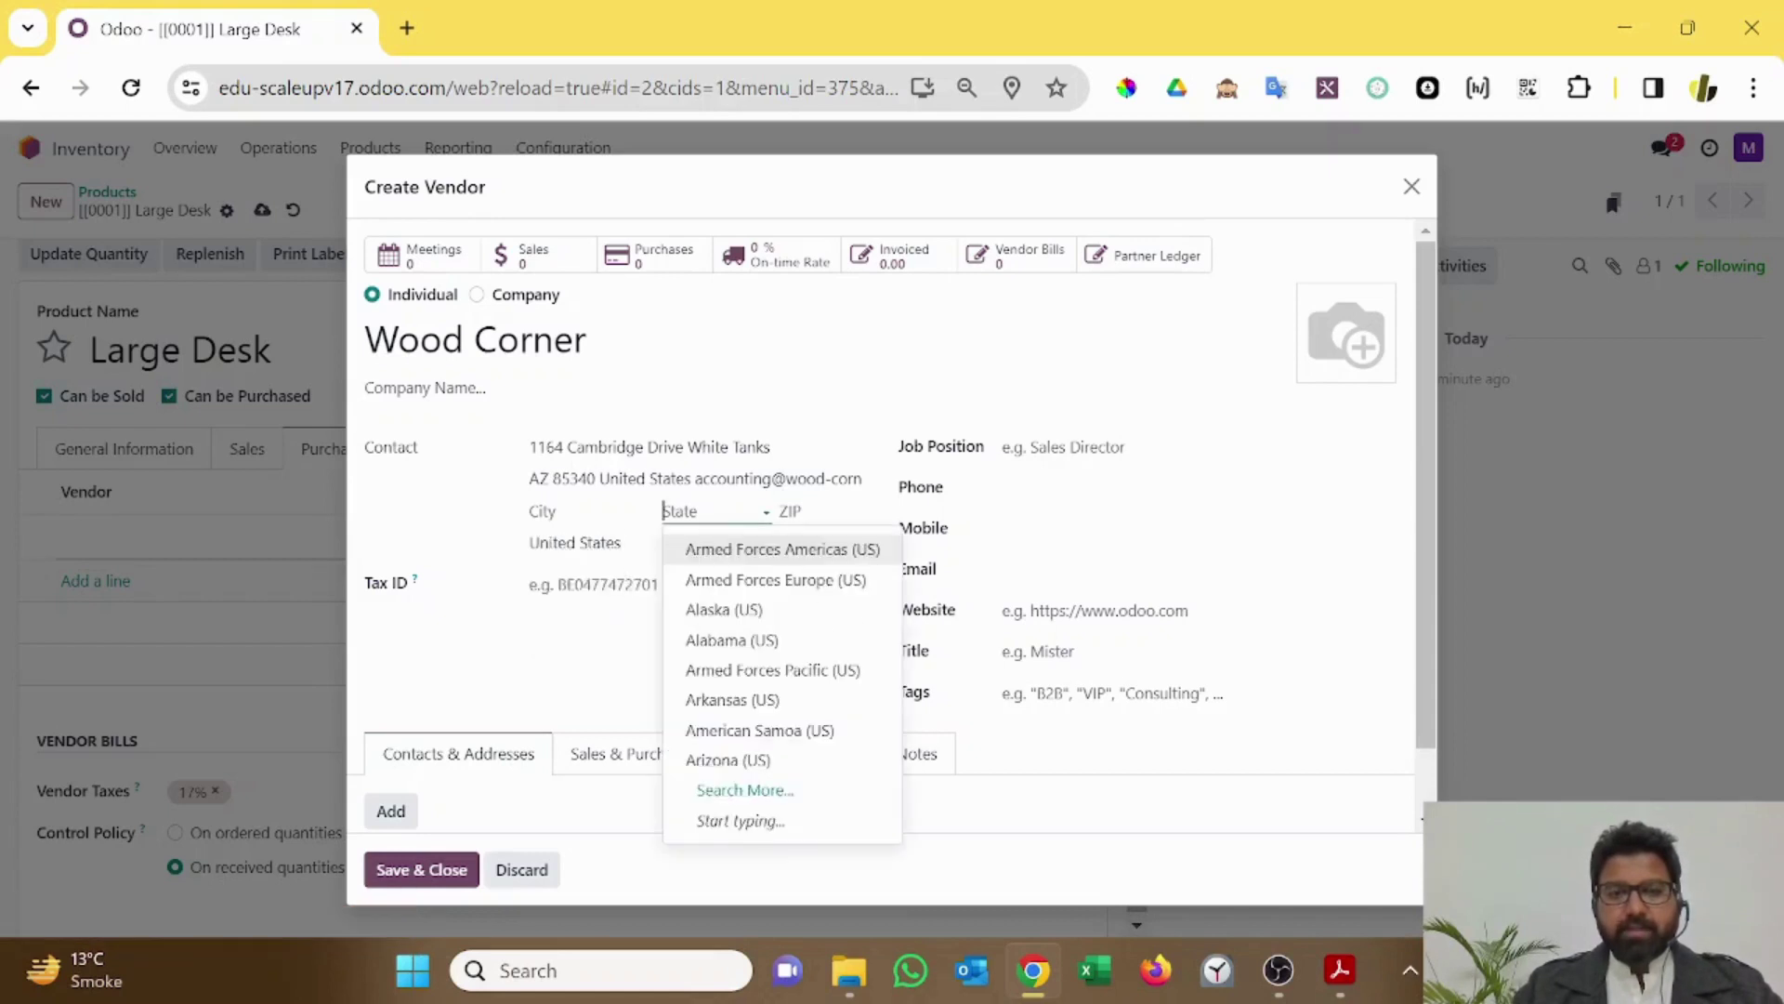
pyautogui.write('az')
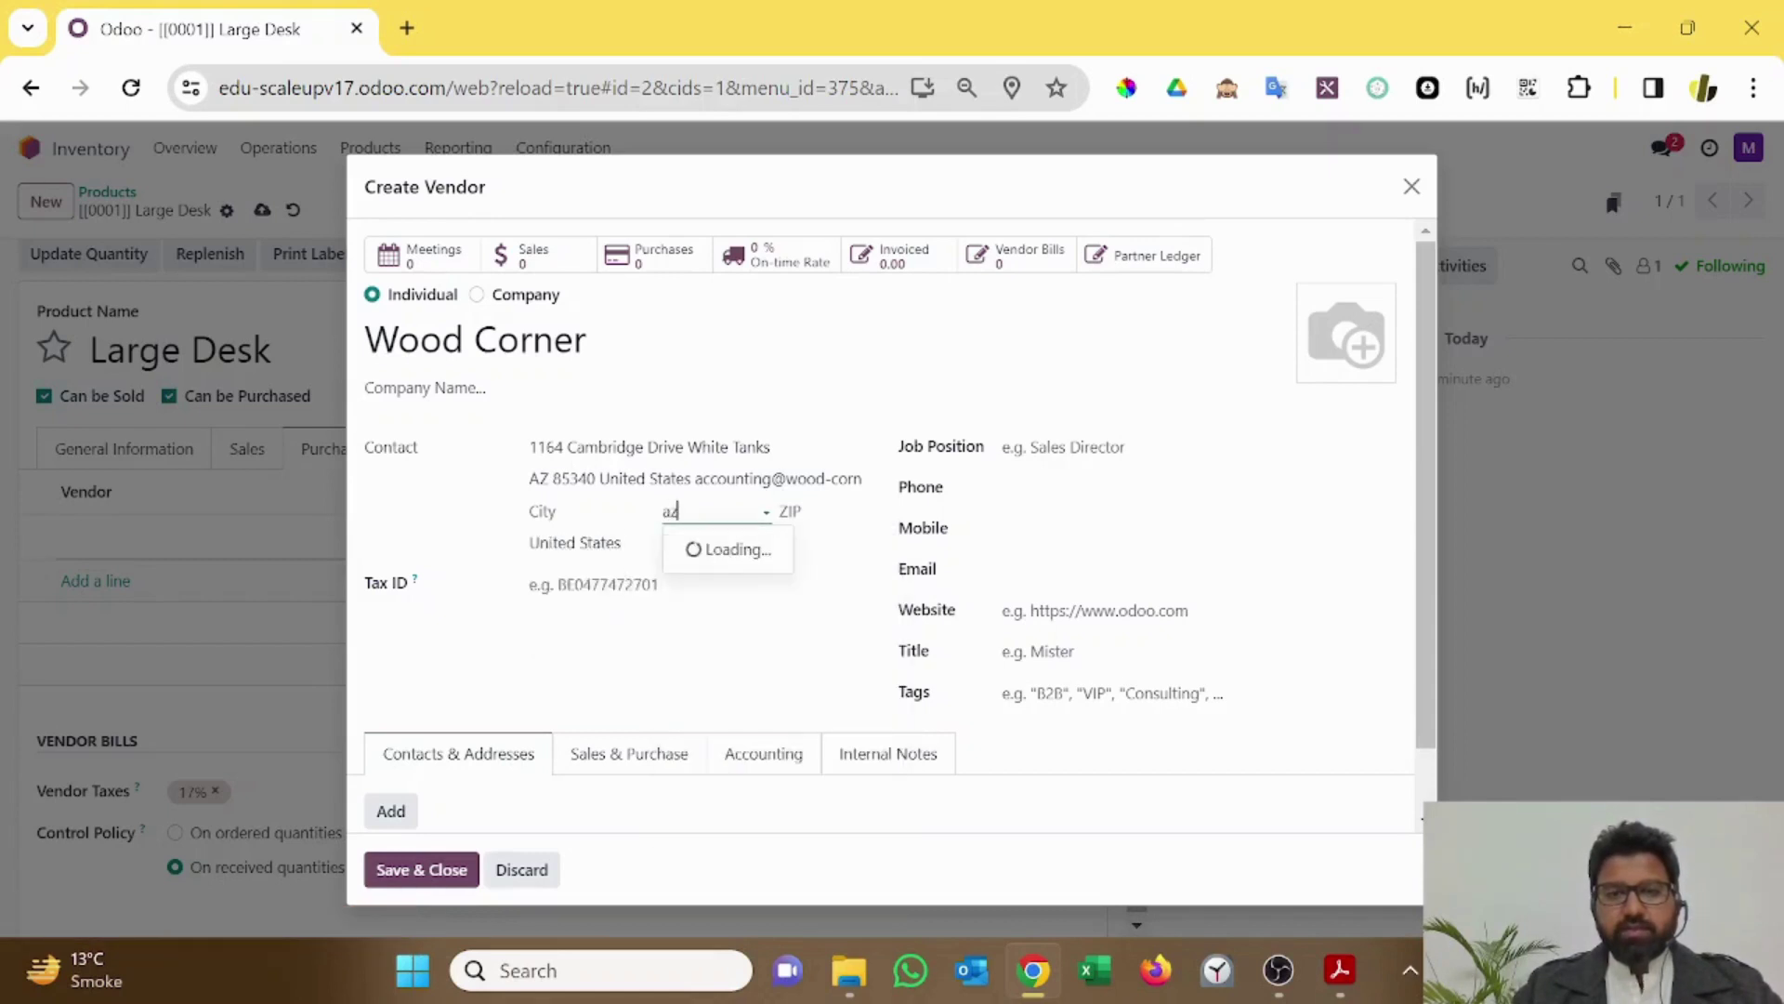
pyautogui.click(727, 549)
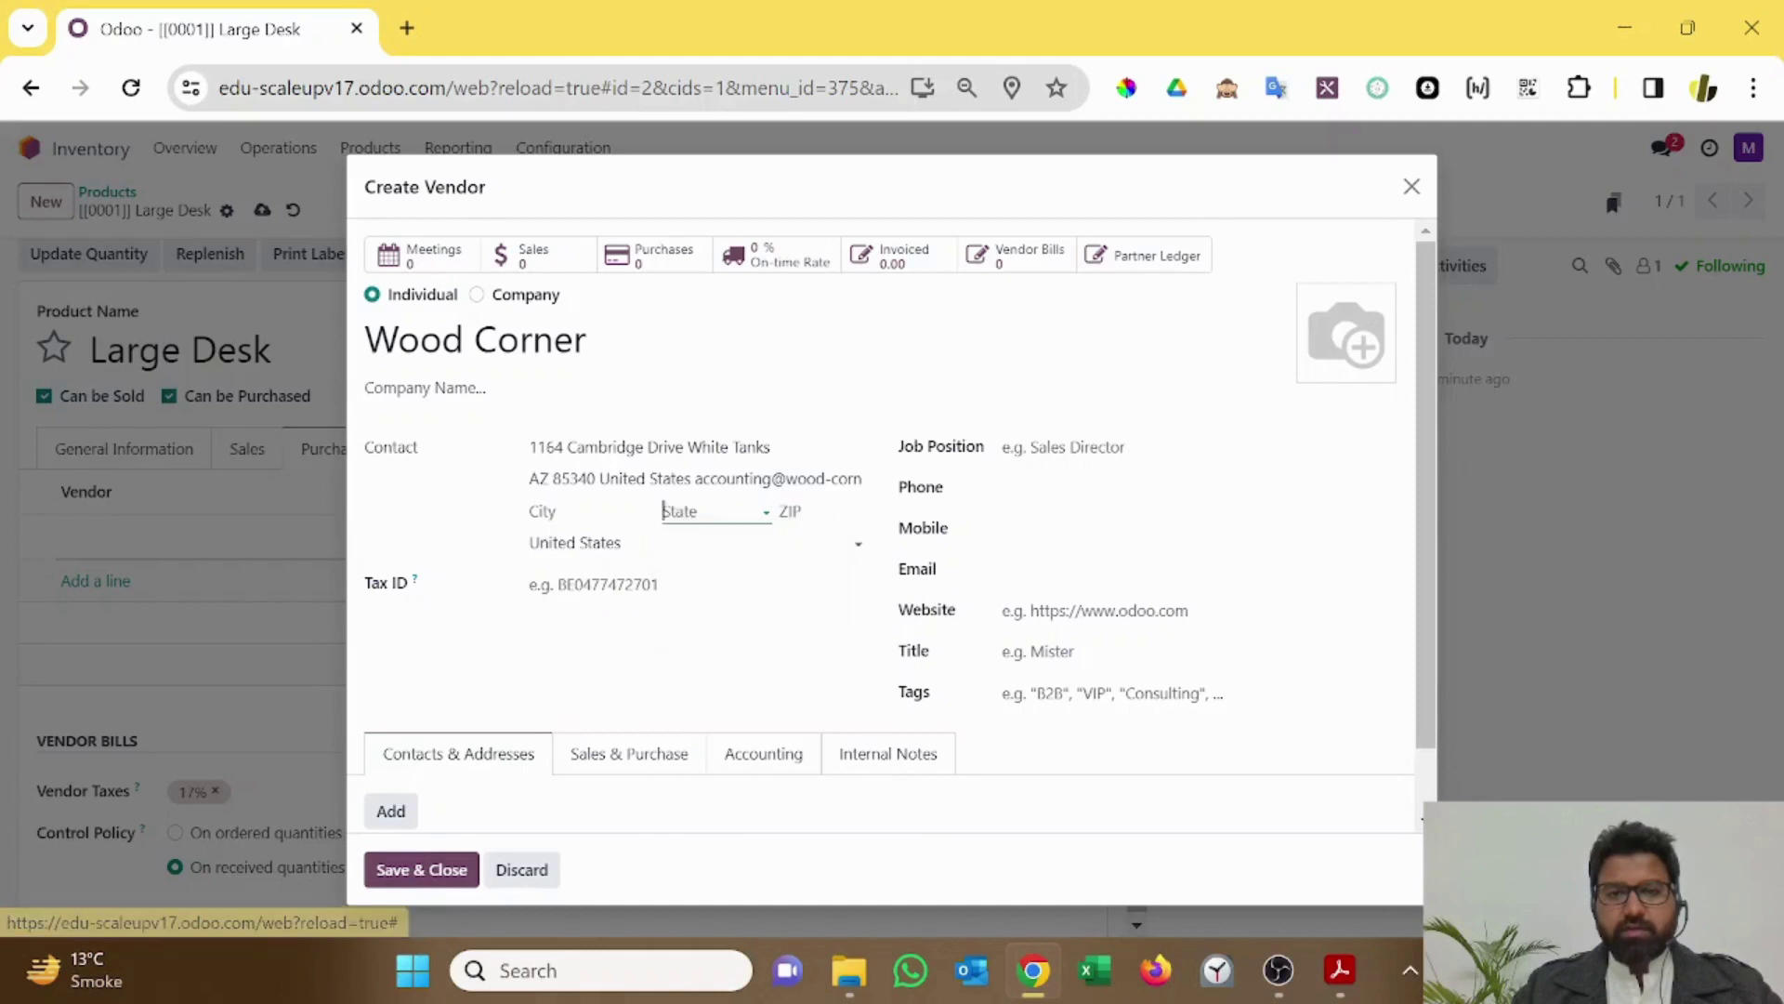
pyautogui.press('Tab')
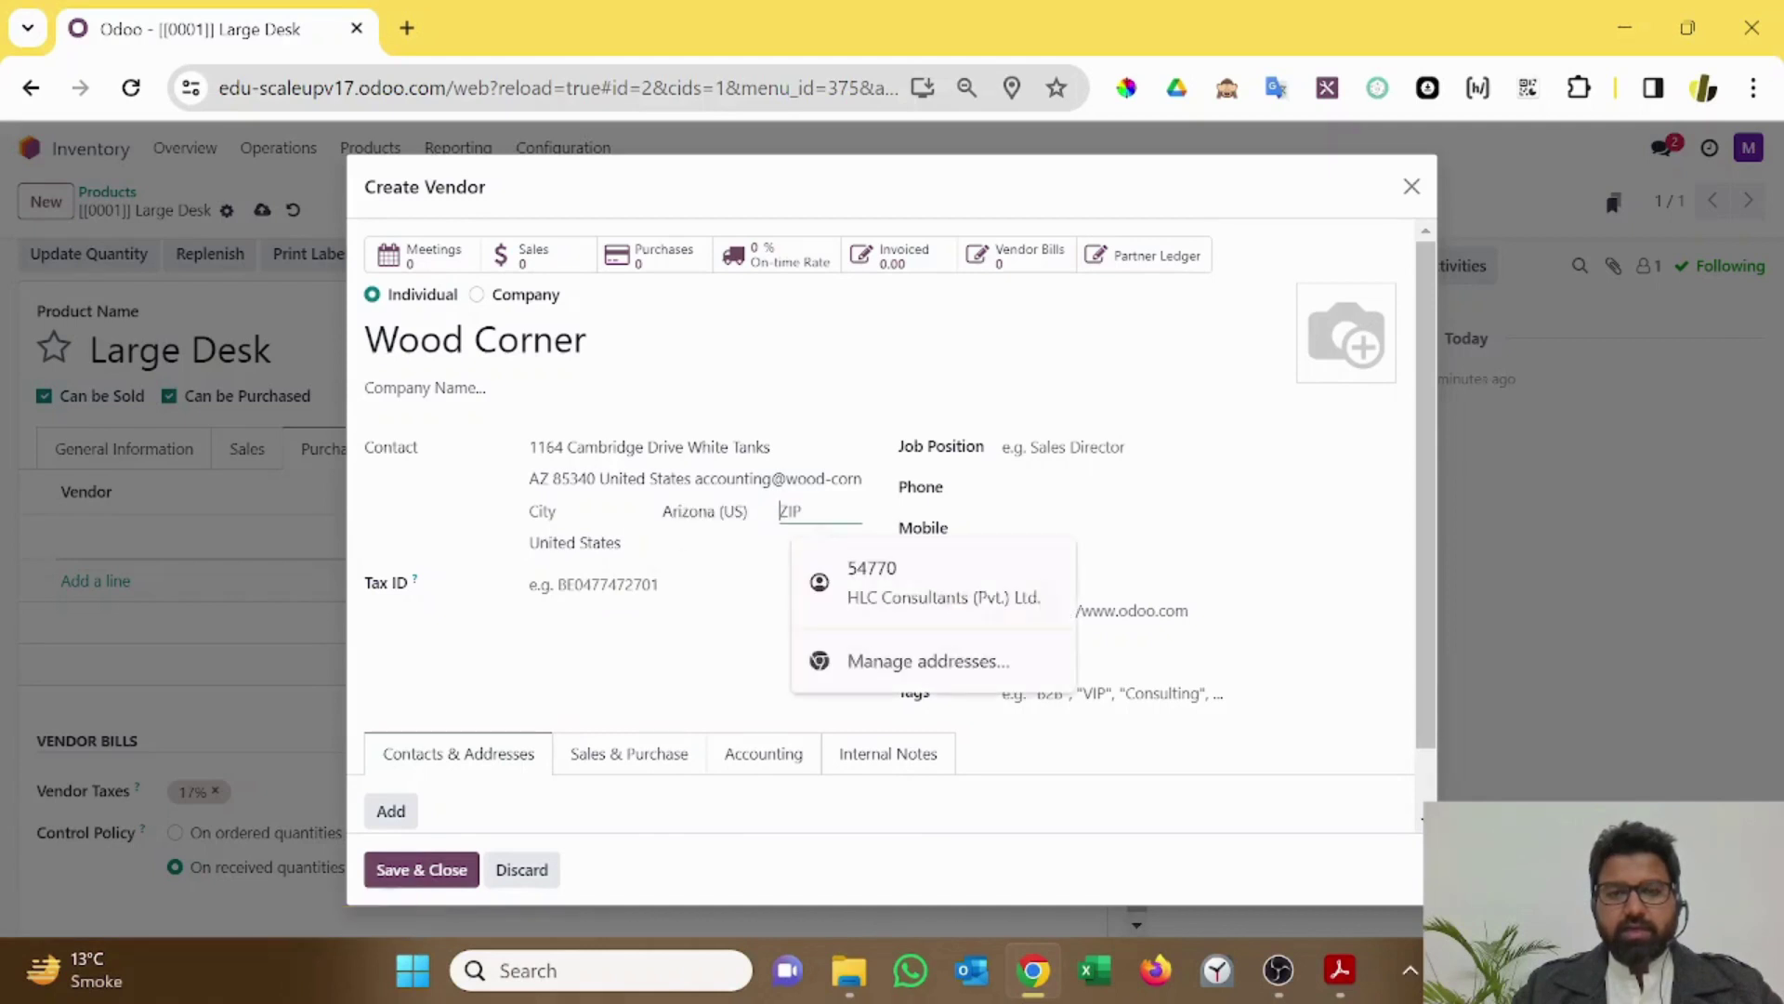
pyautogui.write('85340')
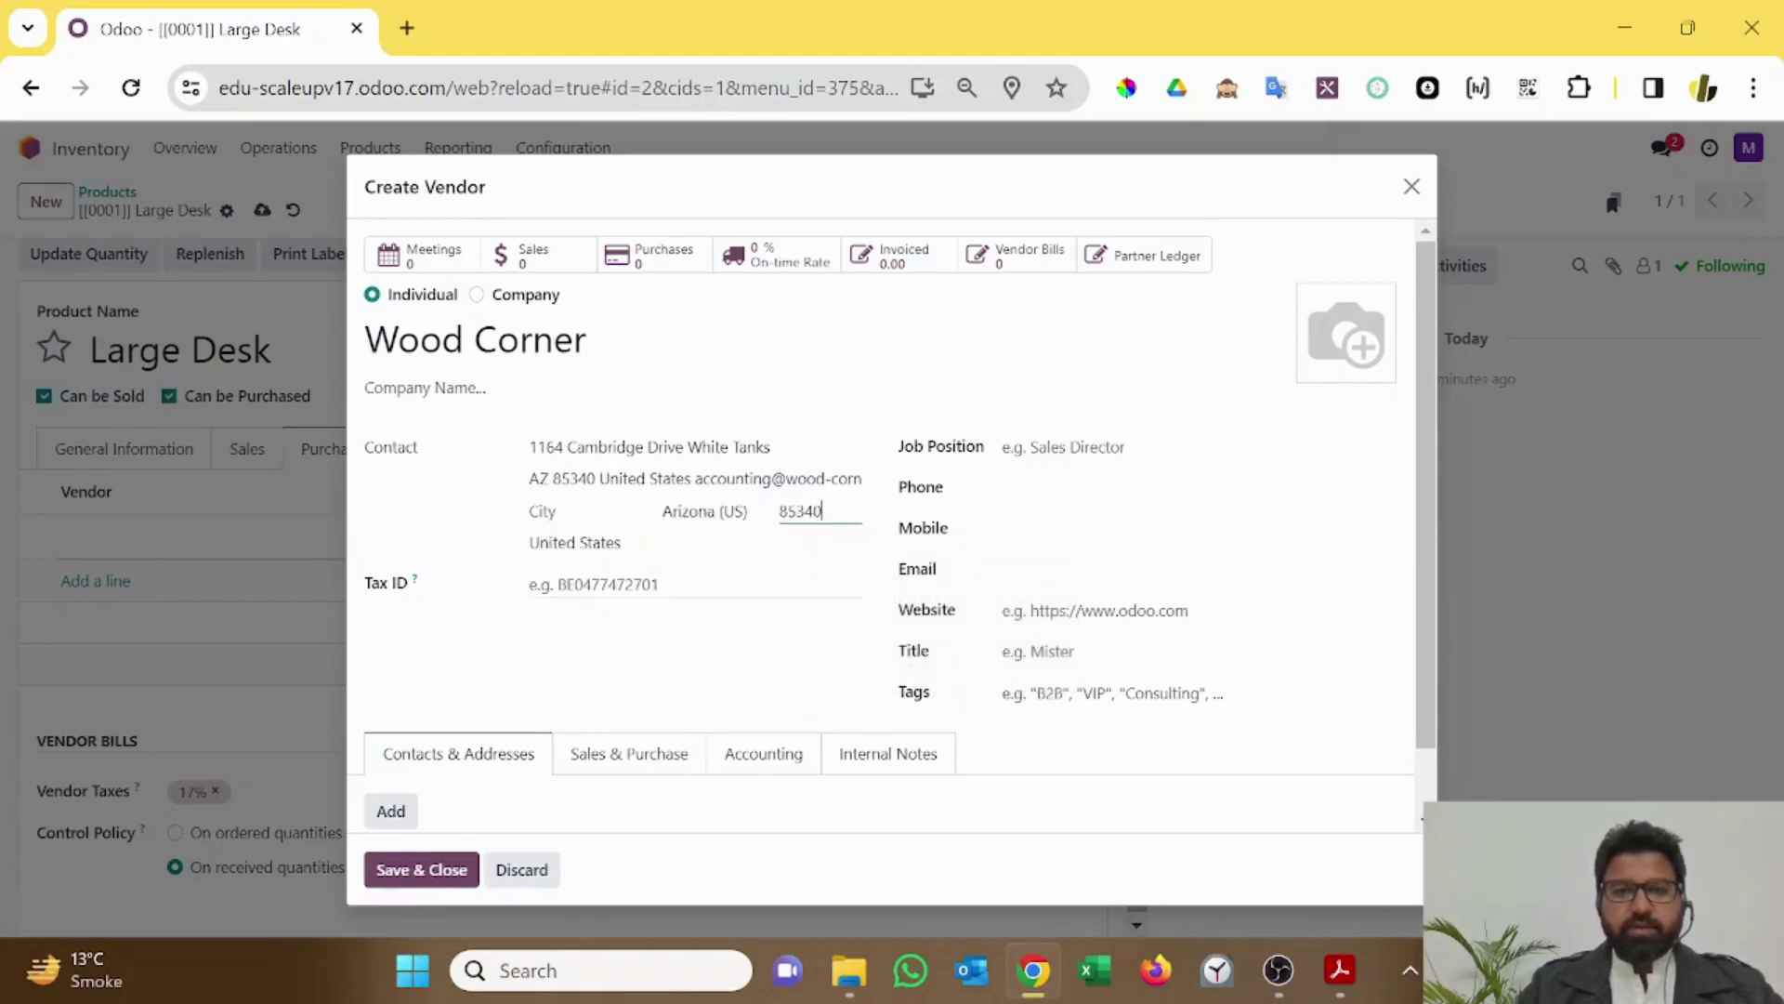
pyautogui.click(553, 511)
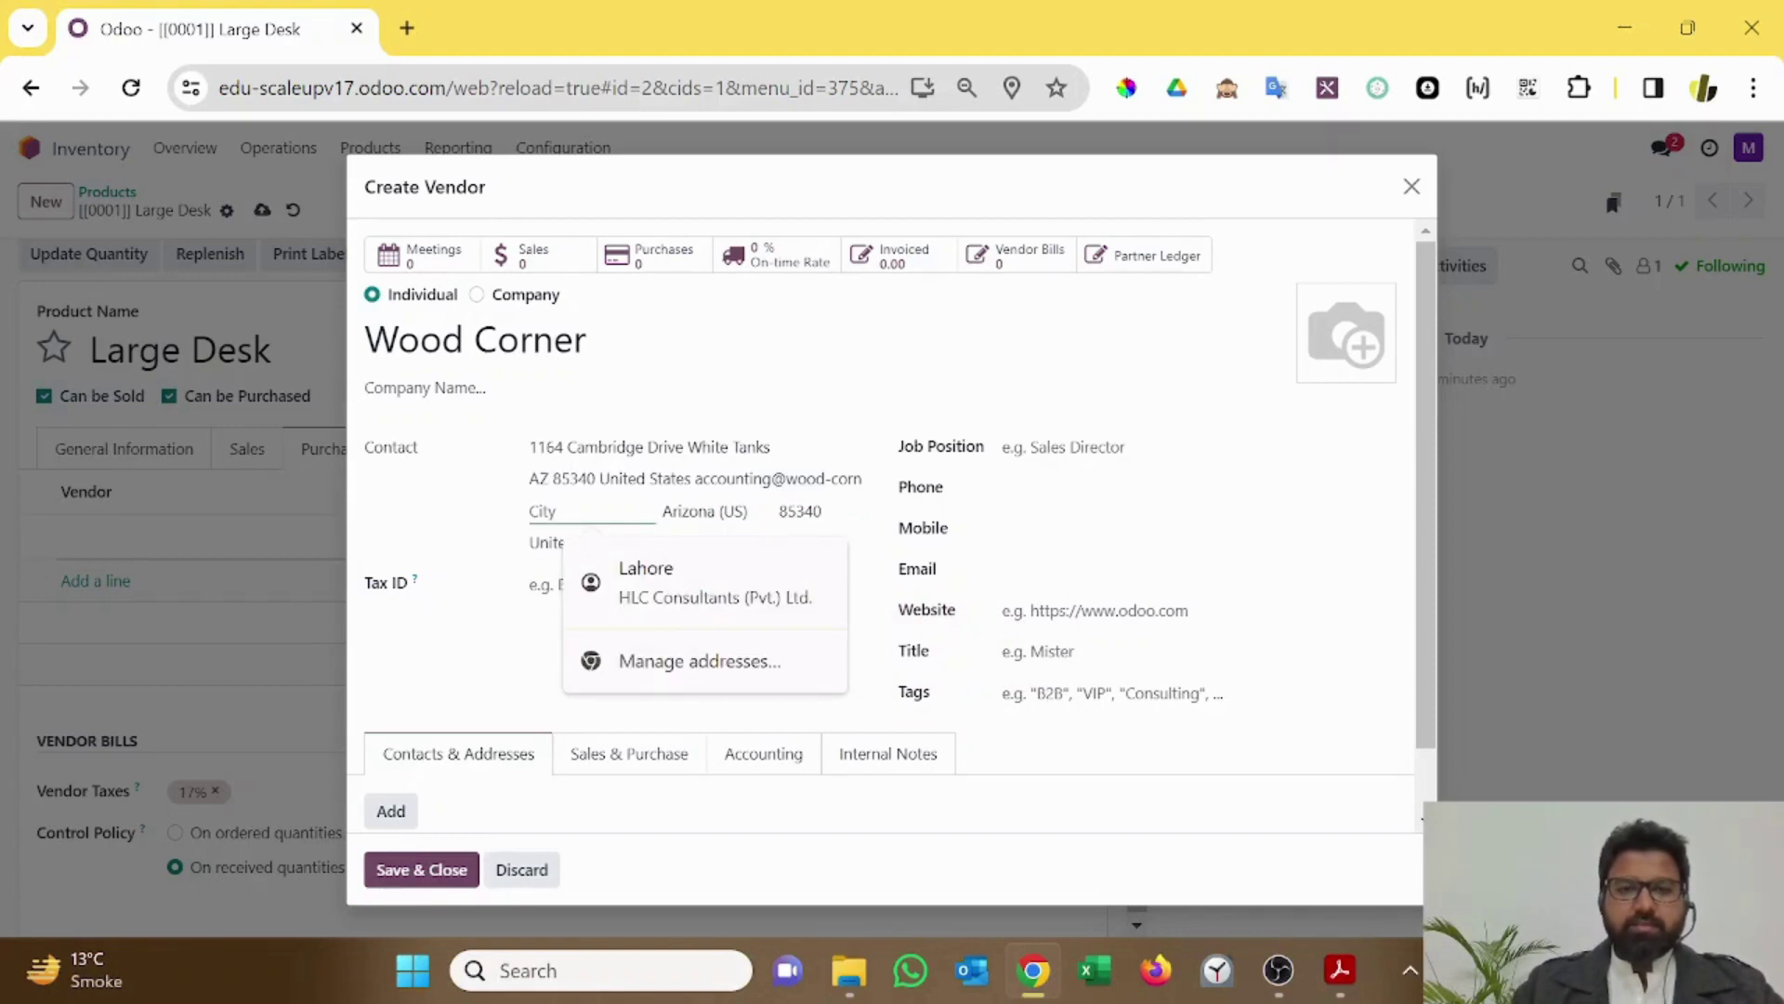
# Step: Clear the leftover pasted text from the second street line
pyautogui.click(699, 478)
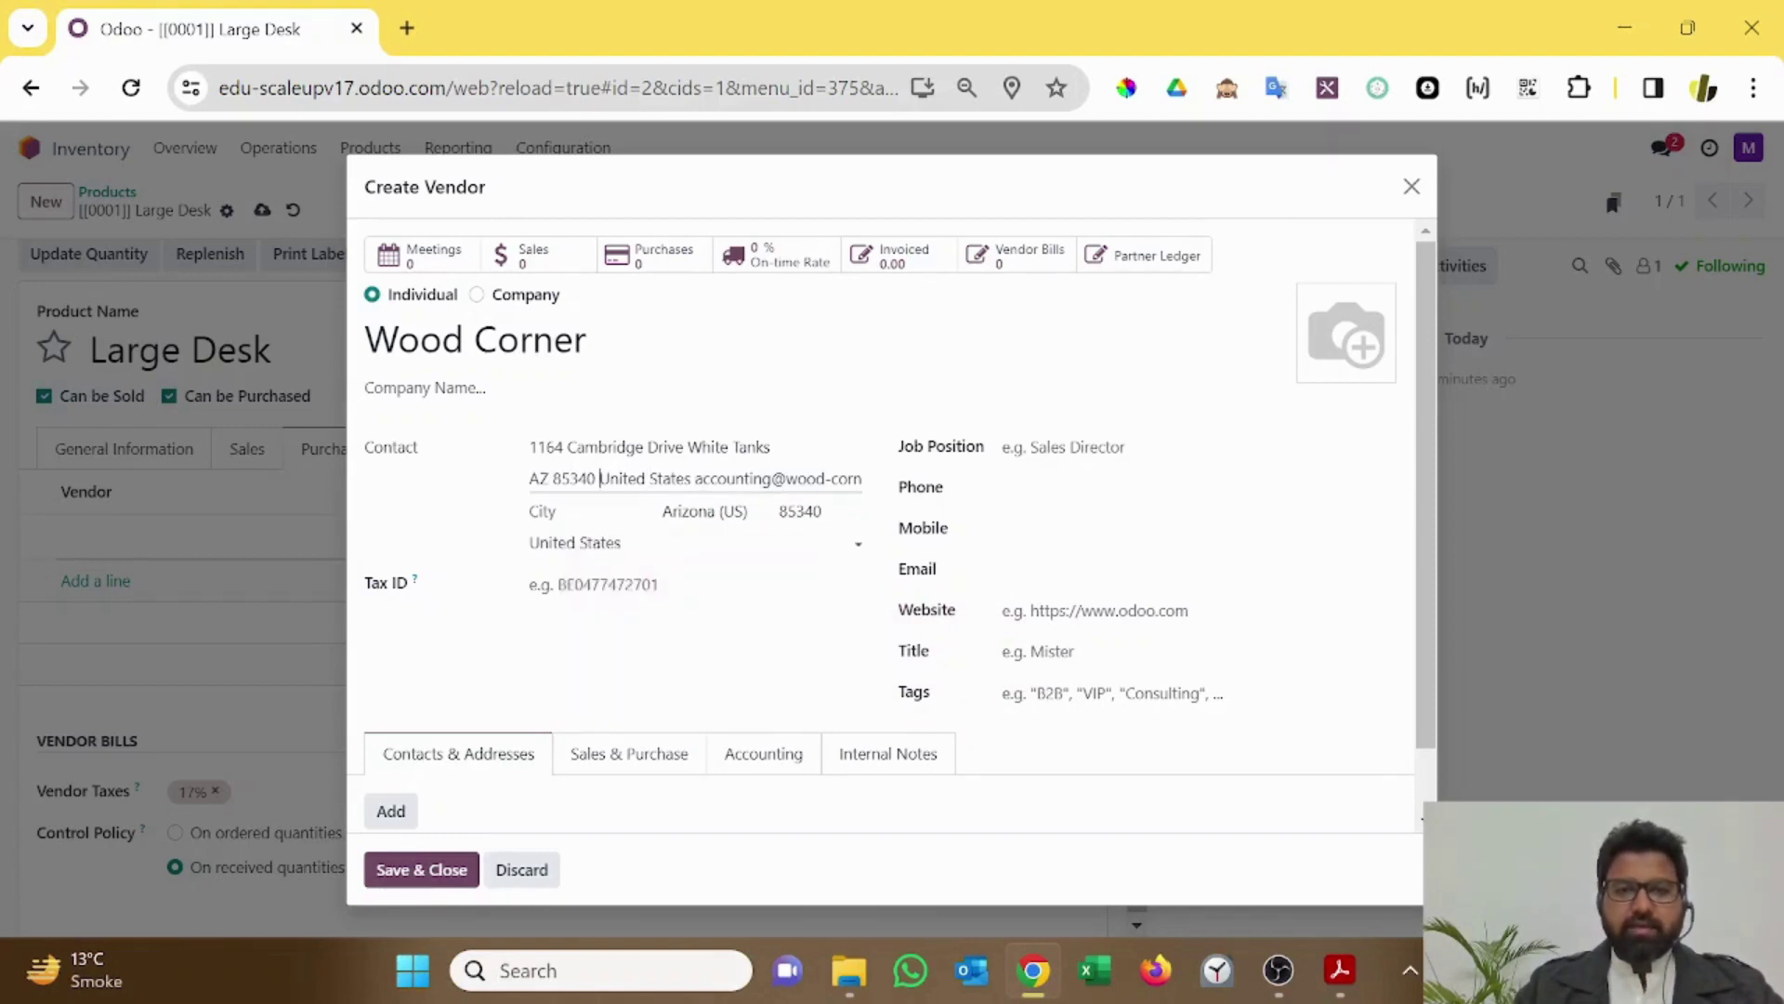
pyautogui.hotkey('ctrl', 'shift', 'Right')
pyautogui.hotkey('ctrl', 'shift', 'Right')
pyautogui.hotkey('ctrl', 'shift', 'Right')
pyautogui.hotkey('ctrl', 'shift', 'Right')
pyautogui.hotkey('ctrl', 'shift', 'Right')
pyautogui.hotkey('ctrl', 'shift', 'Right')
pyautogui.hotkey('ctrl', 'shift', 'Right')
pyautogui.hotkey('ctrl', 'shift', 'Right')
pyautogui.hotkey('ctrl', 'shift', 'Right')
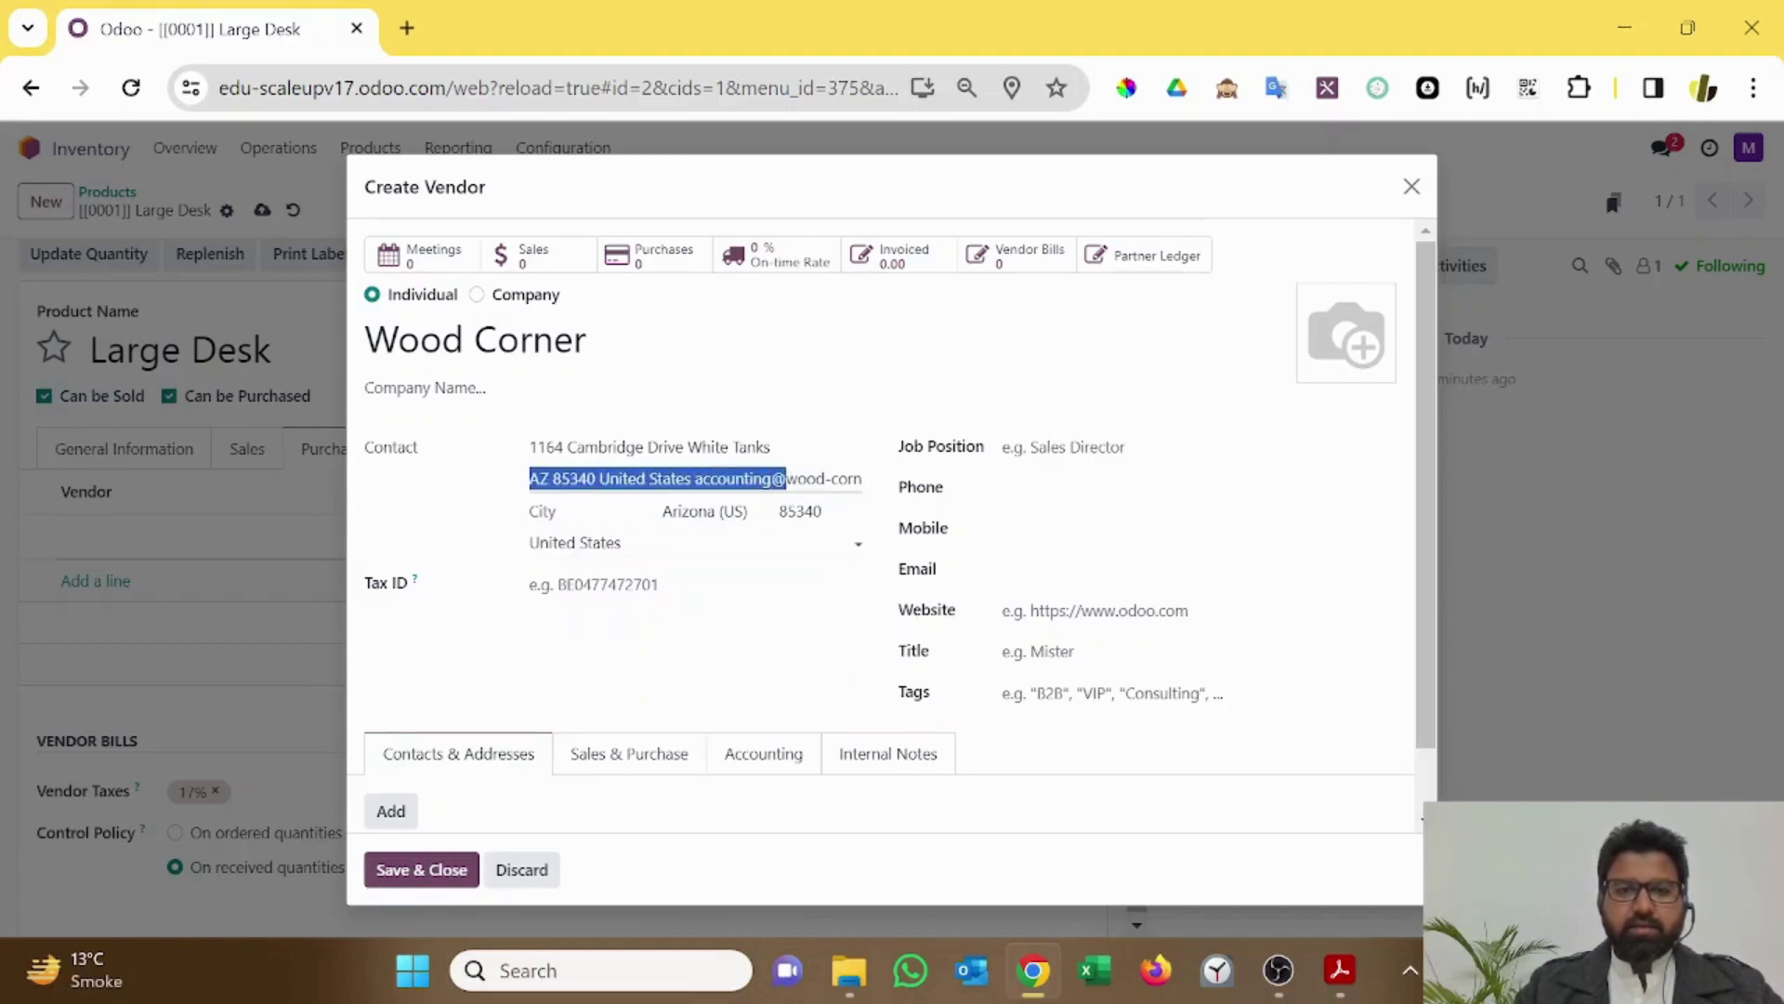
pyautogui.hotkey('ctrl', 'shift', 'Right')
pyautogui.press('BackSpace')
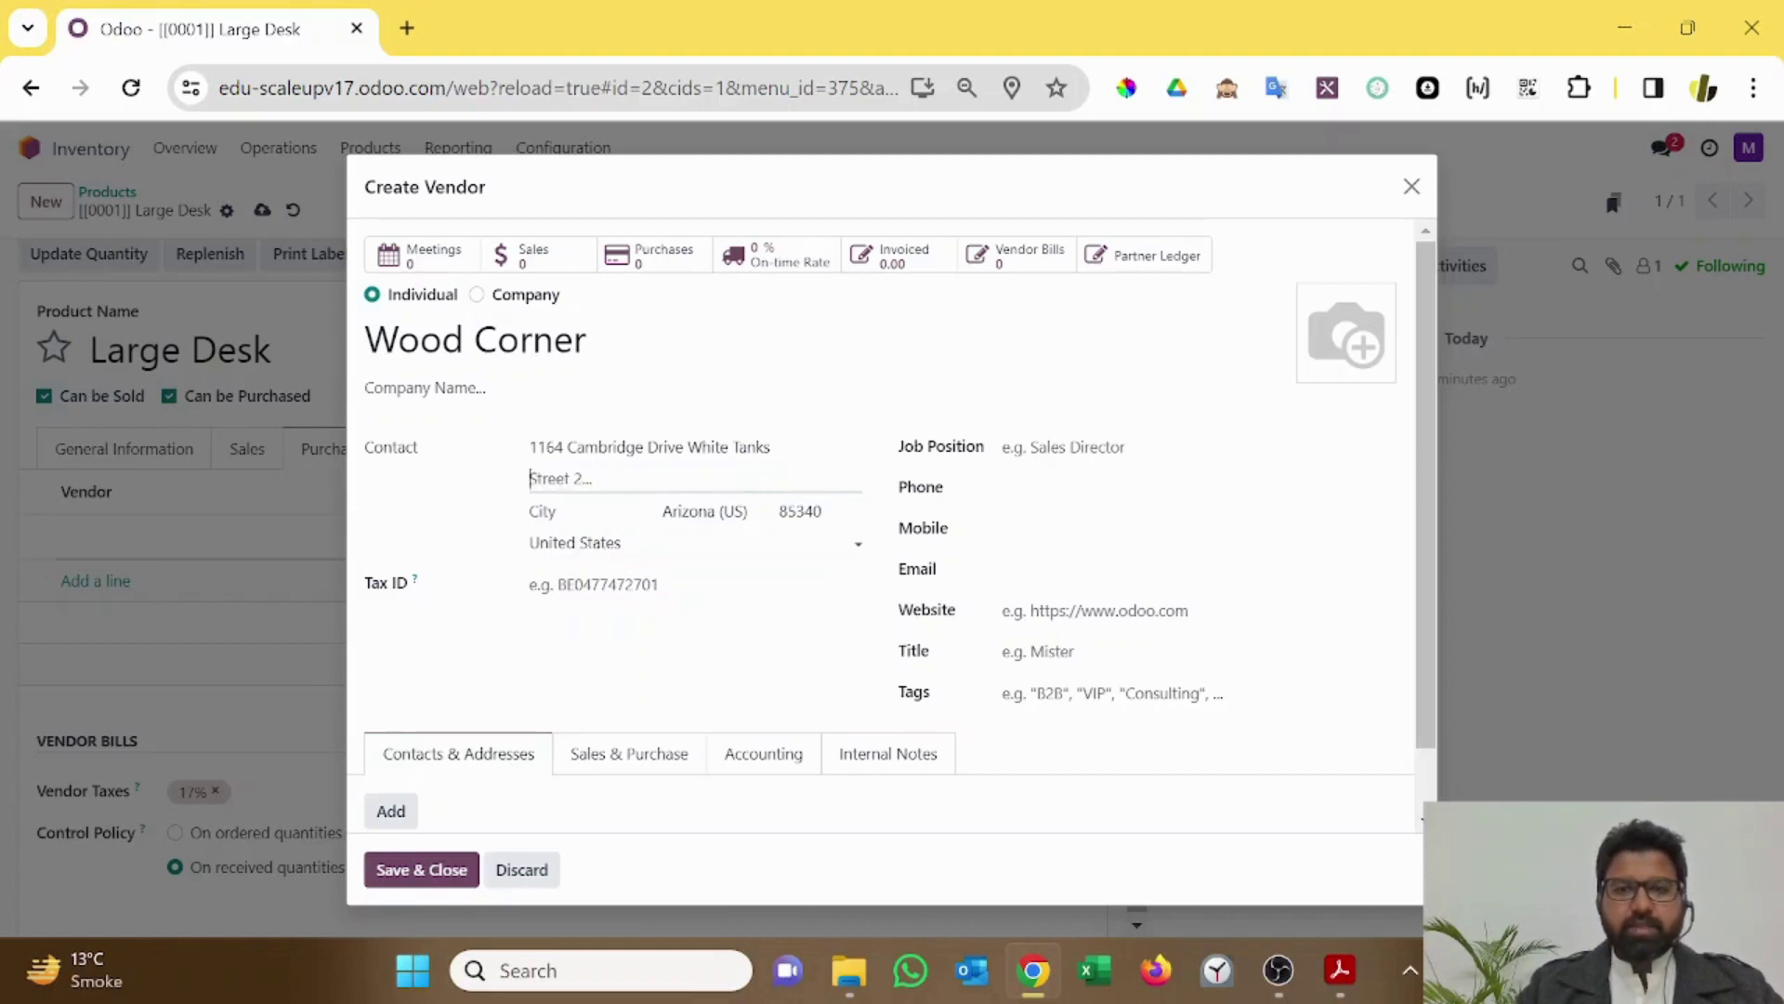
pyautogui.press('Tab')
pyautogui.press('Tab')
pyautogui.press('Tab')
pyautogui.press('Tab')
pyautogui.press('Tab')
pyautogui.press('Tab')
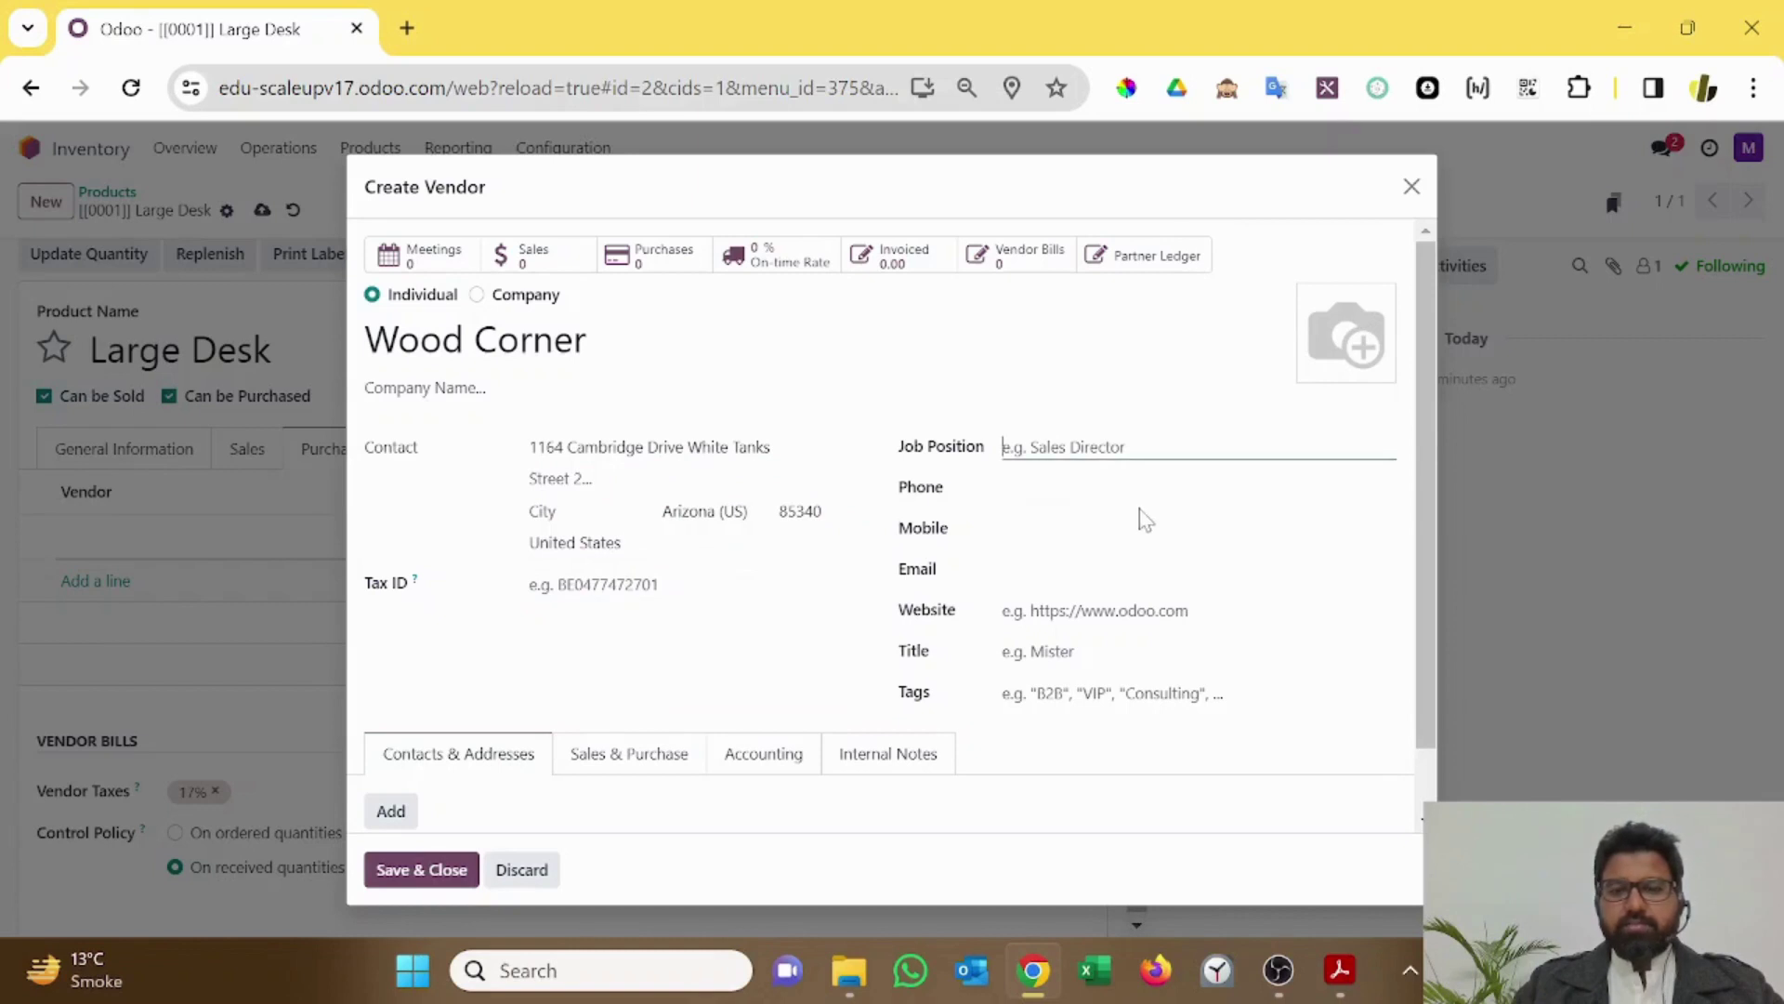
pyautogui.press('Tab')
pyautogui.press('Tab')
pyautogui.press('Tab')
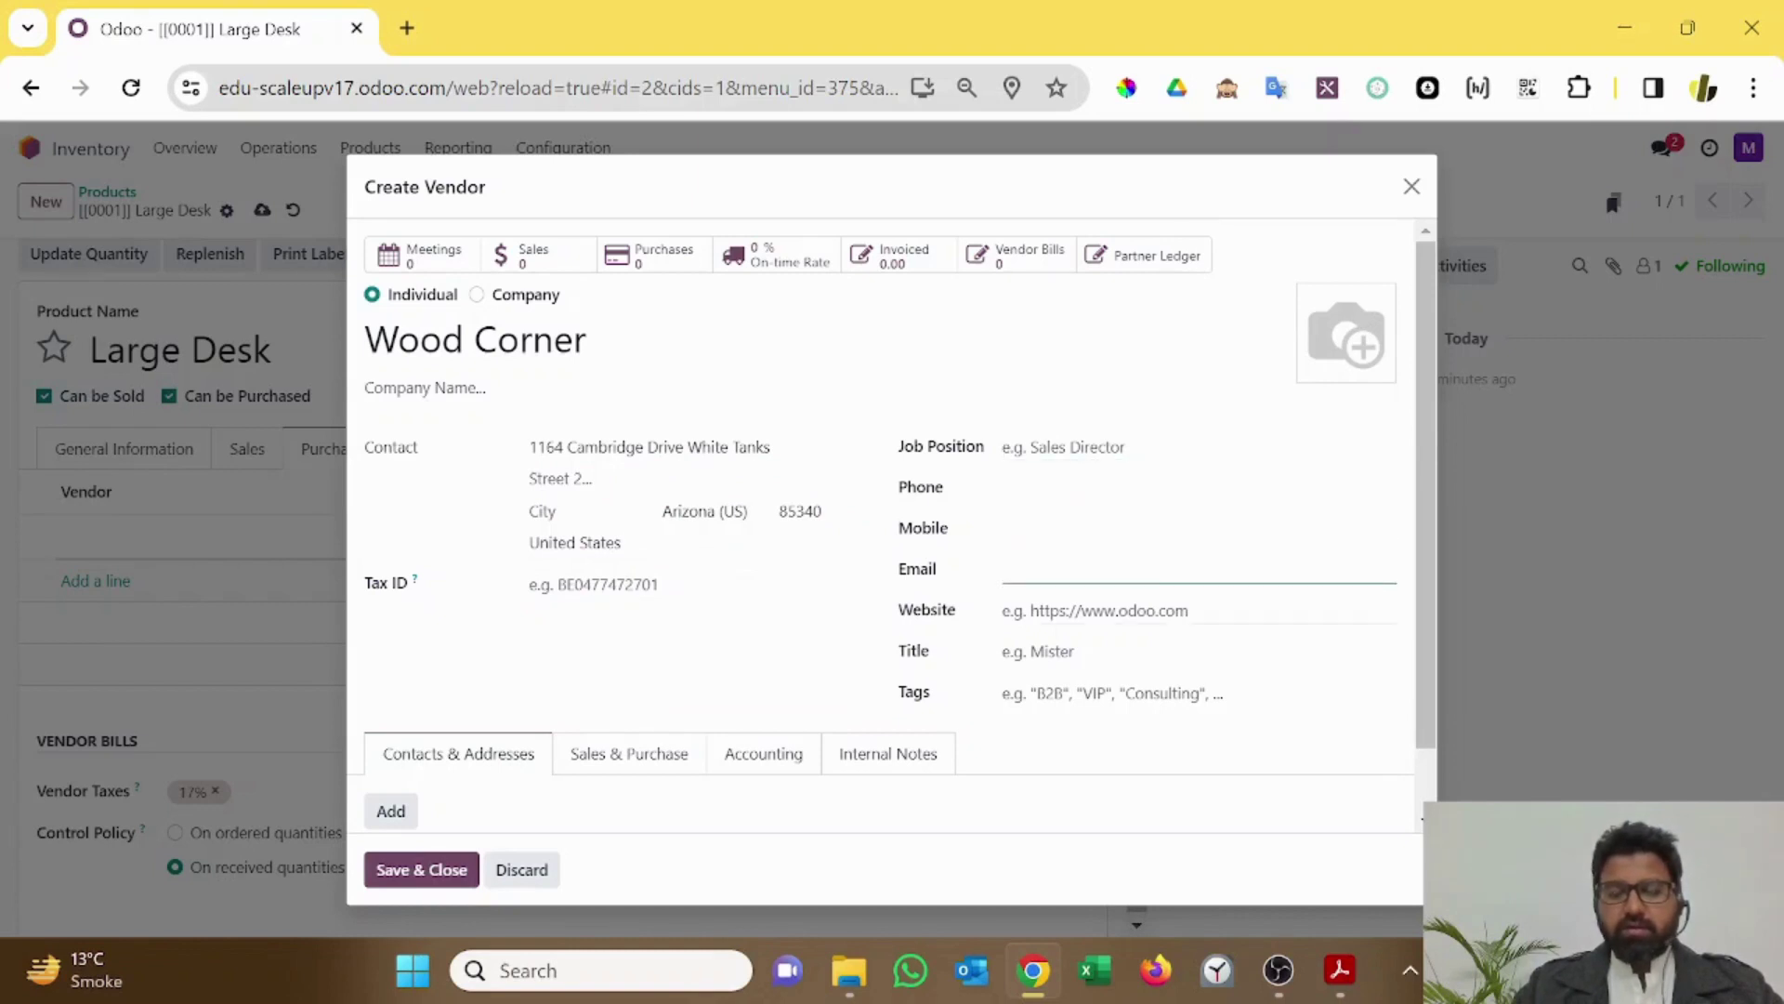
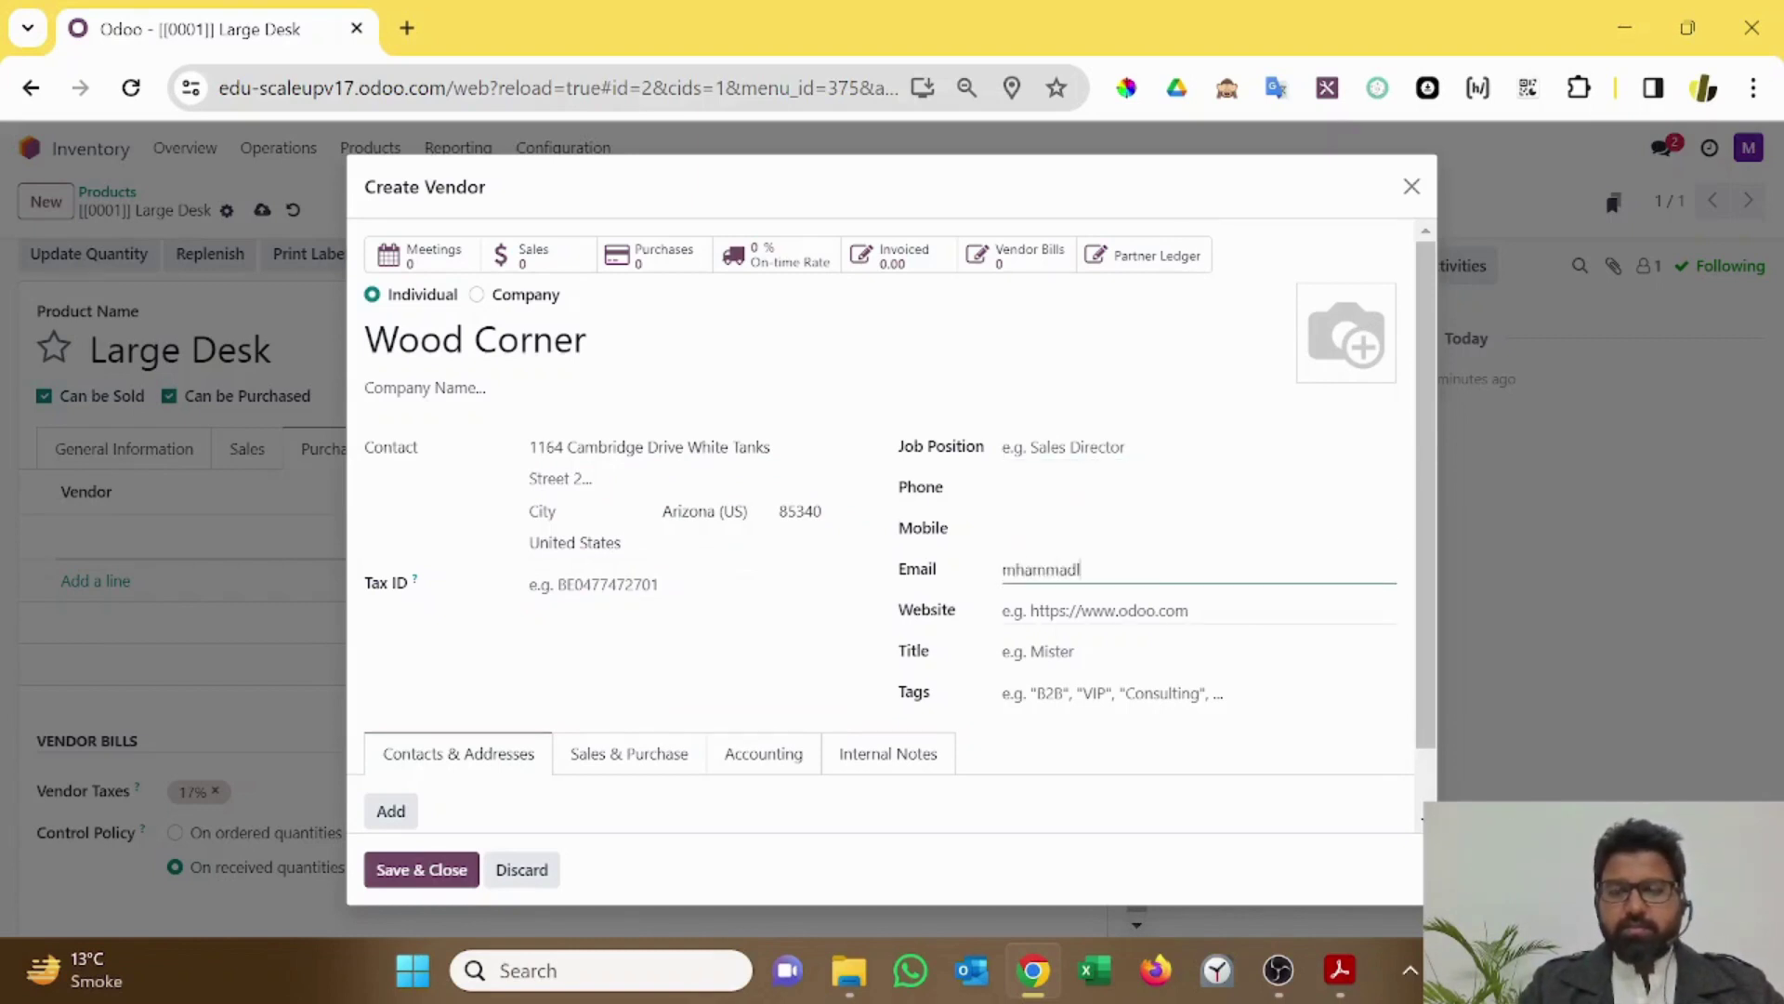
# Step: Enter the vendor's e-mail address and create a new 'Fixed Assets' tag for Wood Corner
pyautogui.press('Tab')
pyautogui.press('Tab')
pyautogui.press('Tab')
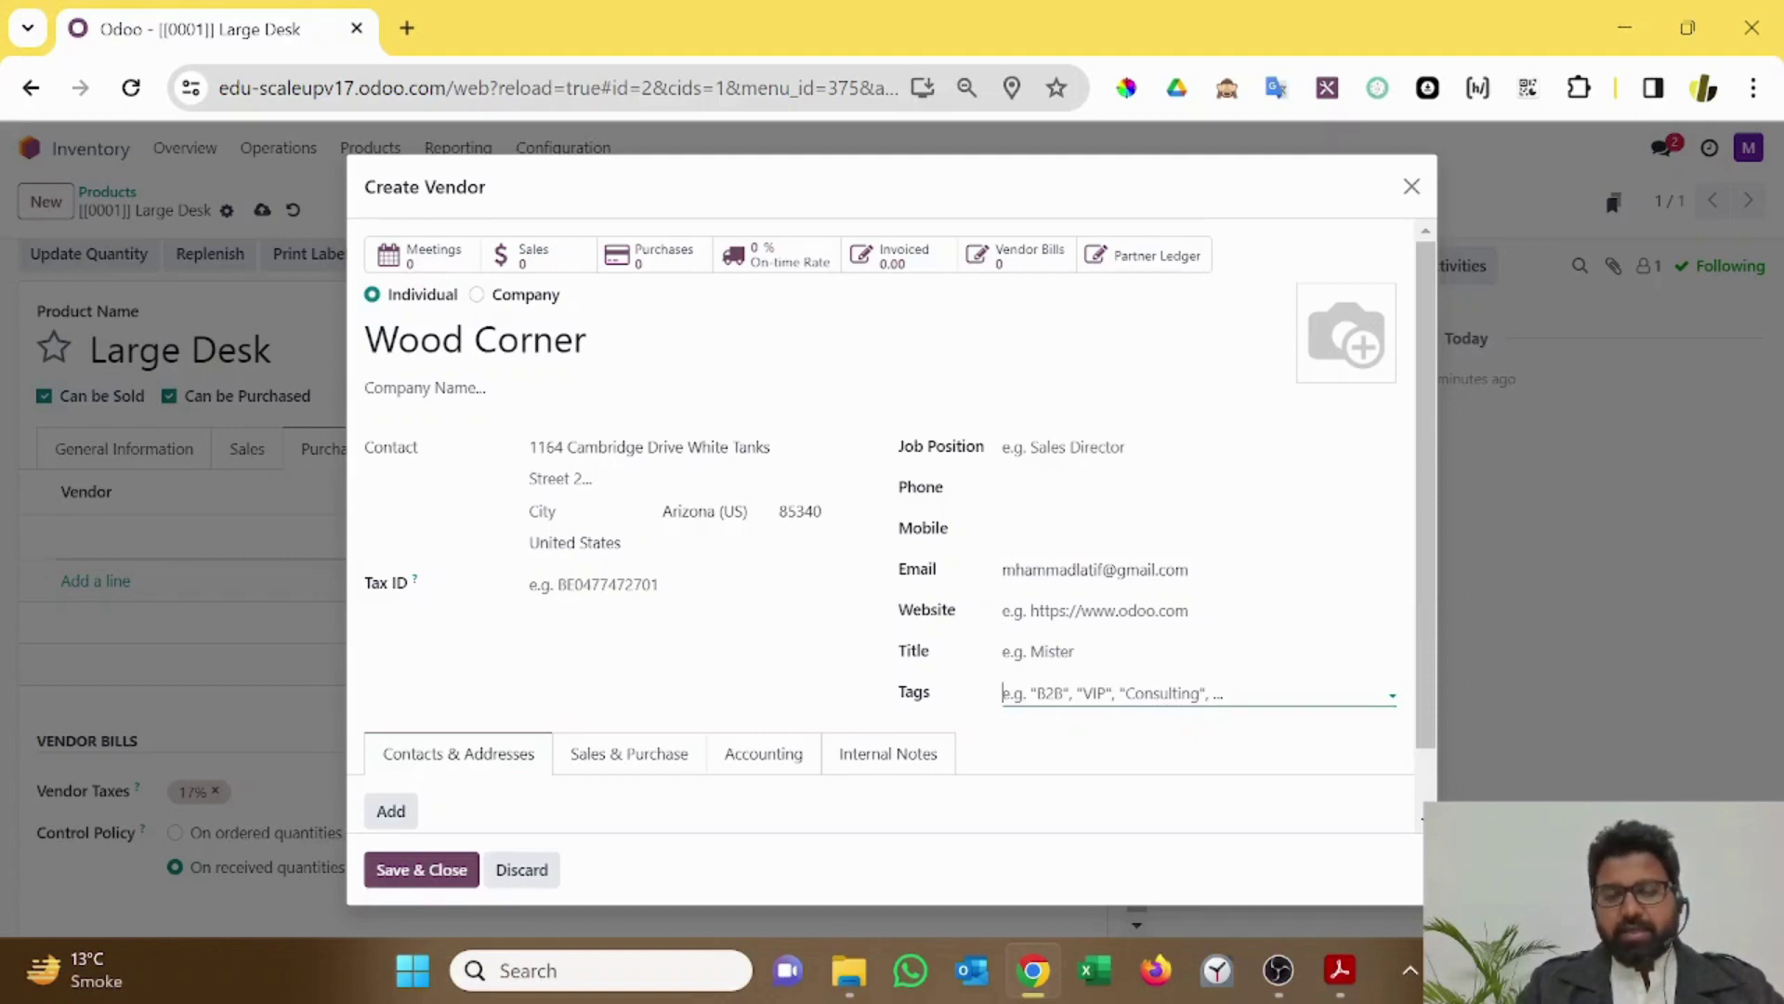
pyautogui.write('Fur')
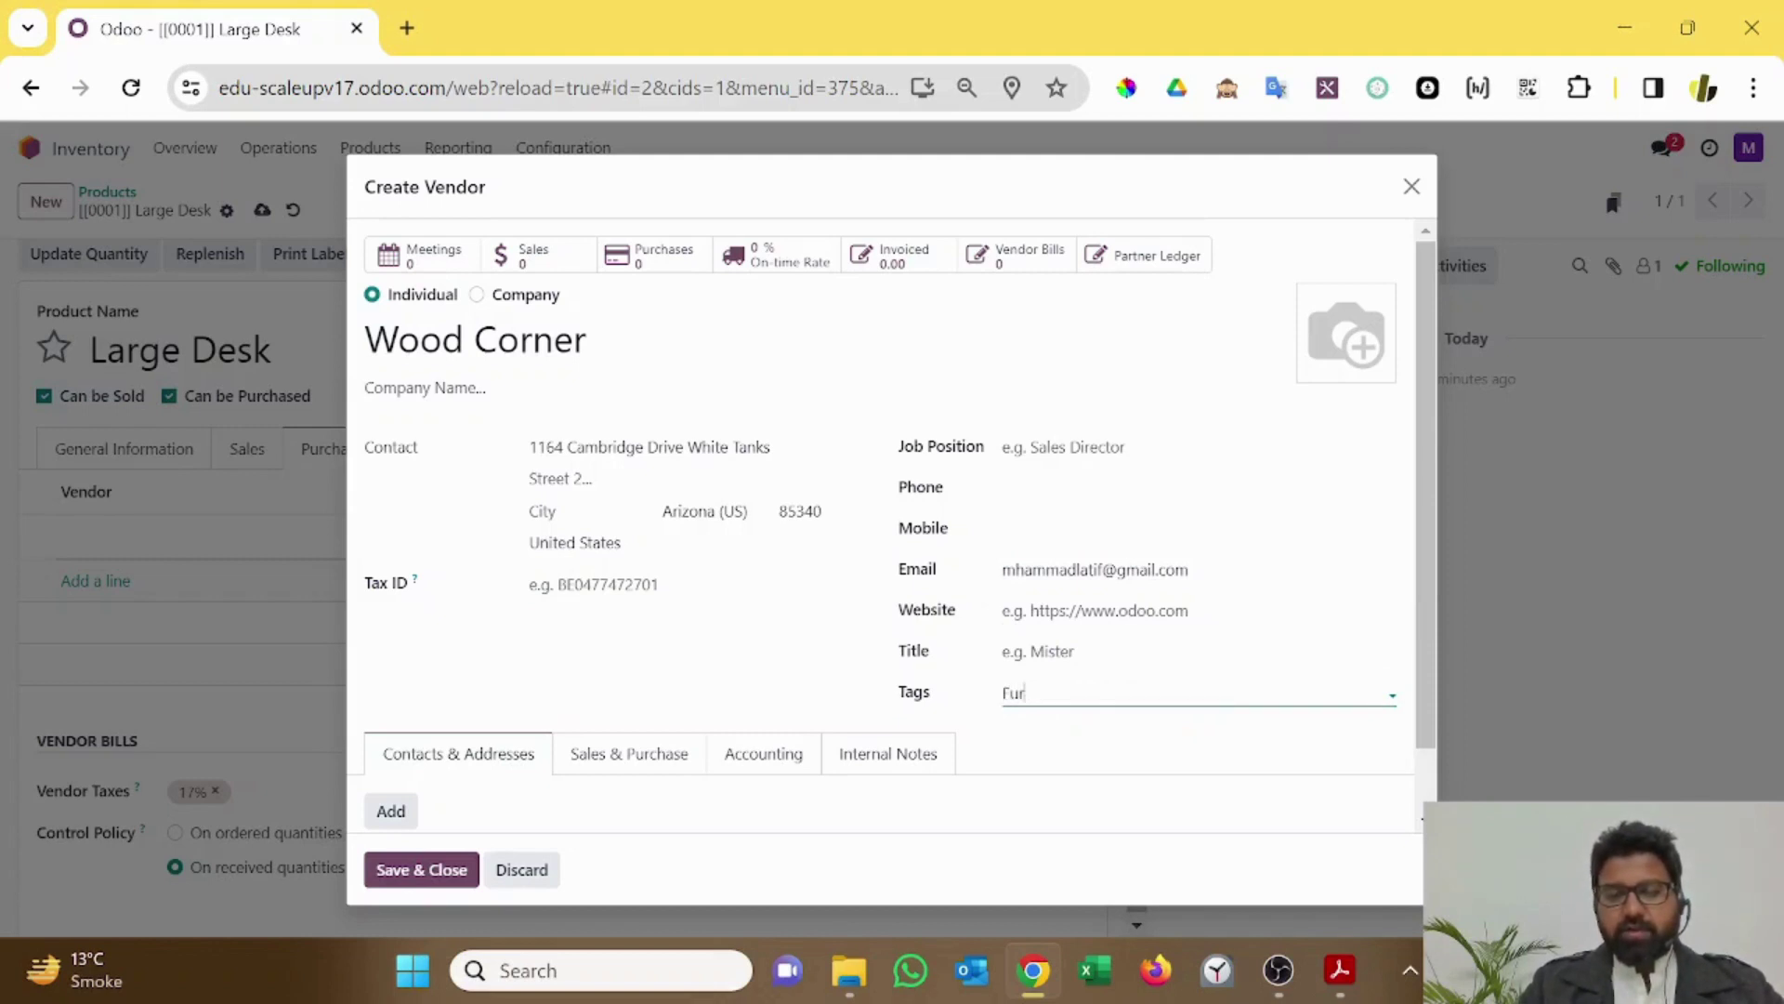
pyautogui.write('niture')
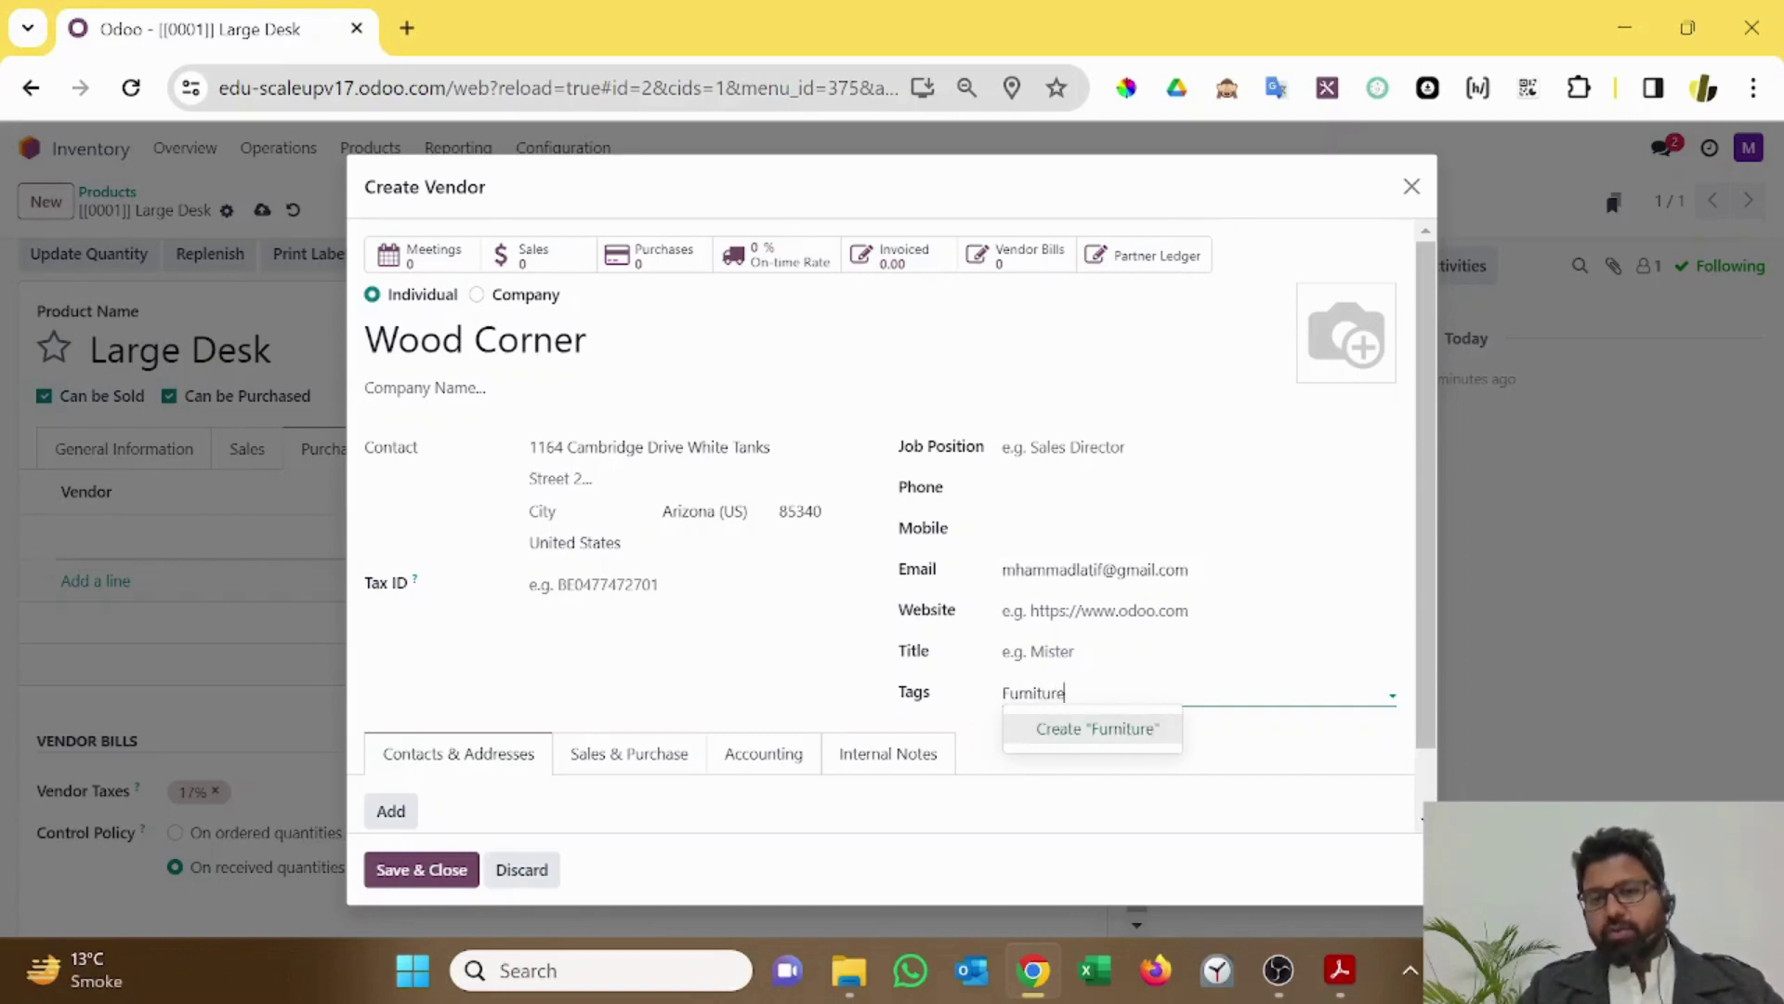
pyautogui.press('BackSpace')
pyautogui.press('BackSpace')
pyautogui.press('BackSpace')
pyautogui.press('BackSpace')
pyautogui.press('BackSpace')
pyautogui.press('BackSpace')
pyautogui.press('BackSpace')
pyautogui.press('BackSpace')
pyautogui.press('BackSpace')
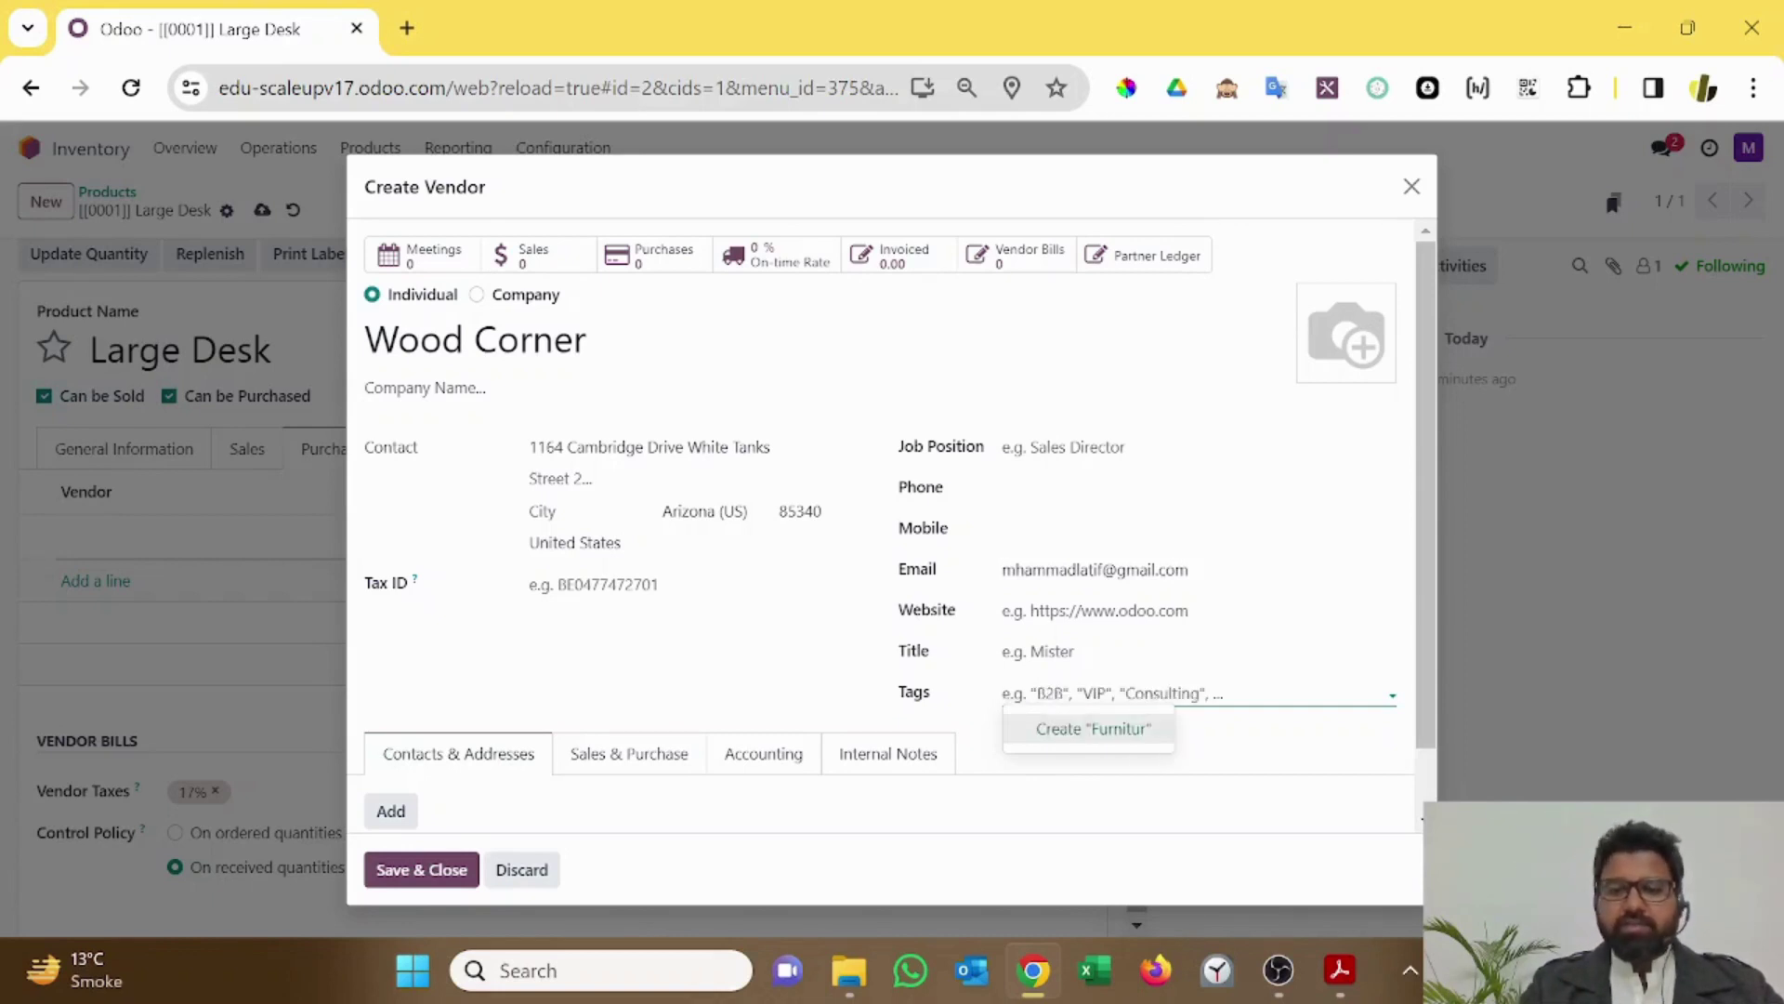
pyautogui.write('Fixed Assets')
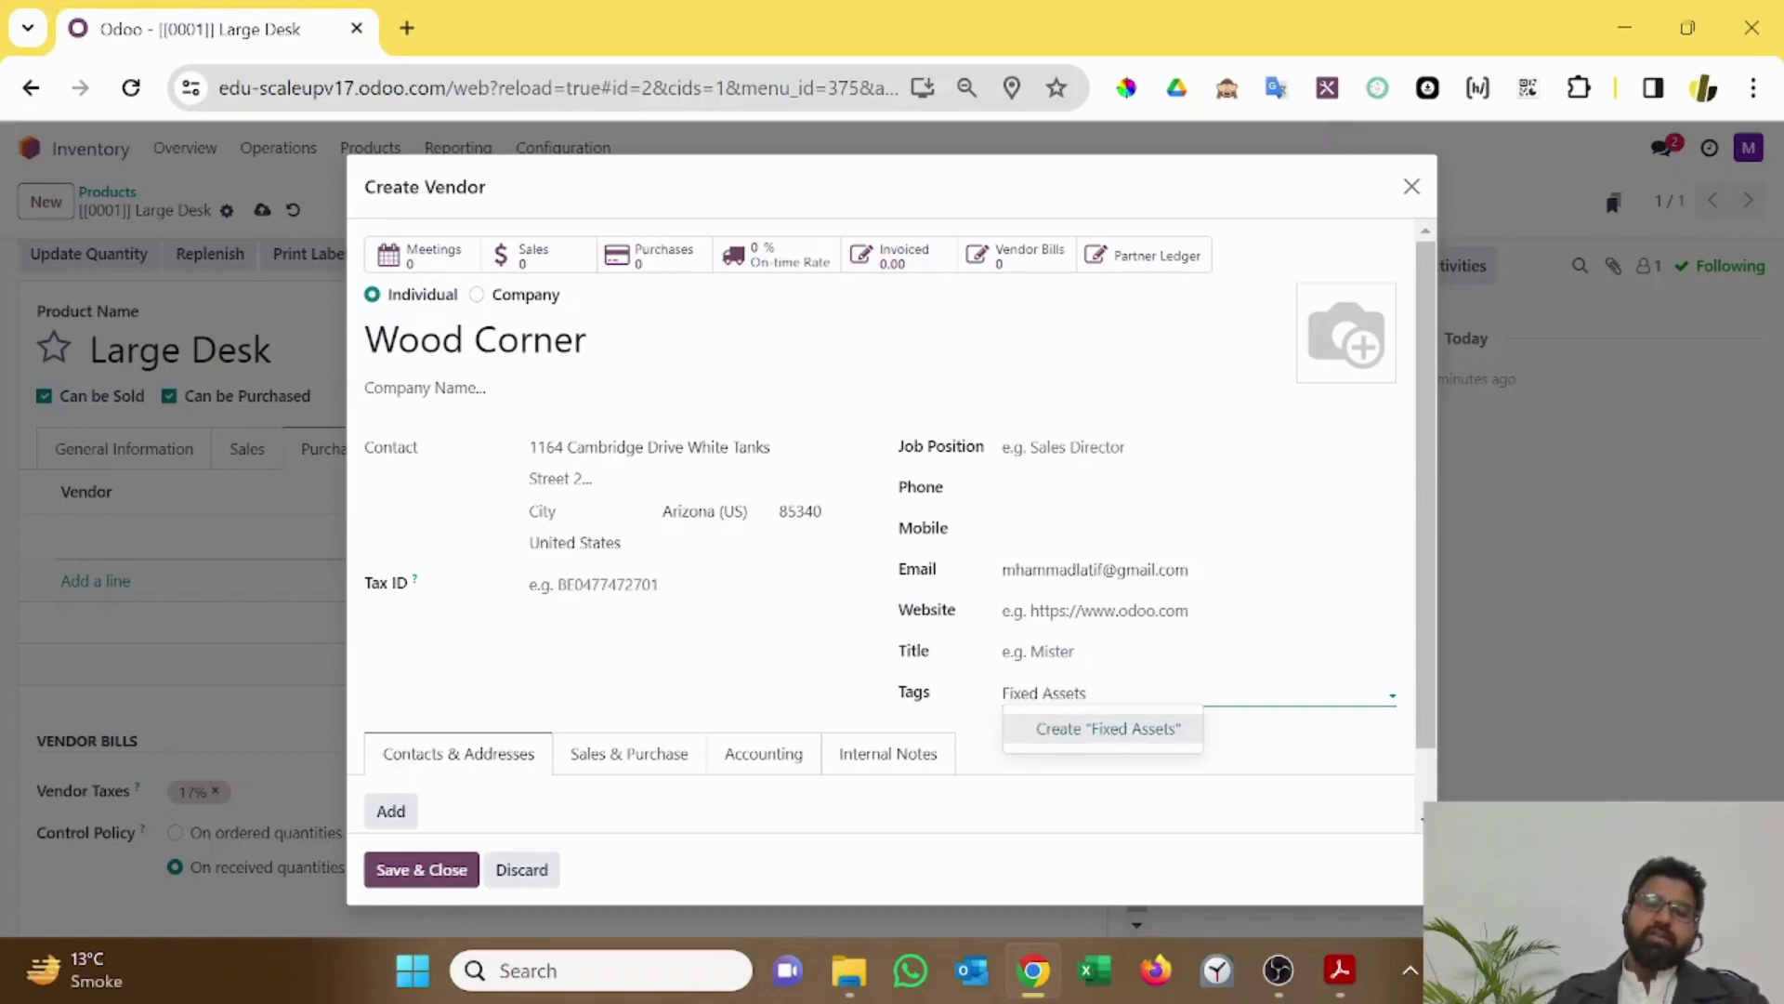
pyautogui.click(1110, 728)
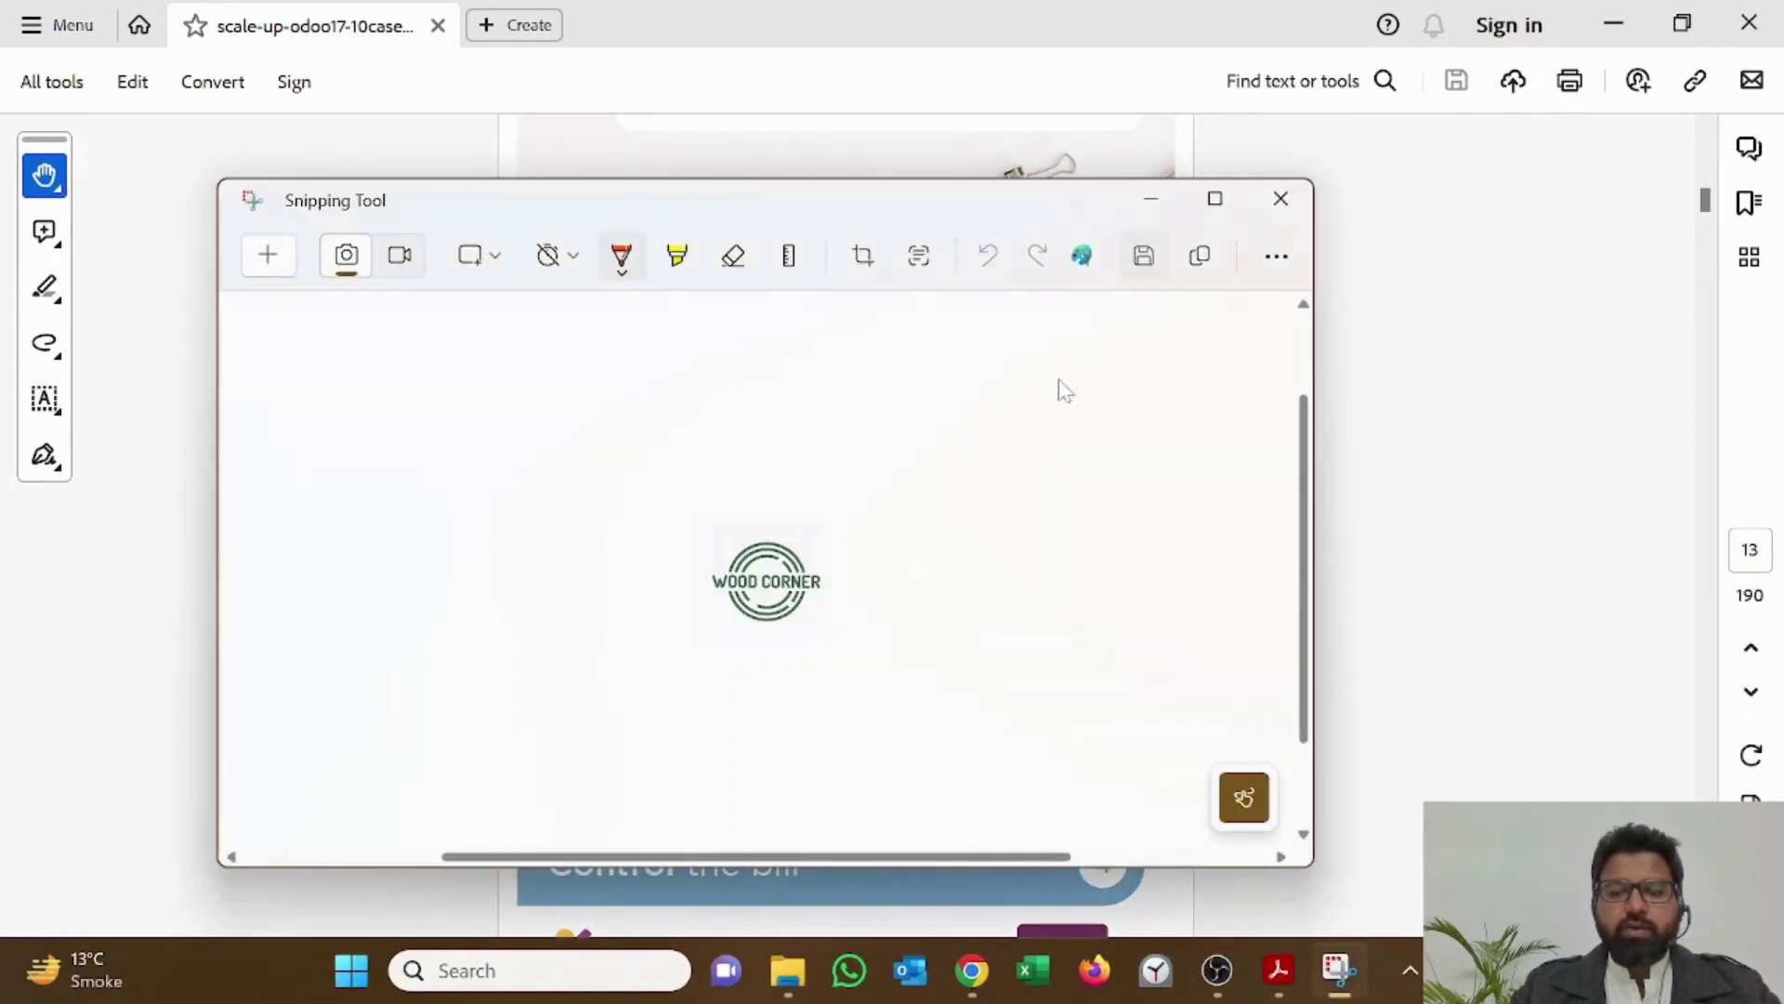
# Step: Save the logo snip as PNG 'Wood corner' in the Edu HLC Odoo folder
pyautogui.hotkey('ctrl', 's')
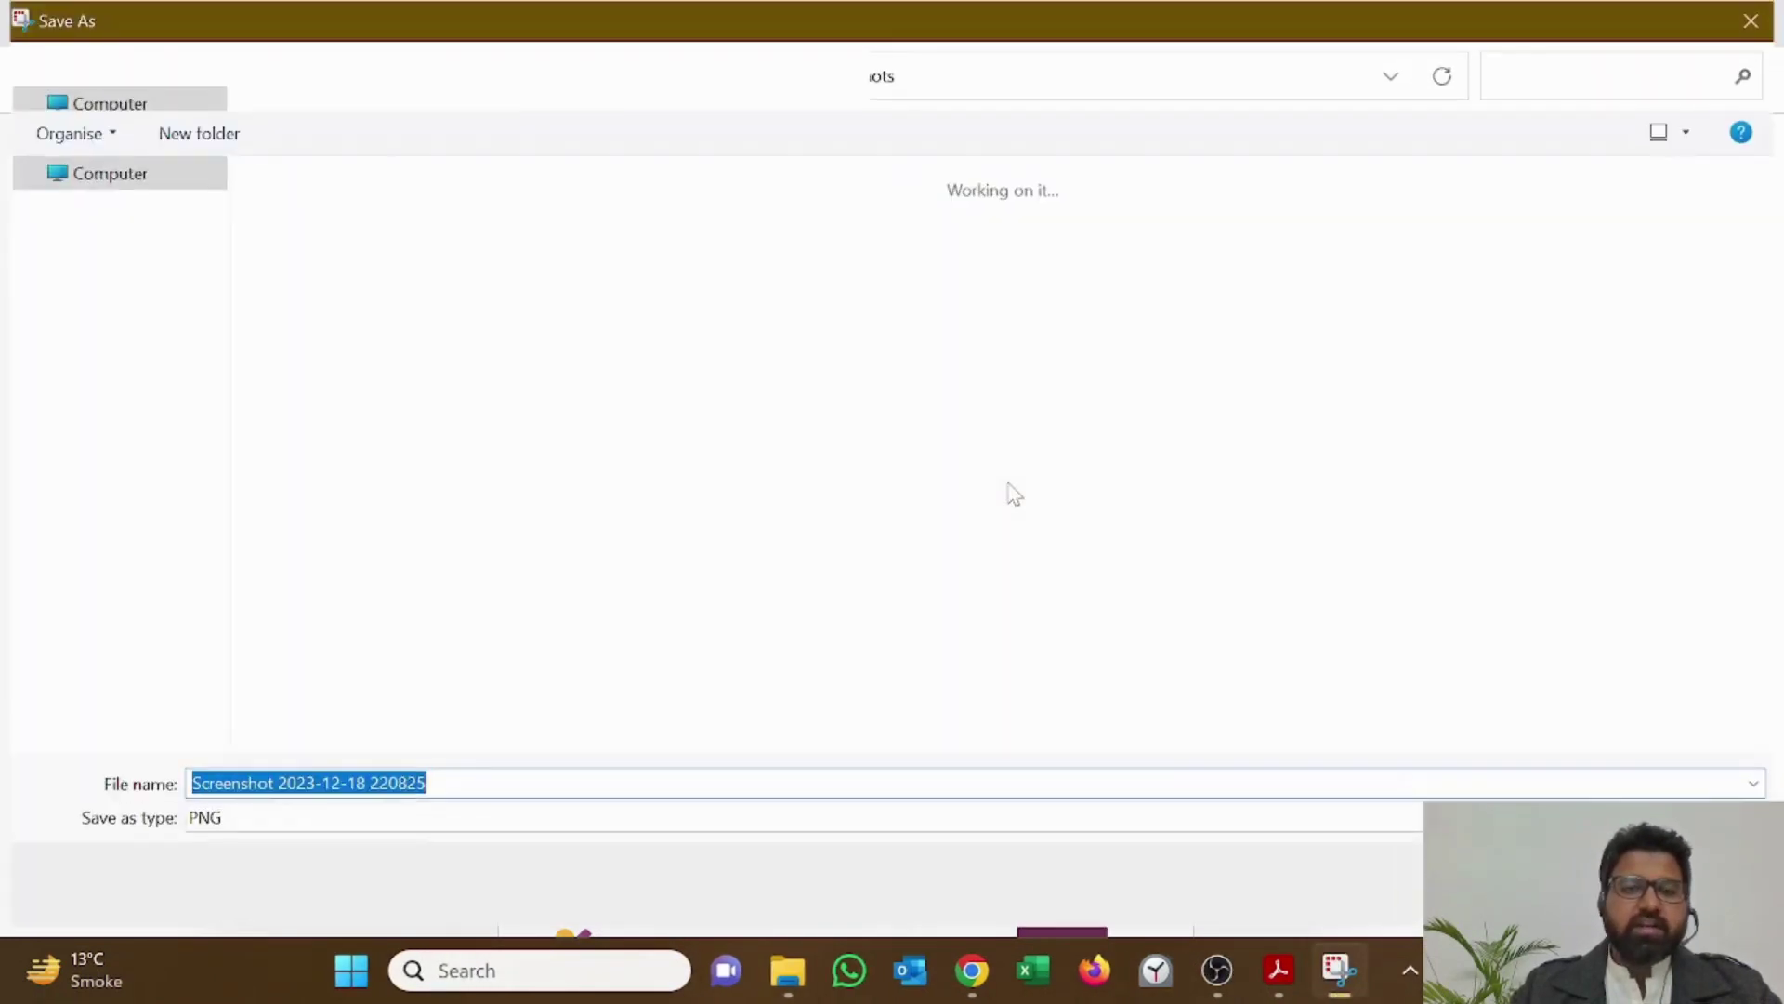
pyautogui.click(128, 575)
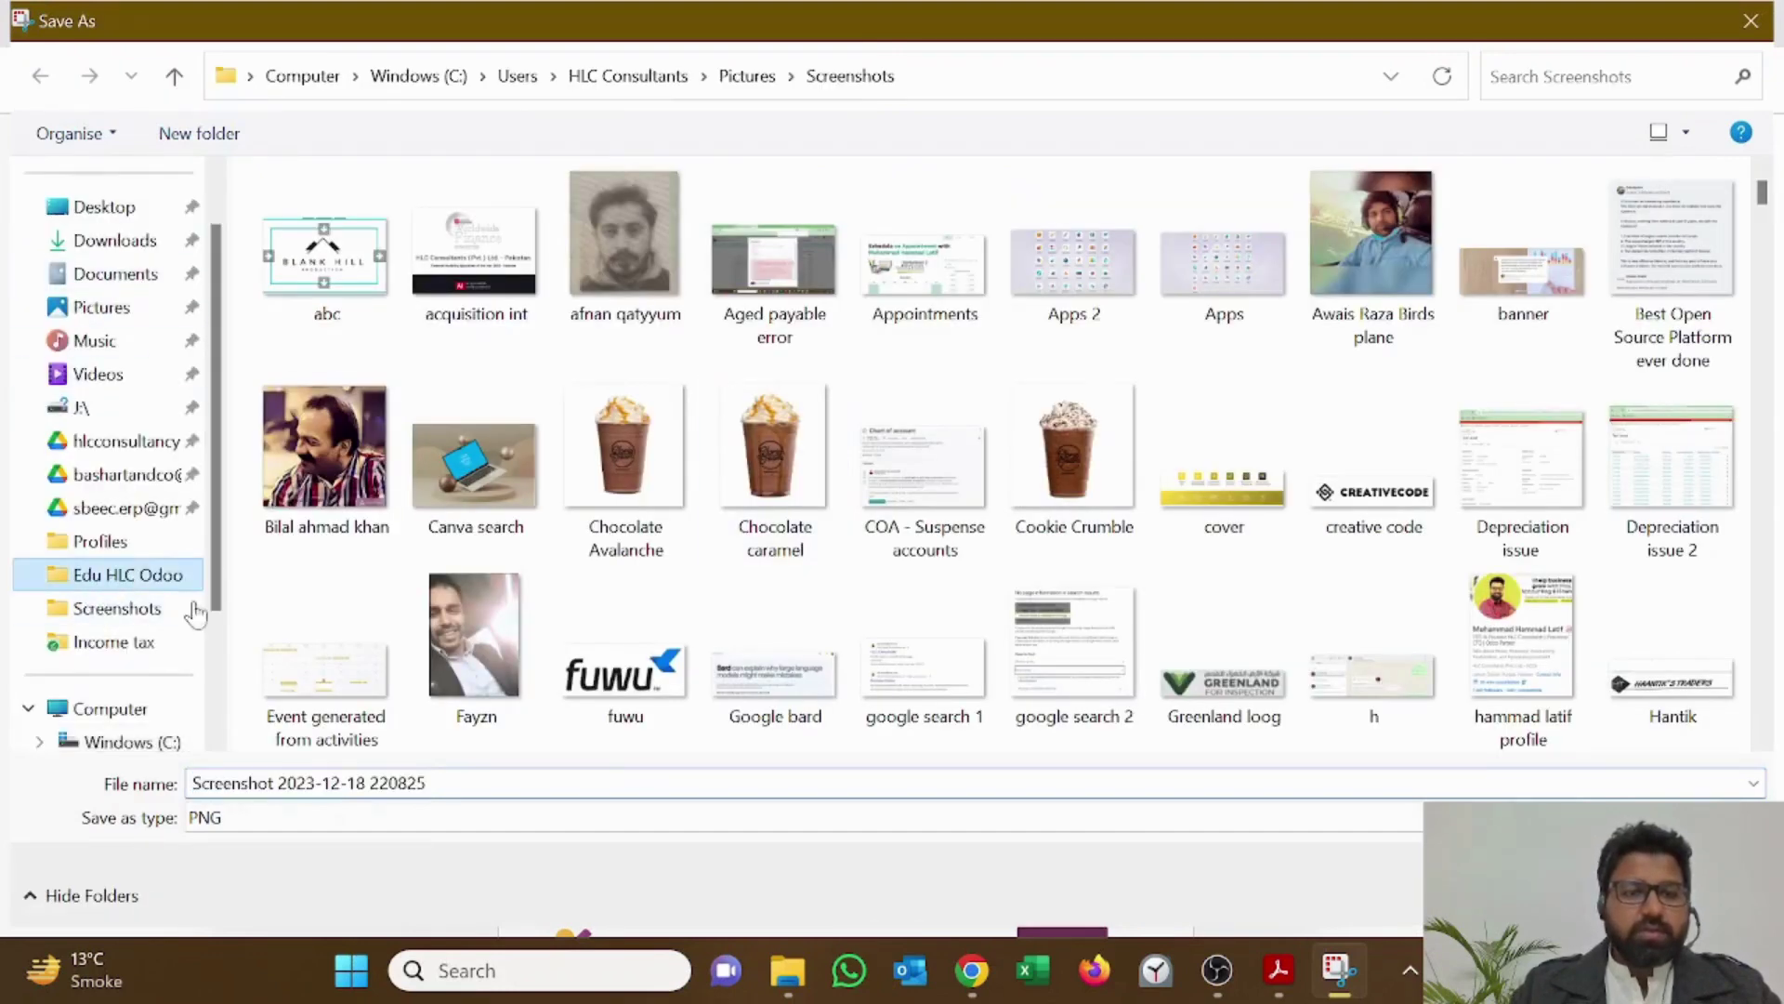
pyautogui.click(589, 818)
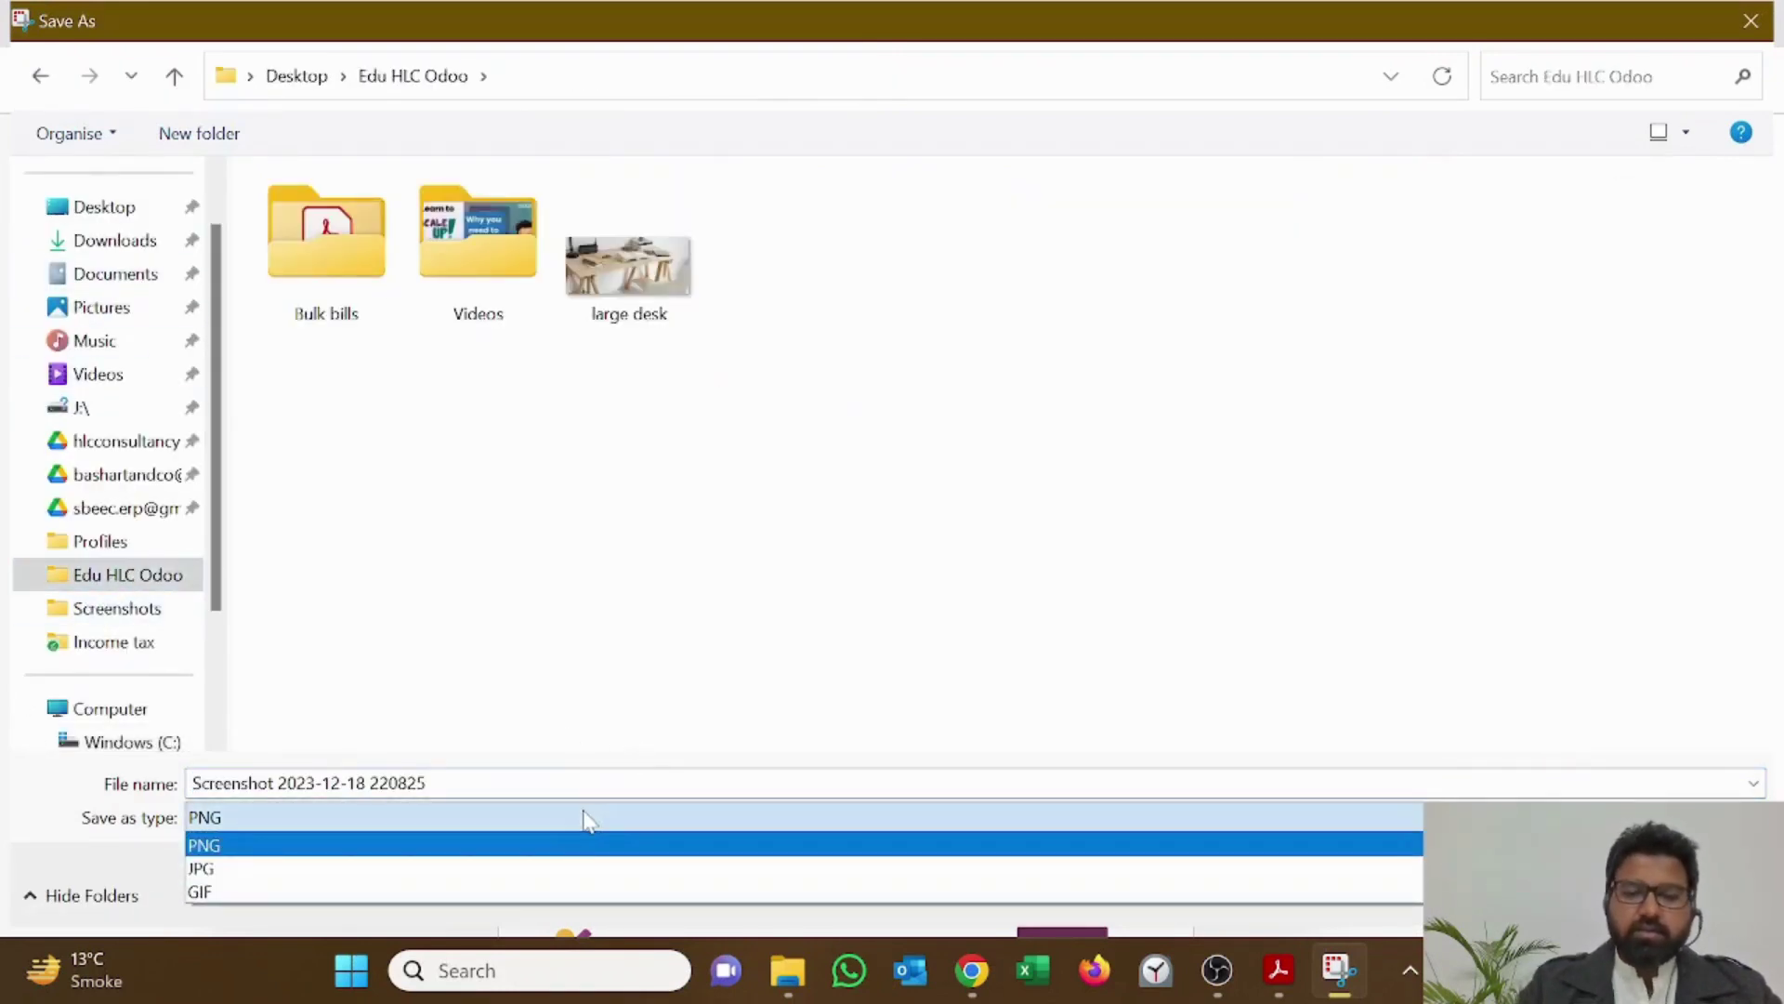
pyautogui.click(527, 794)
pyautogui.click(527, 790)
pyautogui.write('Wood corner')
pyautogui.press('Return')
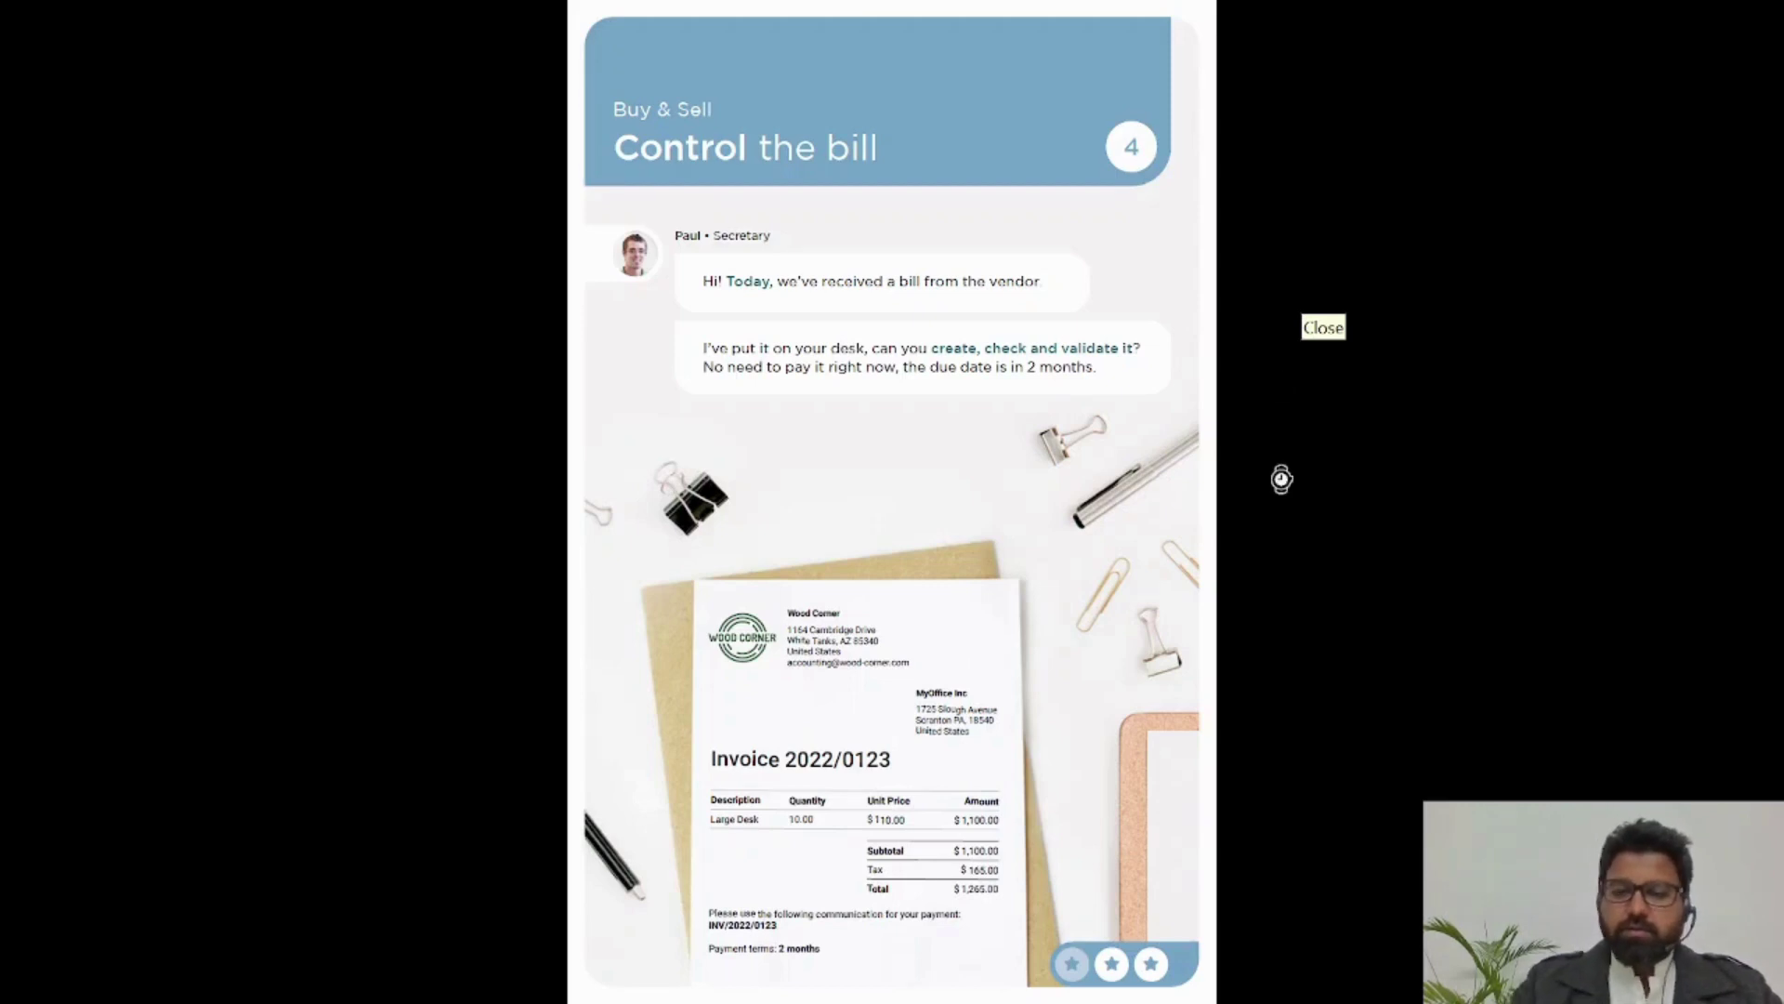
# Step: Review the case study's Create a product instructions before returning to Odoo
pyautogui.press('Right')
pyautogui.press('Right')
pyautogui.press('Right')
pyautogui.press('Left')
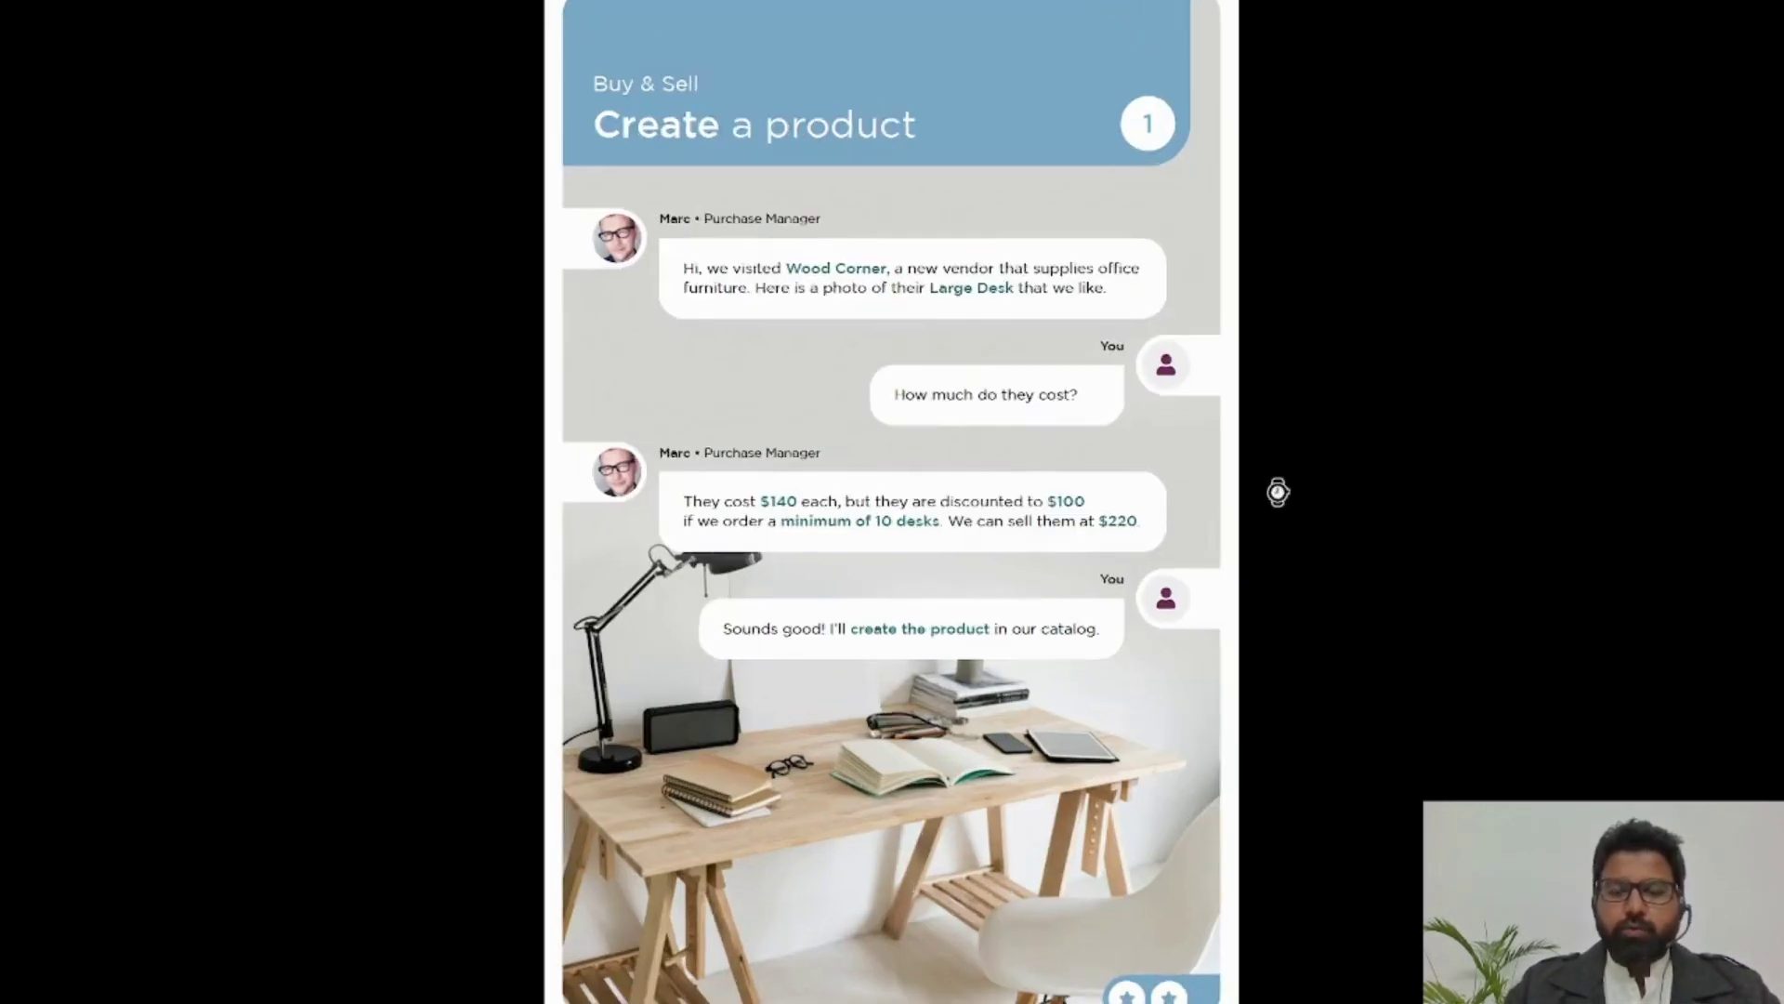
pyautogui.hotkey('alt', 'Tab')
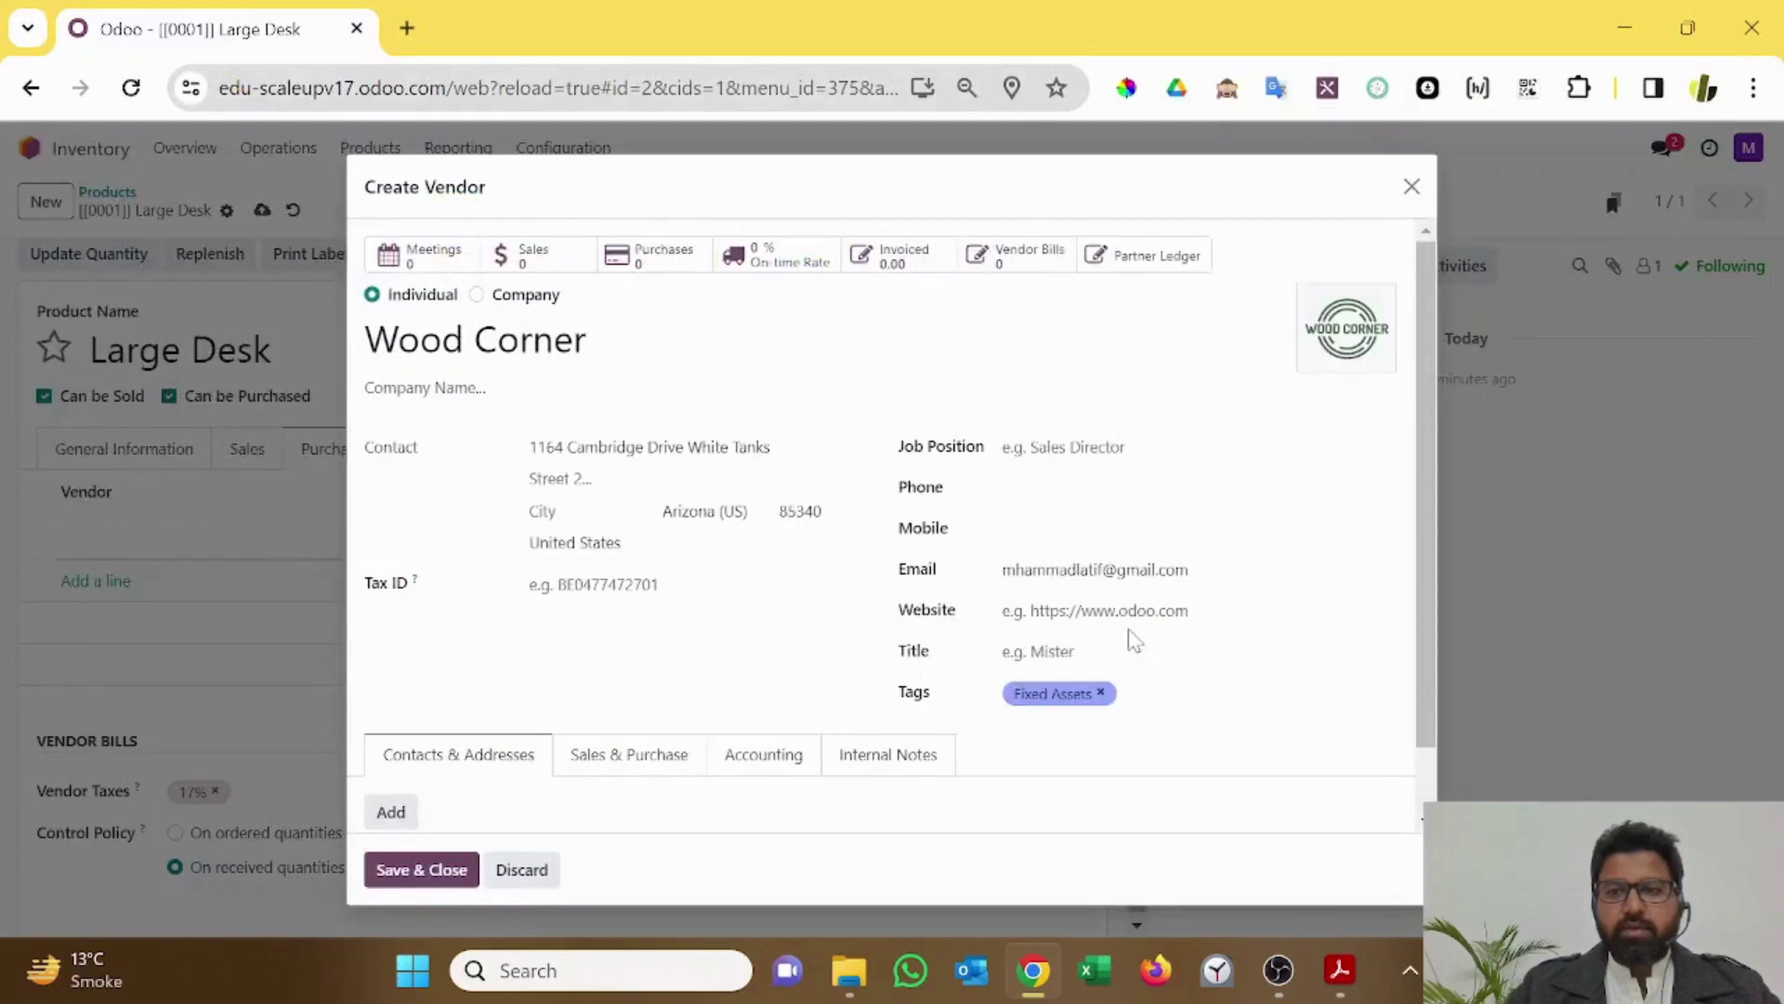
# Step: Save Wood Corner as a vendor line and show the Quantity and Discount (%) columns
pyautogui.click(445, 872)
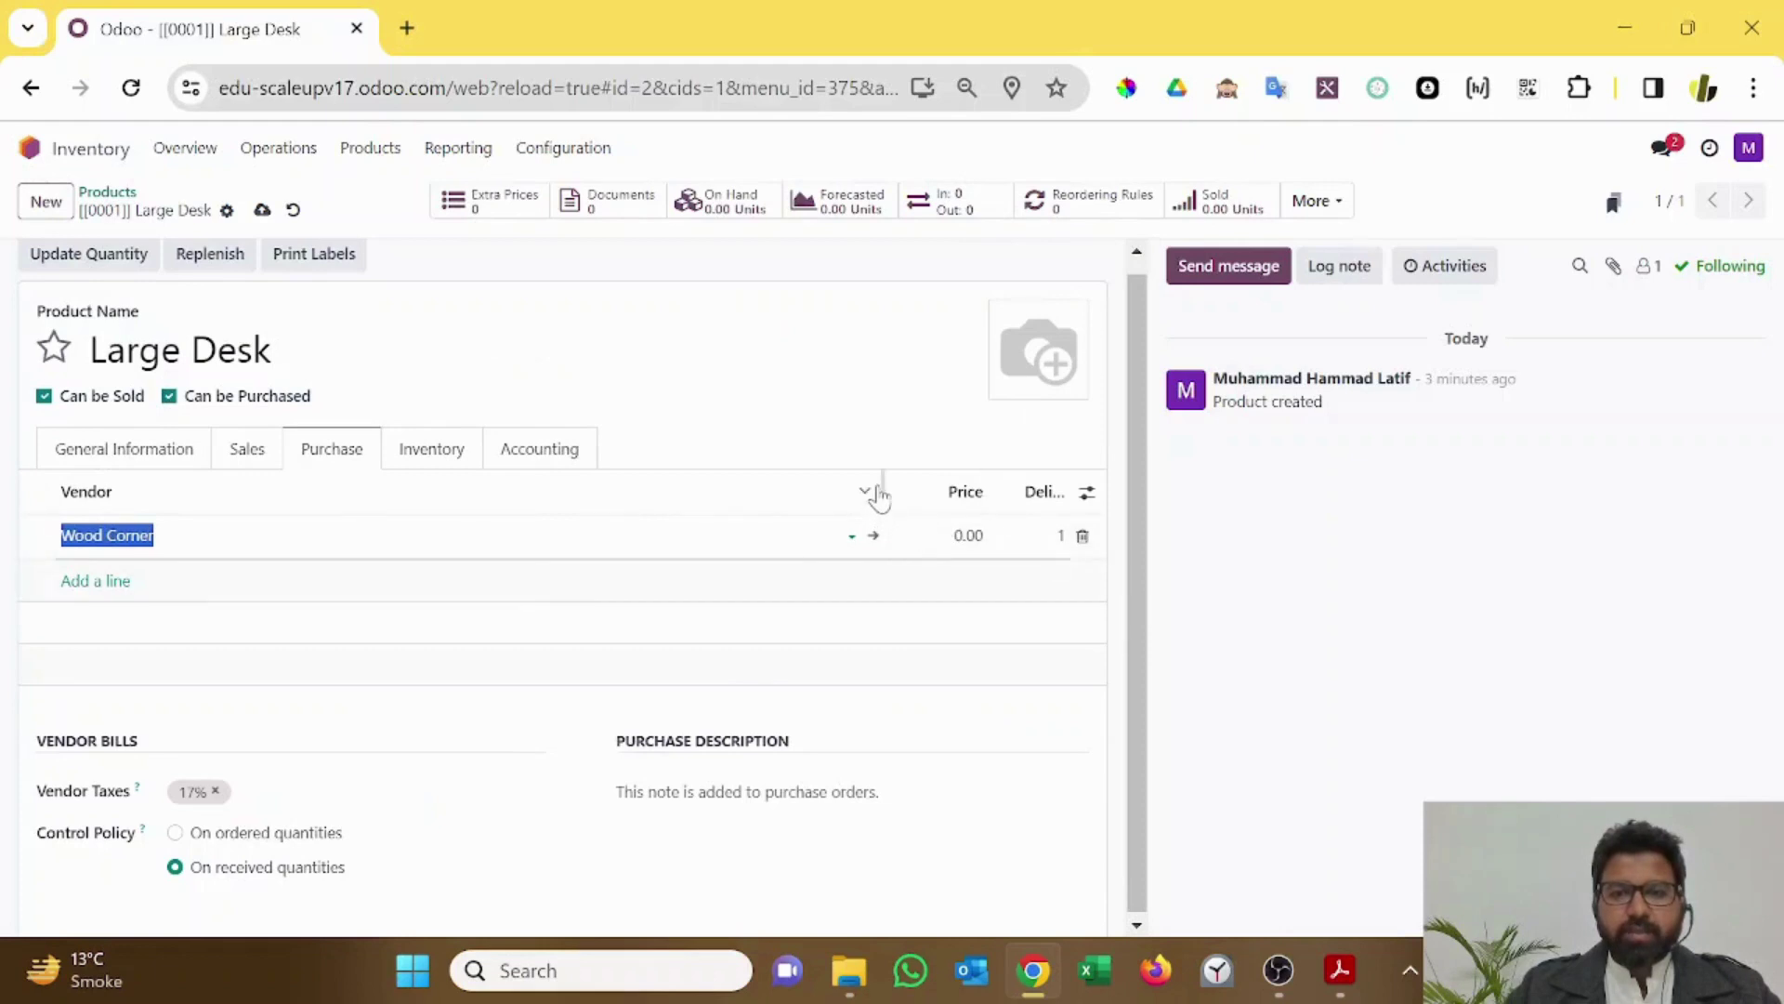
pyautogui.moveTo(884, 486); pyautogui.dragTo(689, 502)
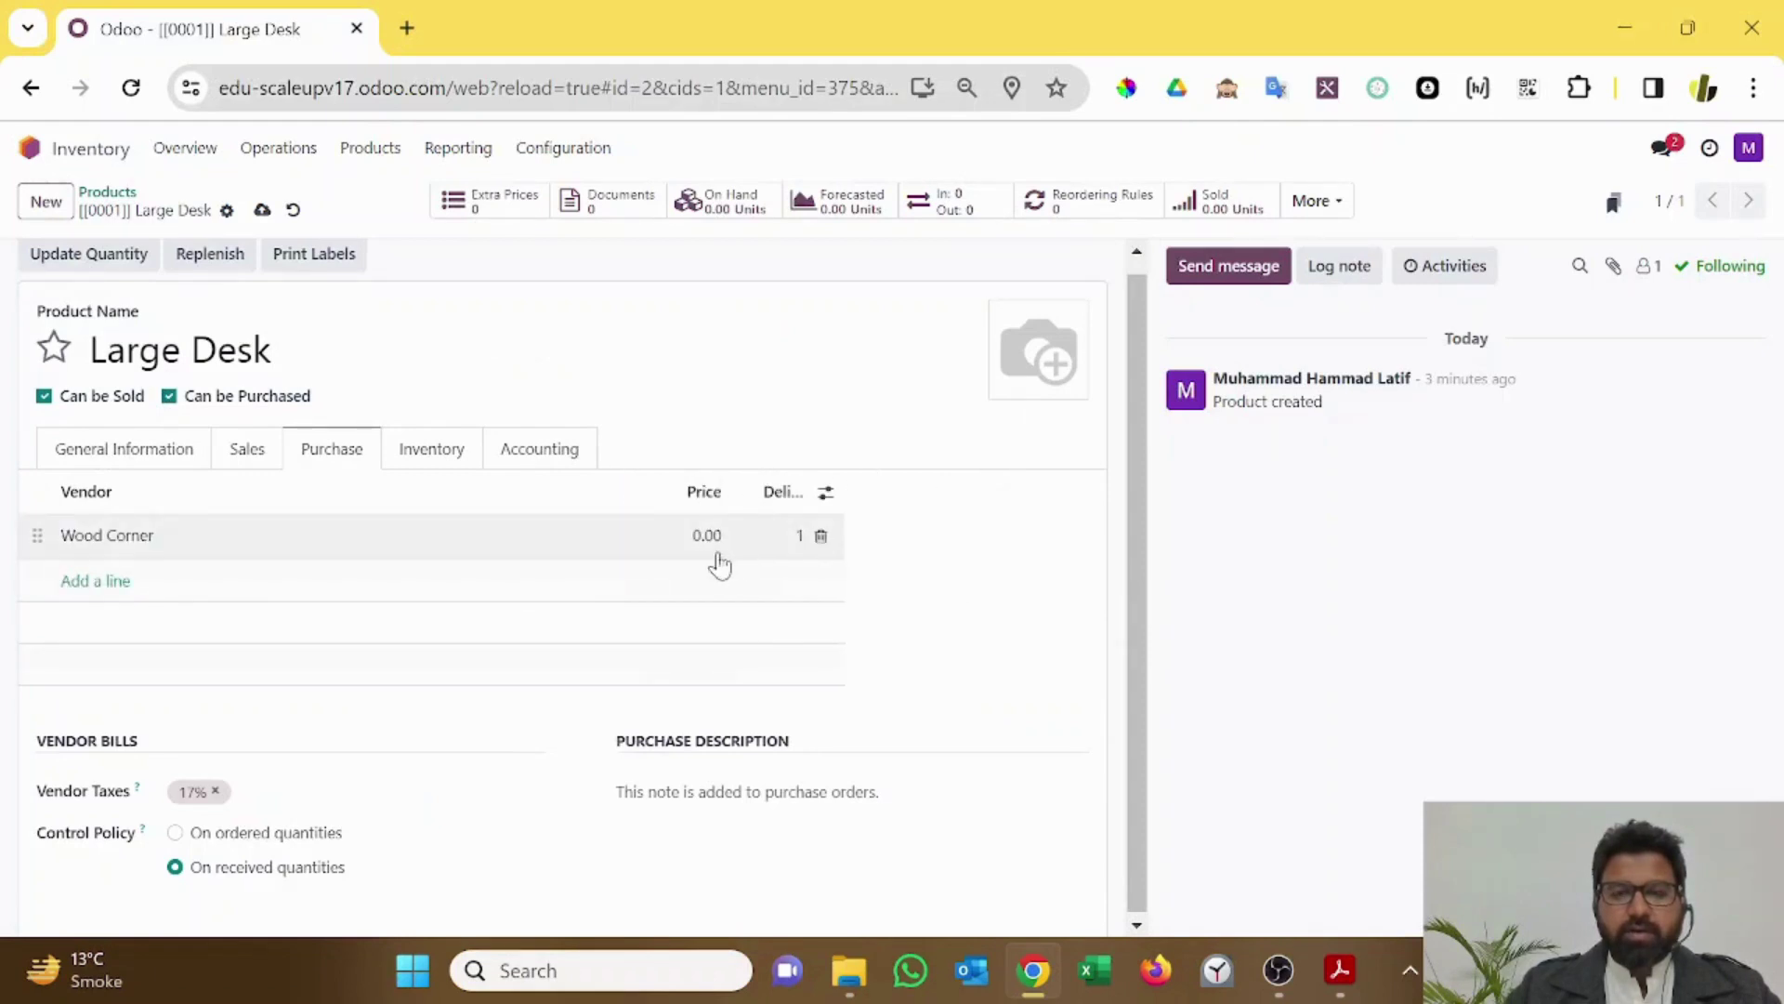
pyautogui.click(826, 494)
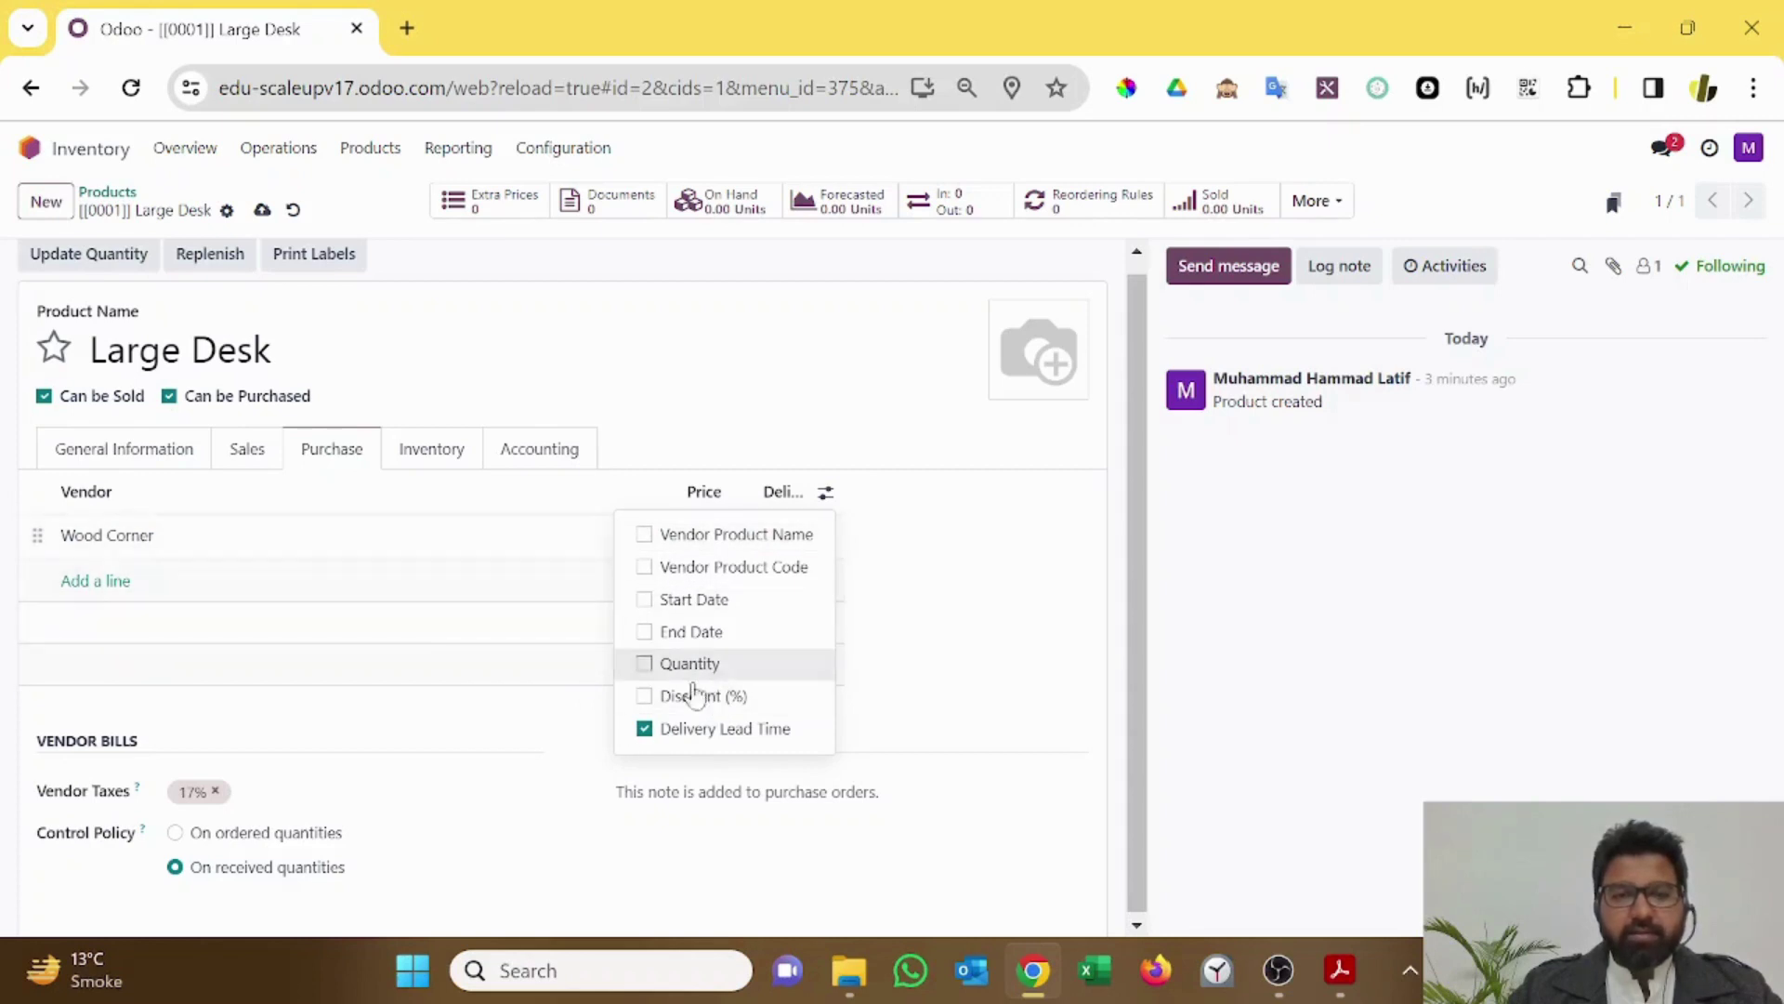
pyautogui.click(644, 697)
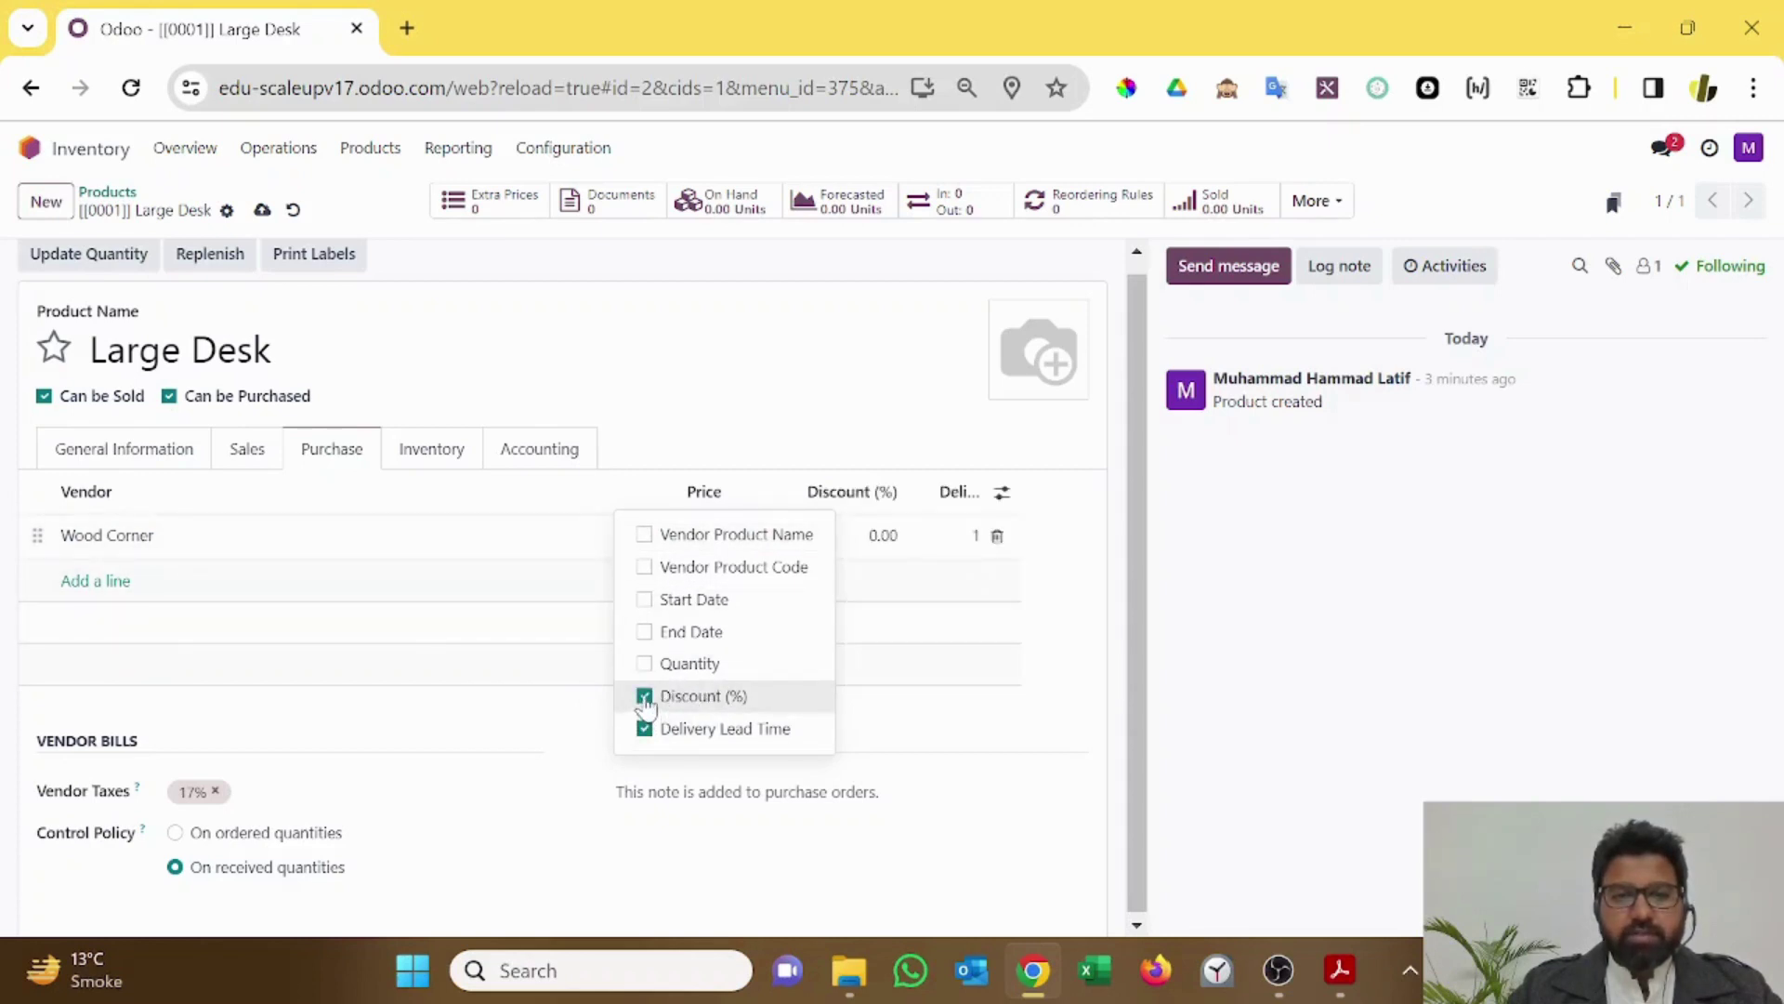
pyautogui.click(644, 664)
pyautogui.click(1281, 666)
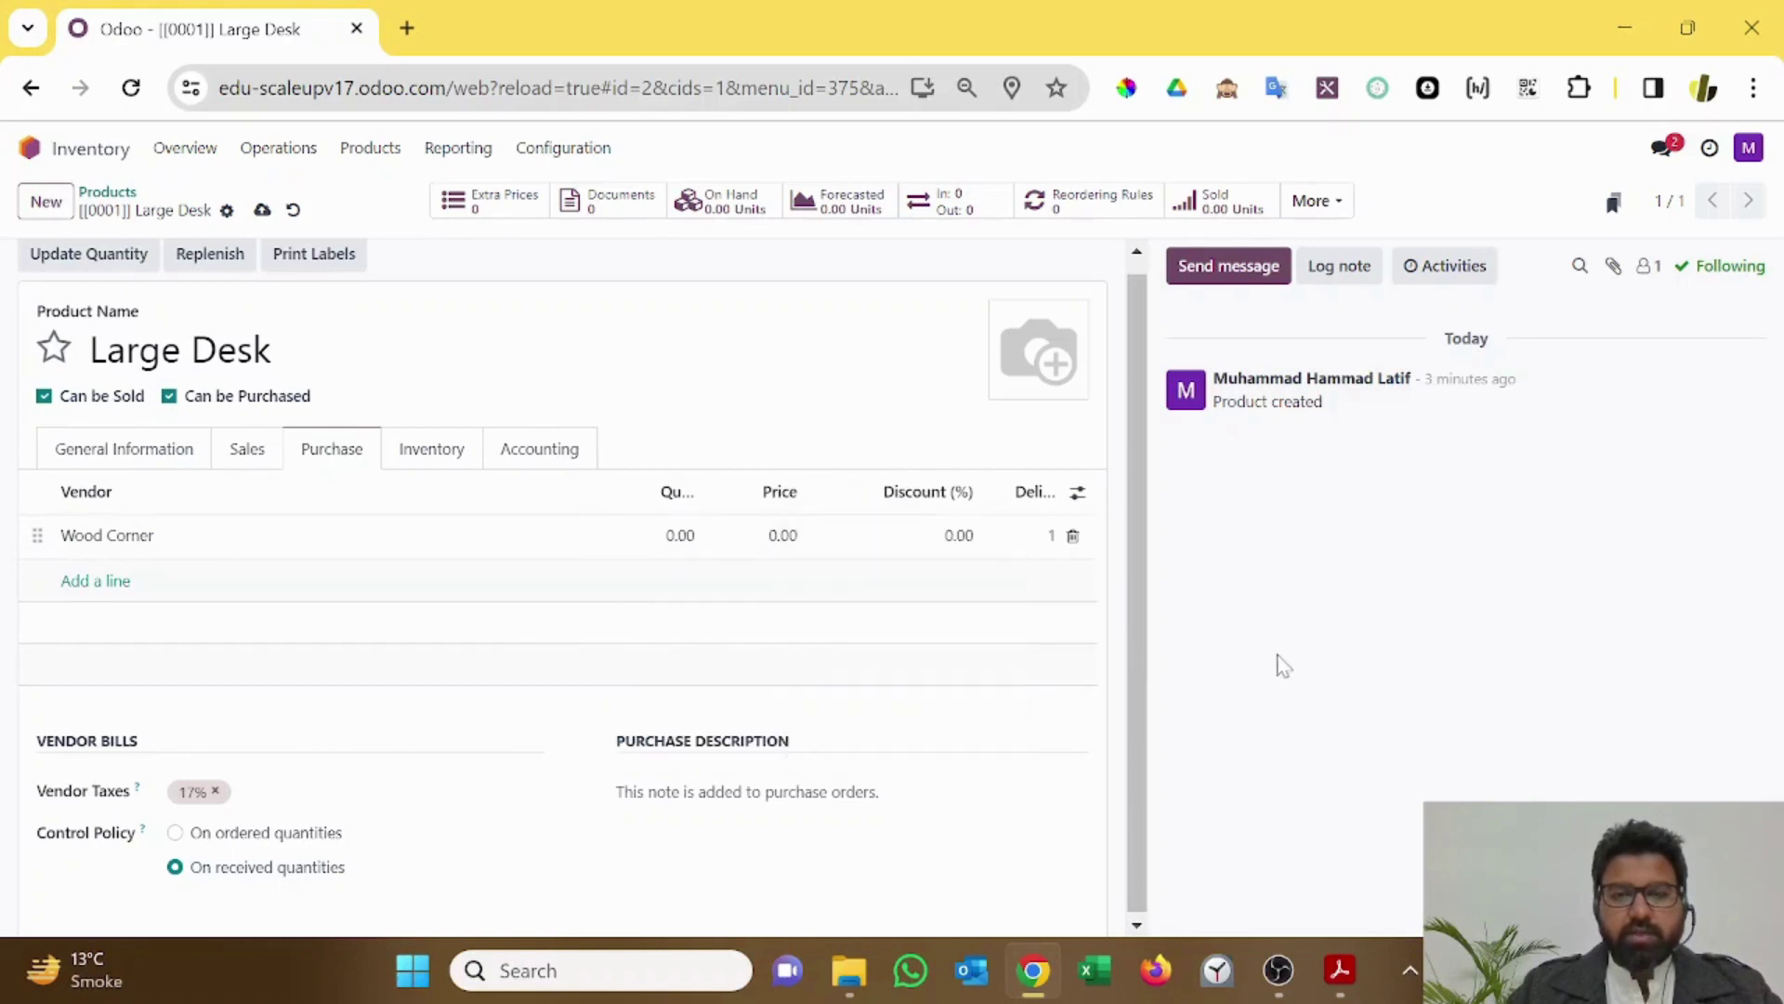
pyautogui.click(671, 544)
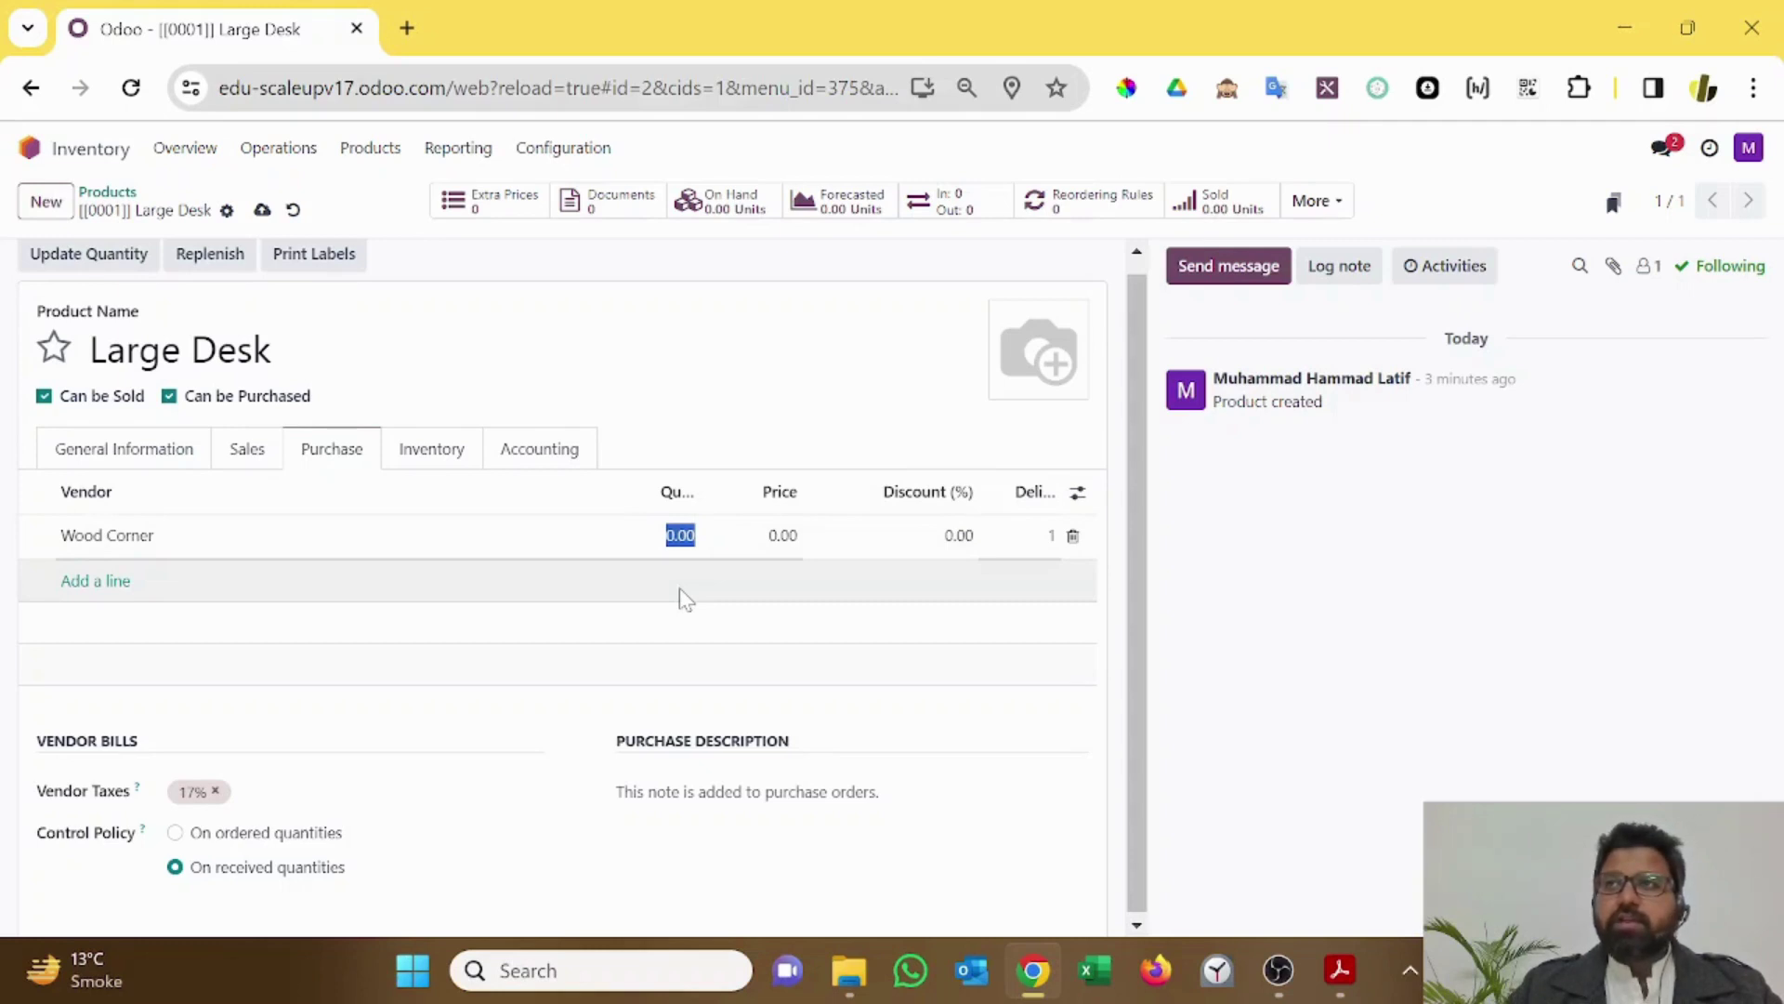
# Step: Give the first Wood Corner line quantity 1 at price 140
pyautogui.write('1')
pyautogui.press('Tab')
pyautogui.write('140')
pyautogui.press('Tab')
# Step: Add a second Wood Corner line with quantity 10 at price 100, sorted by vendor
pyautogui.press('Tab')
pyautogui.press('Tab')
pyautogui.write('wood')
pyautogui.press('Tab')
pyautogui.write('10')
pyautogui.press('Tab')
pyautogui.write('100')
pyautogui.press('Tab')
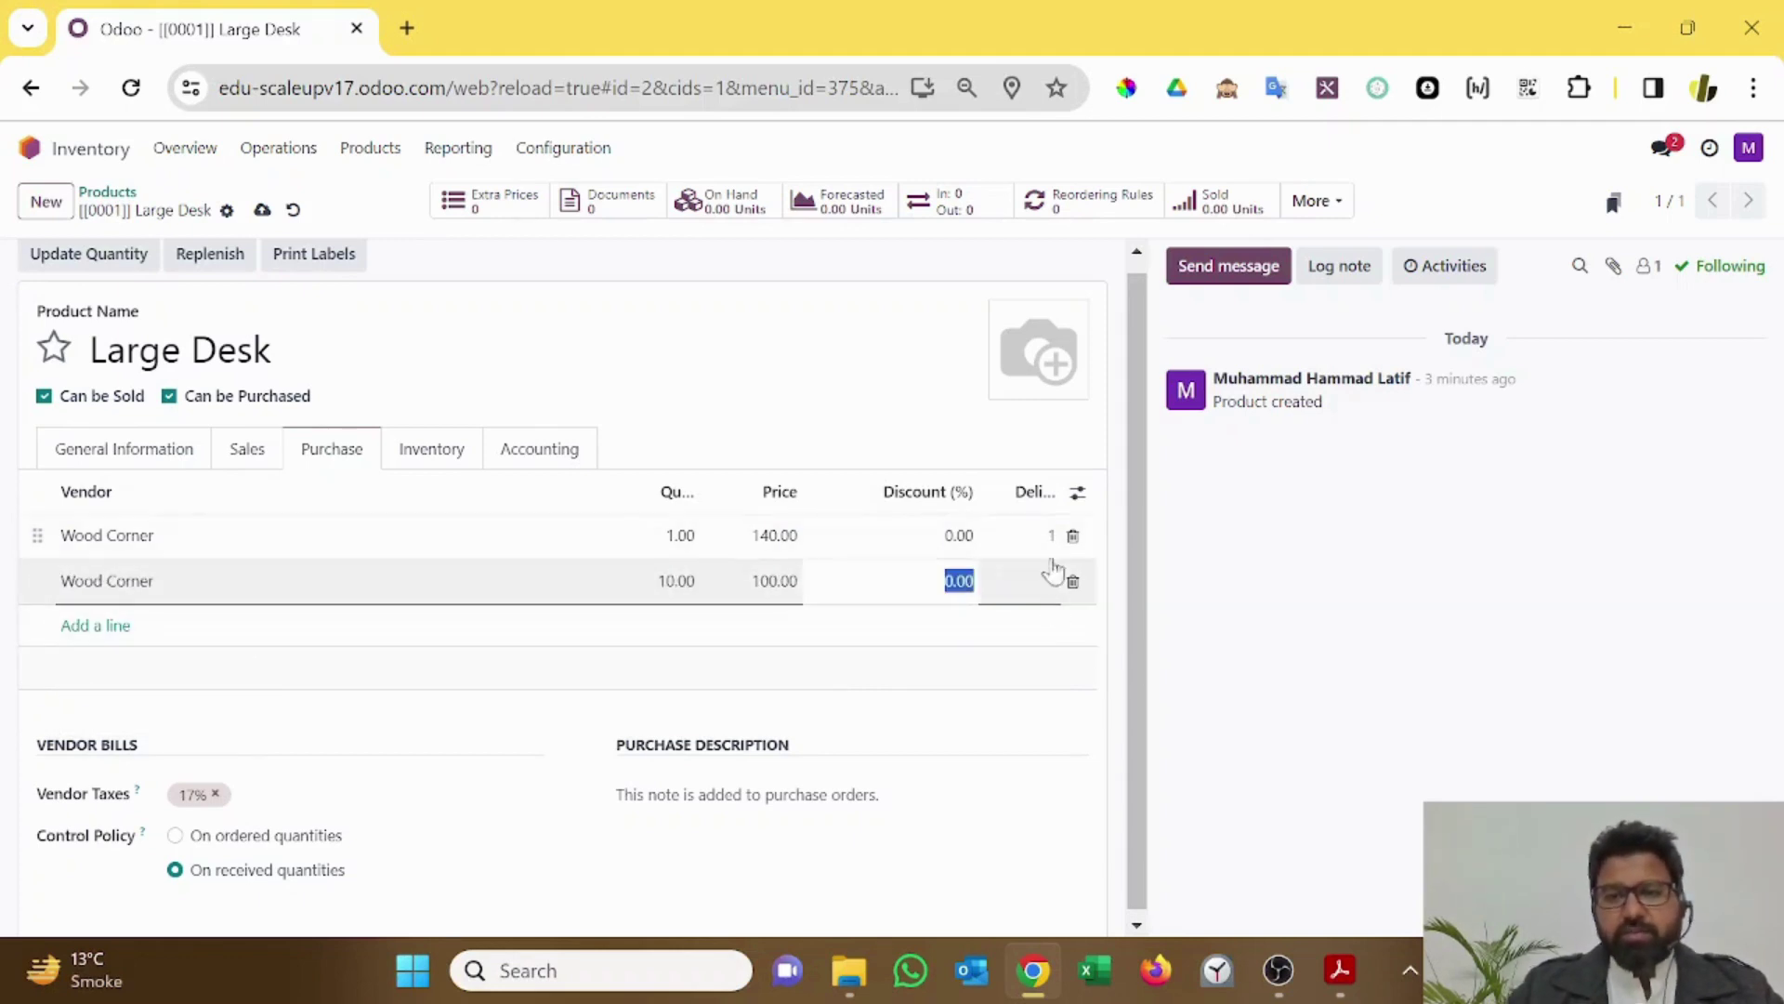
pyautogui.moveTo(1057, 488); pyautogui.dragTo(1078, 490)
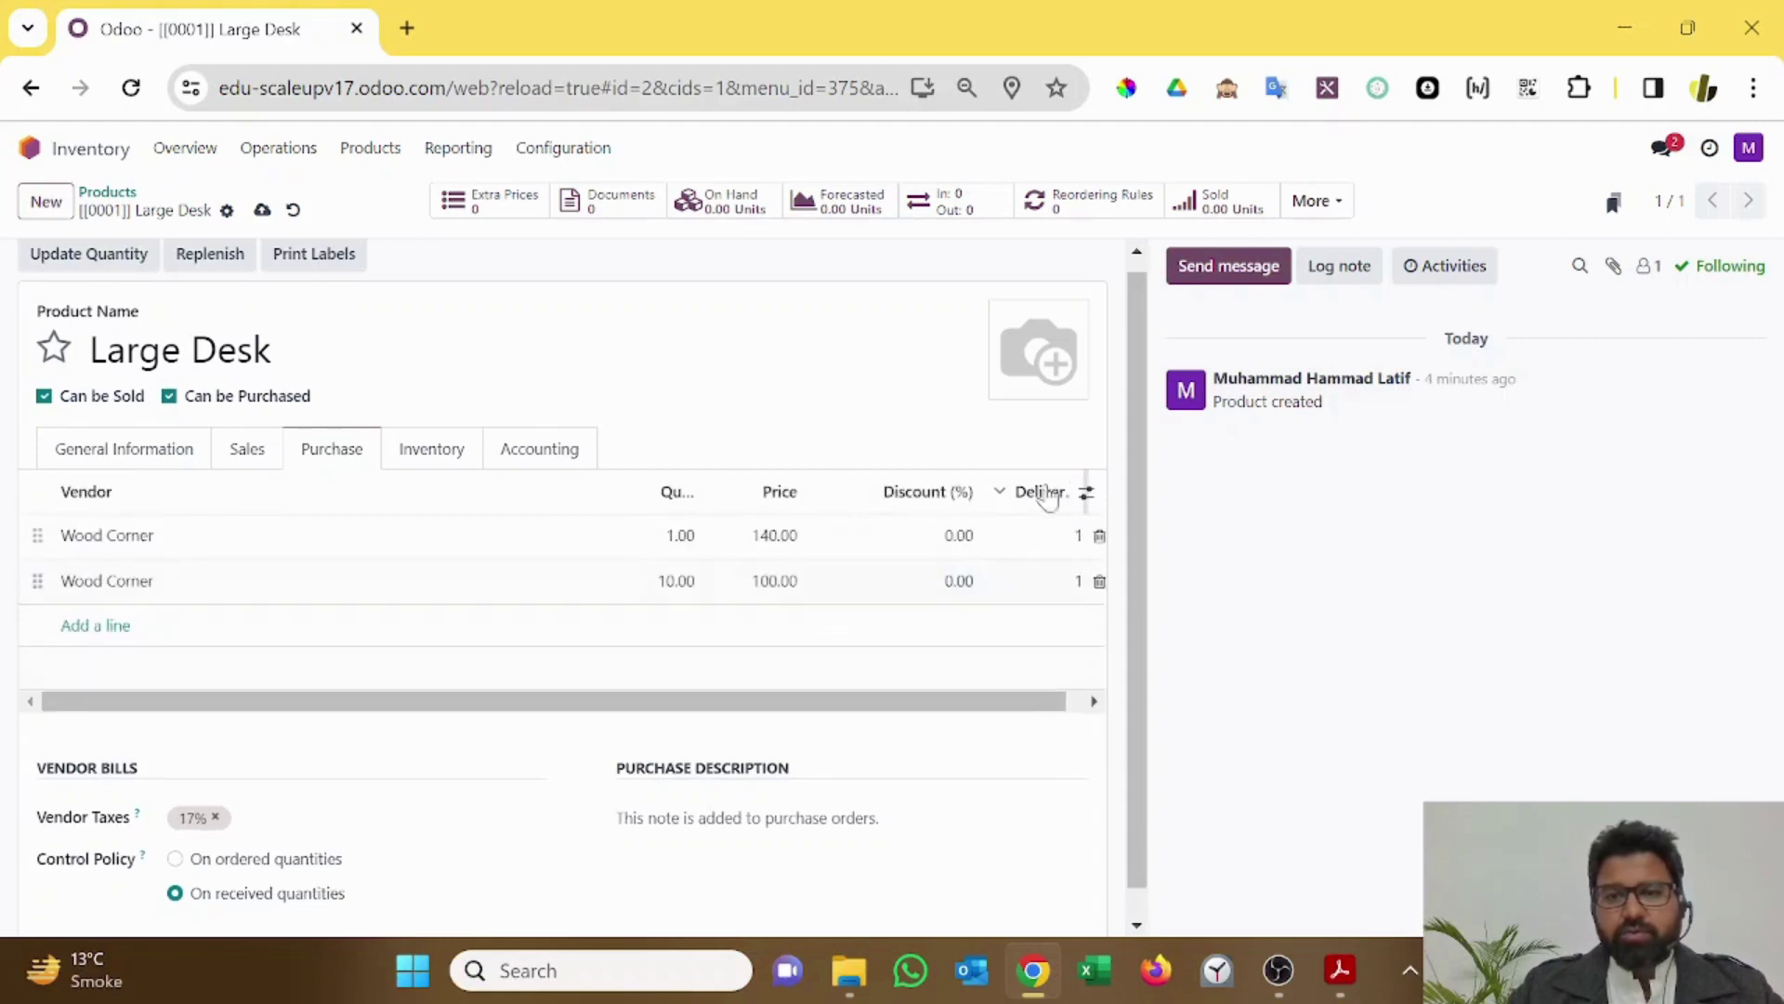
pyautogui.click(618, 506)
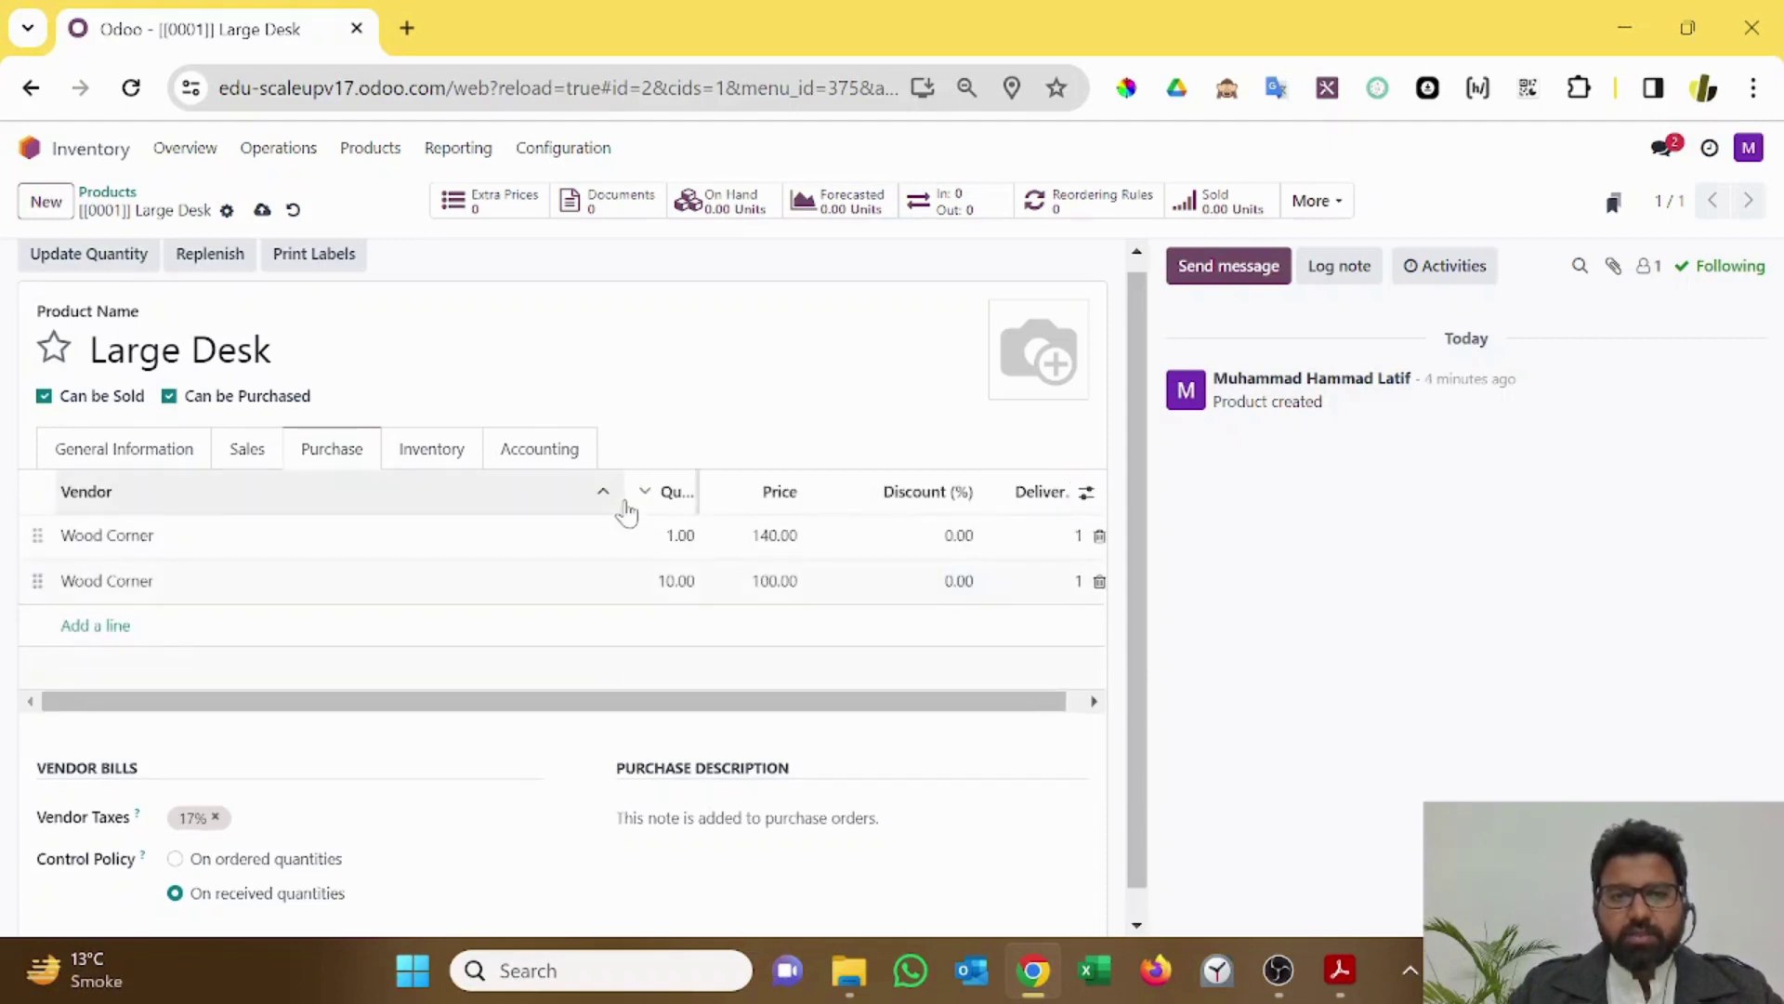
pyautogui.moveTo(618, 509); pyautogui.dragTo(589, 493)
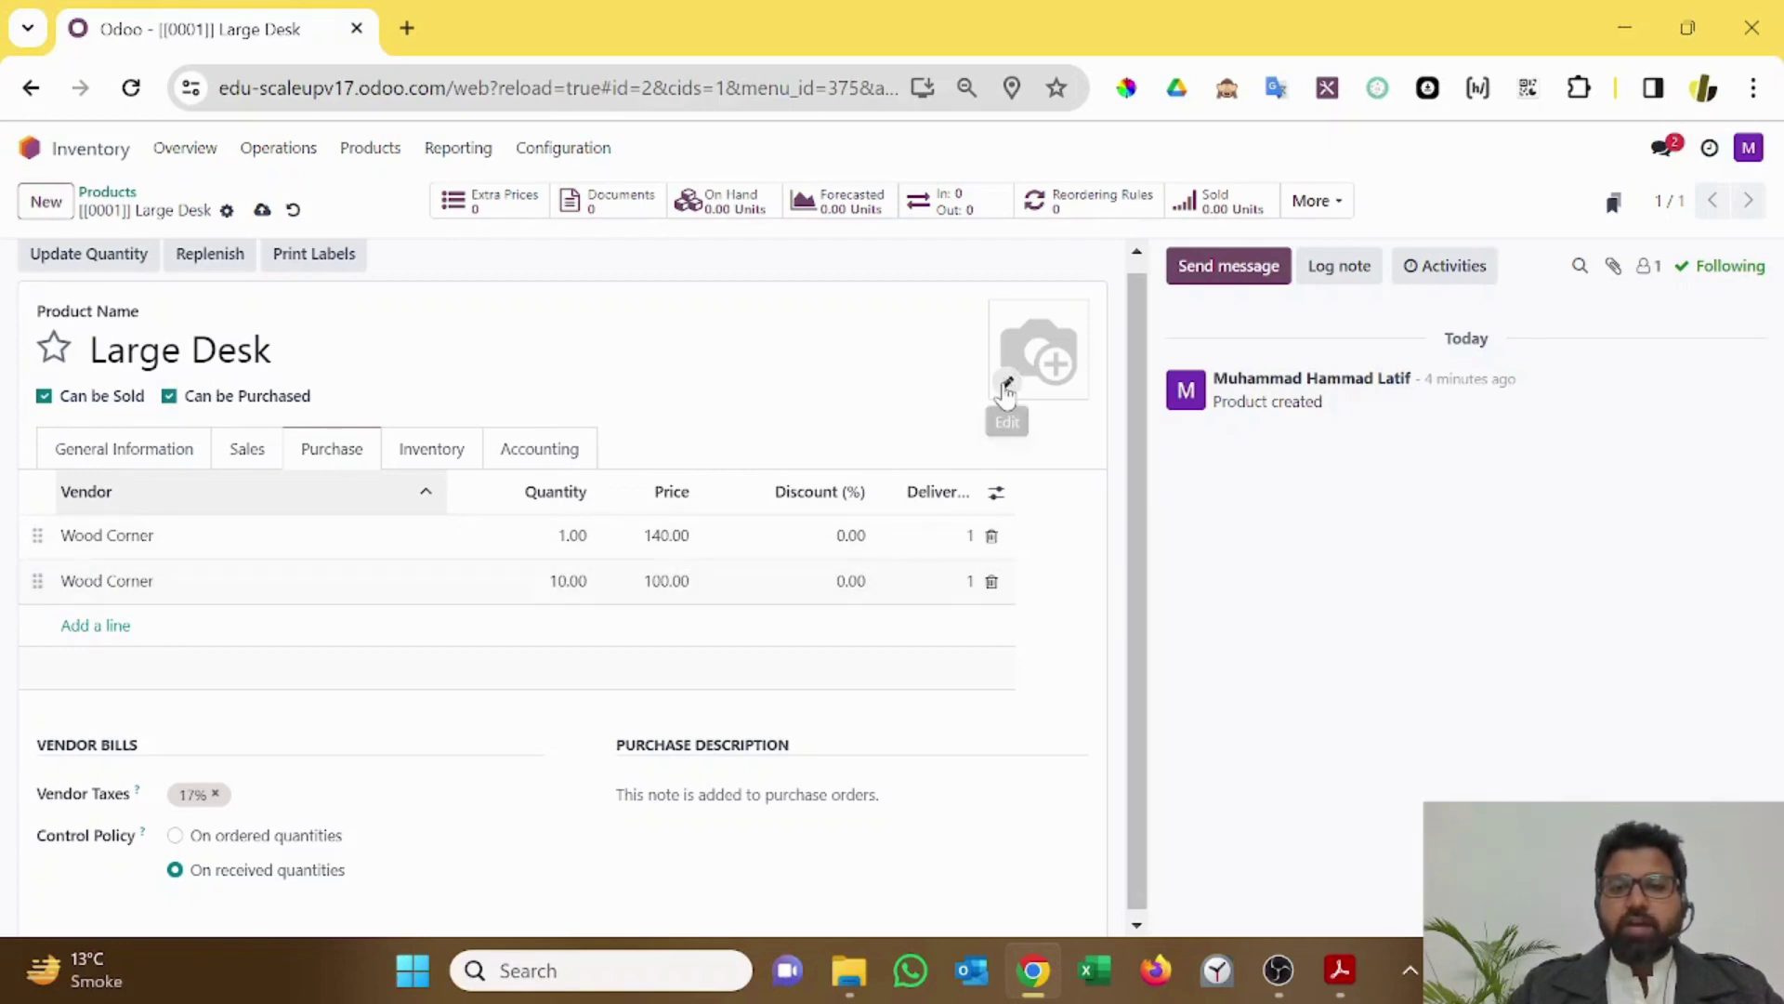
# Step: Set the large desk photo as the product image and save Large Desk
pyautogui.click(1006, 384)
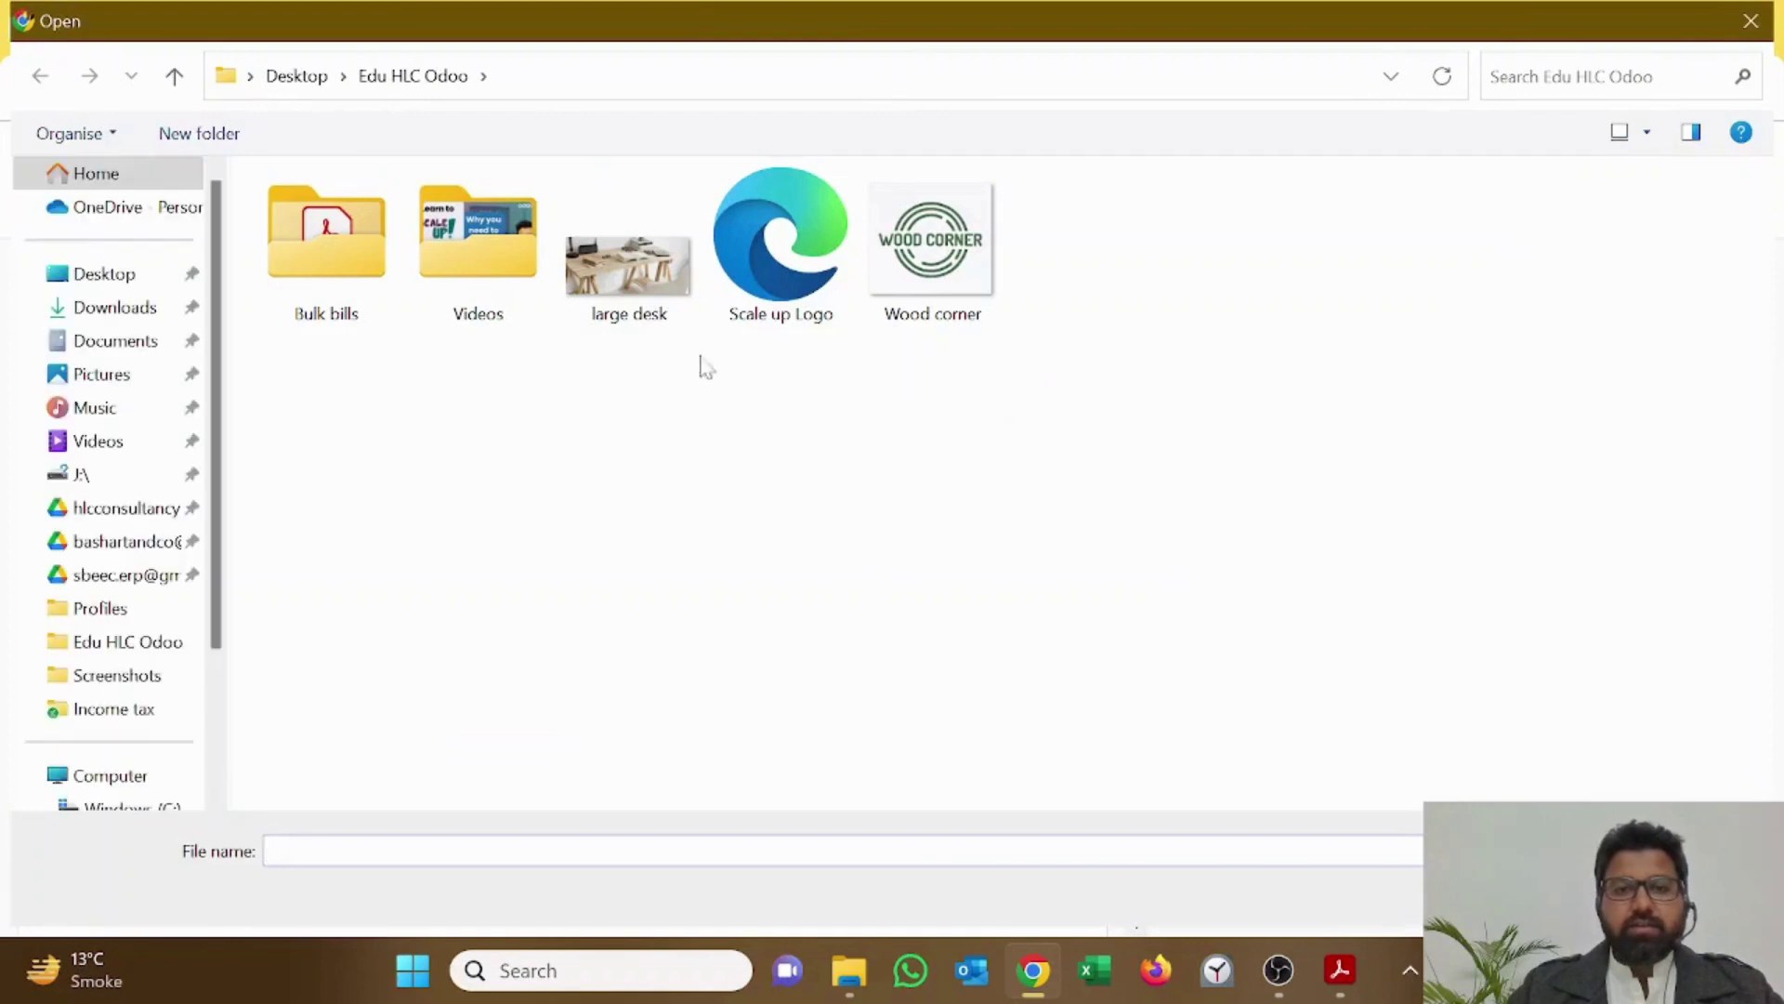
pyautogui.doubleClick(625, 262)
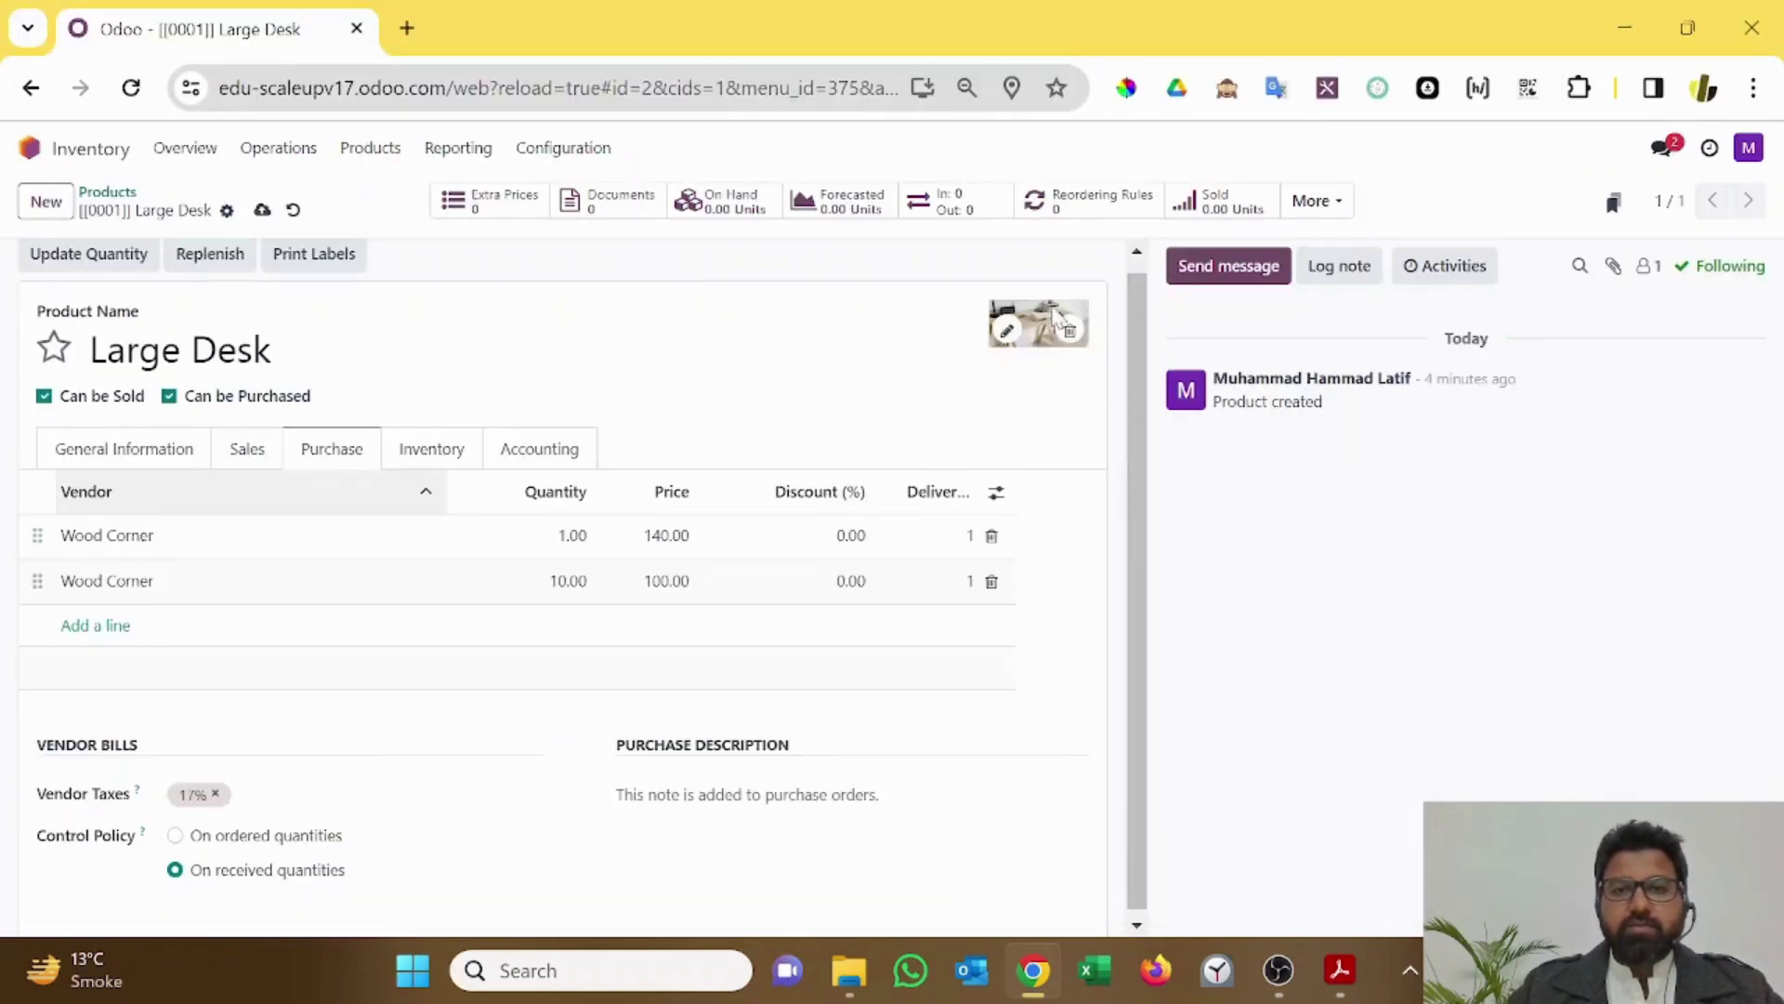
pyautogui.click(263, 212)
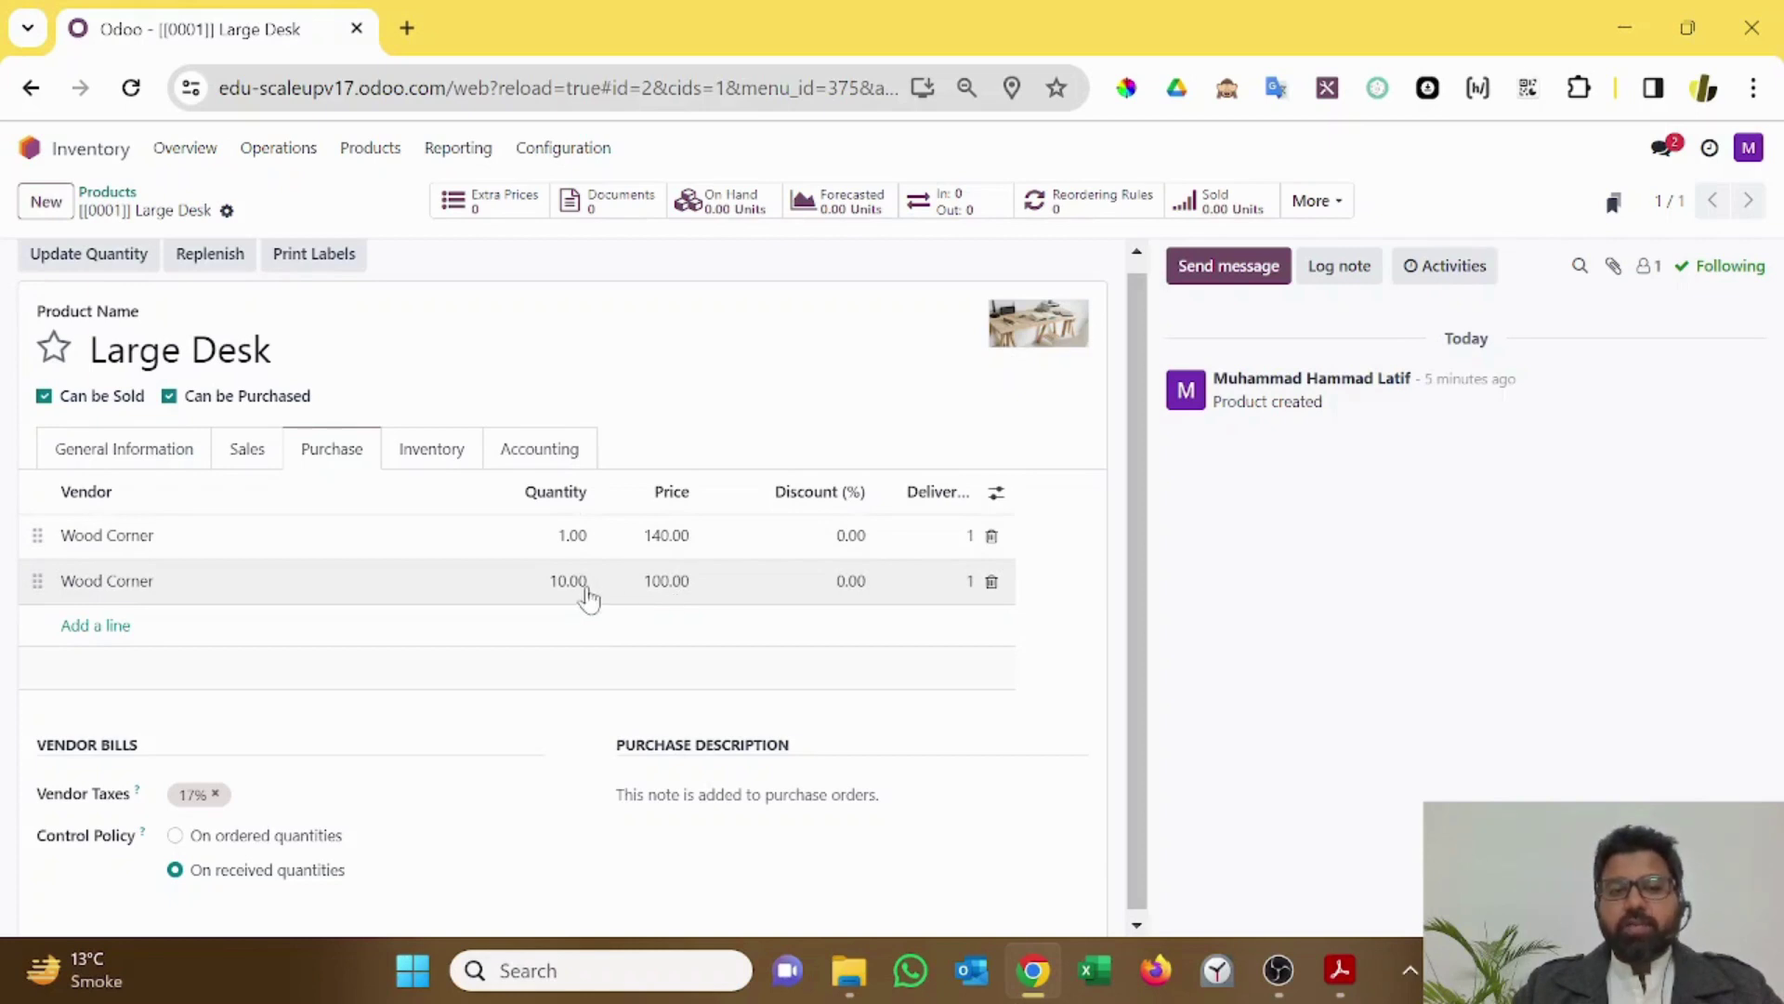
# Step: Set Large Desk's expense account to 4111001 Purchases and income account to 3111001 Sales Income
pyautogui.click(433, 451)
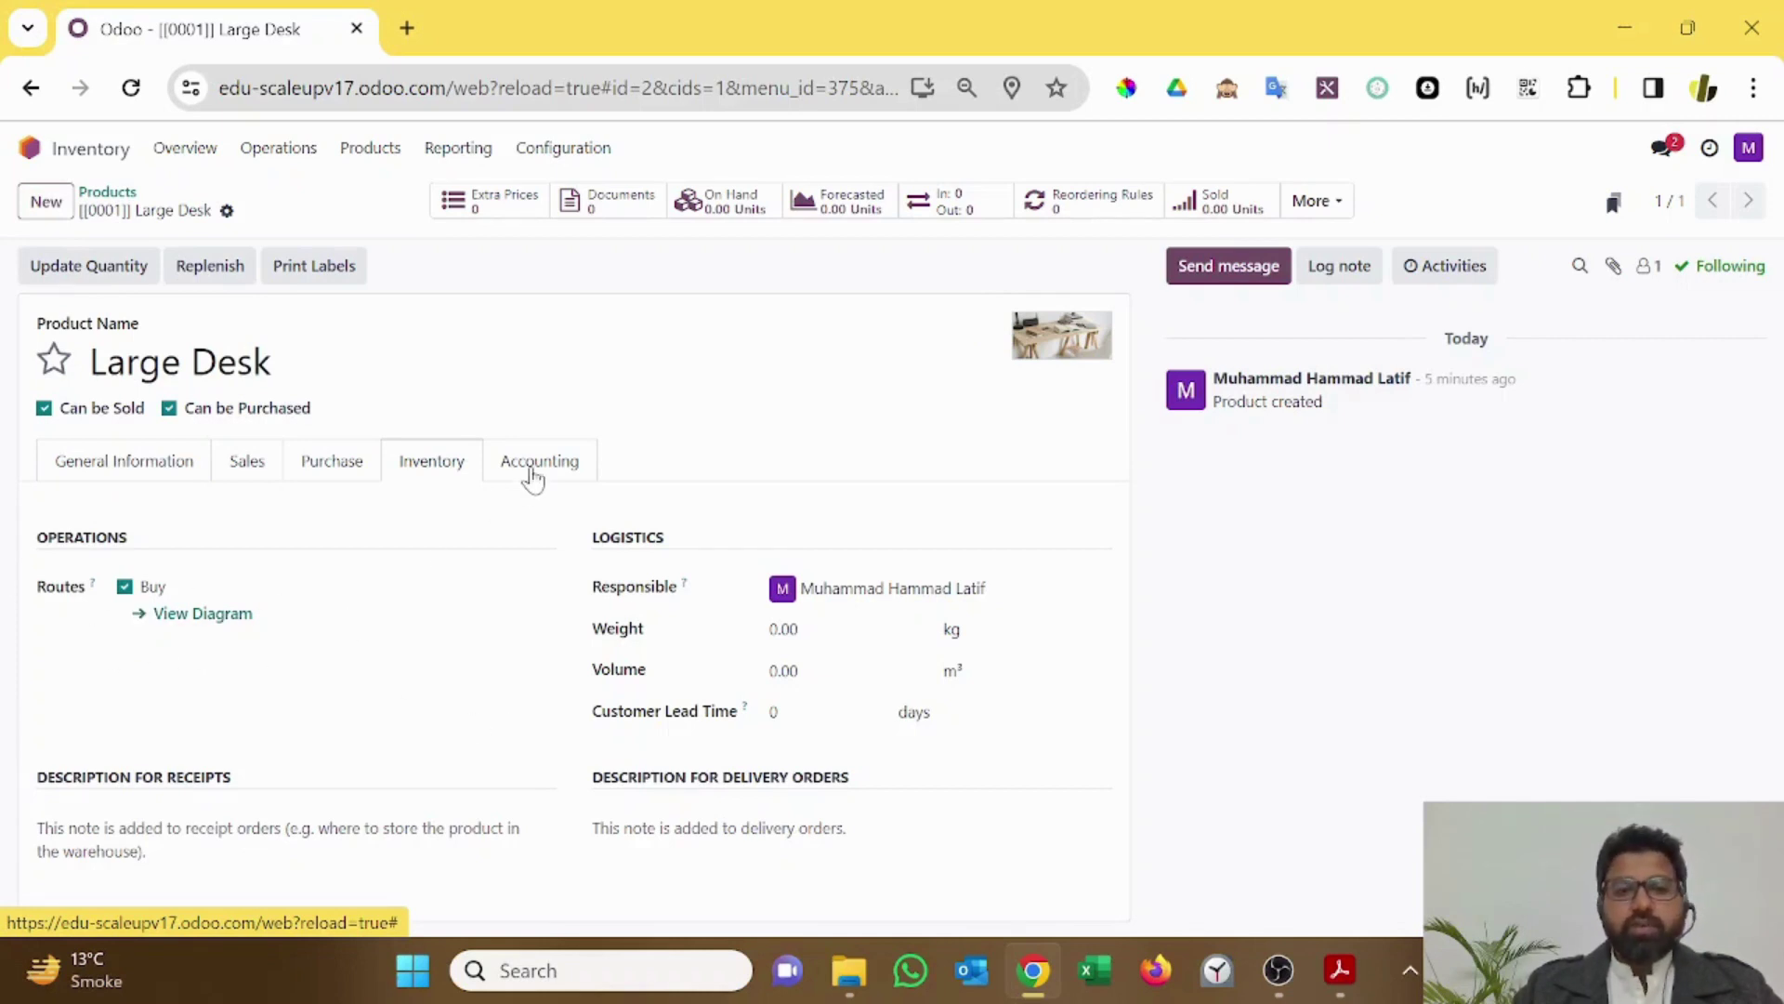
pyautogui.click(533, 472)
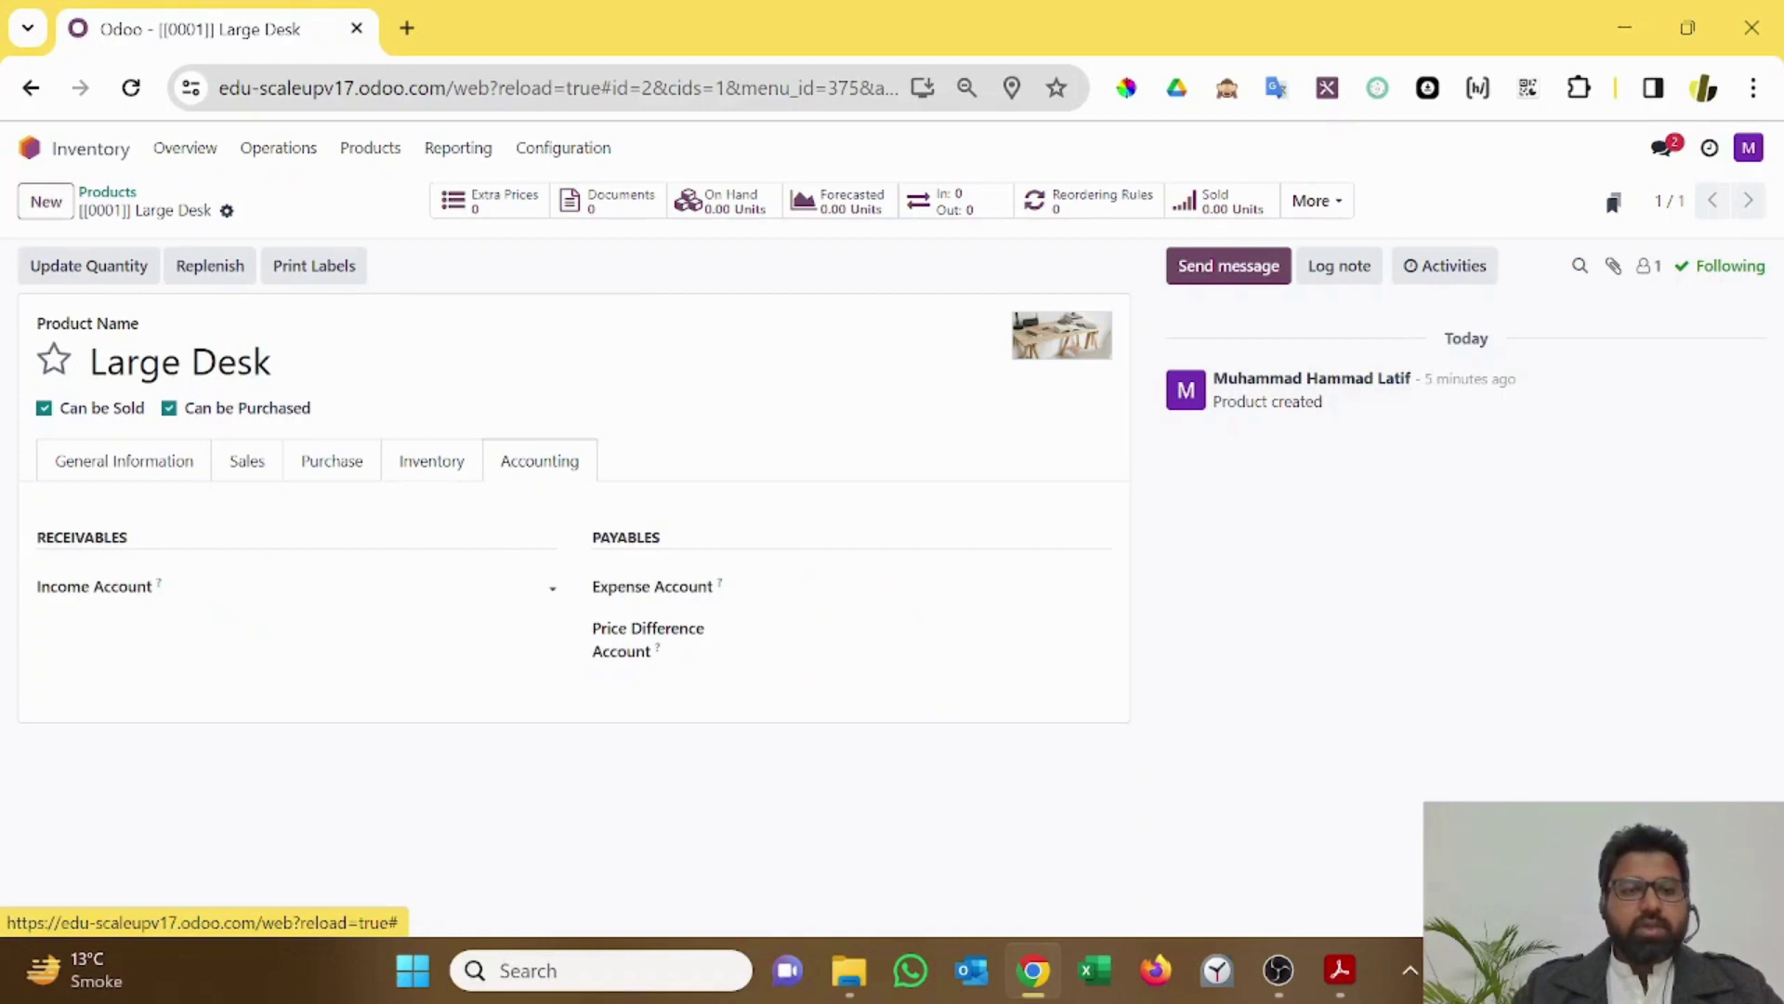
pyautogui.click(836, 587)
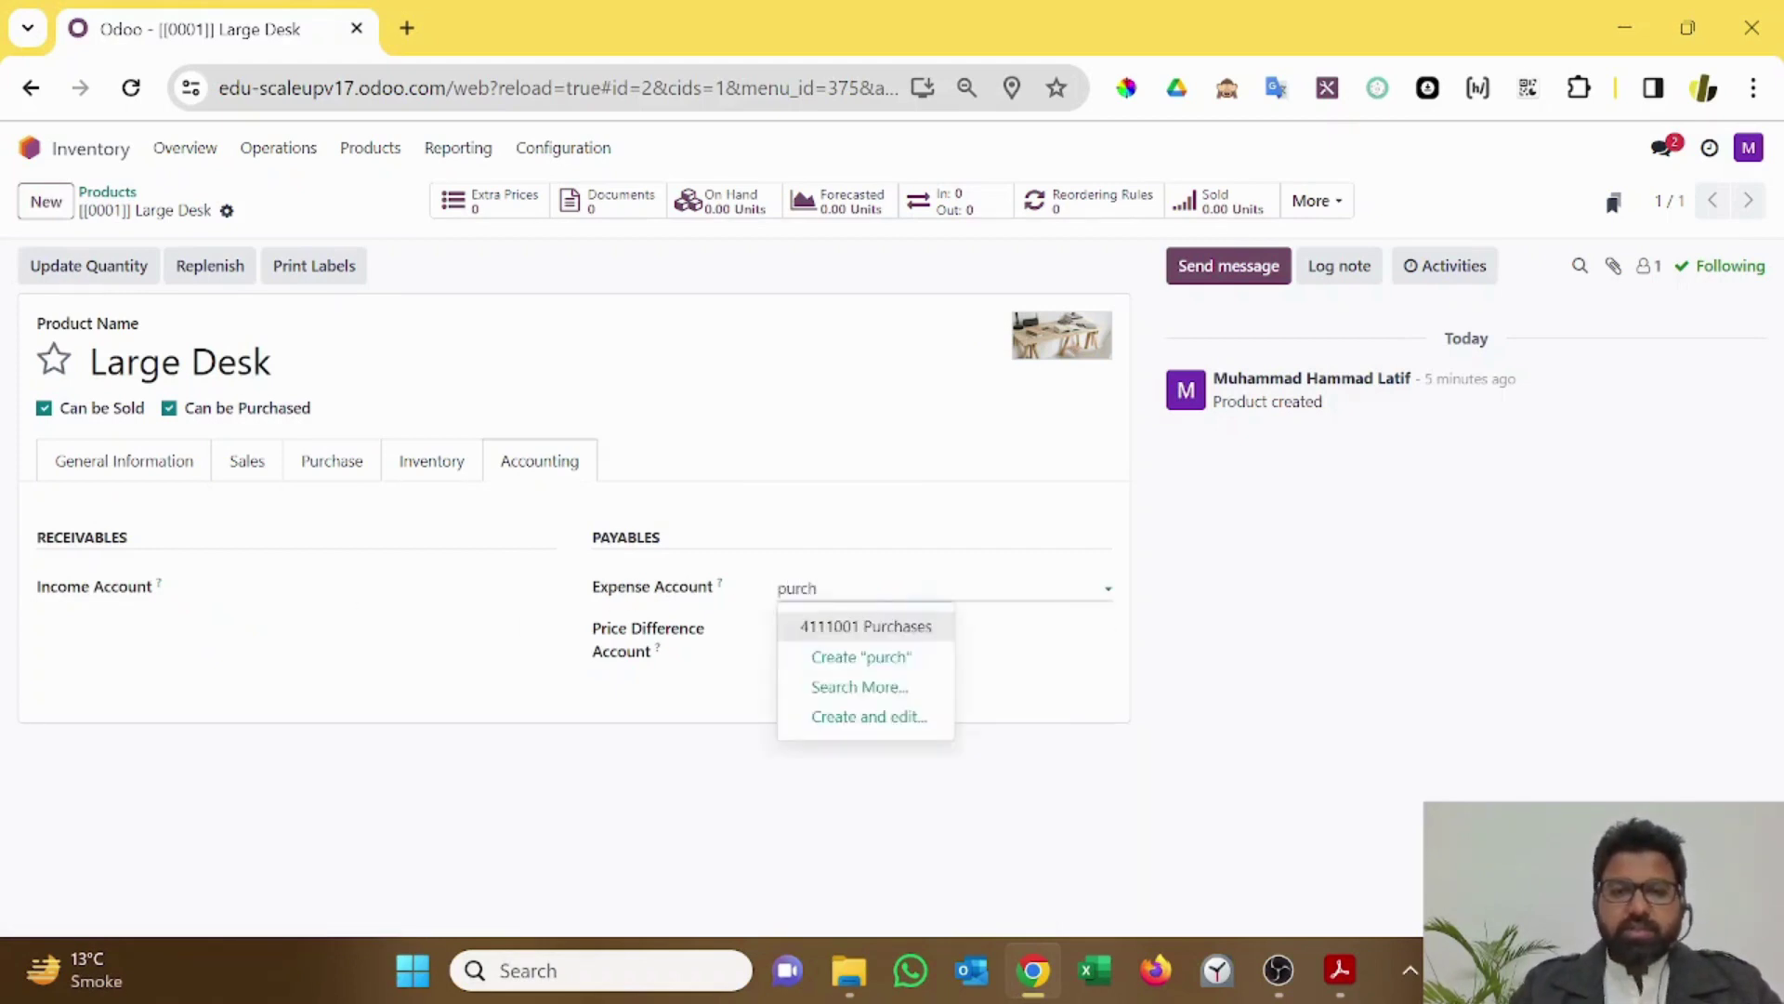
pyautogui.press('Return')
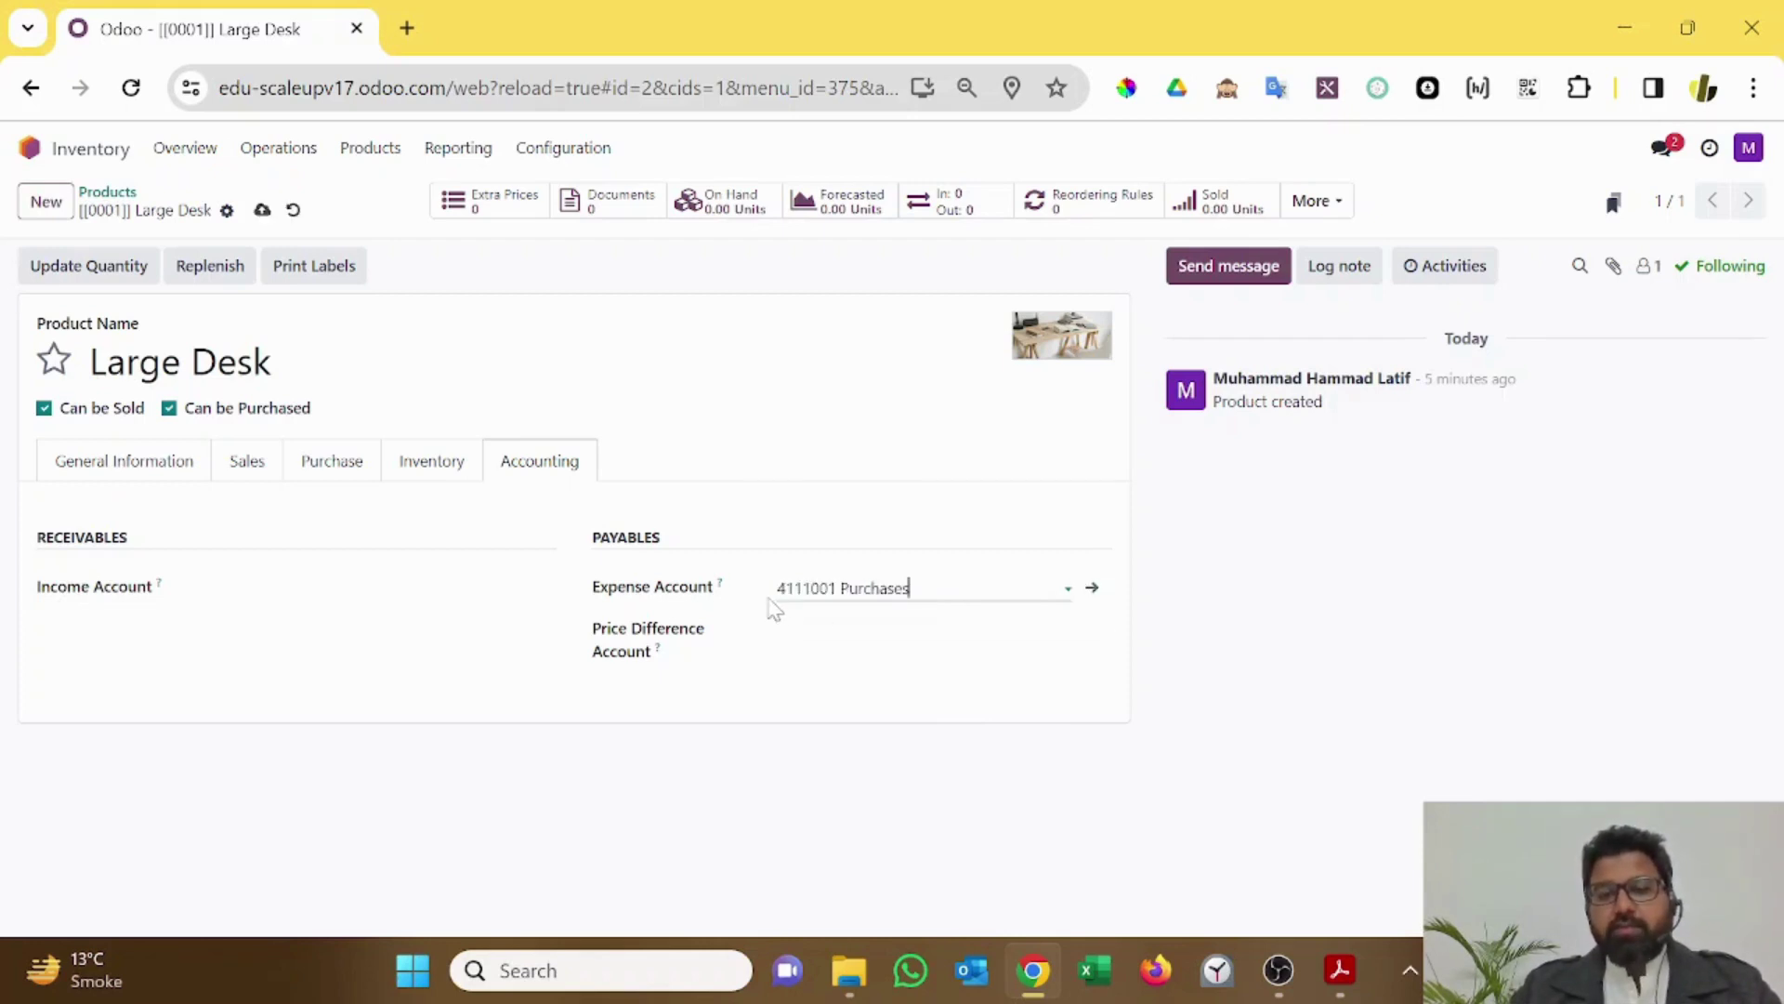
pyautogui.click(363, 587)
pyautogui.write('sales')
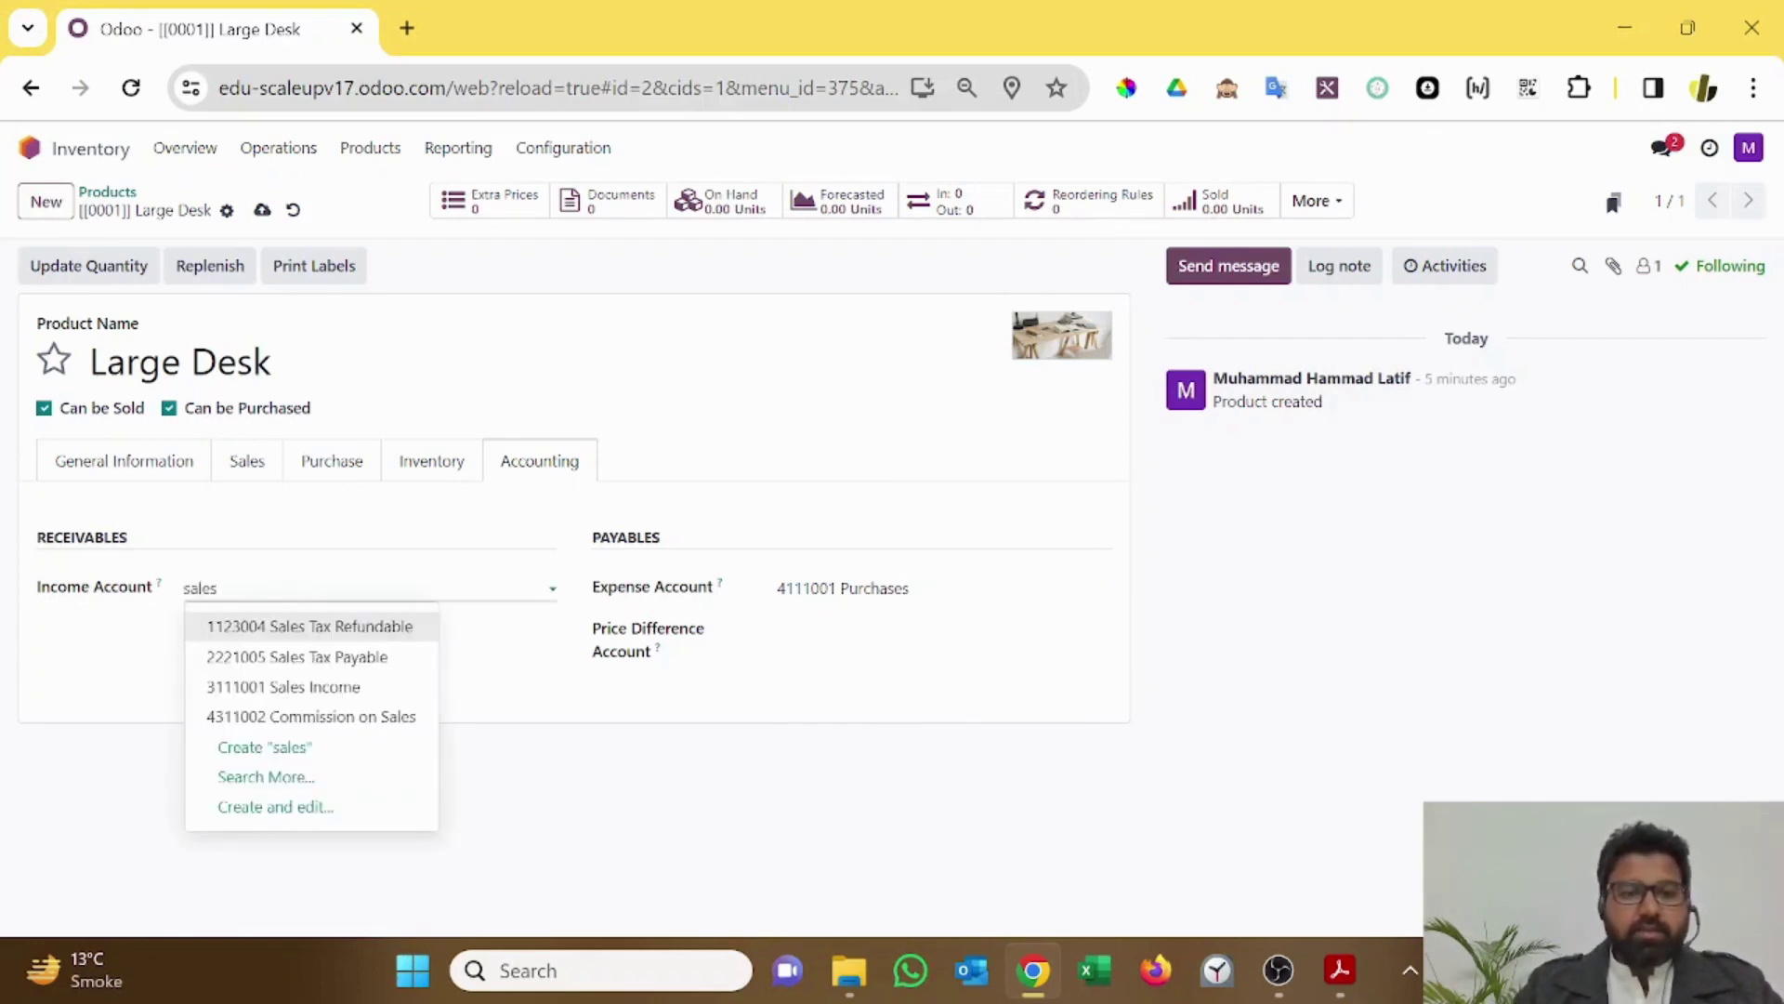
pyautogui.press('Down')
pyautogui.press('Down')
pyautogui.press('Return')
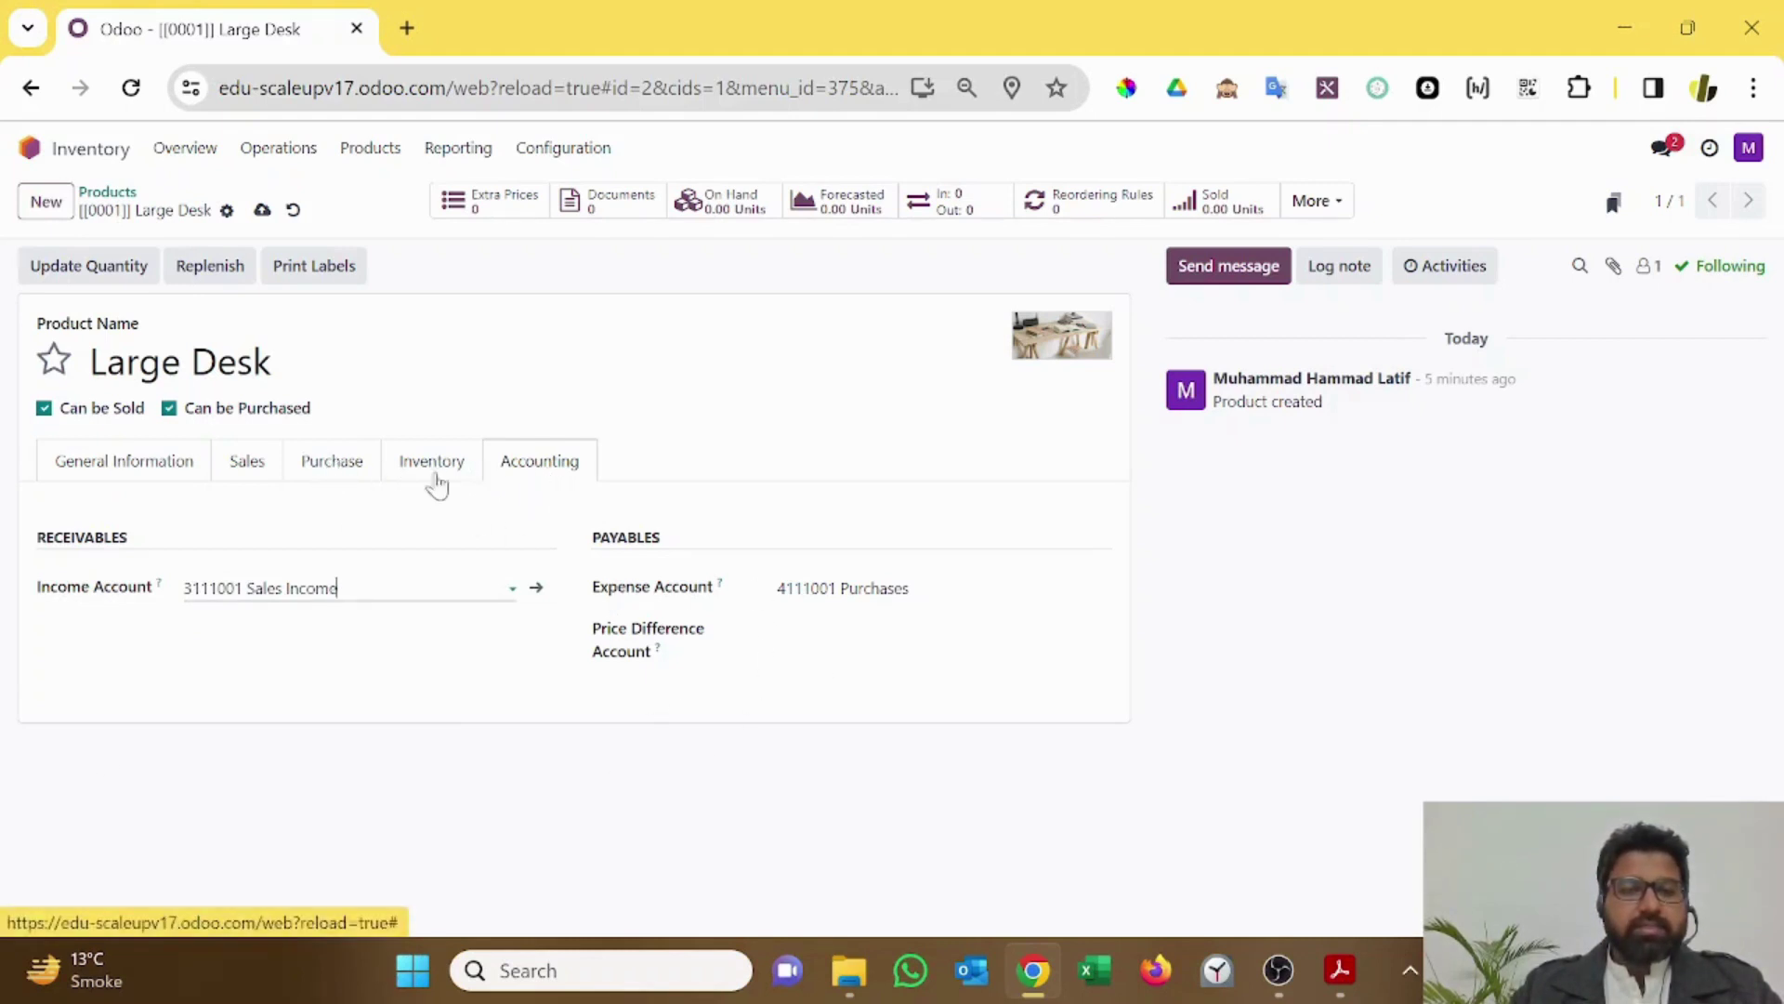
pyautogui.click(158, 476)
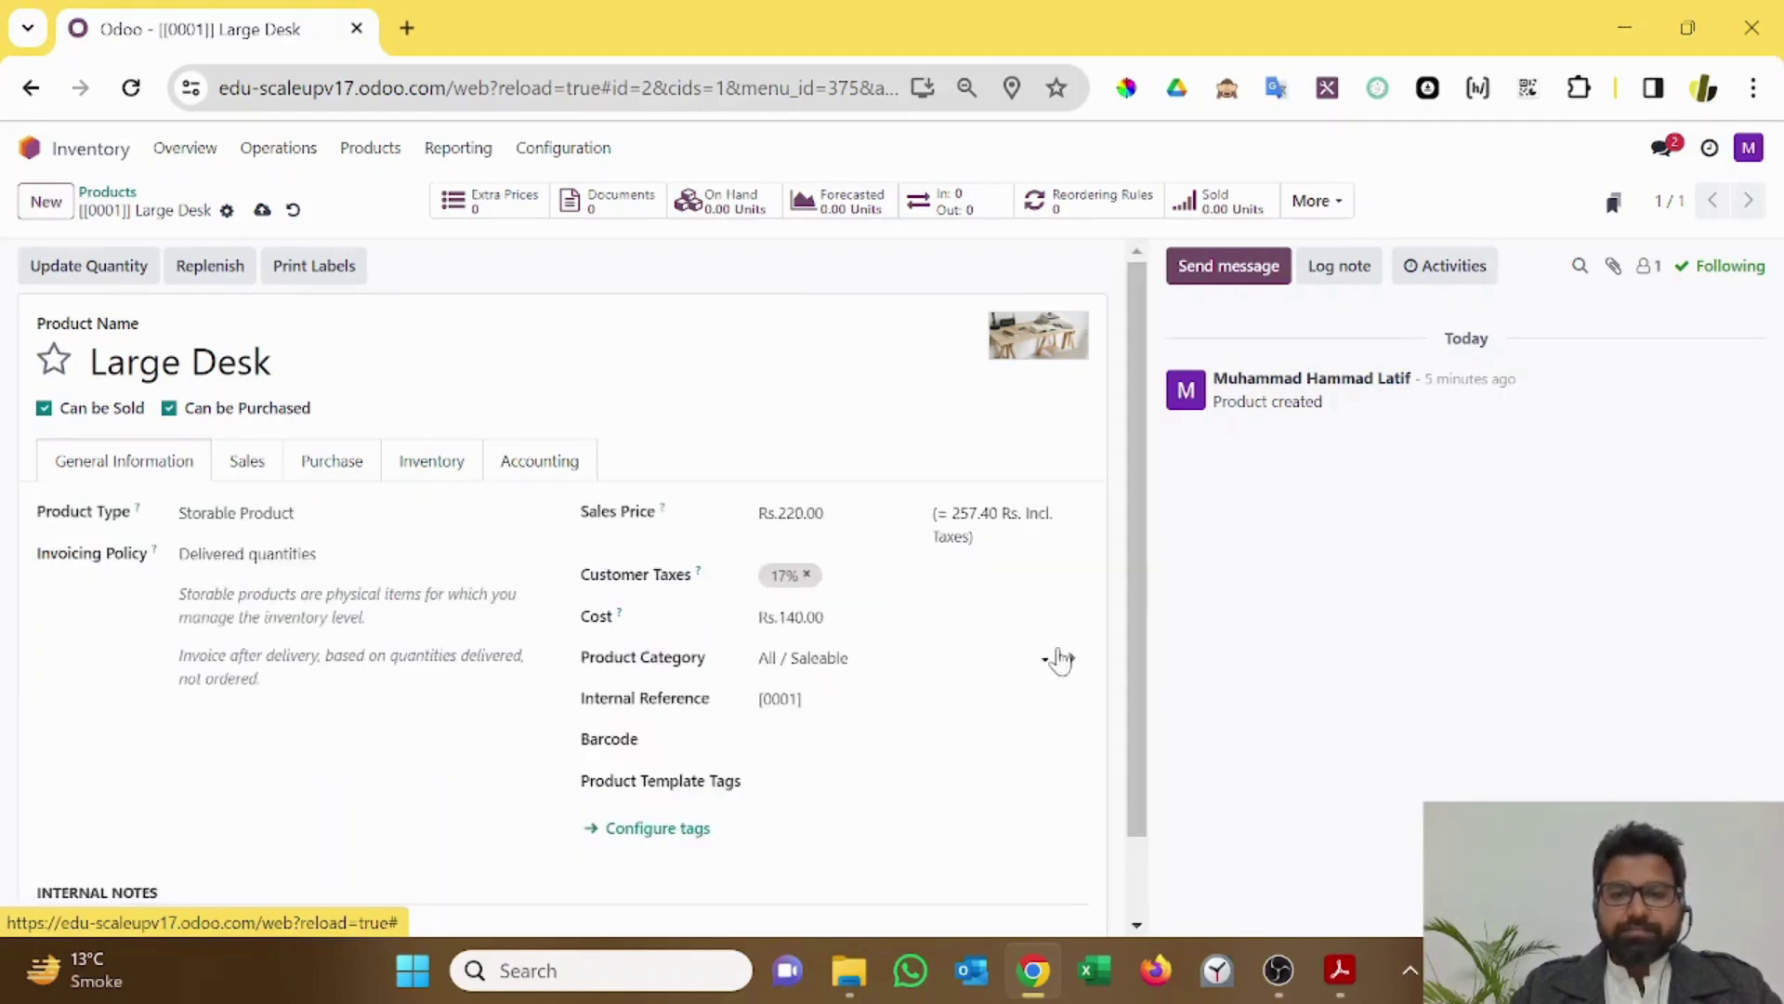
# Step: Check the Saleable category's accounts, then clear Large Desk's income and expense accounts
pyautogui.click(1067, 657)
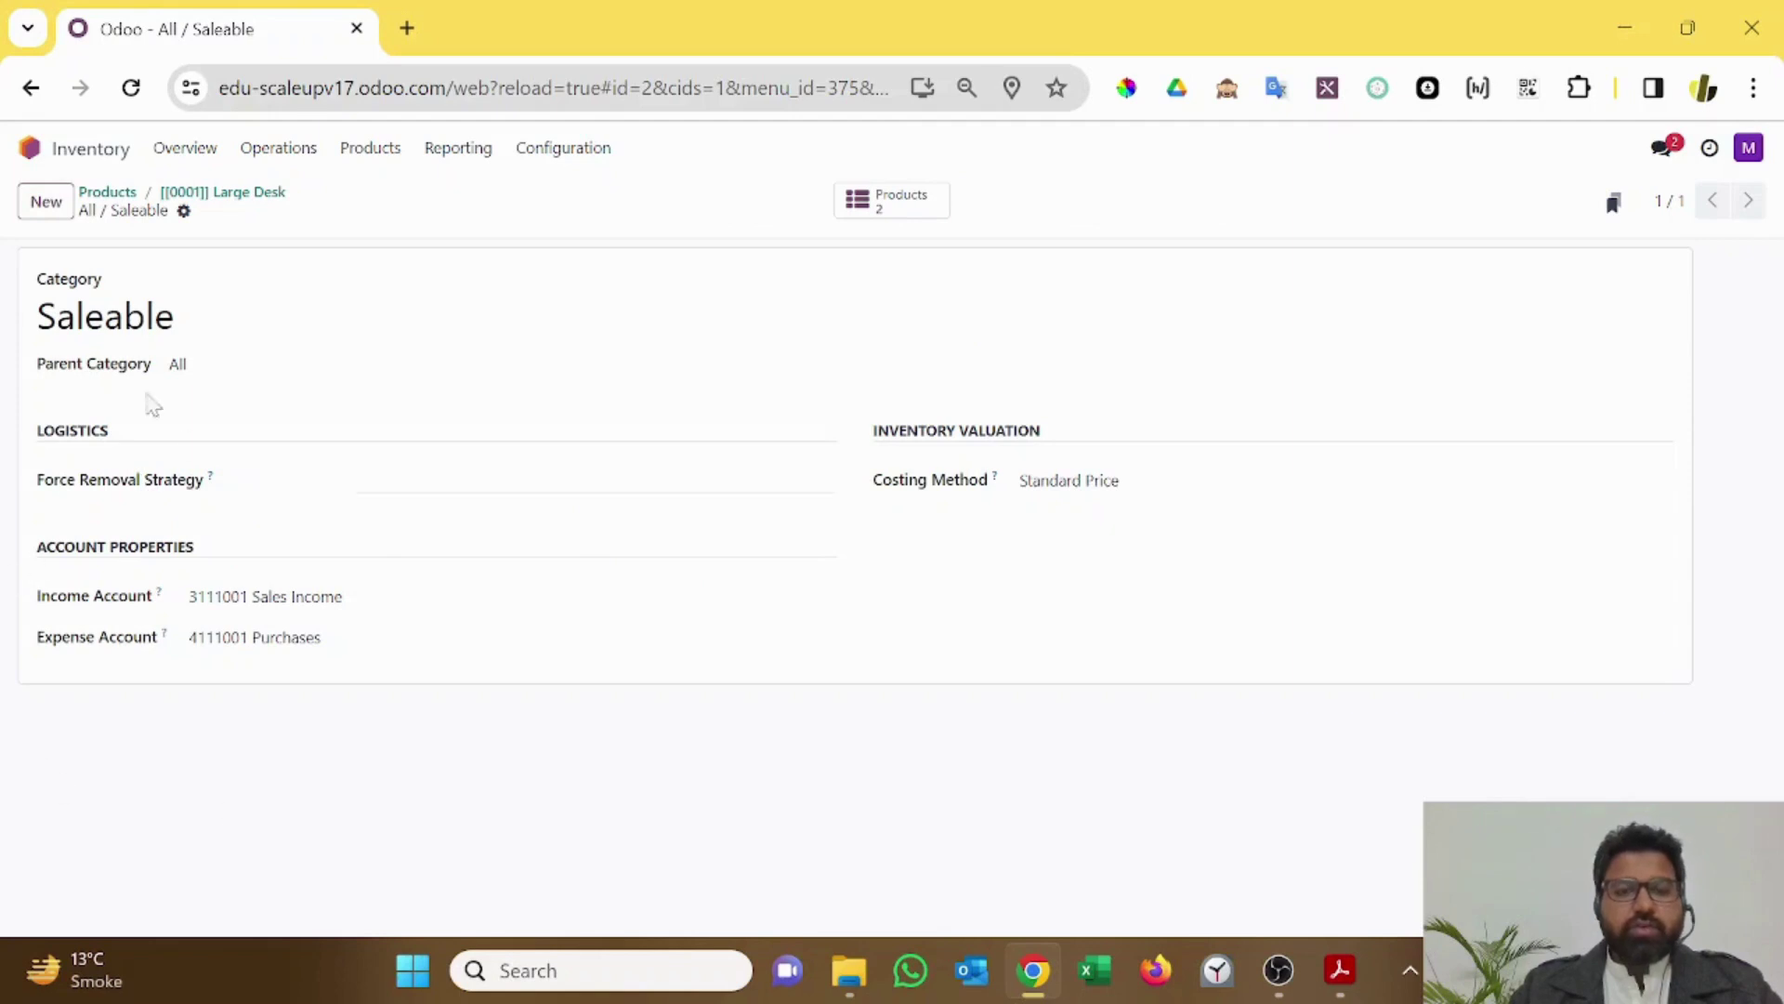
pyautogui.click(228, 193)
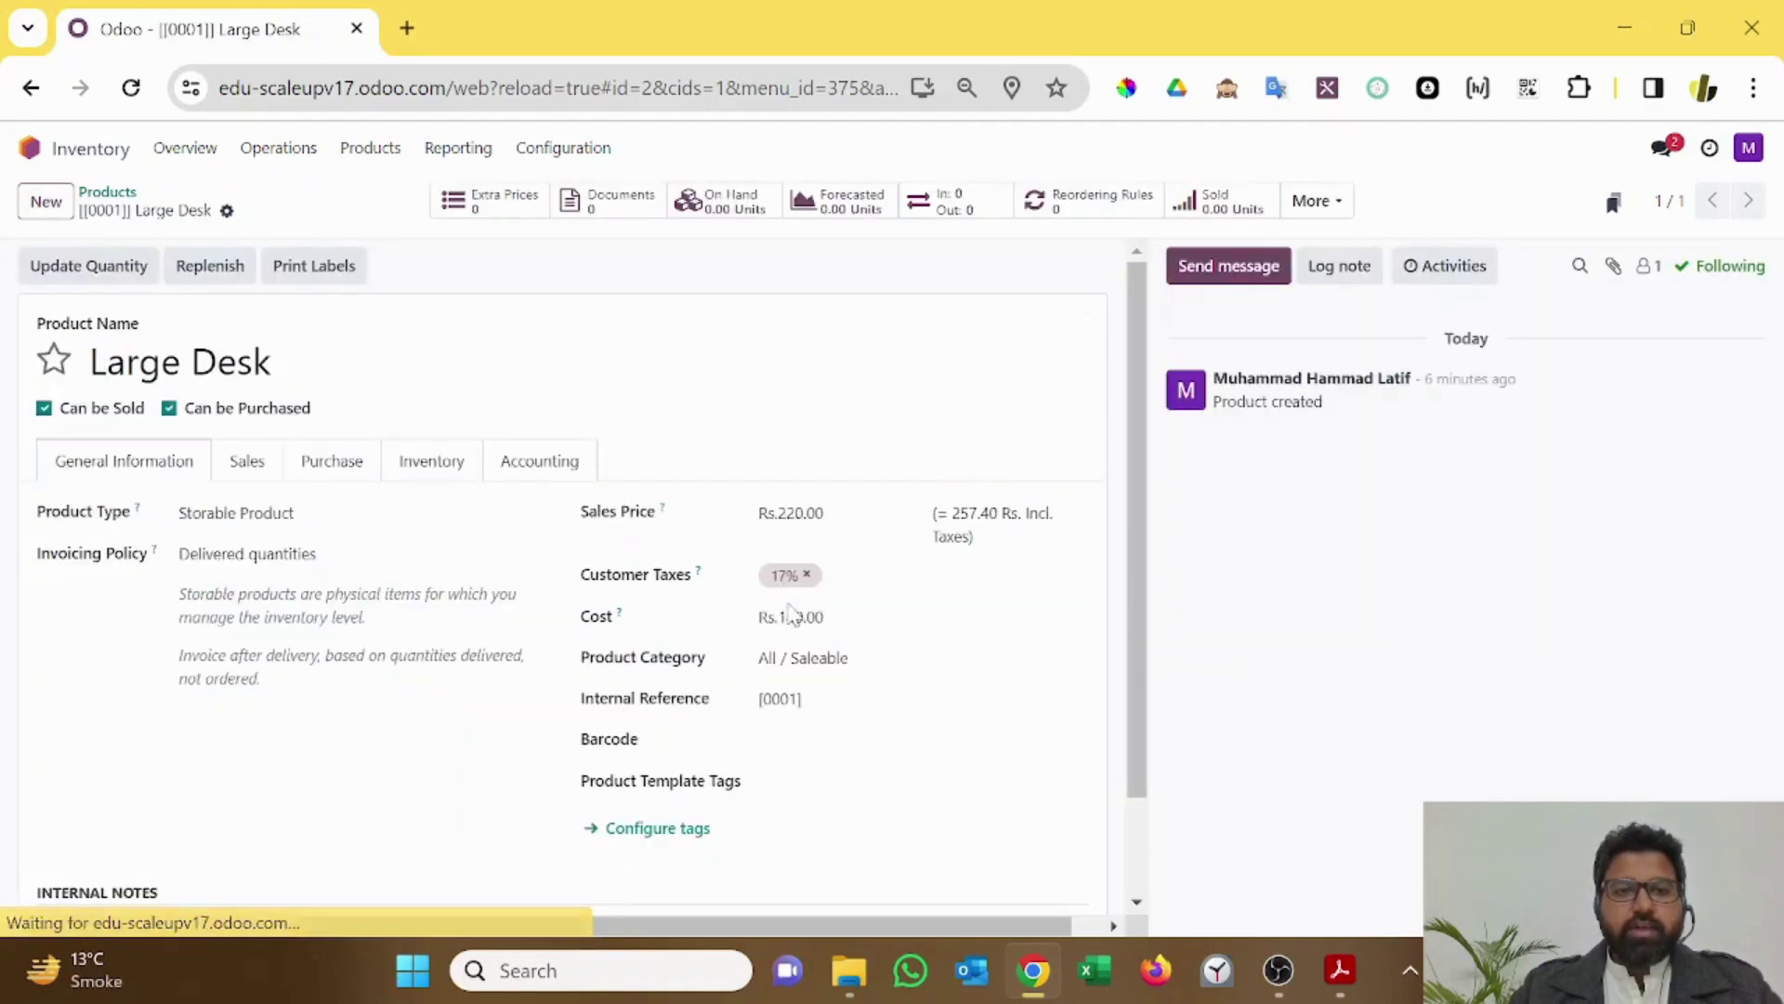
pyautogui.click(522, 461)
pyautogui.click(311, 587)
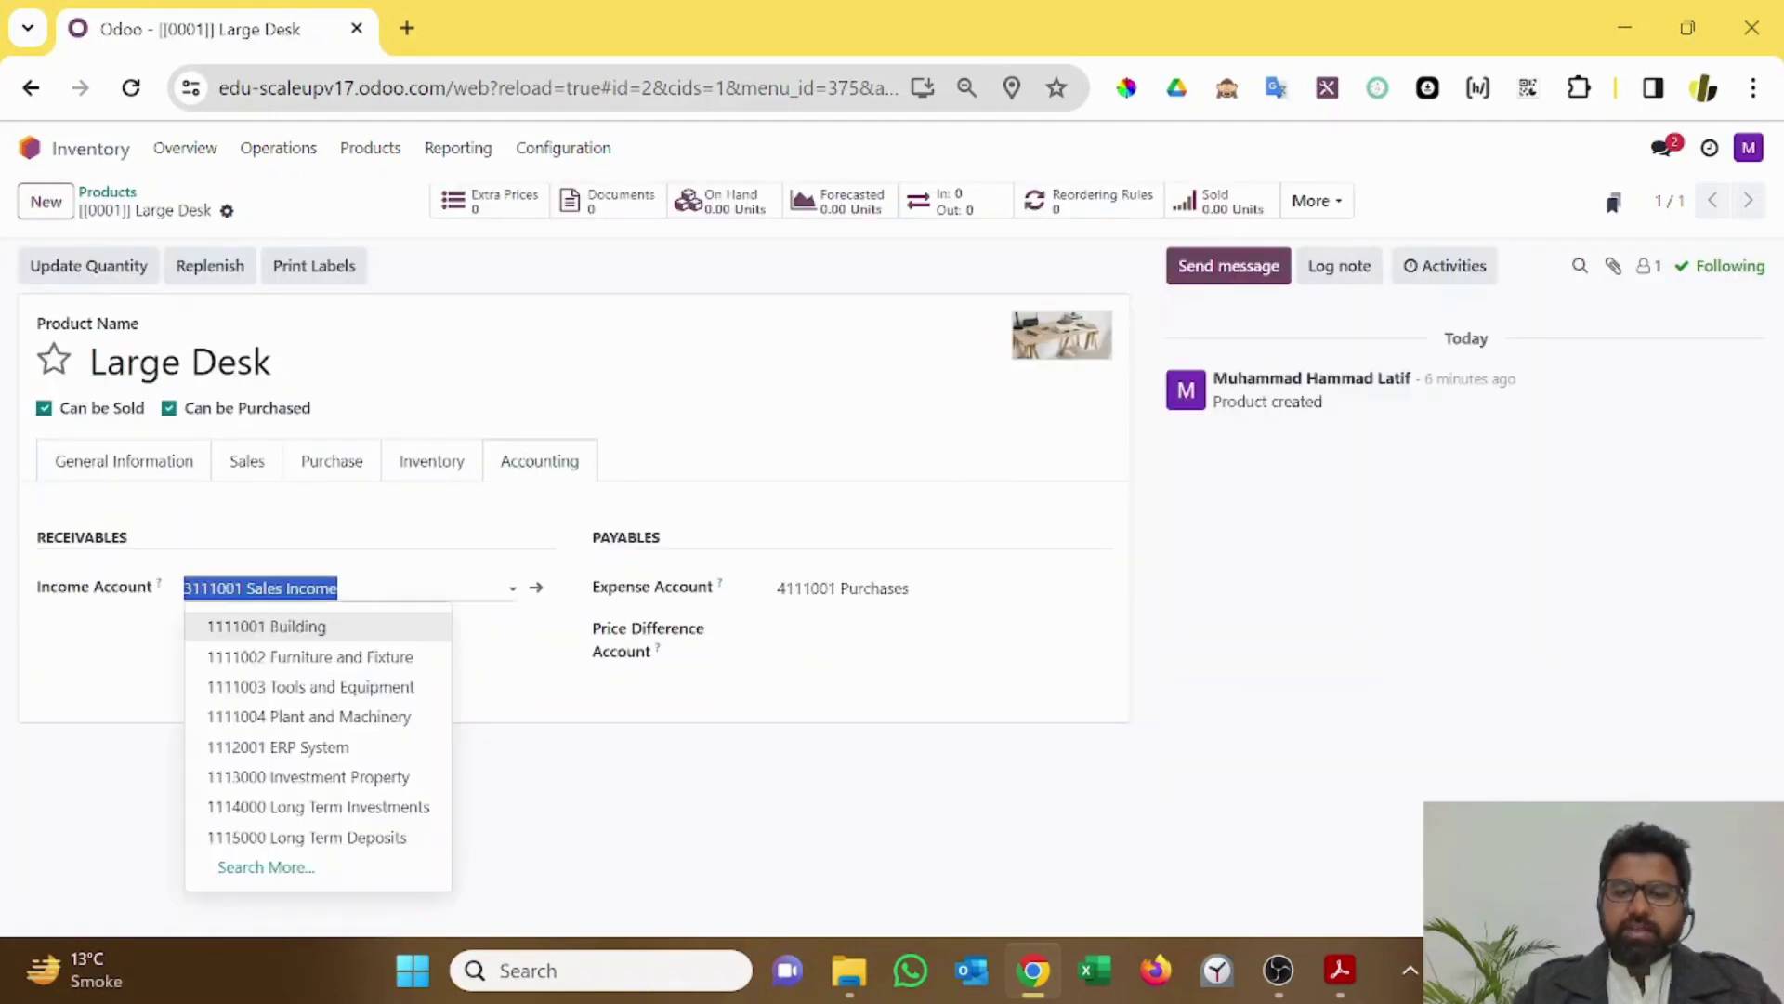
pyautogui.press('BackSpace')
pyautogui.click(818, 587)
pyautogui.press('BackSpace')
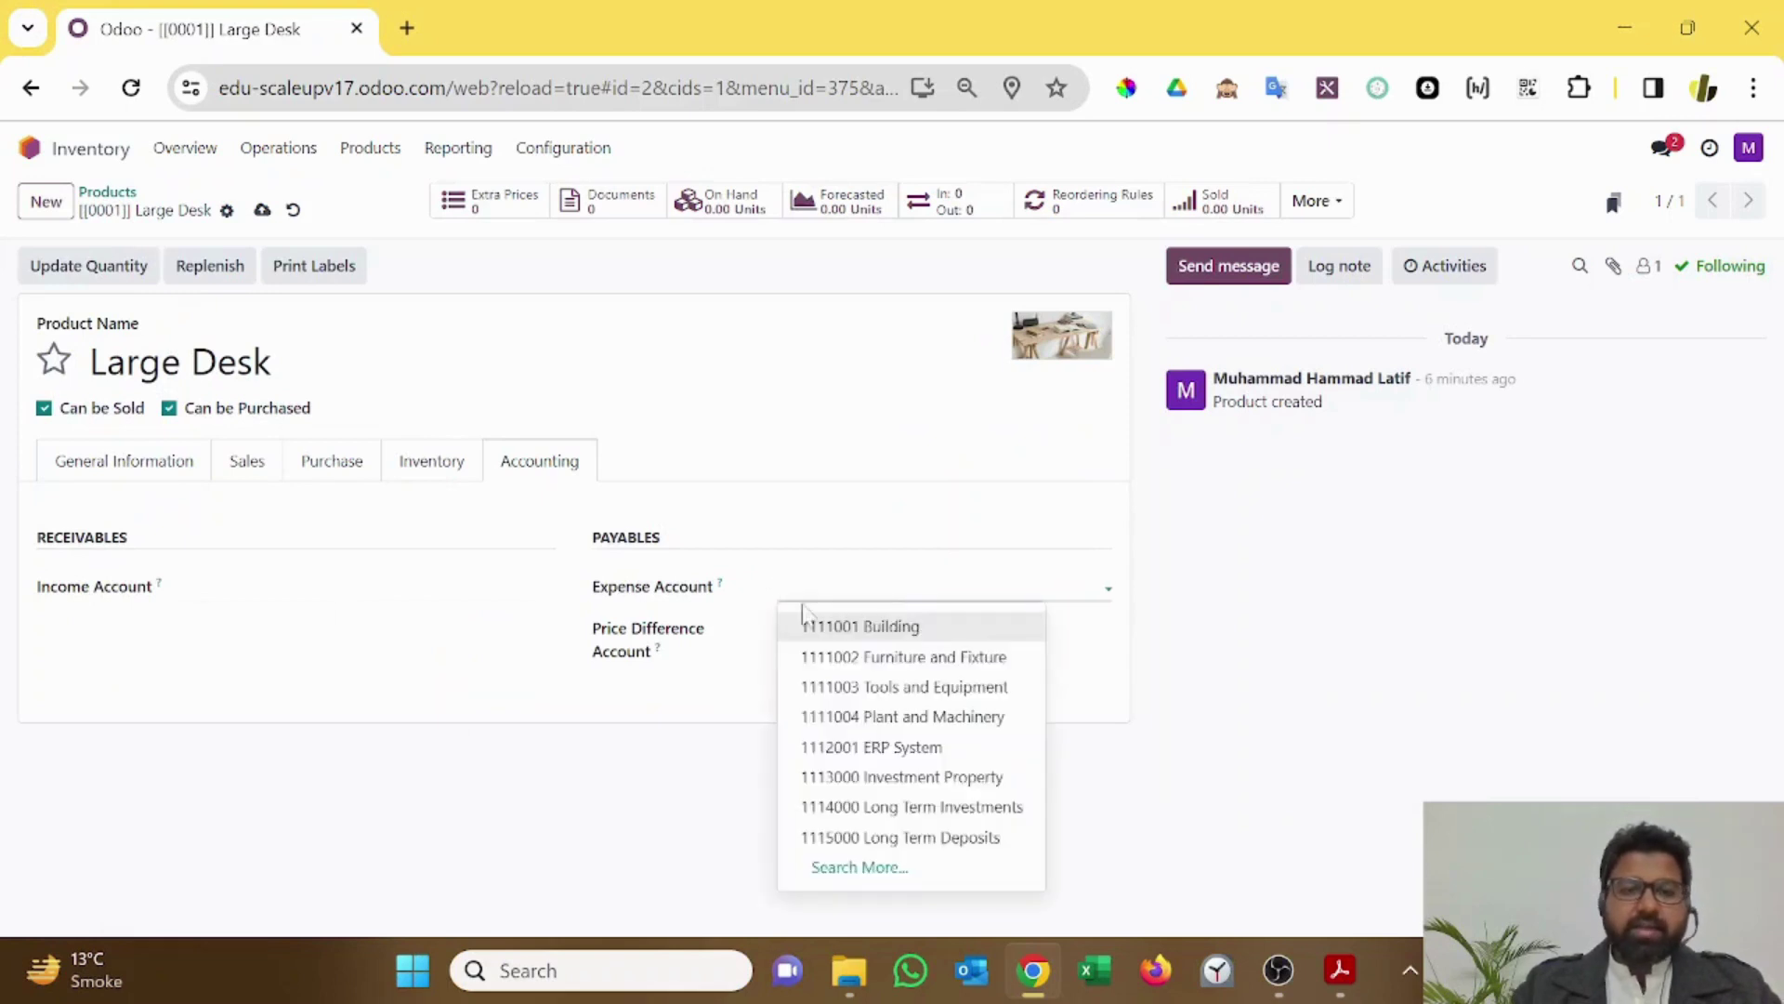
pyautogui.click(47, 467)
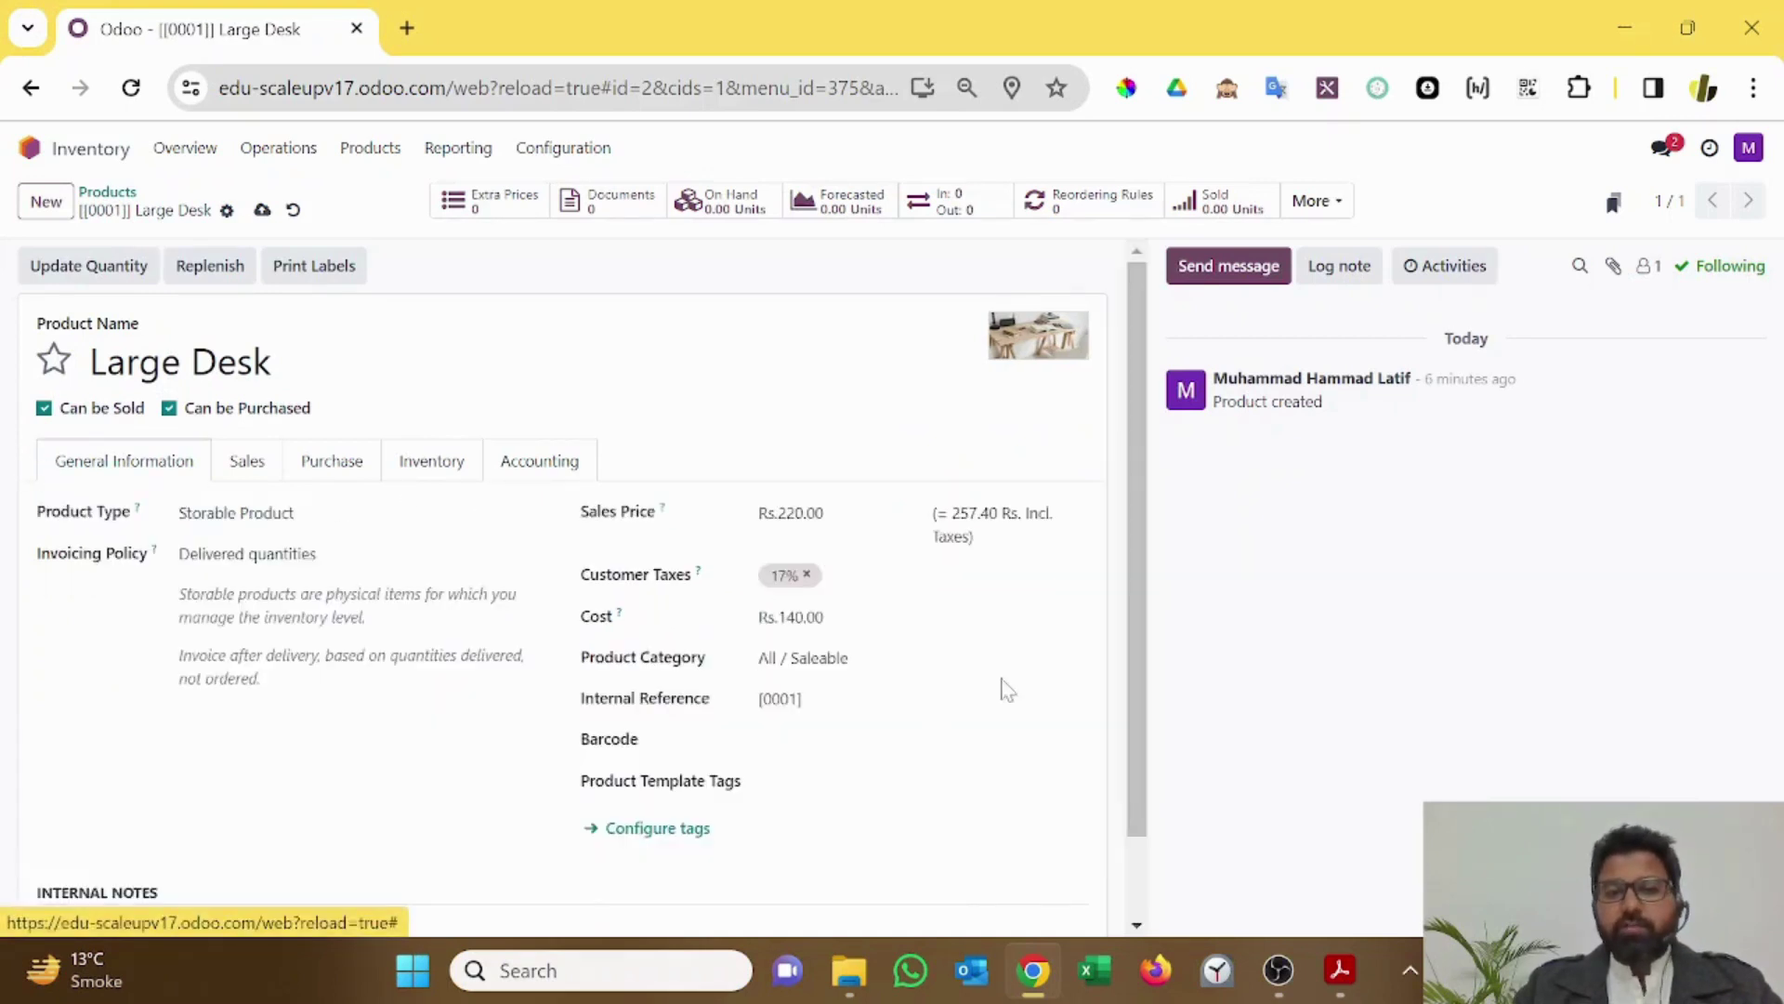
# Step: Recheck the Saleable category and confirm the product's account fields are empty
pyautogui.click(1068, 658)
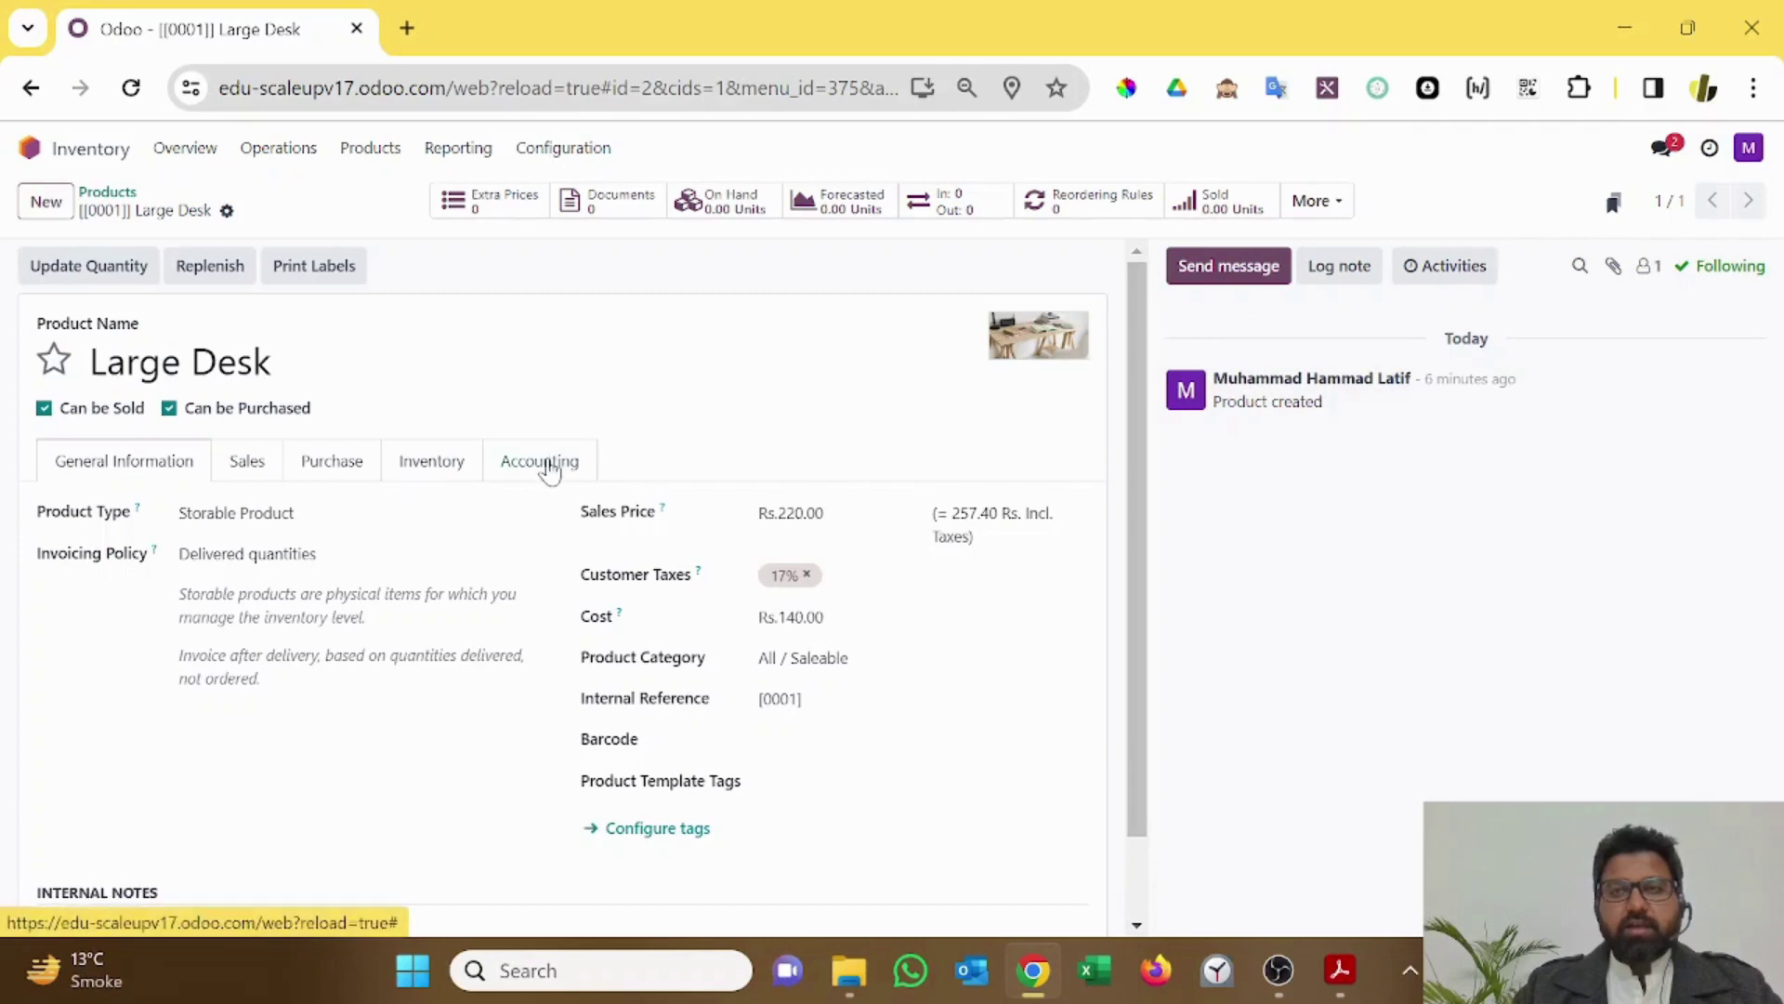
pyautogui.click(546, 466)
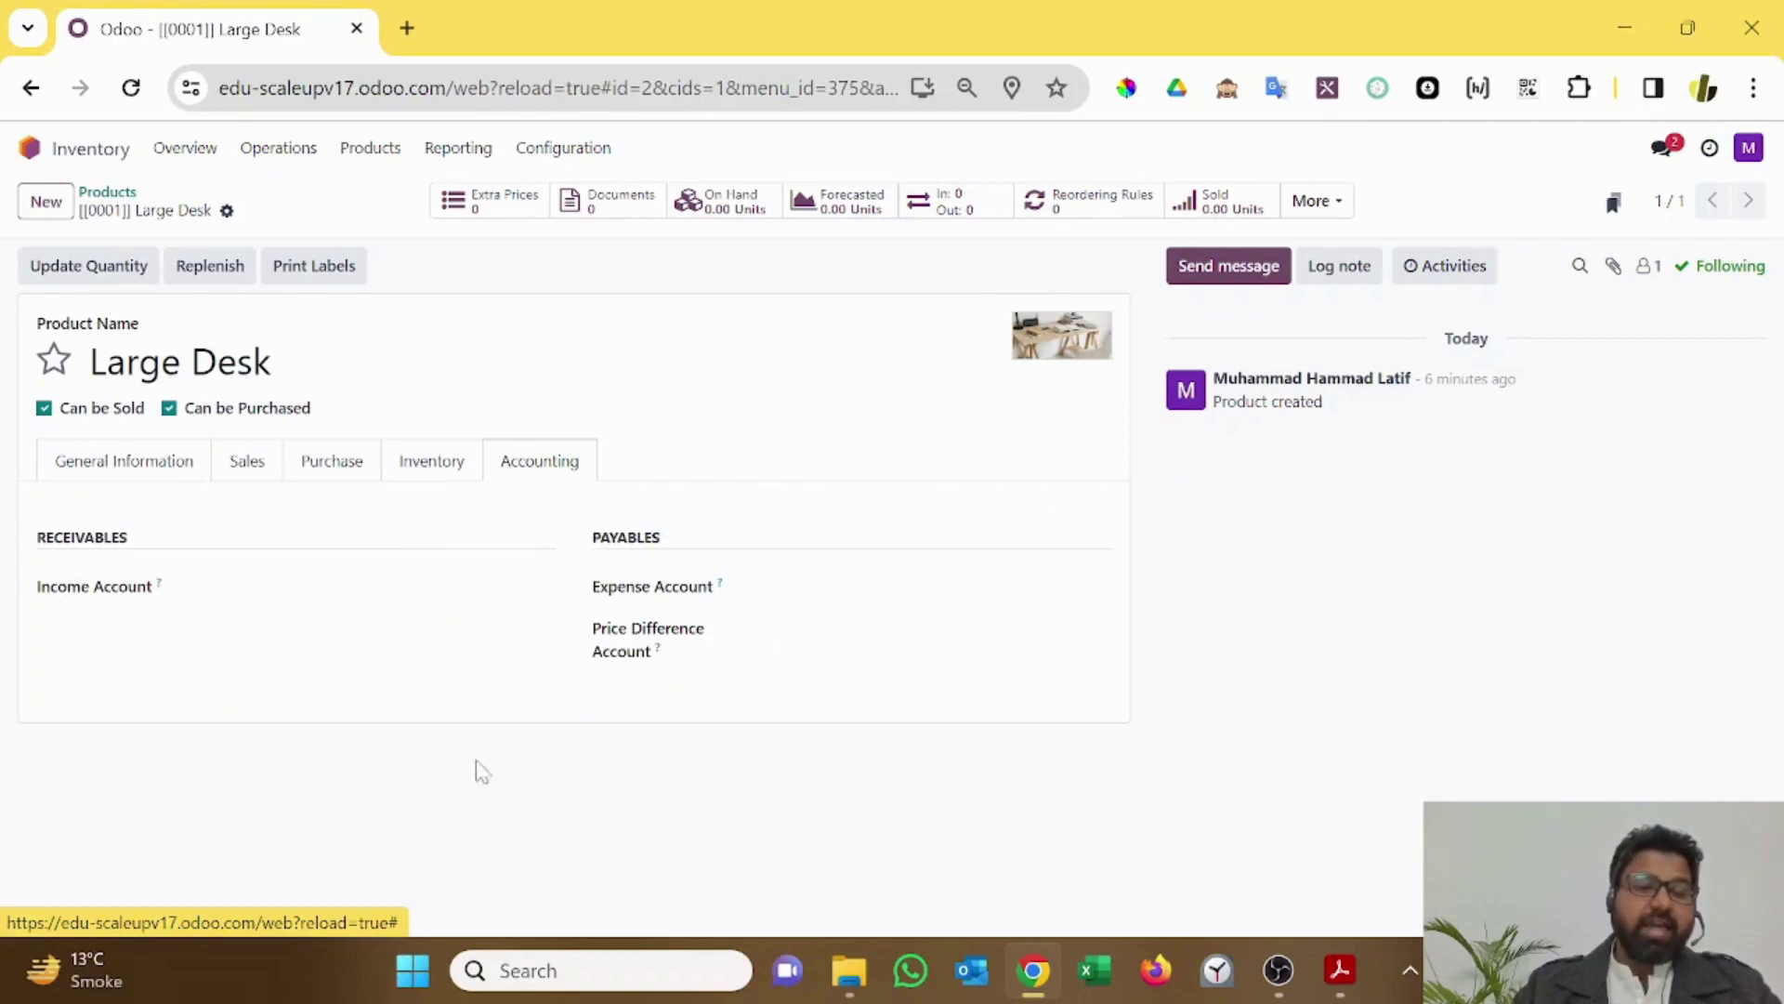
pyautogui.click(160, 465)
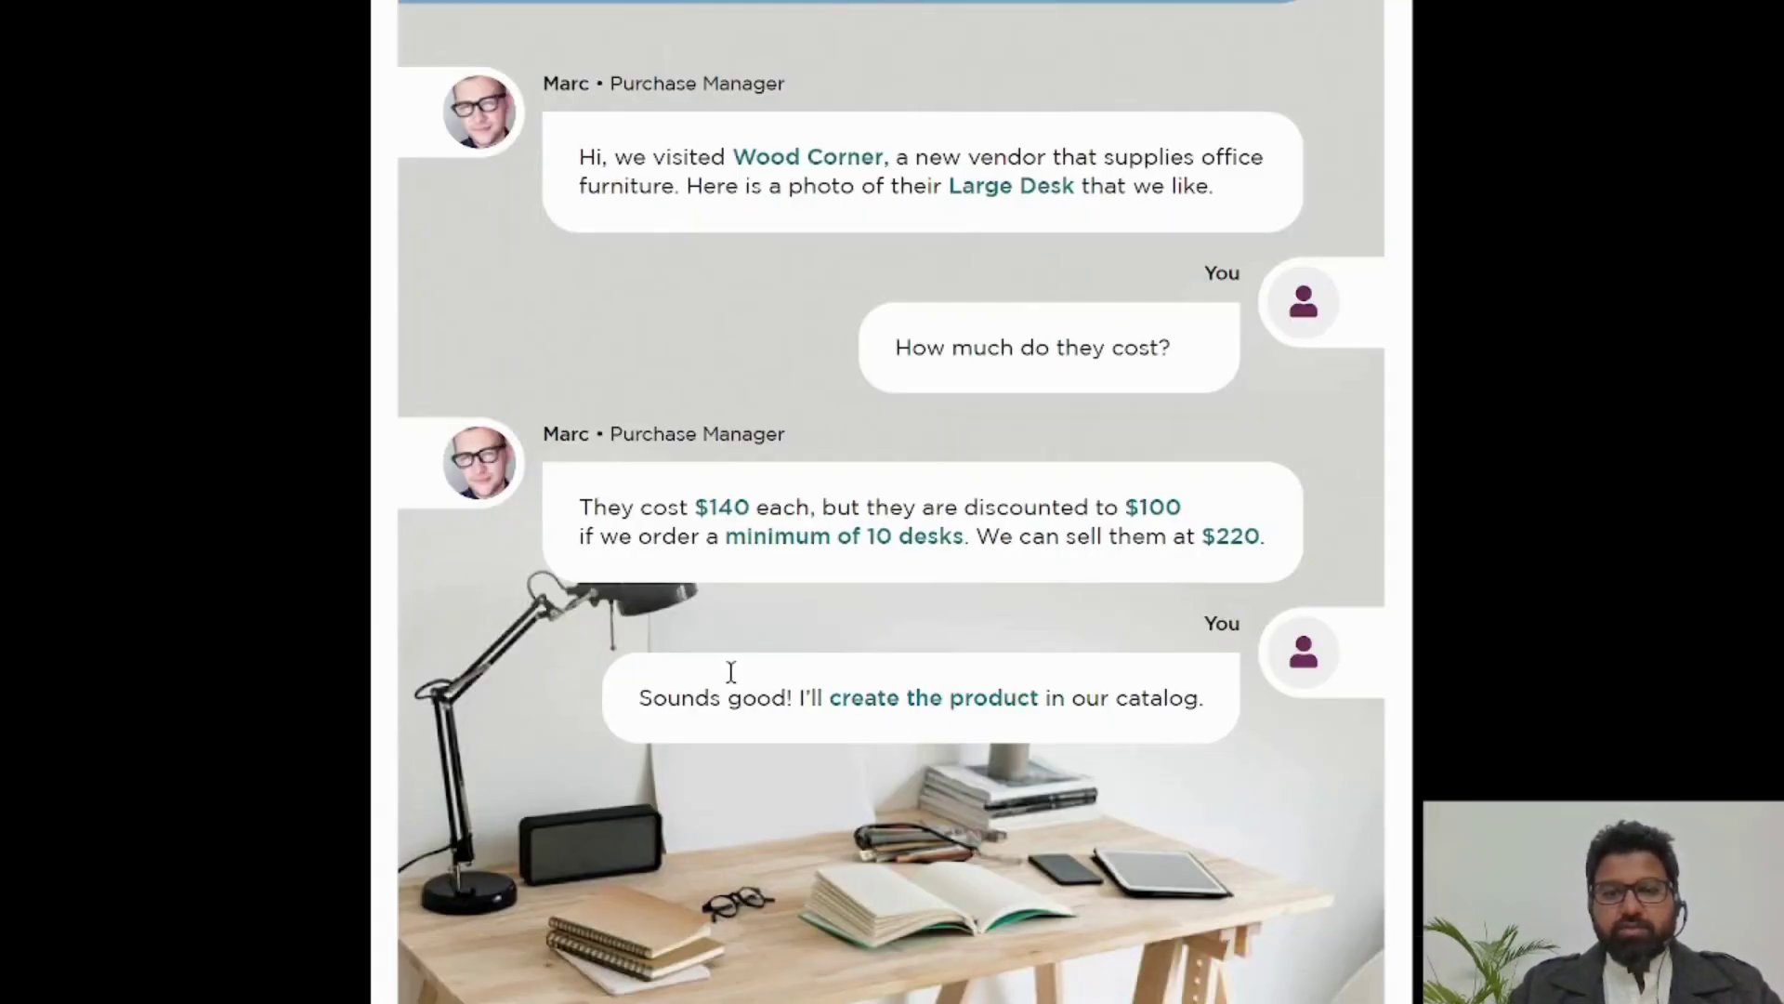
# Step: Scroll the solution card to the Large Desk form and compare prices and Wood Corner tiers (10 for 100.00, 1 for 140.00)
pyautogui.scroll(-10, 730, 671)
pyautogui.scroll(2, 726, 671)
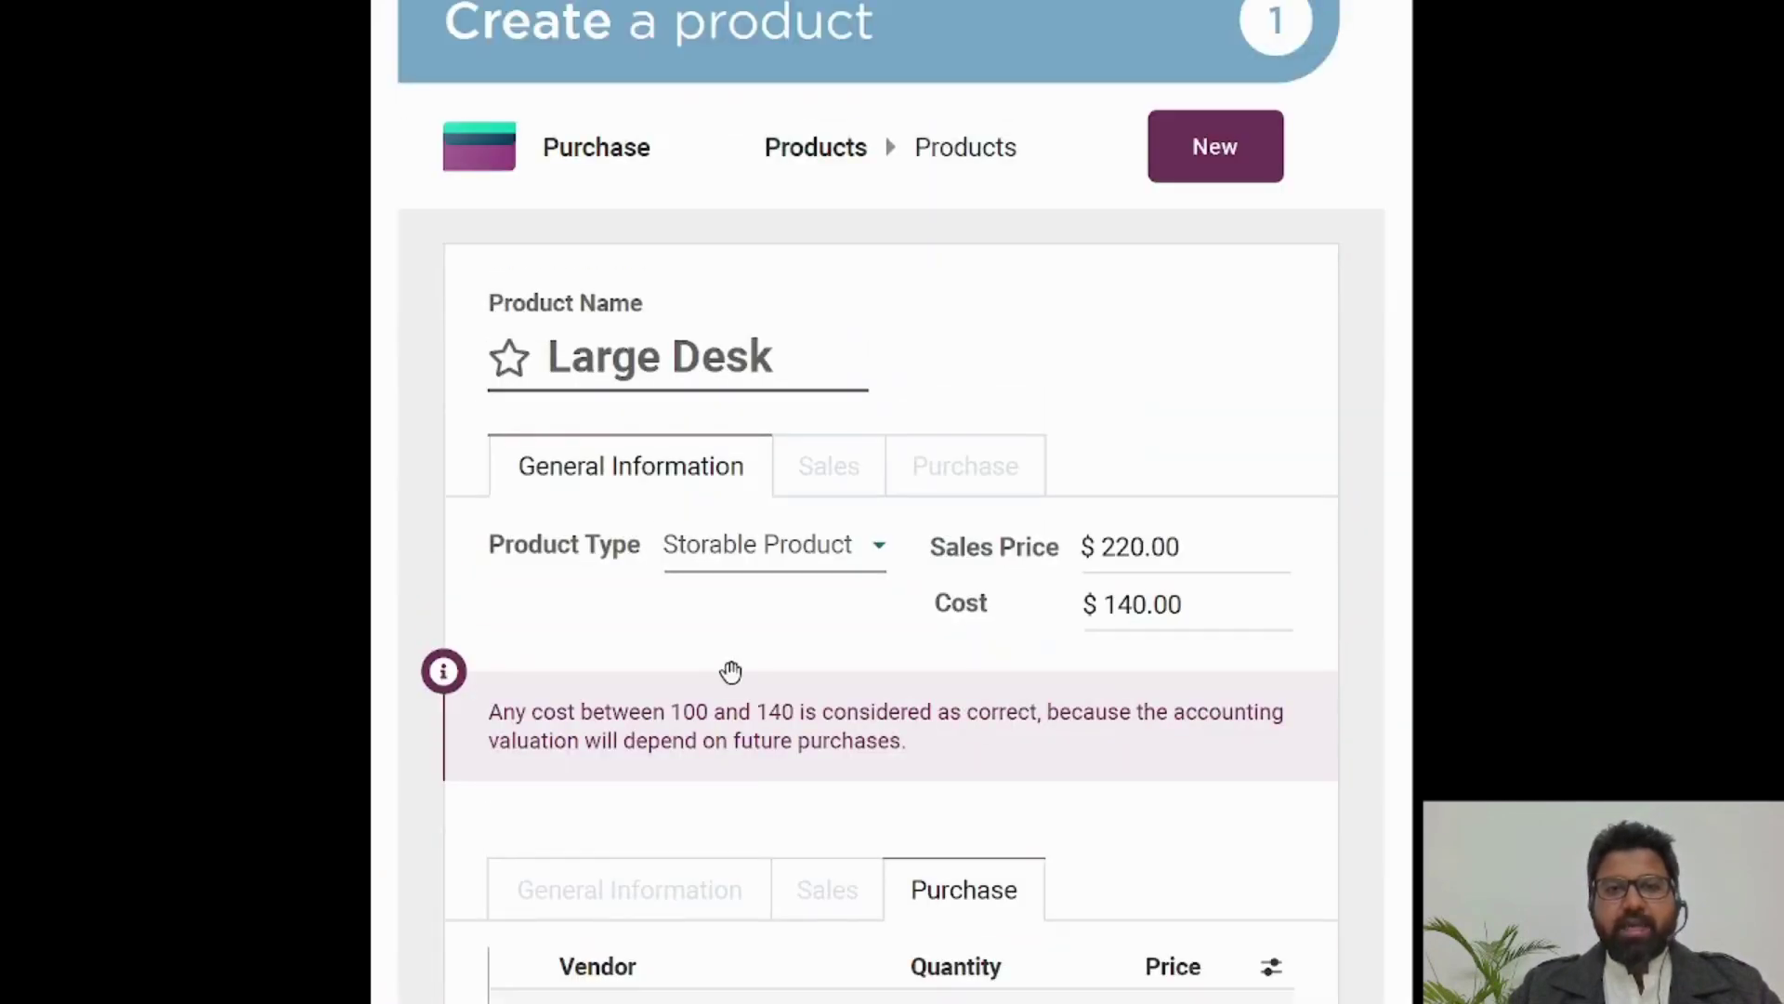
pyautogui.scroll(1, 896, 632)
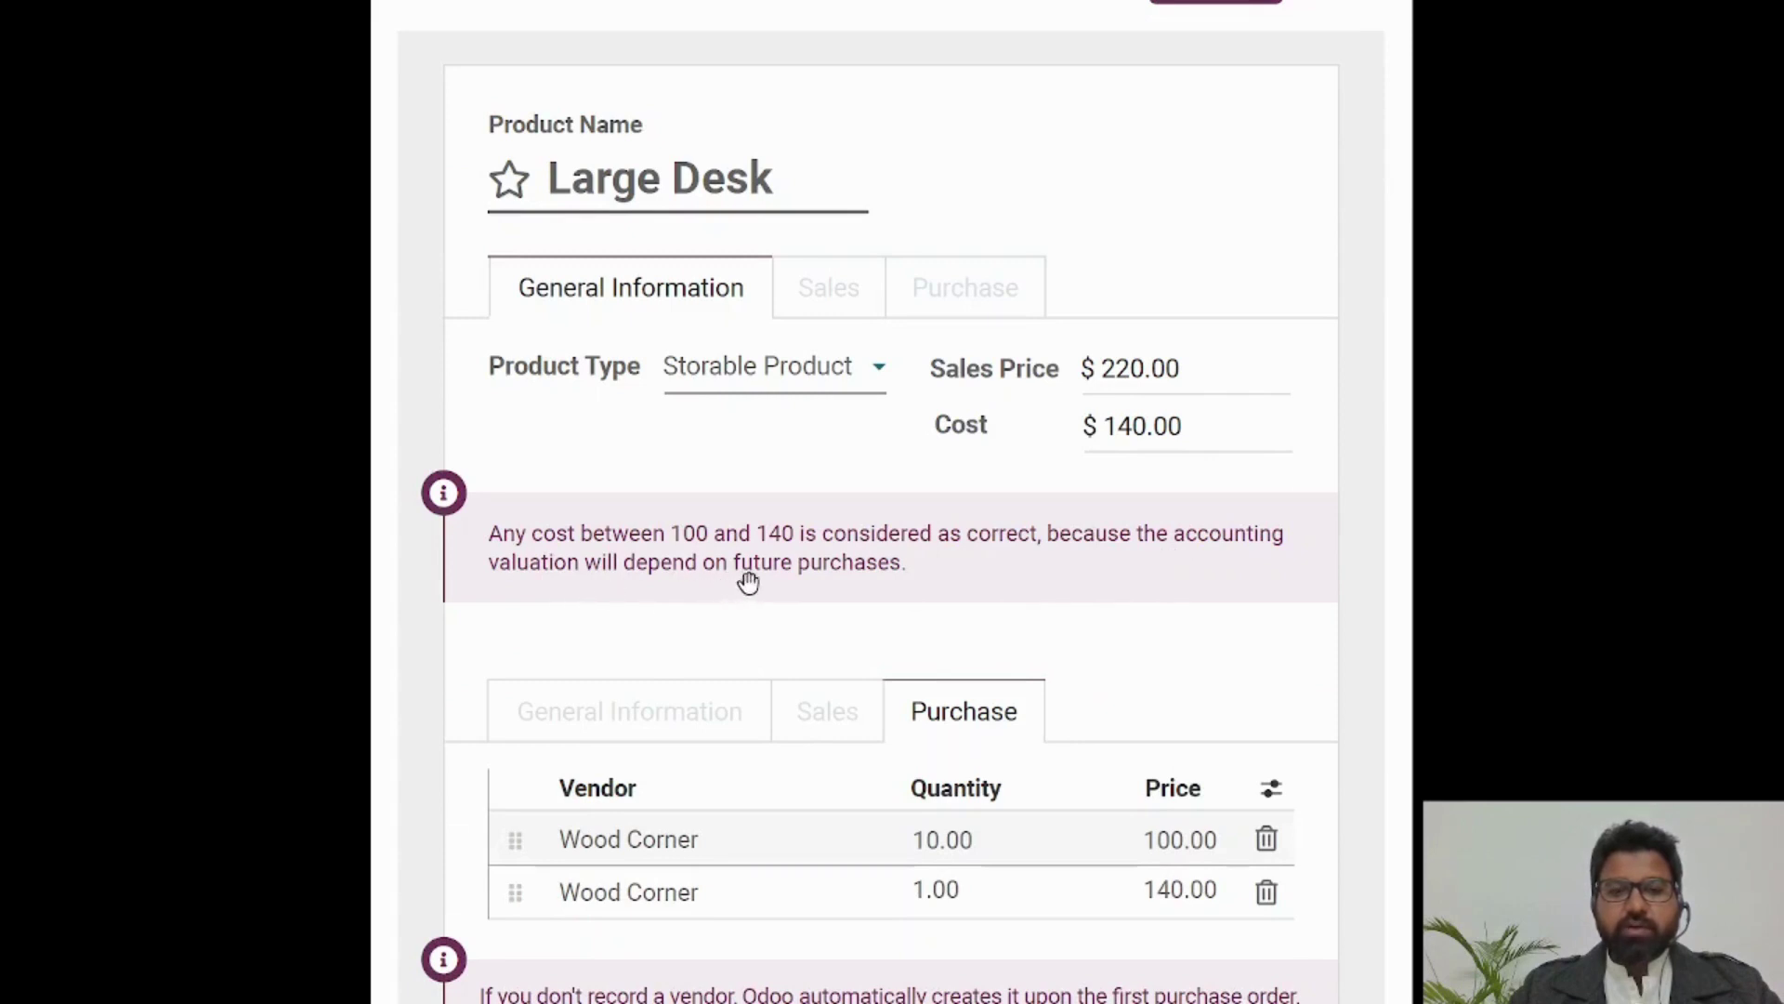
pyautogui.scroll(-1, 935, 572)
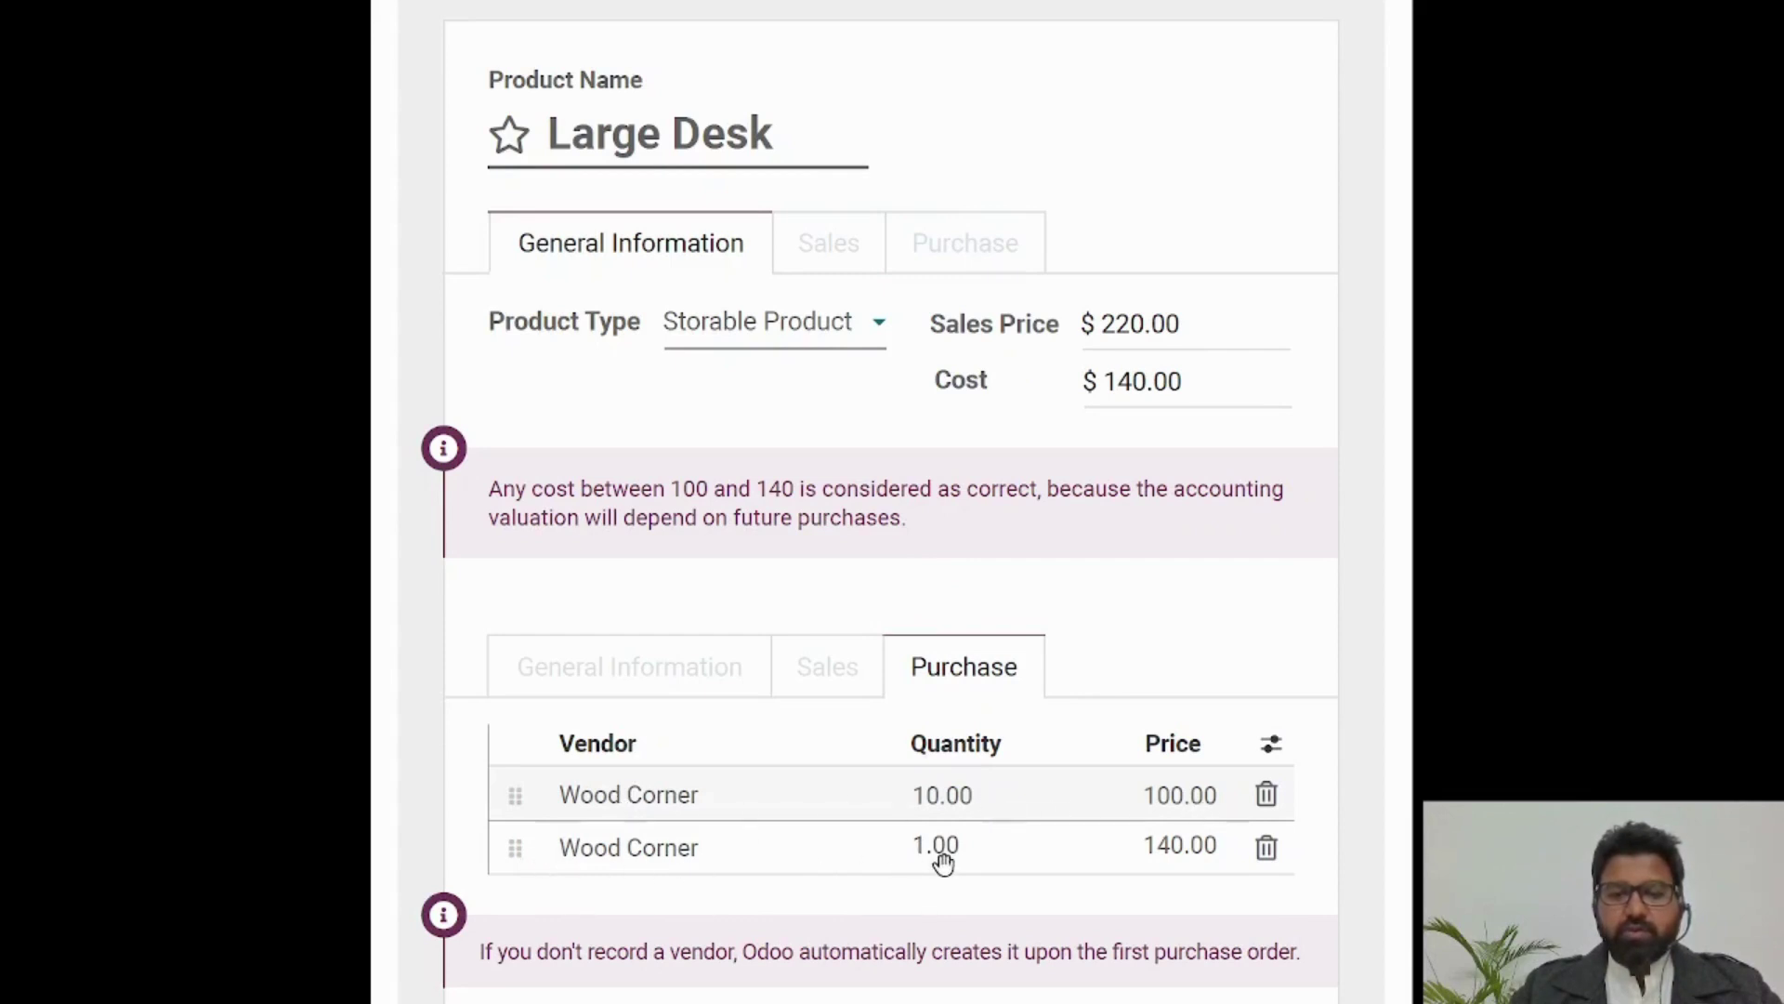
pyautogui.scroll(-1, 1190, 868)
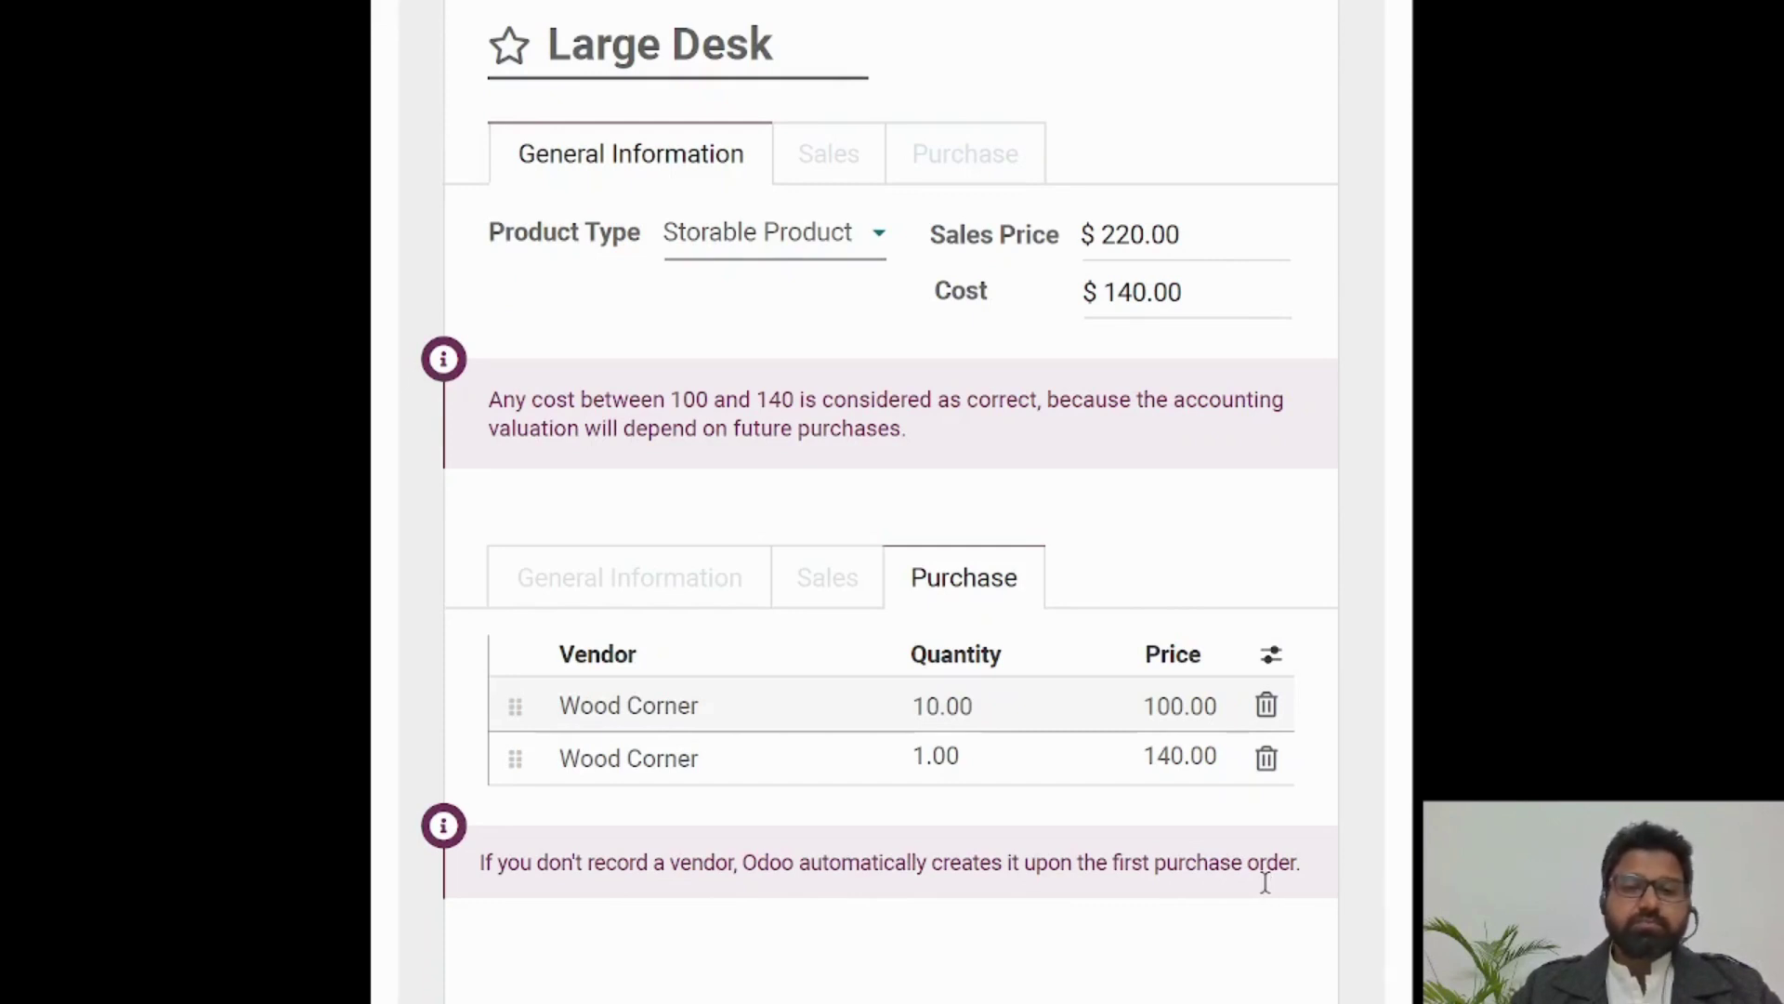
pyautogui.scroll(-1, 1264, 881)
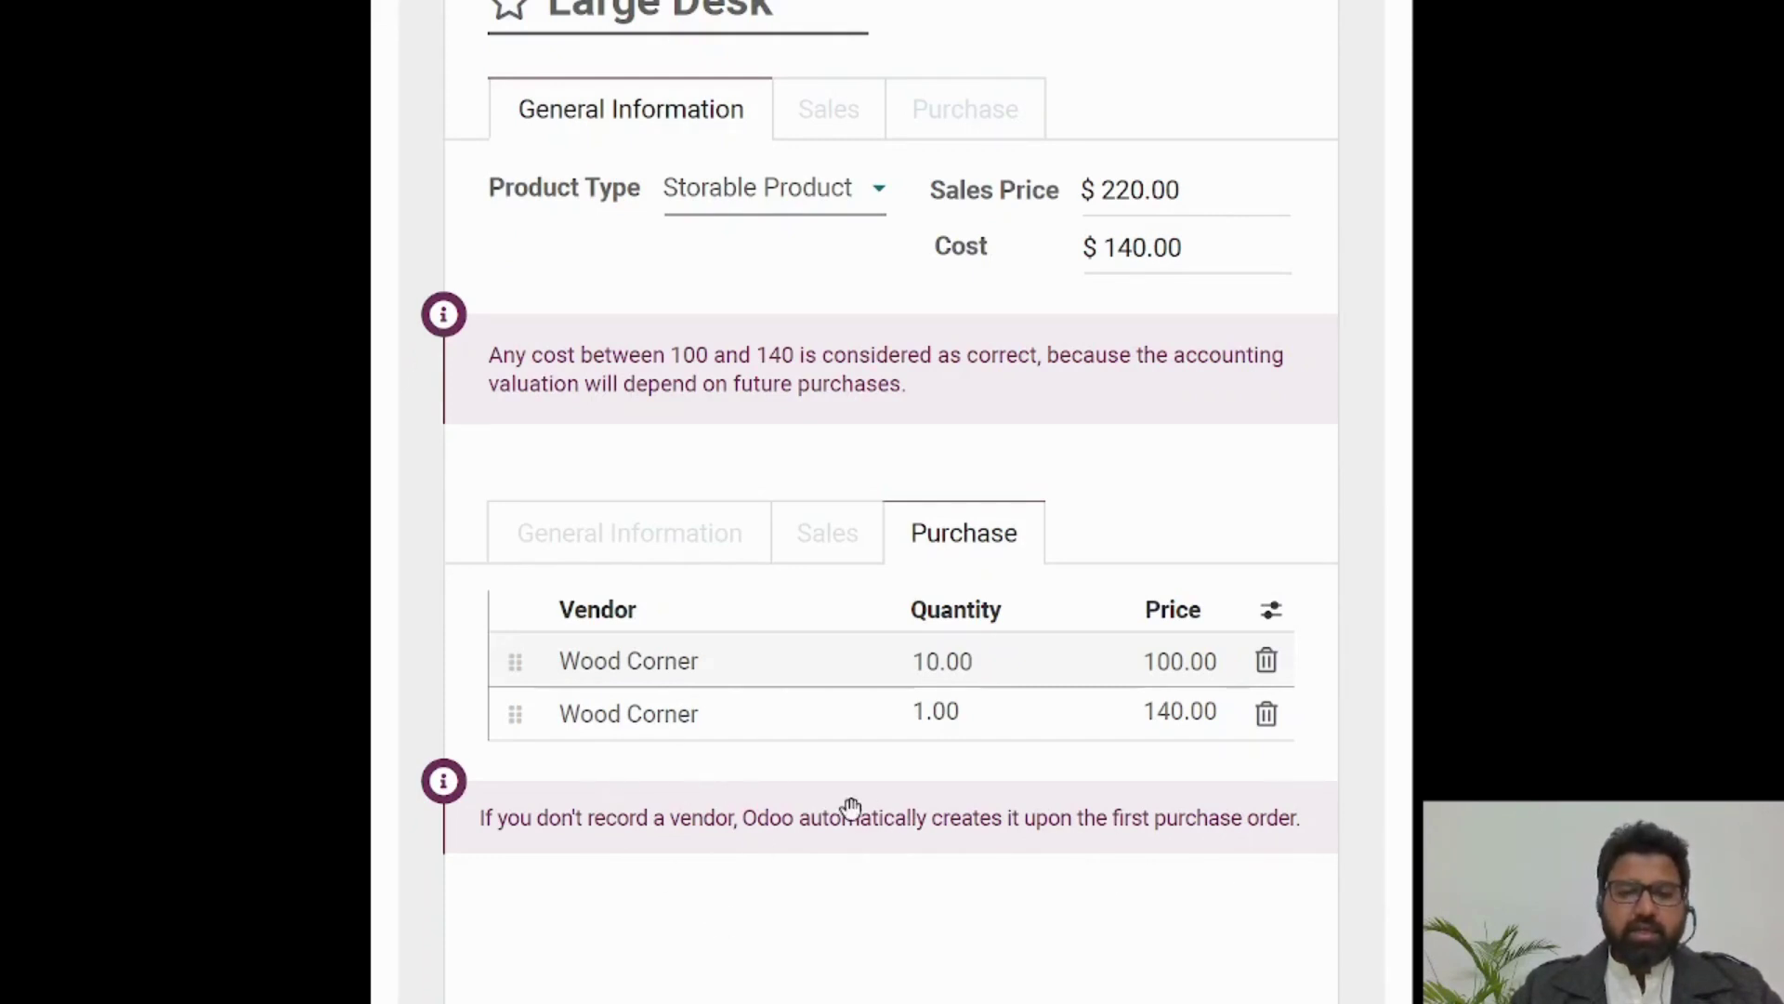
pyautogui.scroll(-3, 820, 721)
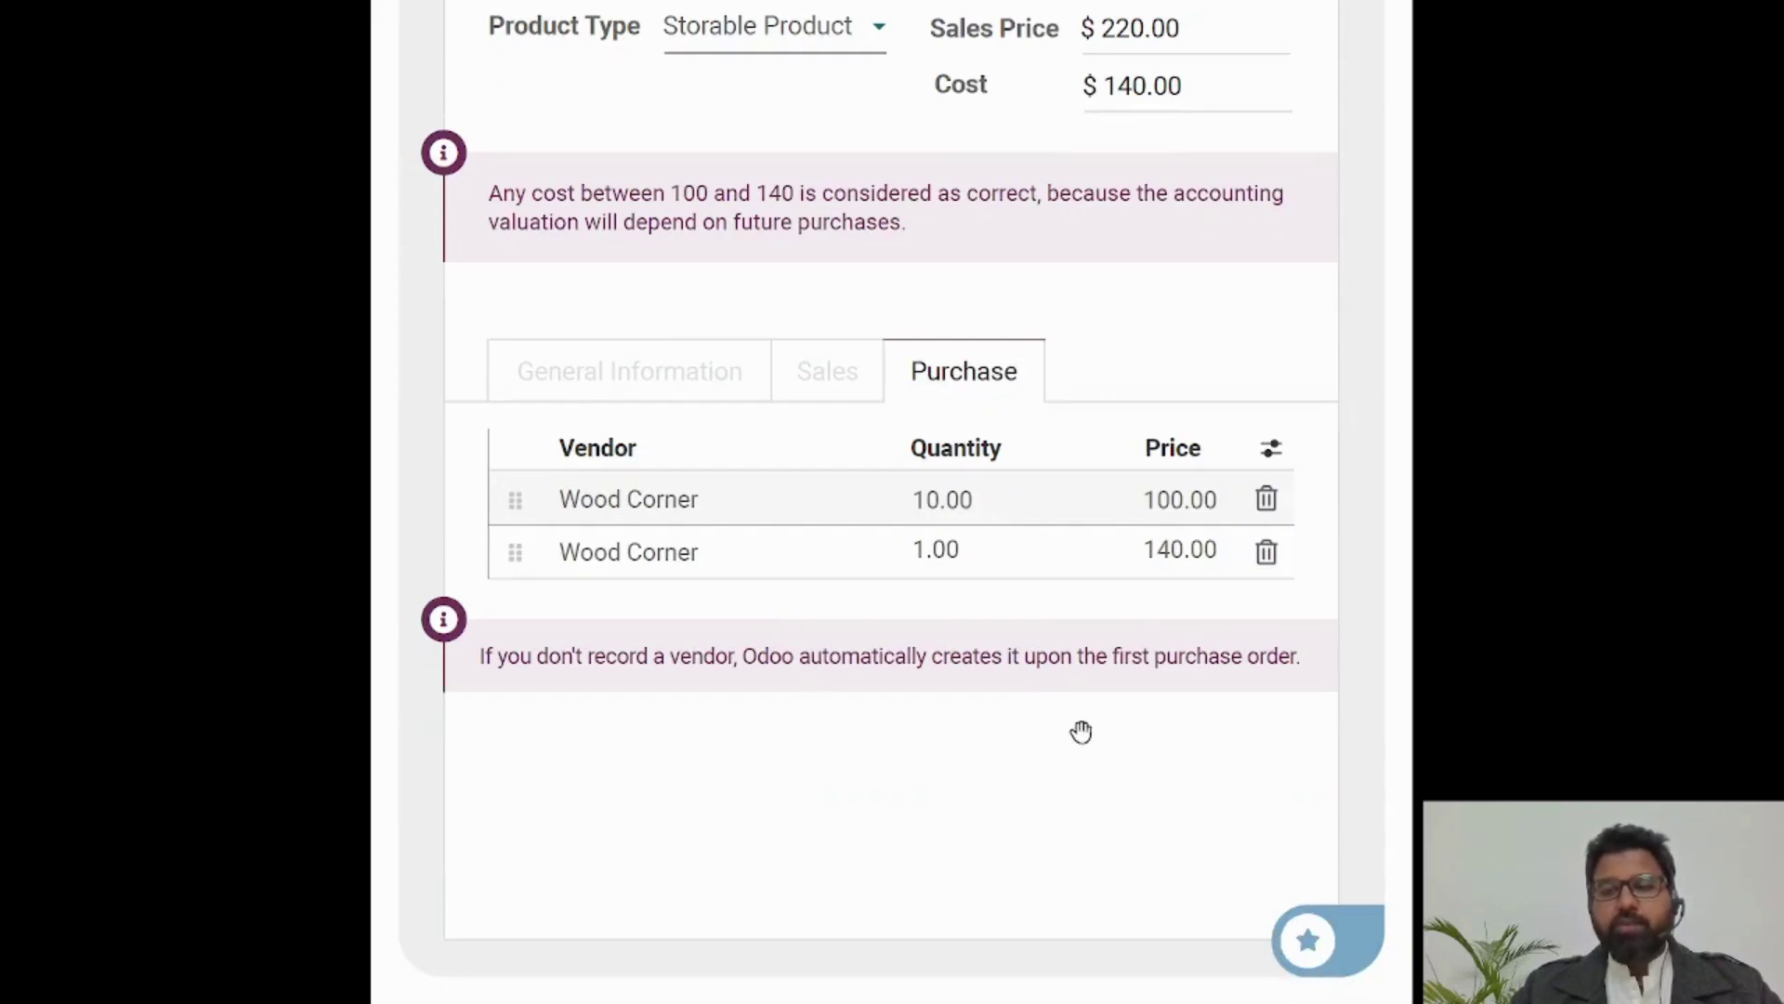
pyautogui.scroll(10, 1087, 729)
pyautogui.scroll(10, 1106, 799)
pyautogui.scroll(-10, 1119, 820)
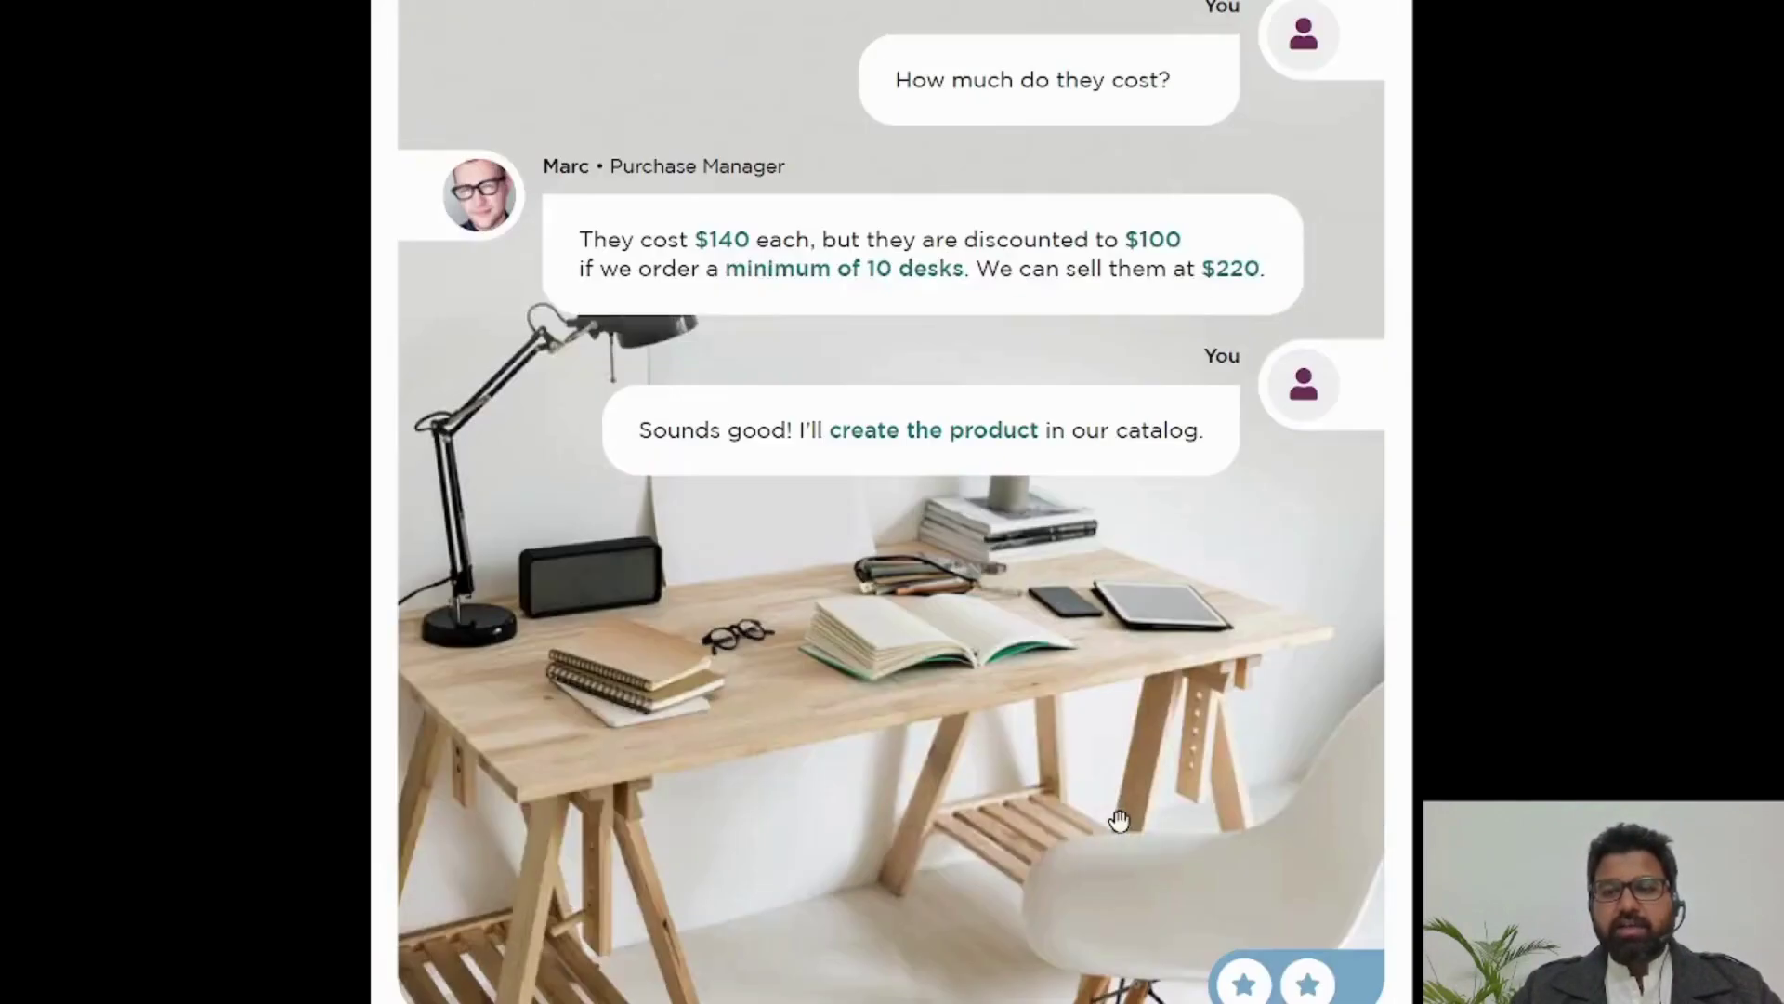
pyautogui.scroll(10, 1128, 841)
pyautogui.scroll(-1, 1291, 912)
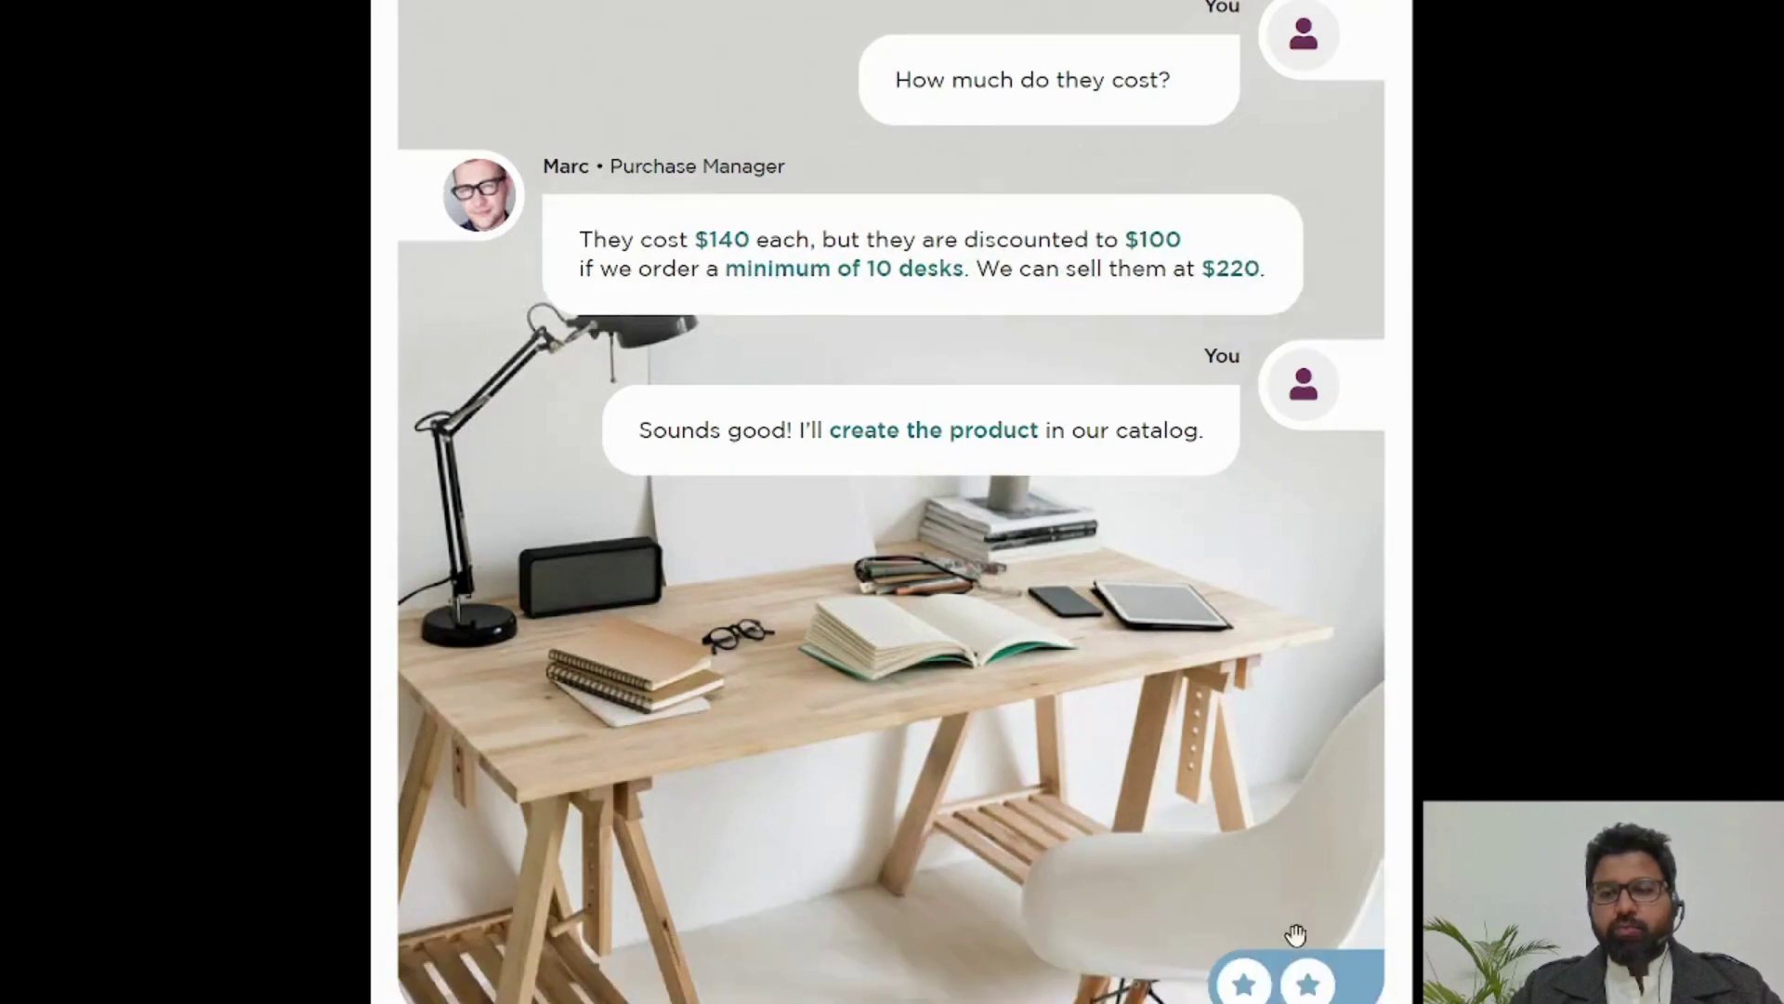
pyautogui.scroll(-15, 1041, 841)
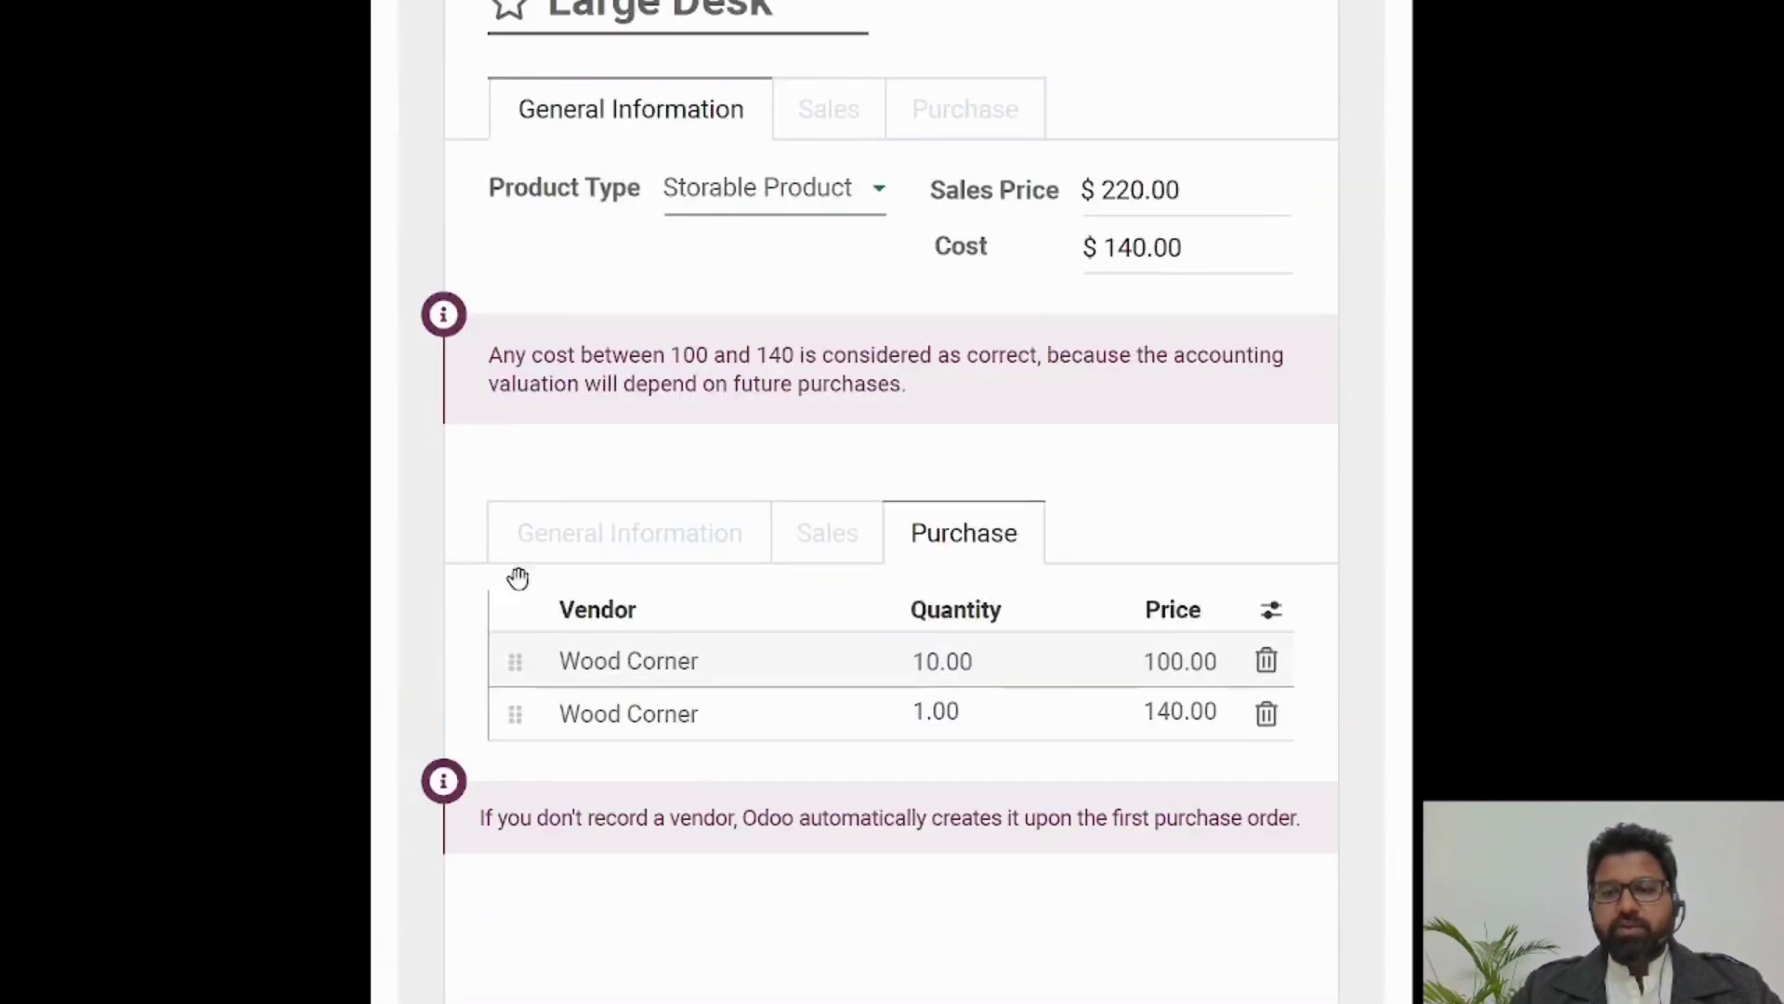